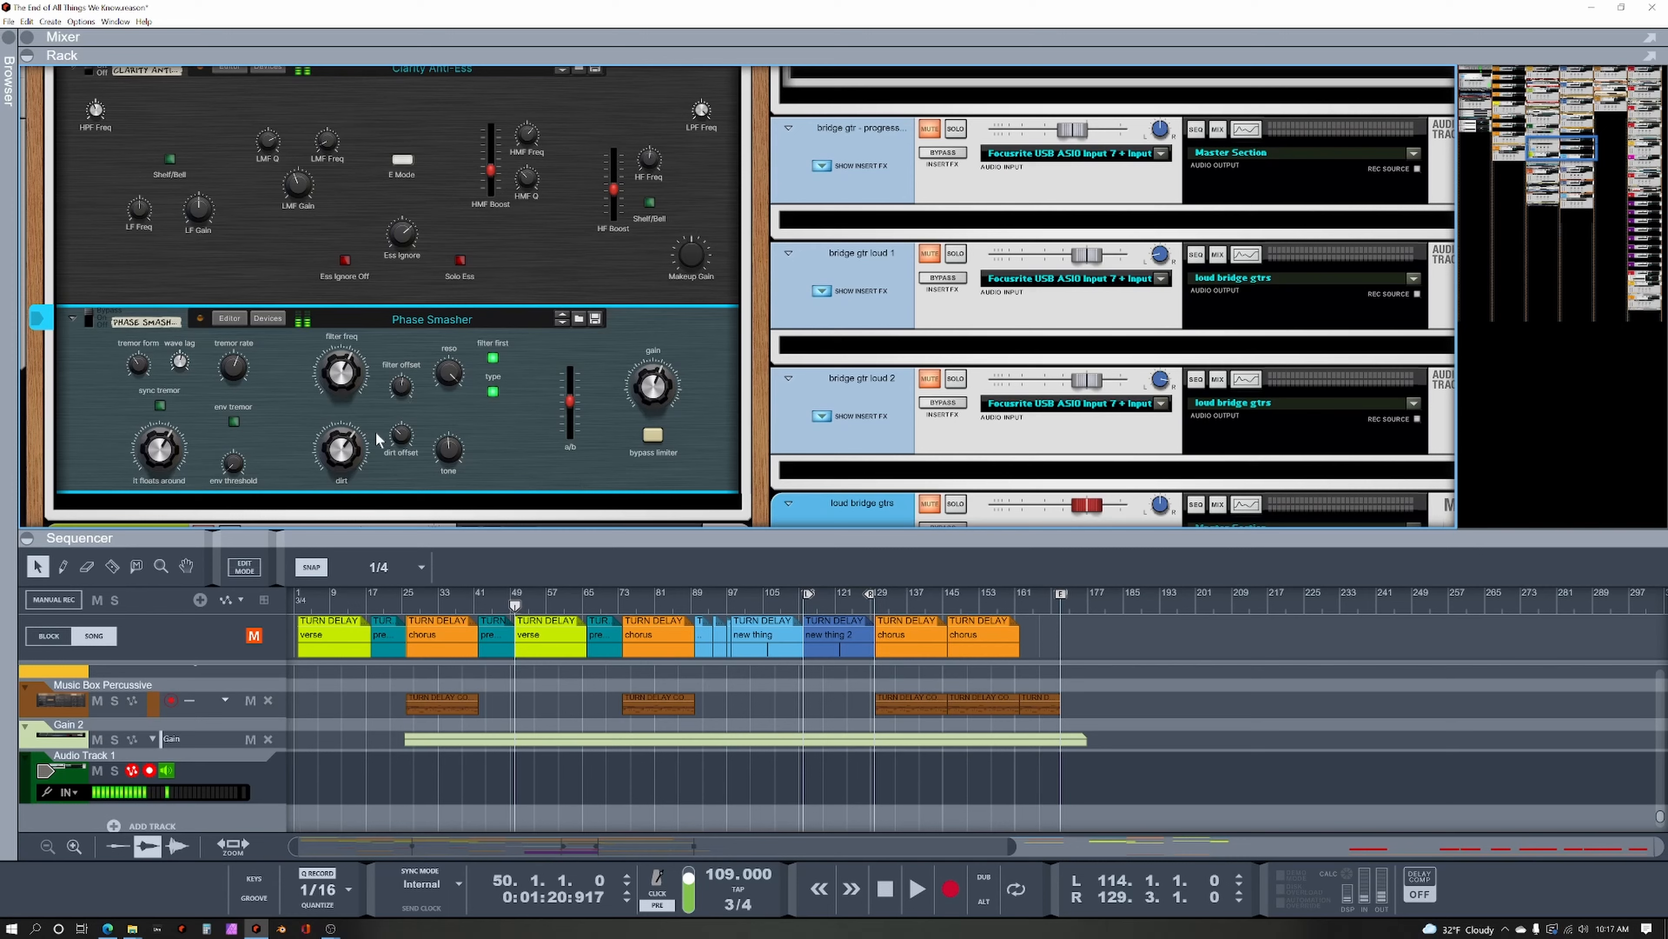
Show the RHODES solo track's Phase Smasher in the rack and briefly play the song from bar 50.
{"action": "mouse_move", "coordinate": [397, 435]}
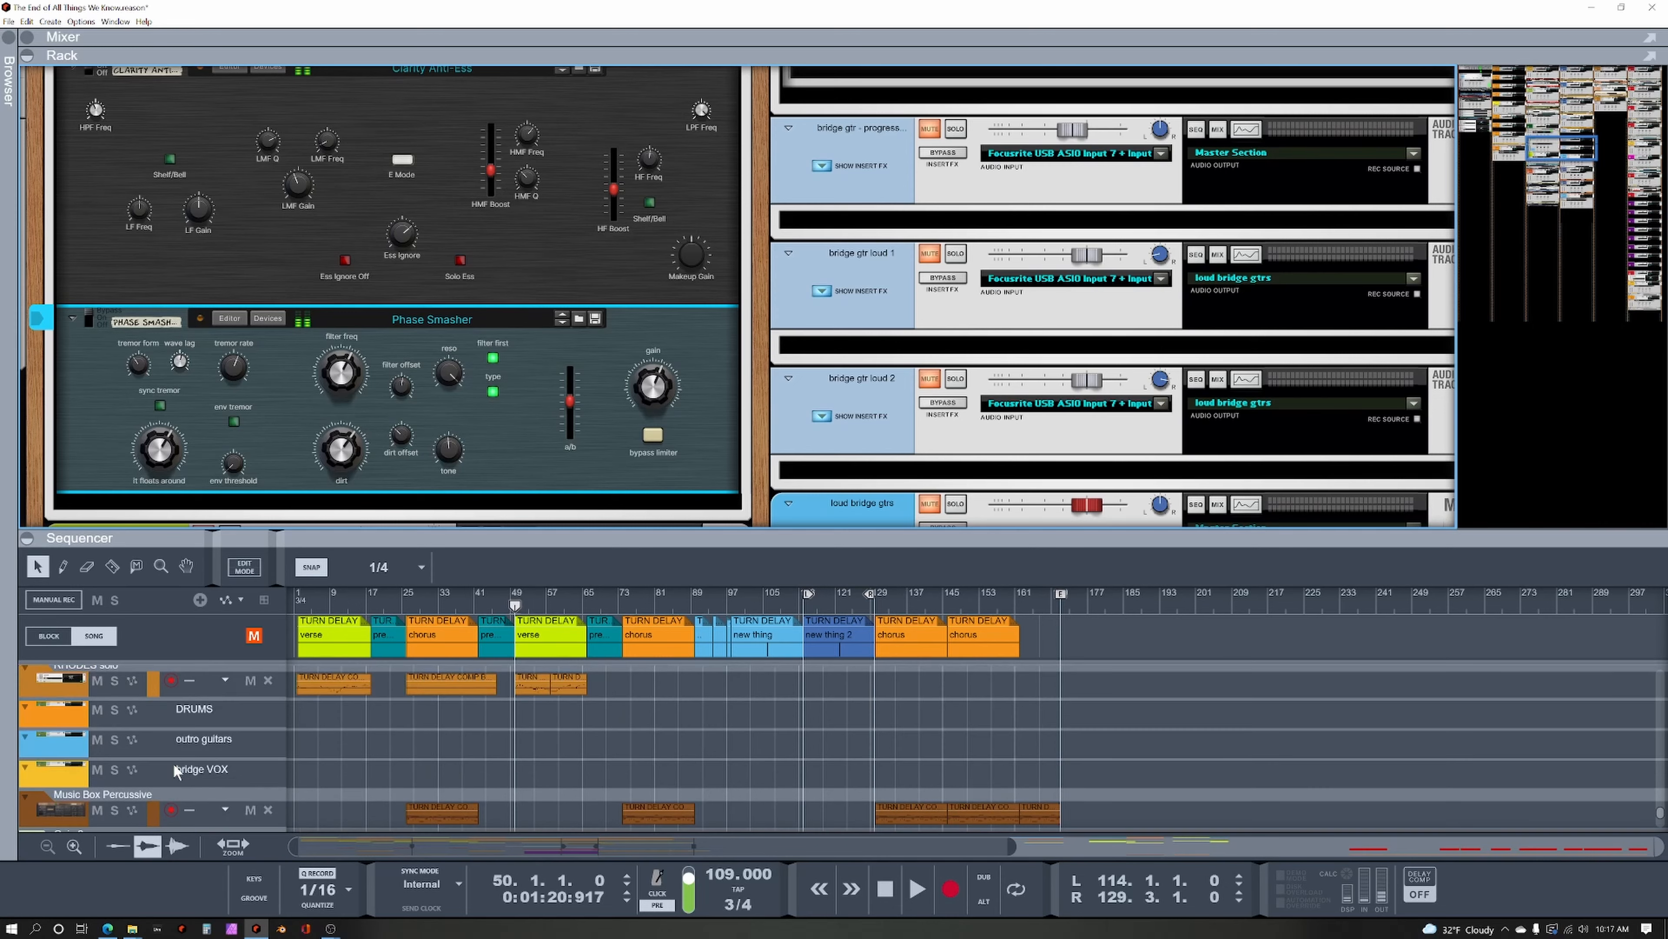
{"action": "scroll", "coordinate": [176, 770], "scroll_direction": "up", "scroll_amount": 4}
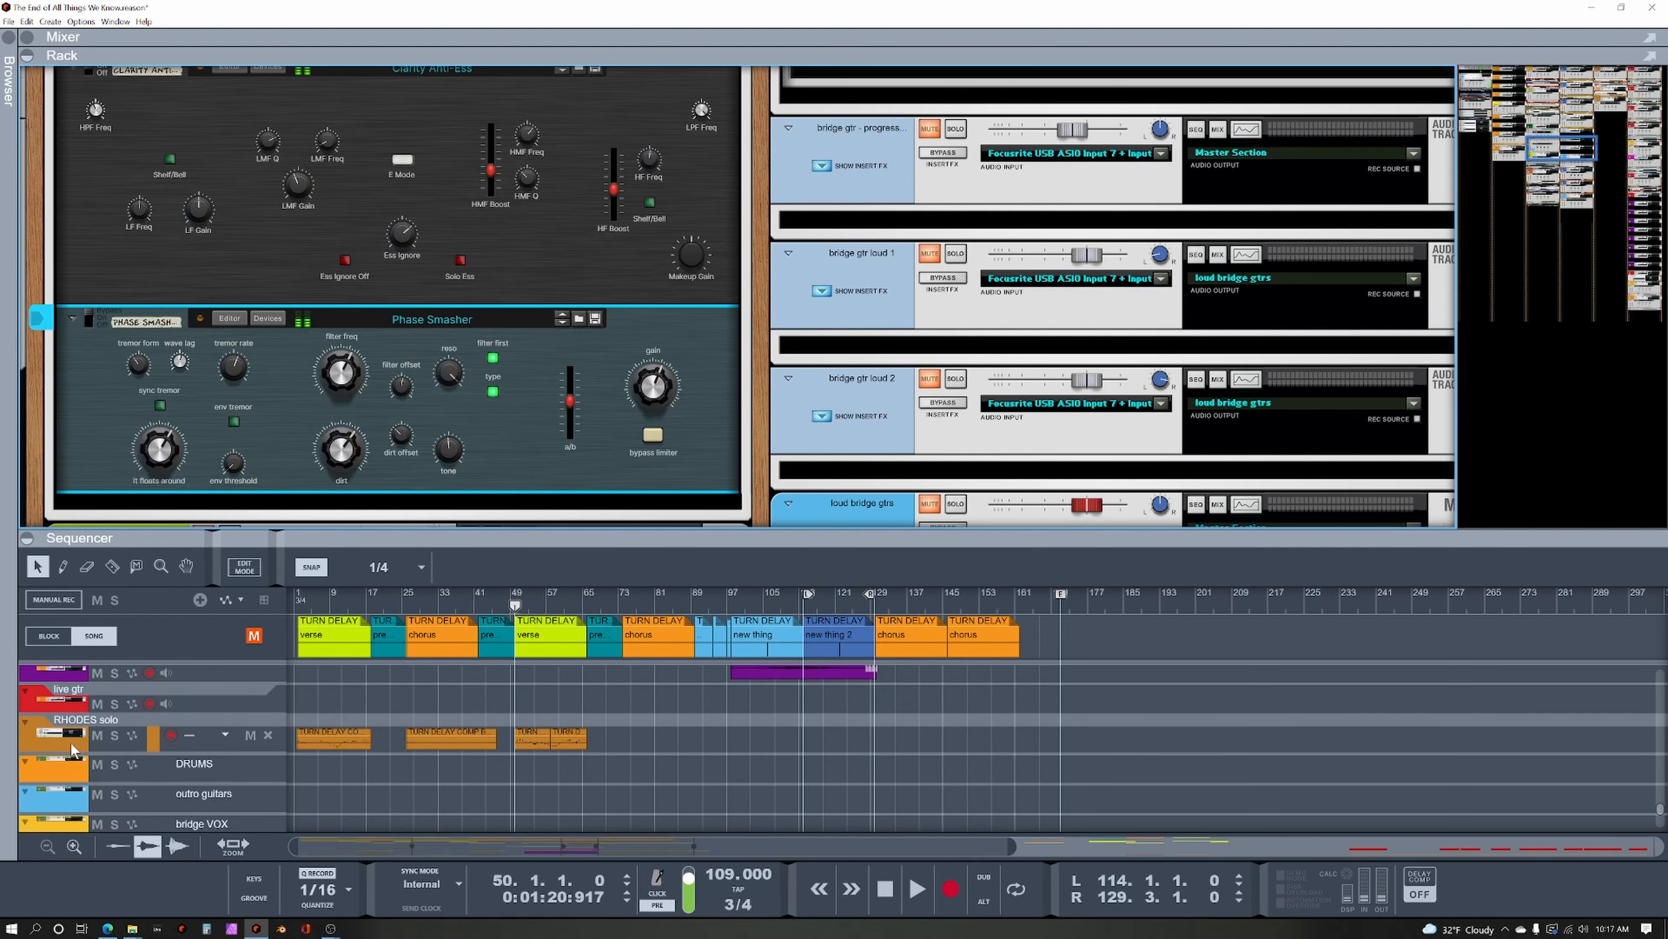
{"action": "left_click", "coordinate": [26, 749]}
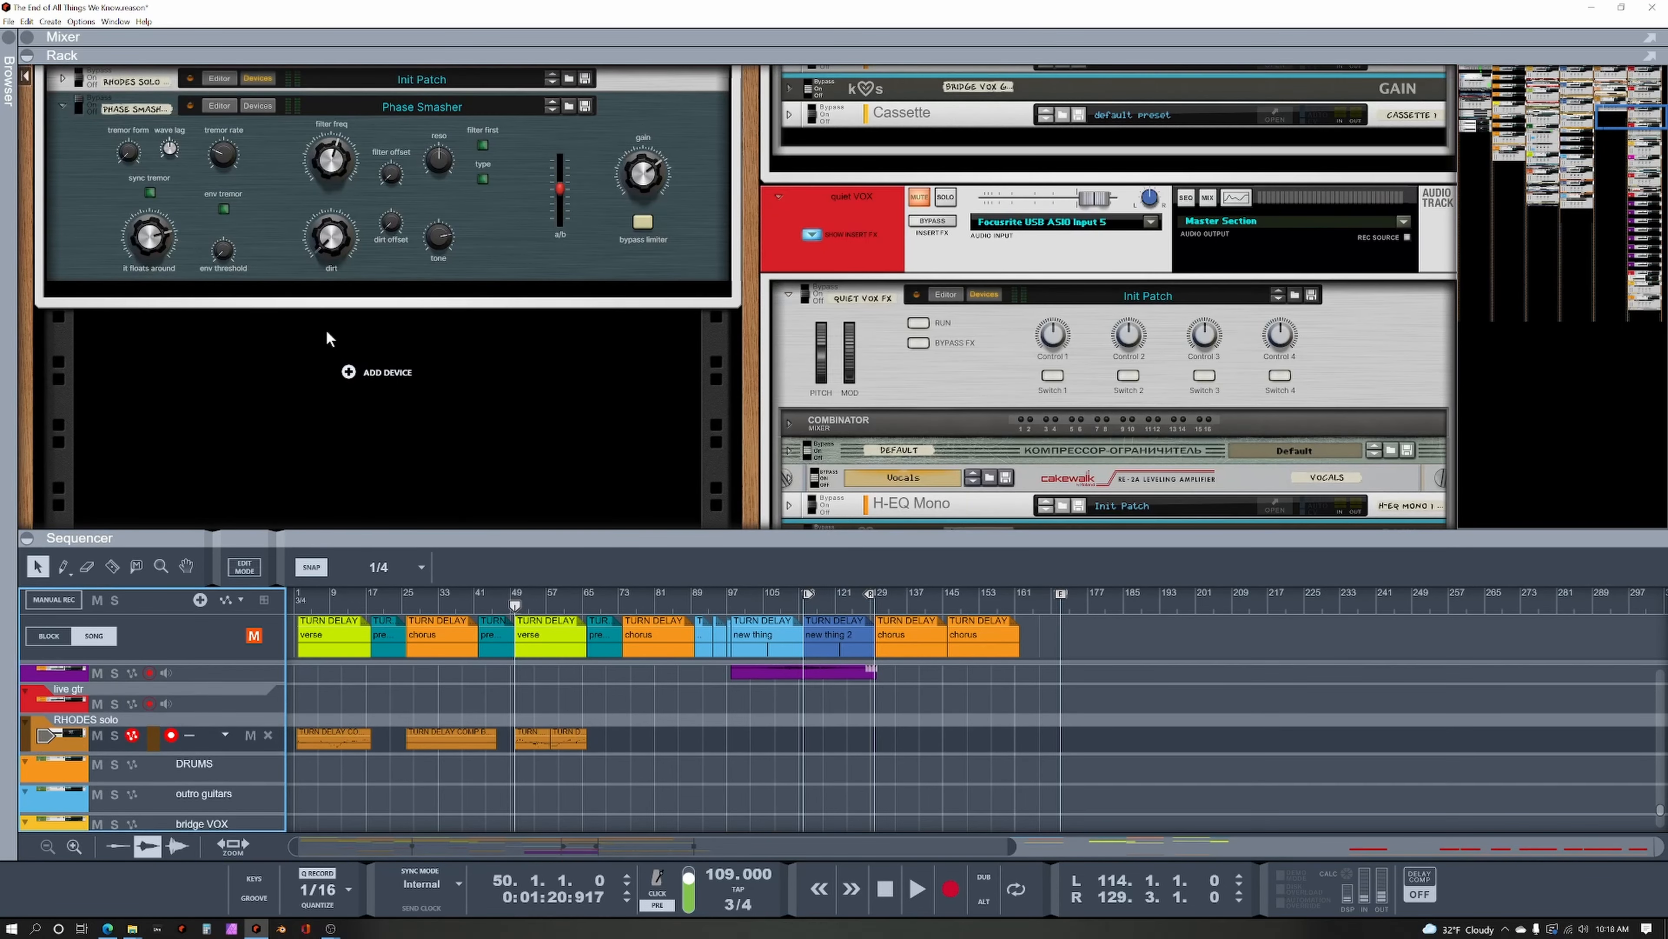
{"action": "scroll", "coordinate": [286, 342], "scroll_direction": "up", "scroll_amount": 1}
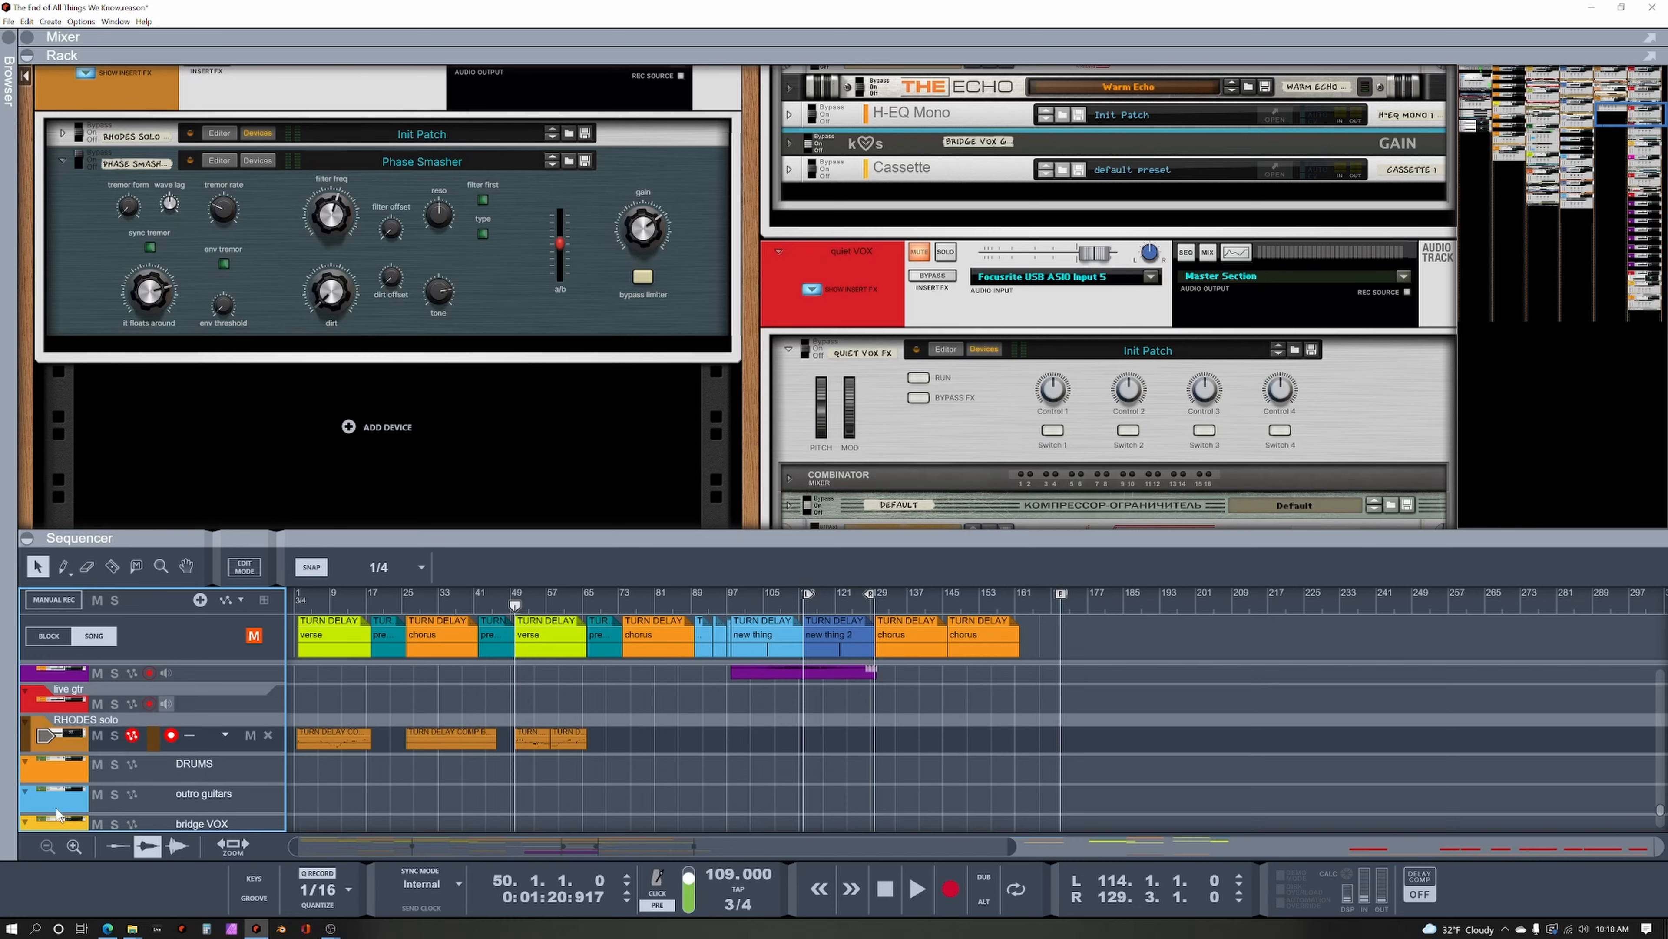
{"action": "key", "text": "space"}
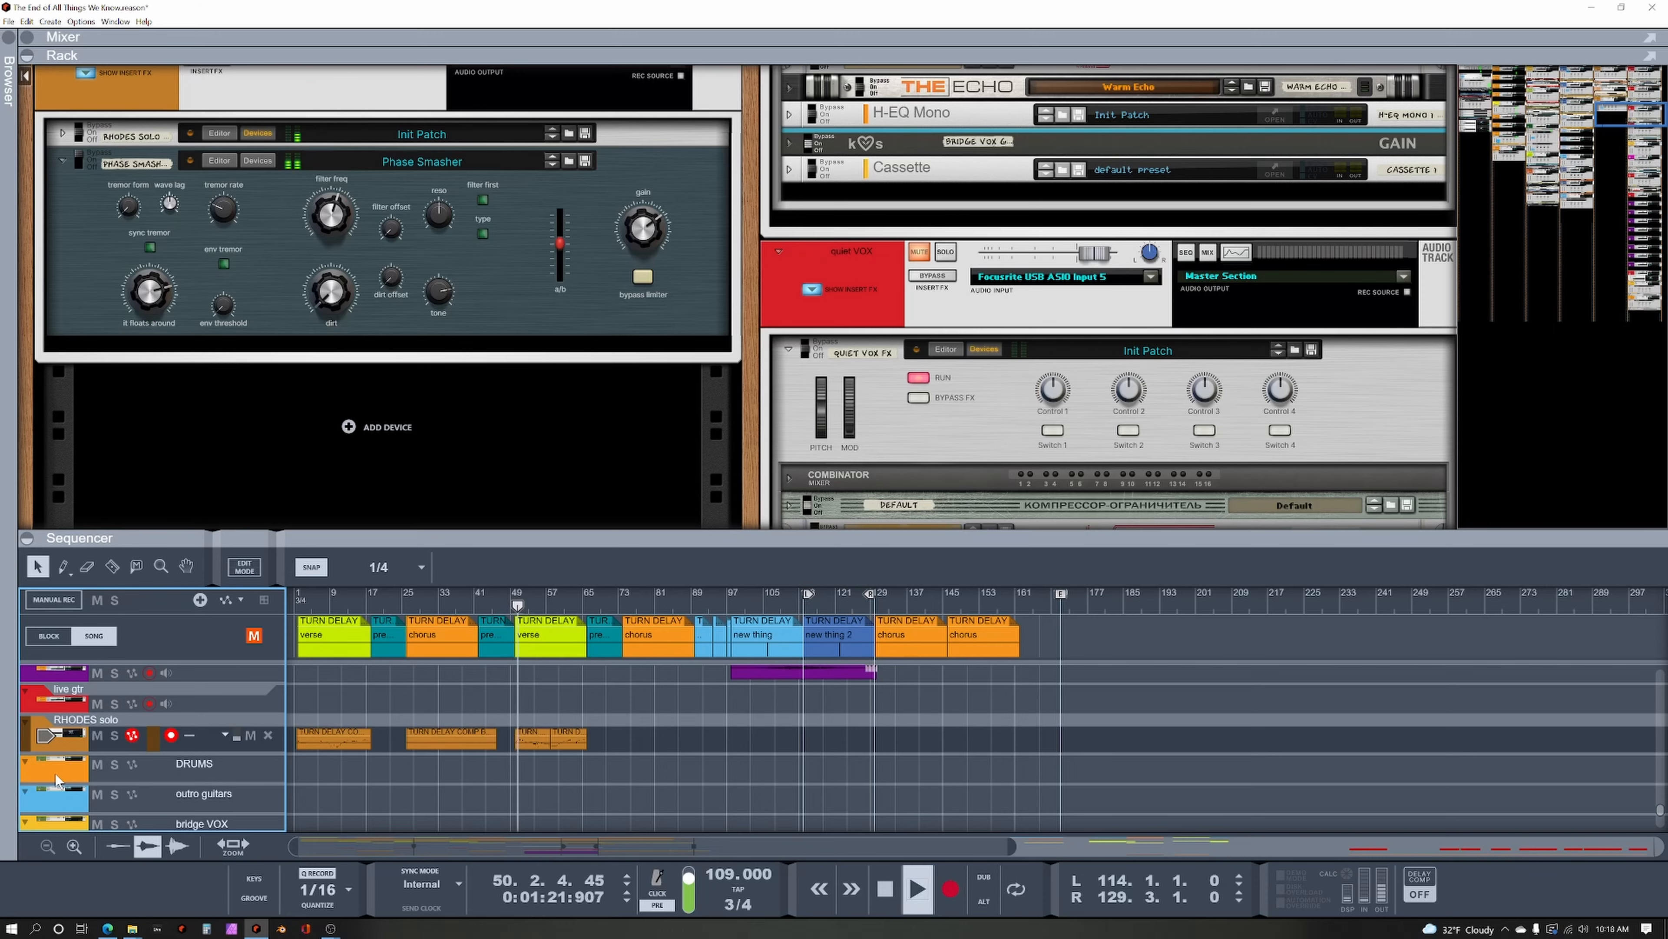
{"action": "key", "text": "space"}
Turn off solo on the DRUMS mix channel and play the second verse with the RHODES solo track selected.
{"action": "left_click", "coordinate": [54, 774]}
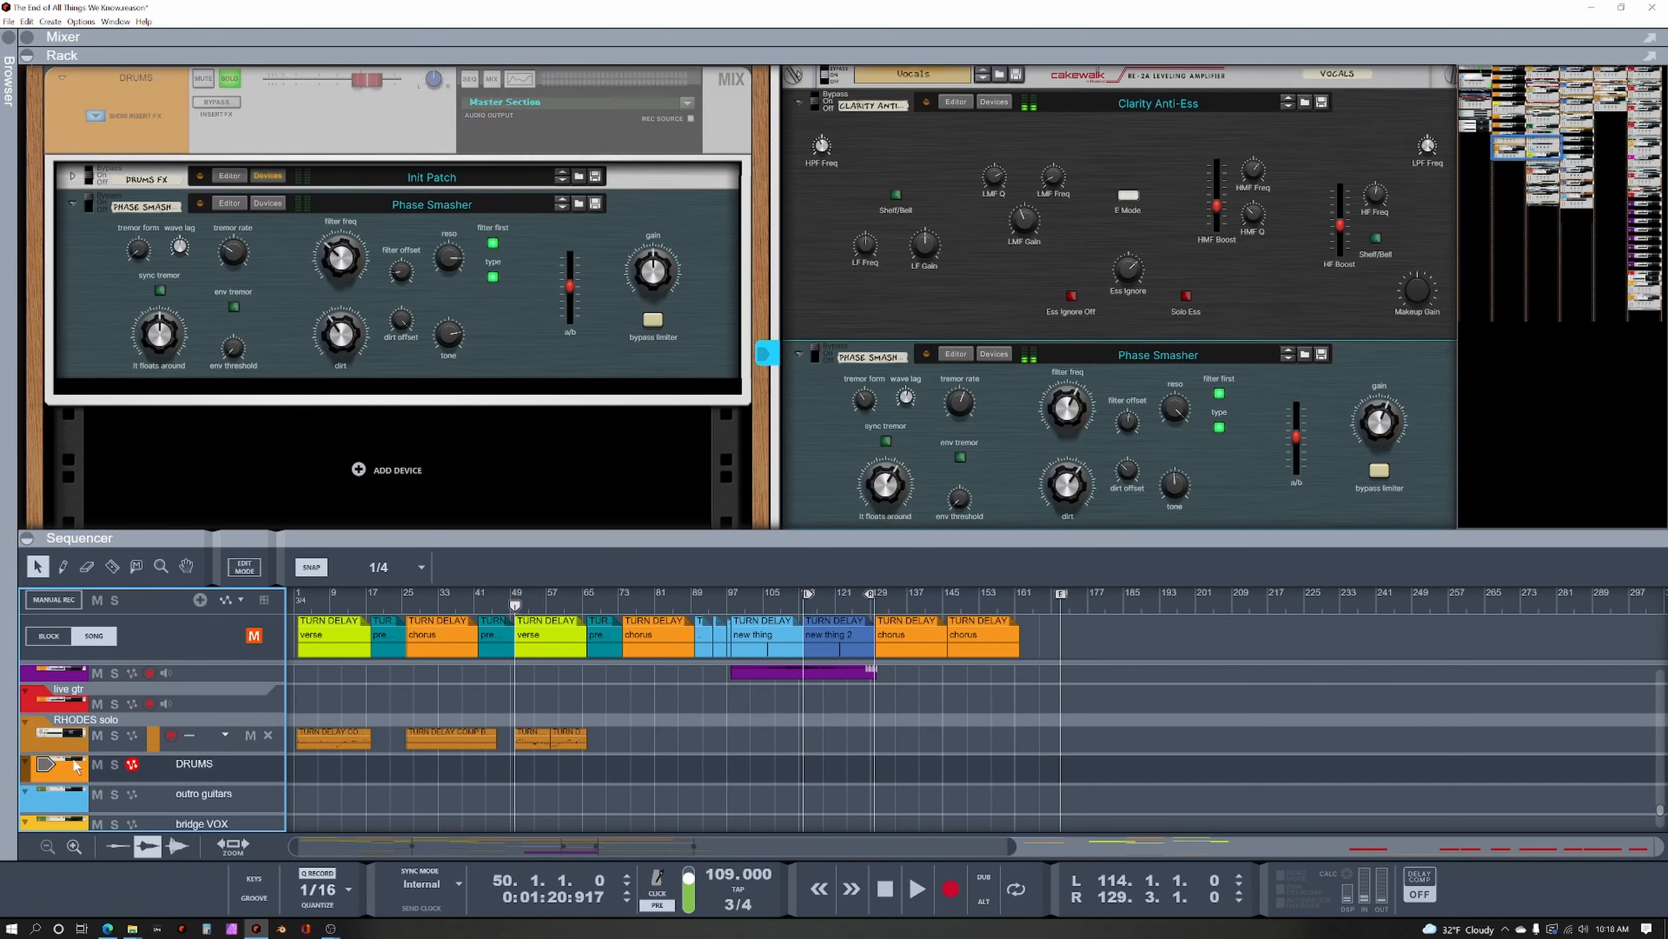
{"action": "left_click", "coordinate": [230, 80]}
{"action": "key", "text": "space"}
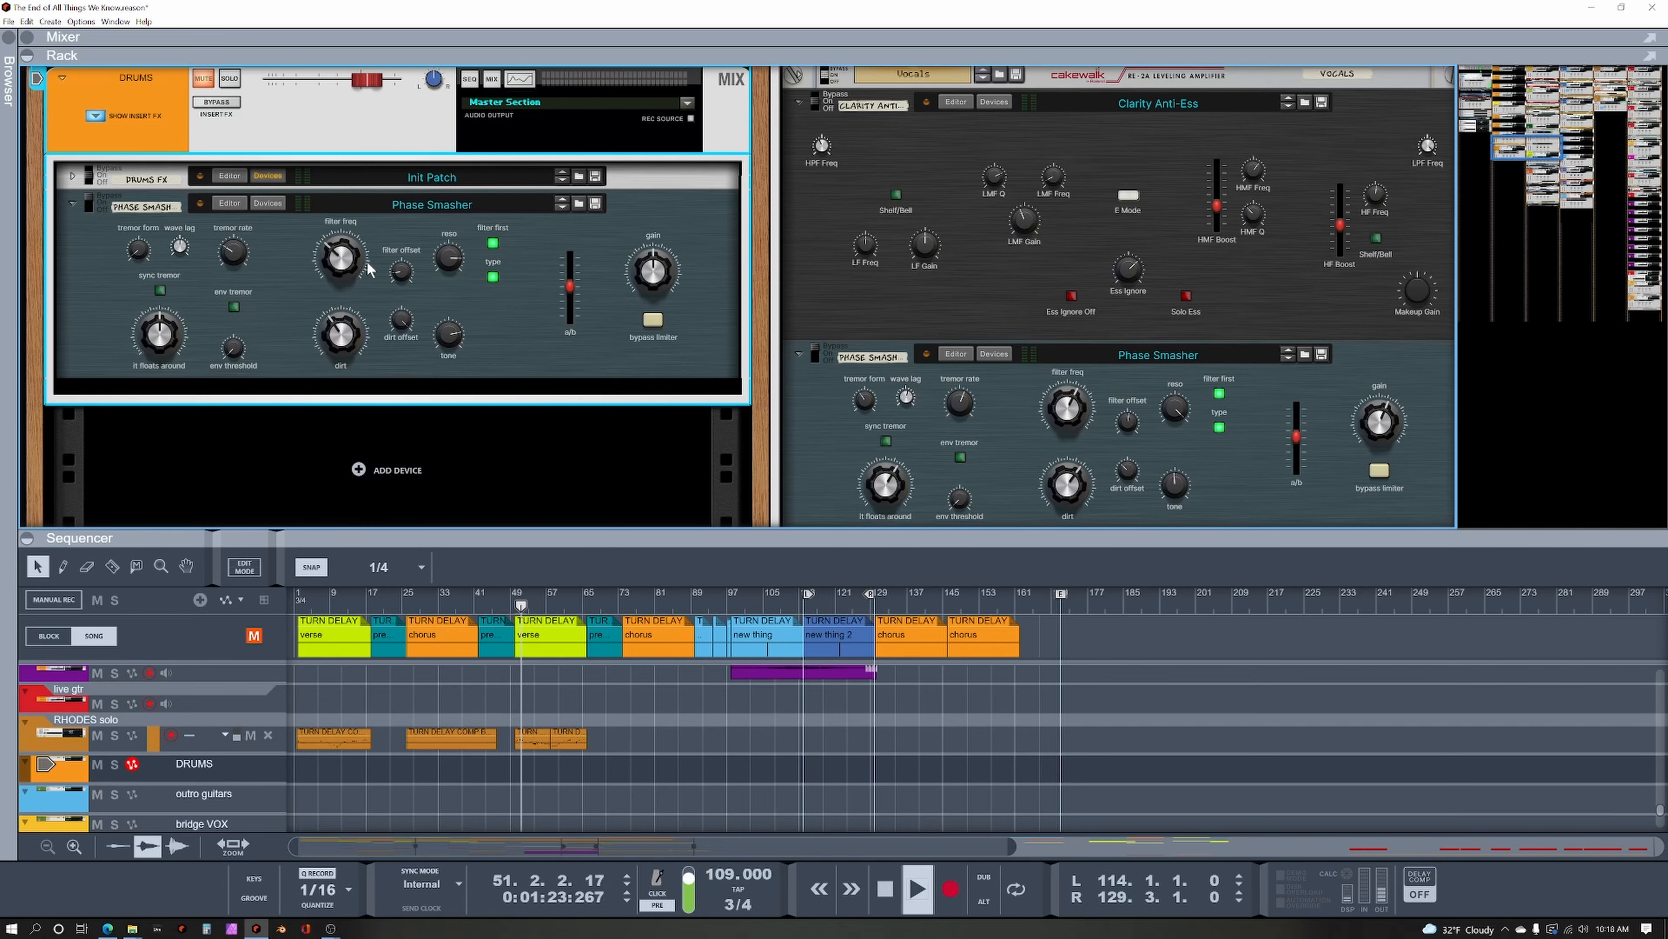
{"action": "left_click", "coordinate": [30, 748]}
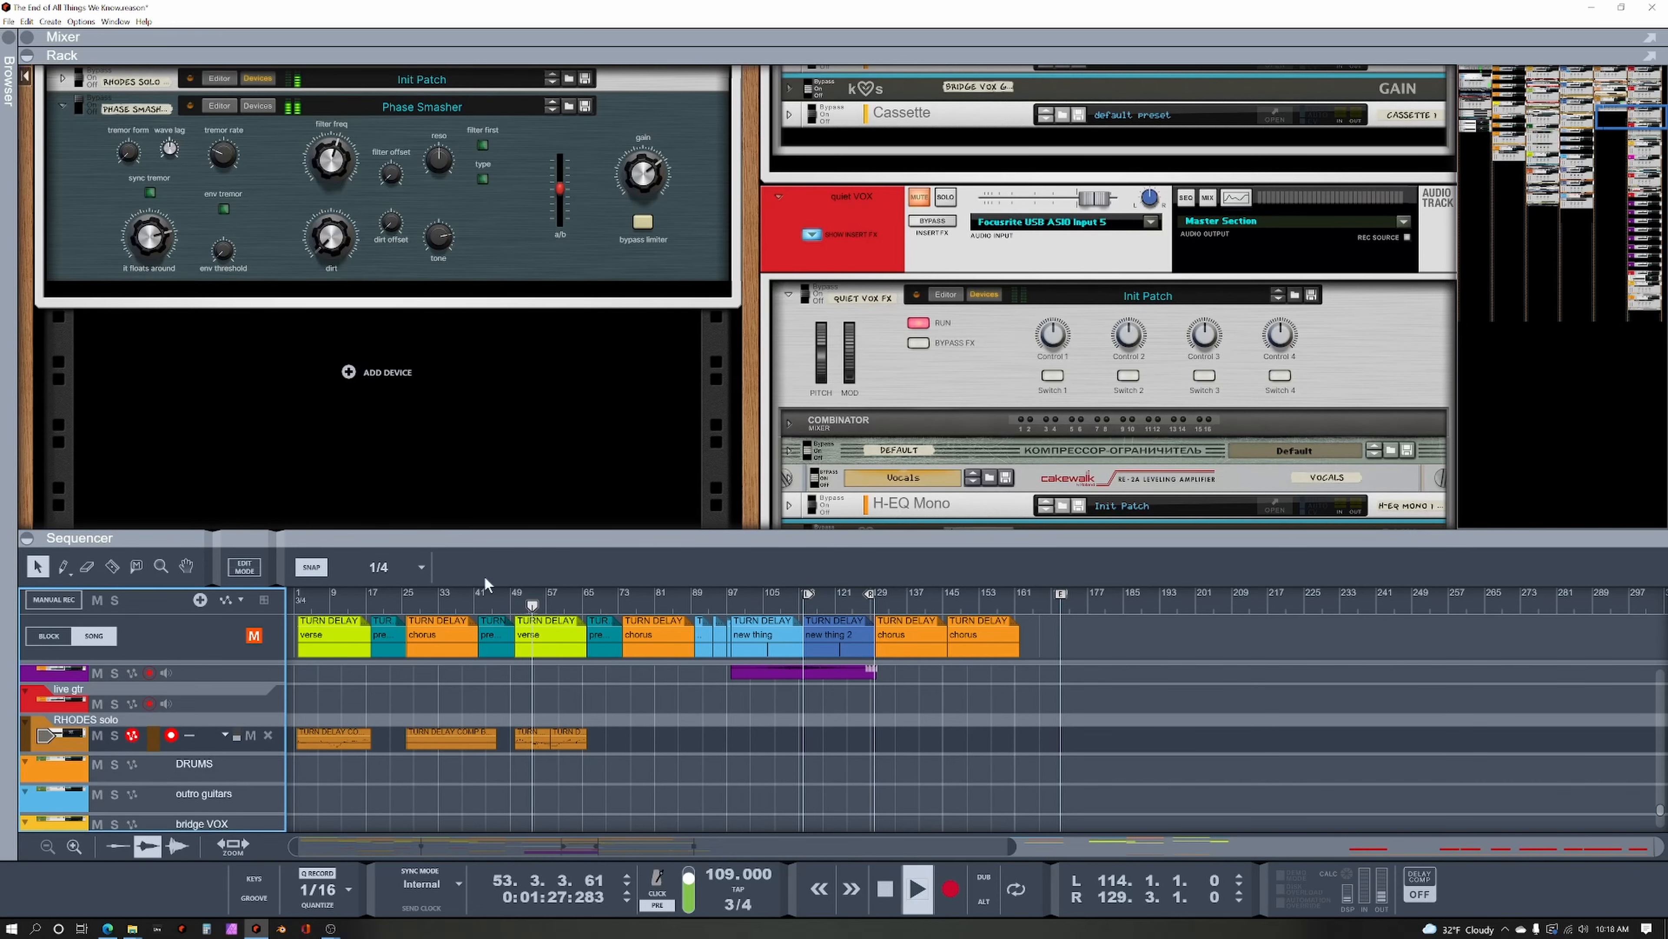
{"action": "key", "text": "space"}
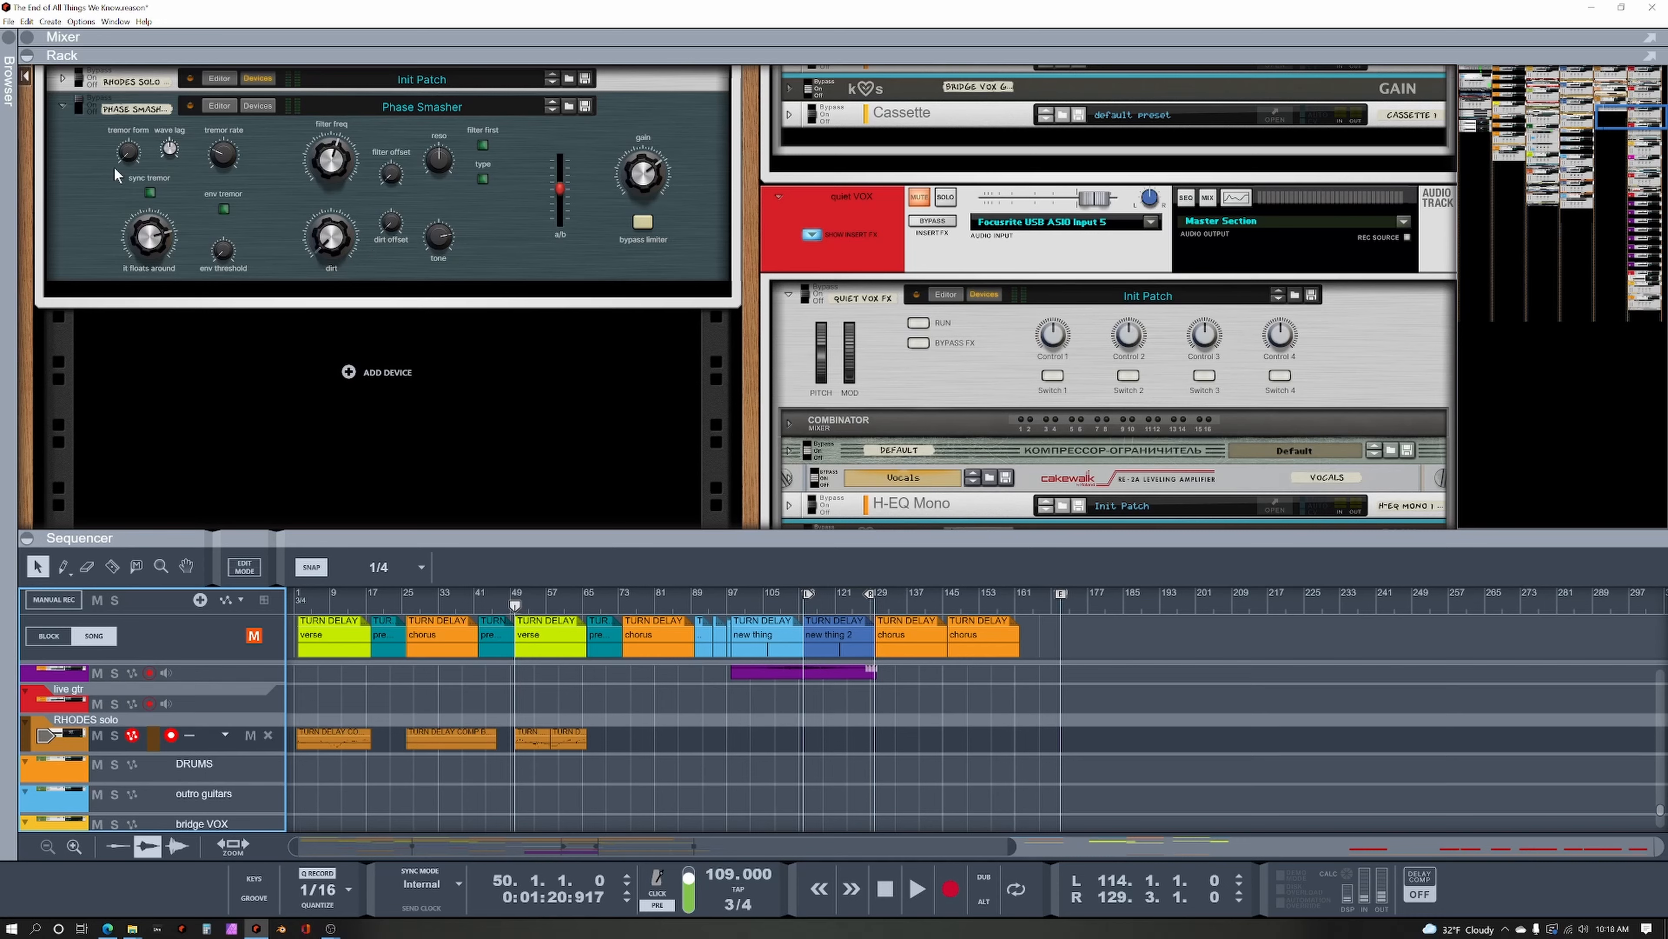
Audition the RHODES solo track from bar 50, switching its Phase Smasher bypass to compare the dry and processed sound.
{"action": "key", "text": "space"}
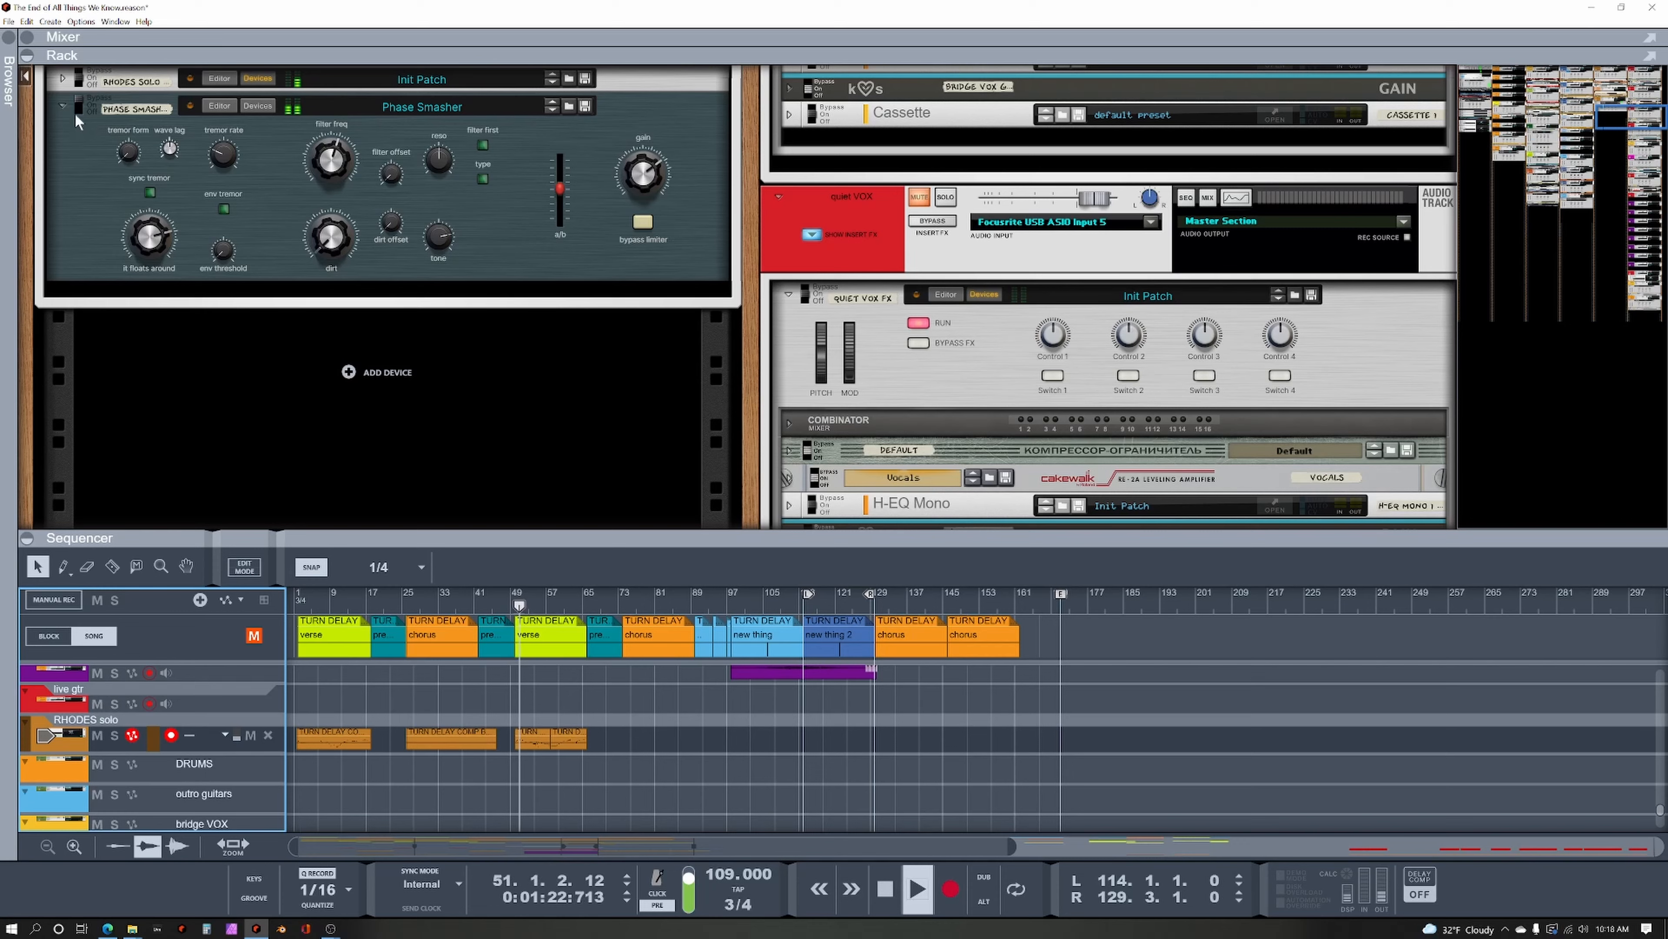
{"action": "left_click", "coordinate": [77, 98]}
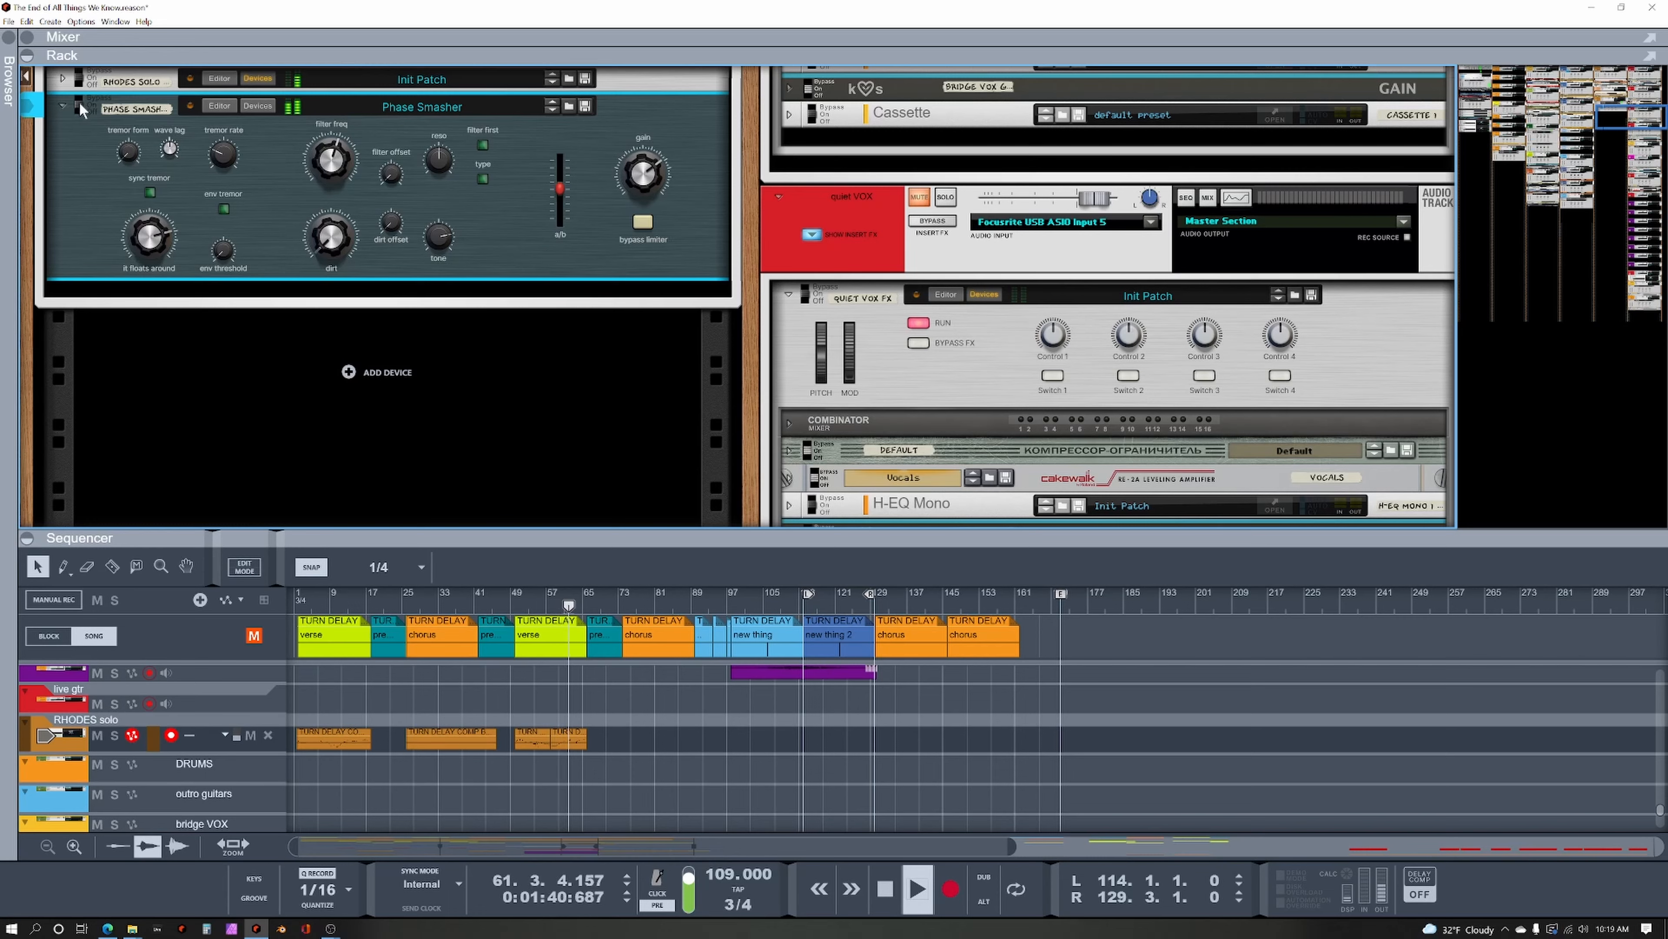
{"action": "key", "text": "space"}
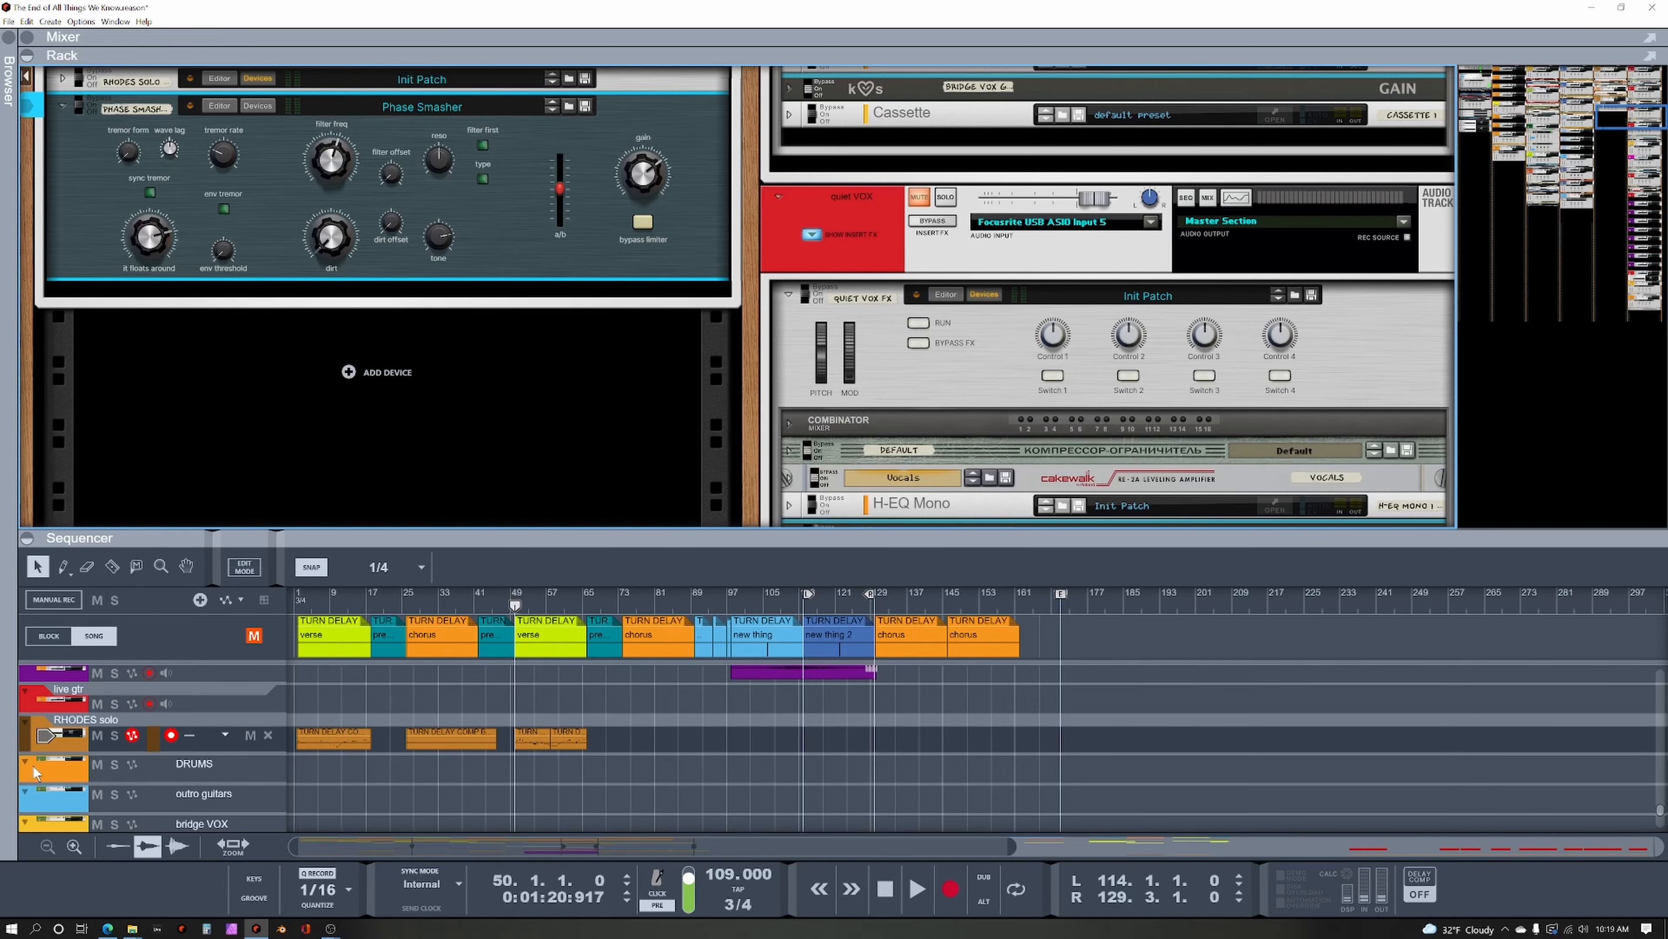
Audition the soloed DRUMS channel from bar 50, switching its Phase Smasher bypass to compare the dry and processed sound.
{"action": "scroll", "coordinate": [343, 145], "scroll_direction": "up", "scroll_amount": 3}
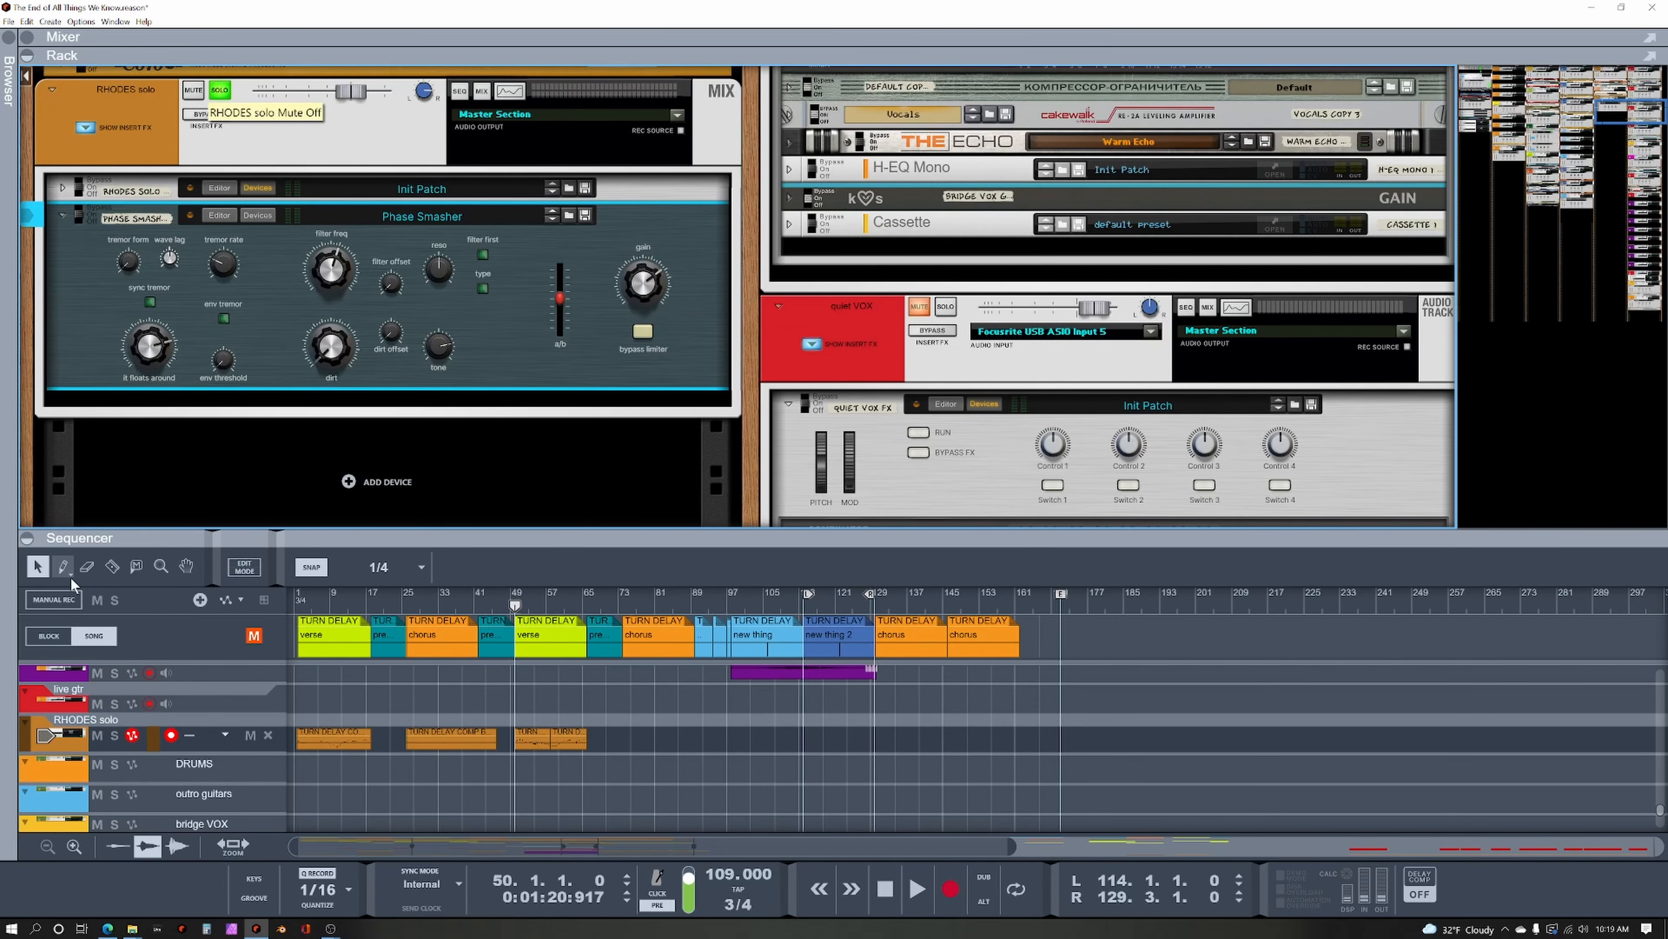
{"action": "left_click", "coordinate": [50, 779]}
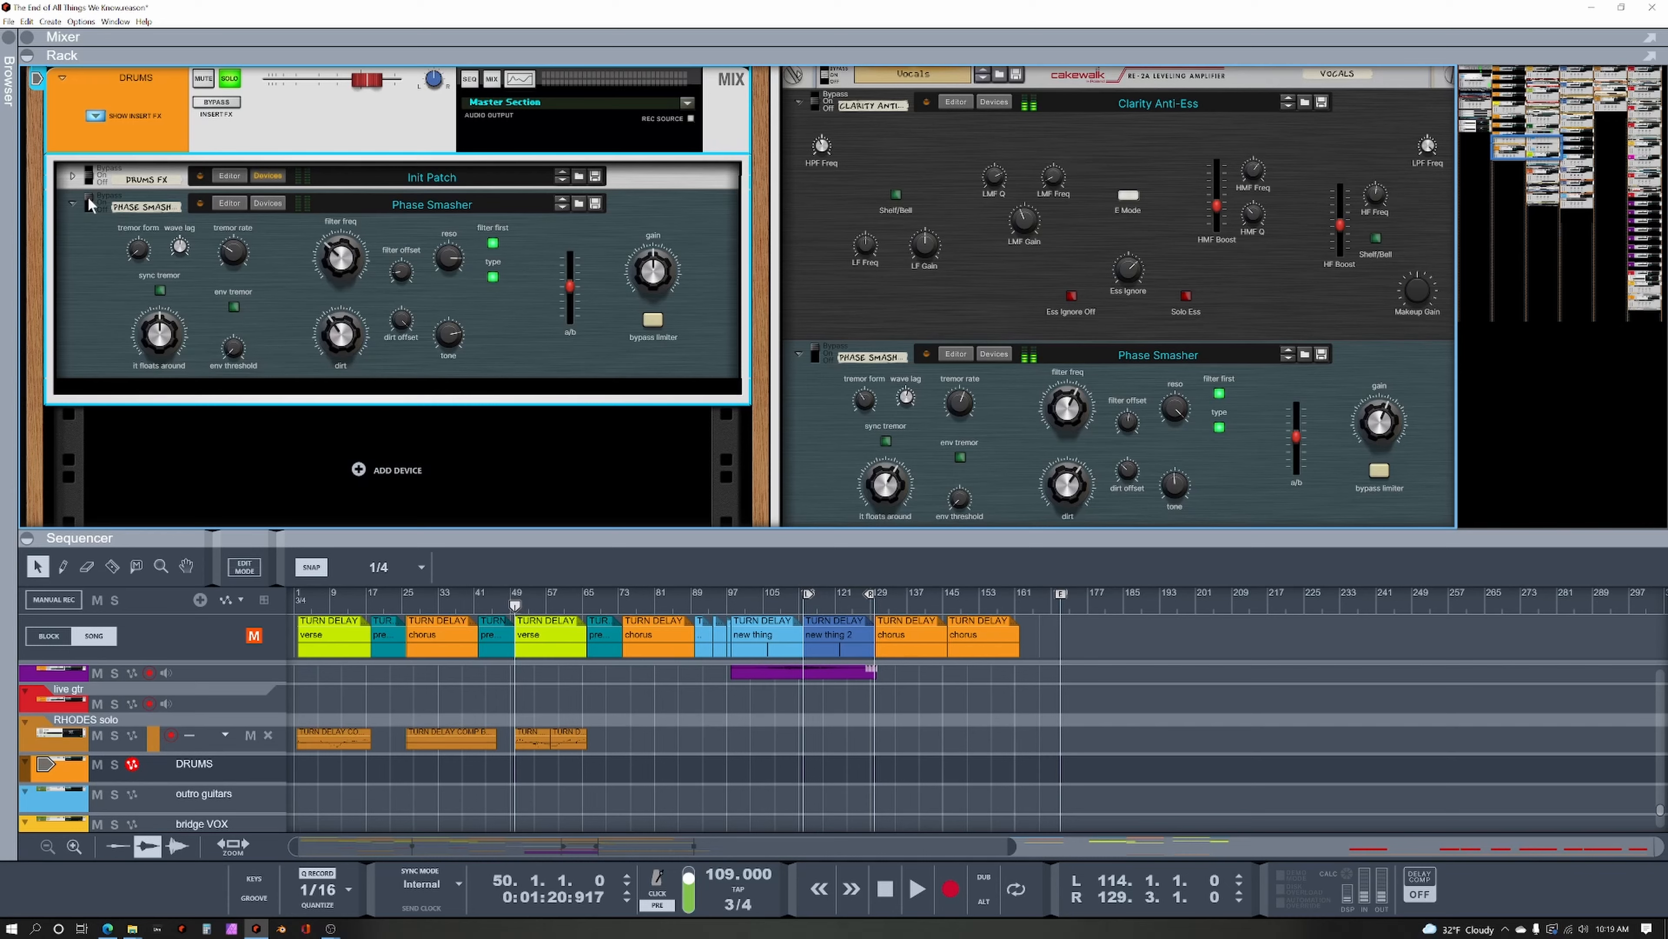
{"action": "key", "text": "space"}
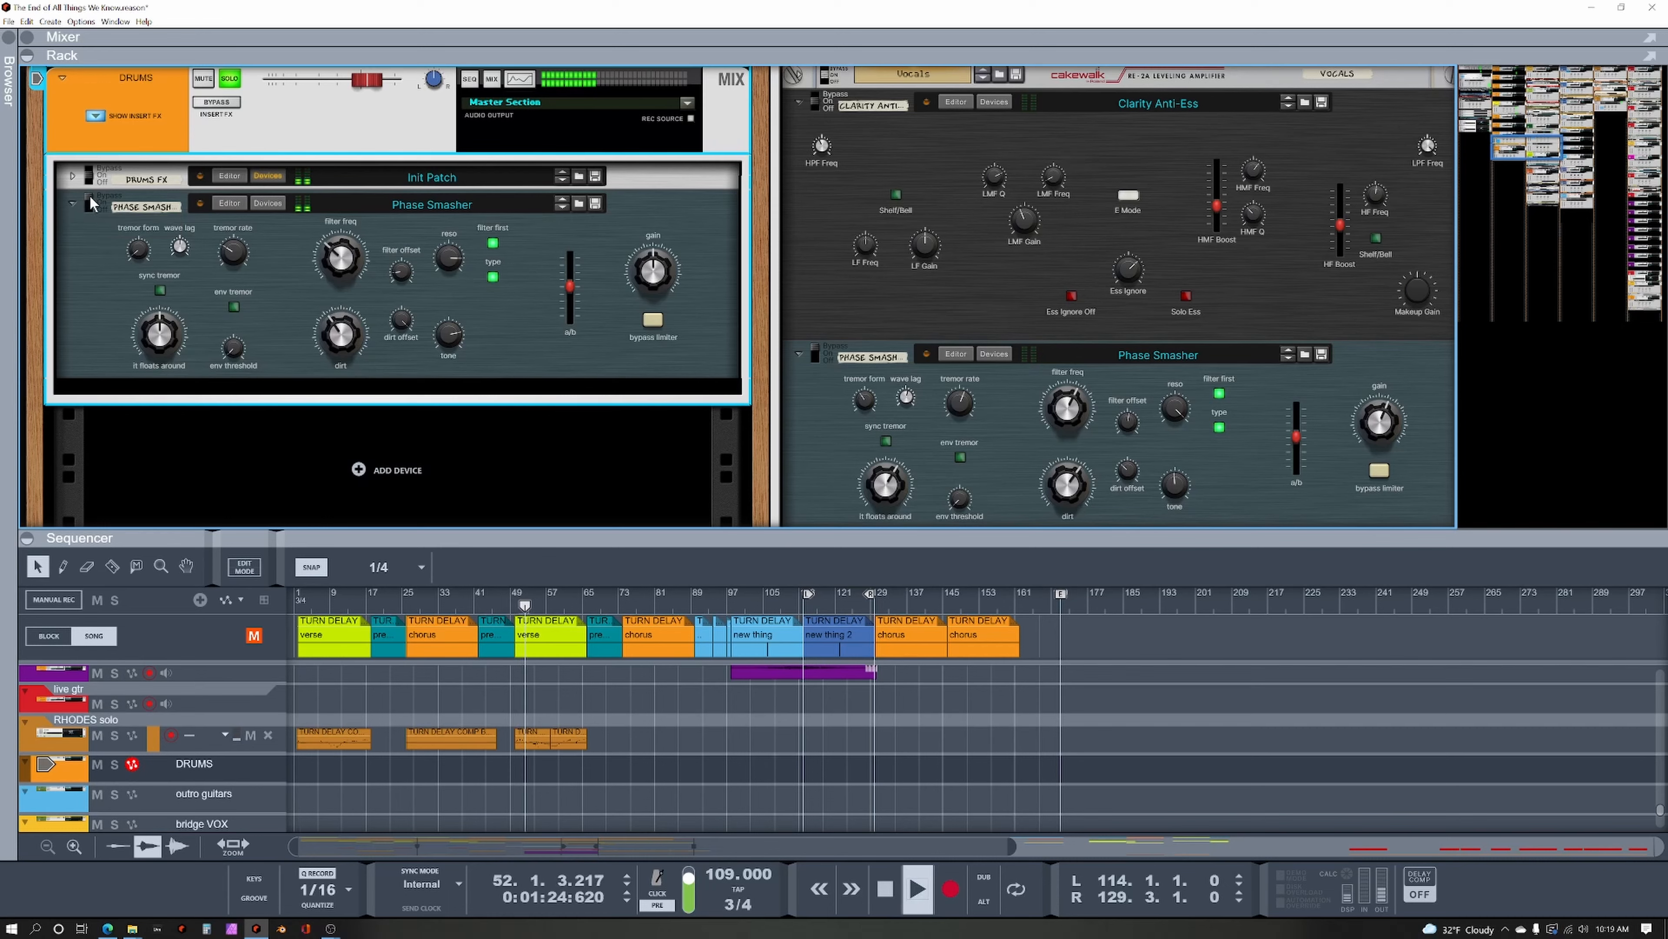
{"action": "left_click", "coordinate": [90, 204]}
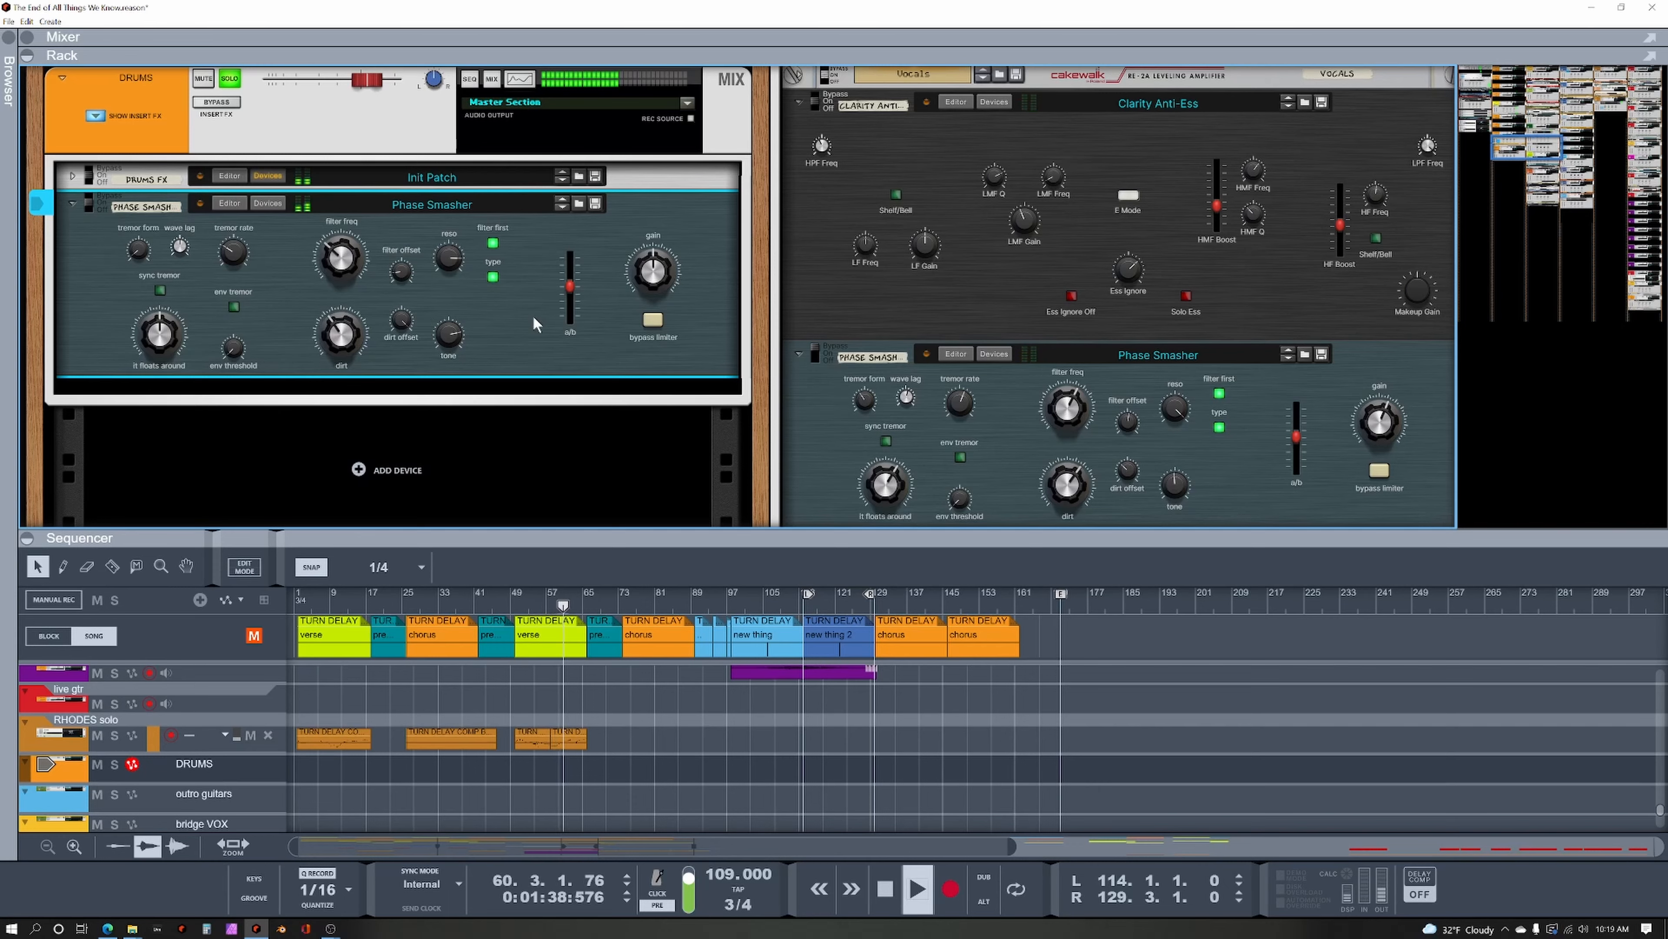
{"action": "key", "text": "space"}
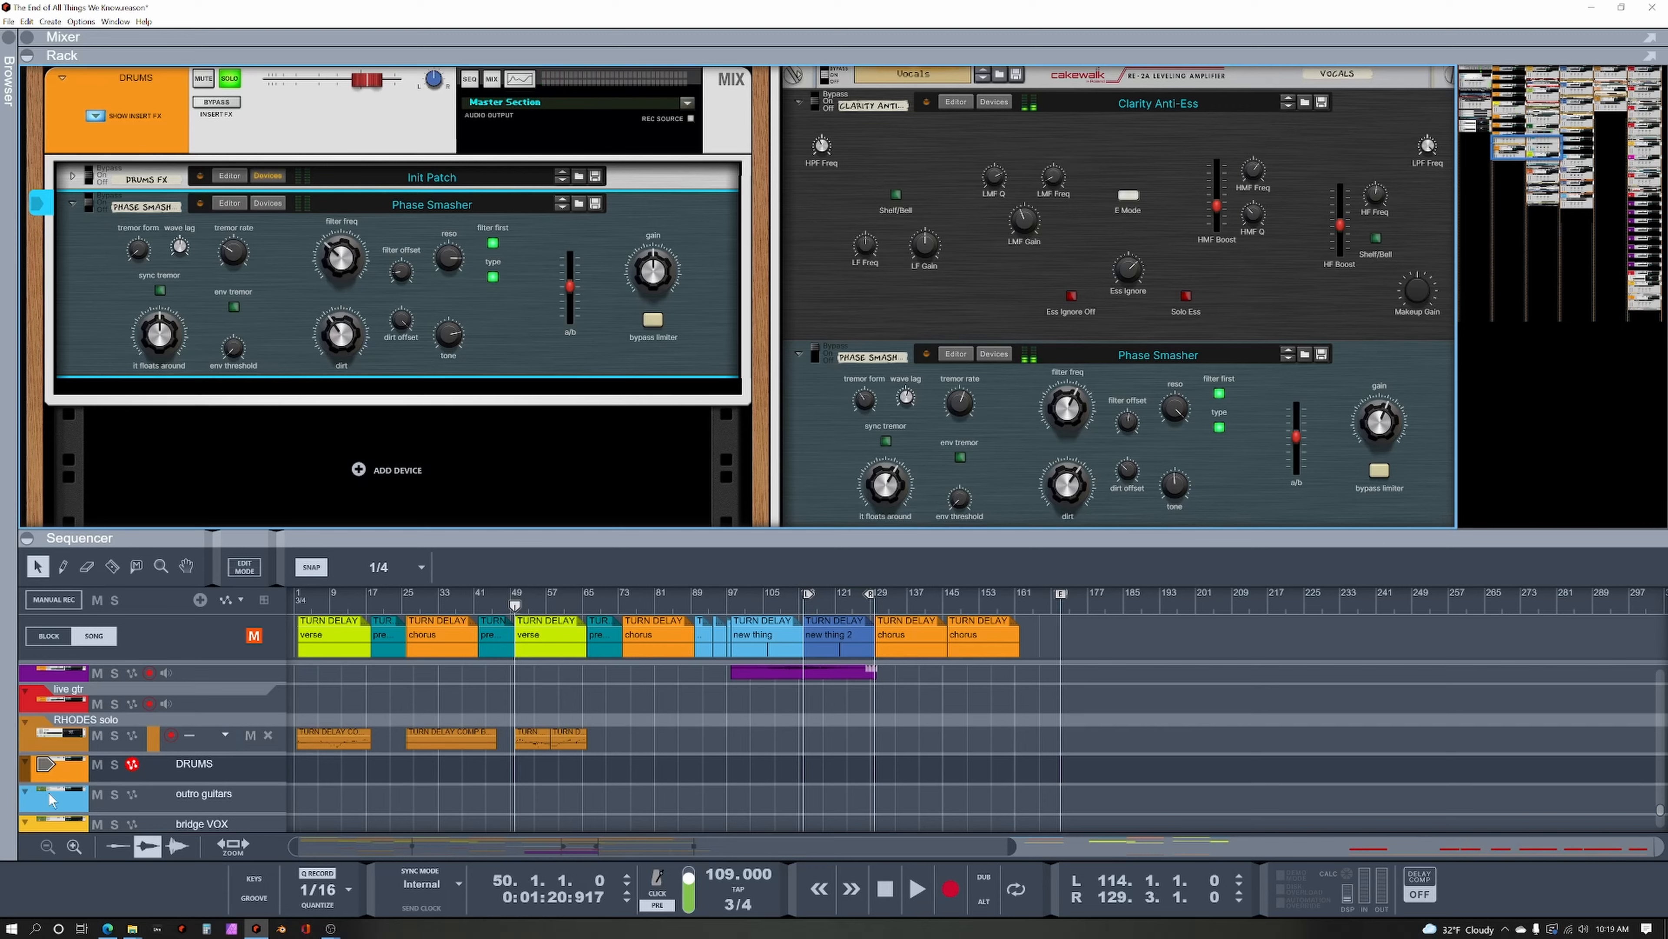
Audition the outro guitars from bar 129, beat 2, toggling their Phase Smasher between bypassed and on for comparison.
{"action": "scroll", "coordinate": [94, 712], "scroll_direction": "down", "scroll_amount": 3}
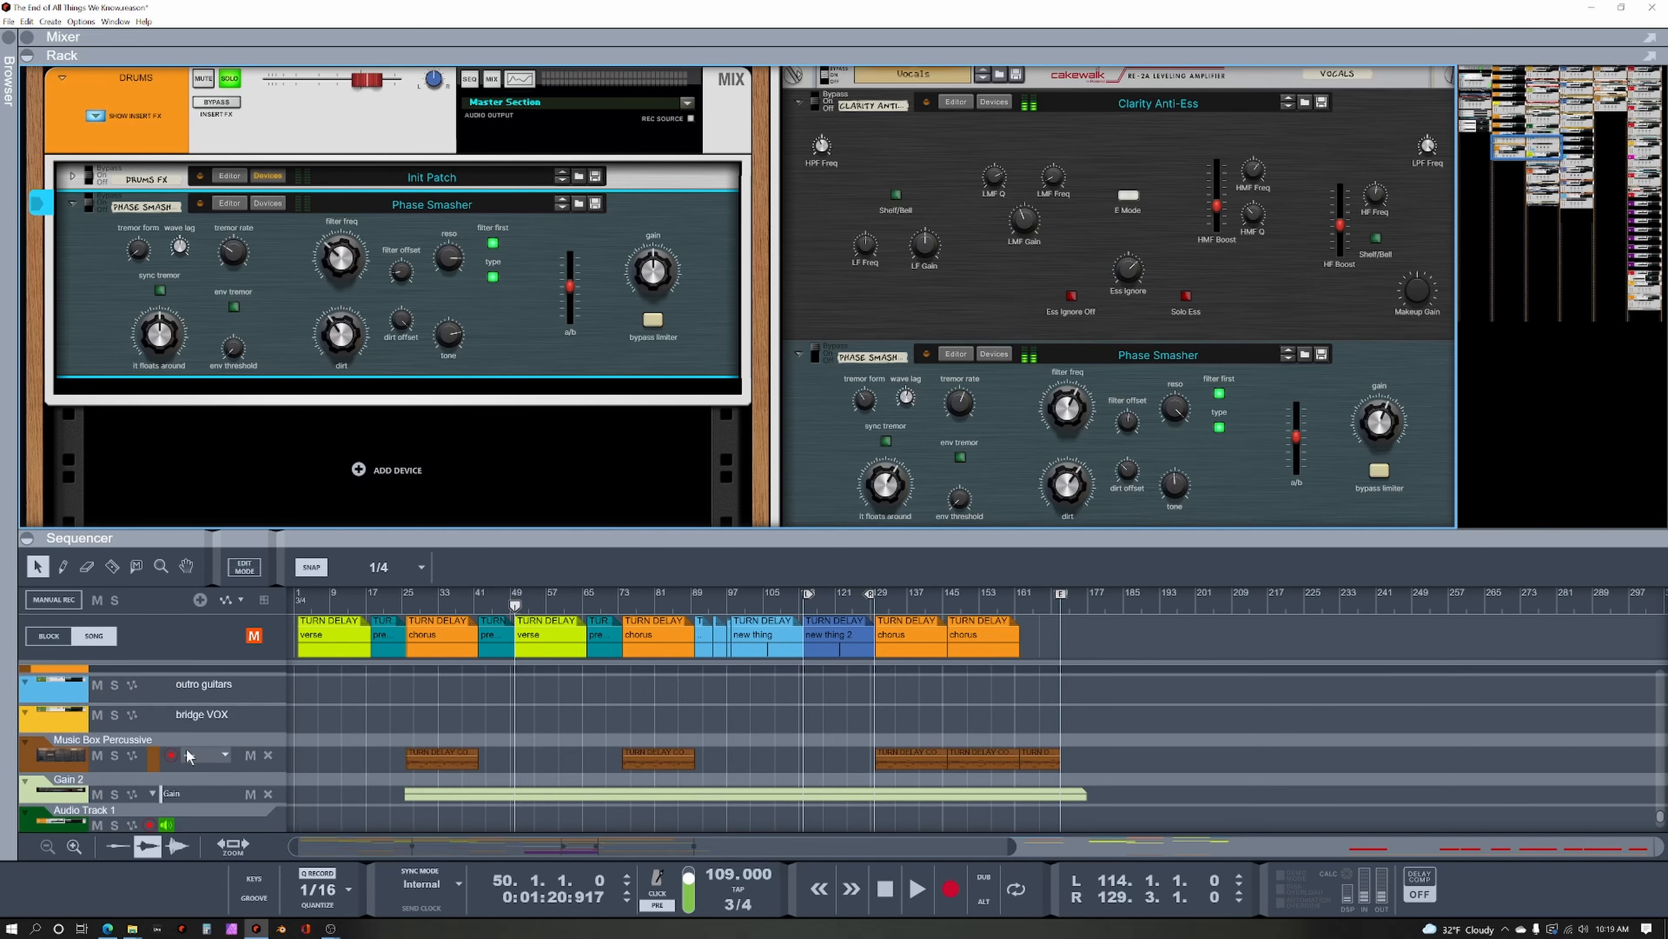
{"action": "scroll", "coordinate": [71, 700], "scroll_direction": "up", "scroll_amount": 2}
{"action": "left_click", "coordinate": [55, 749]}
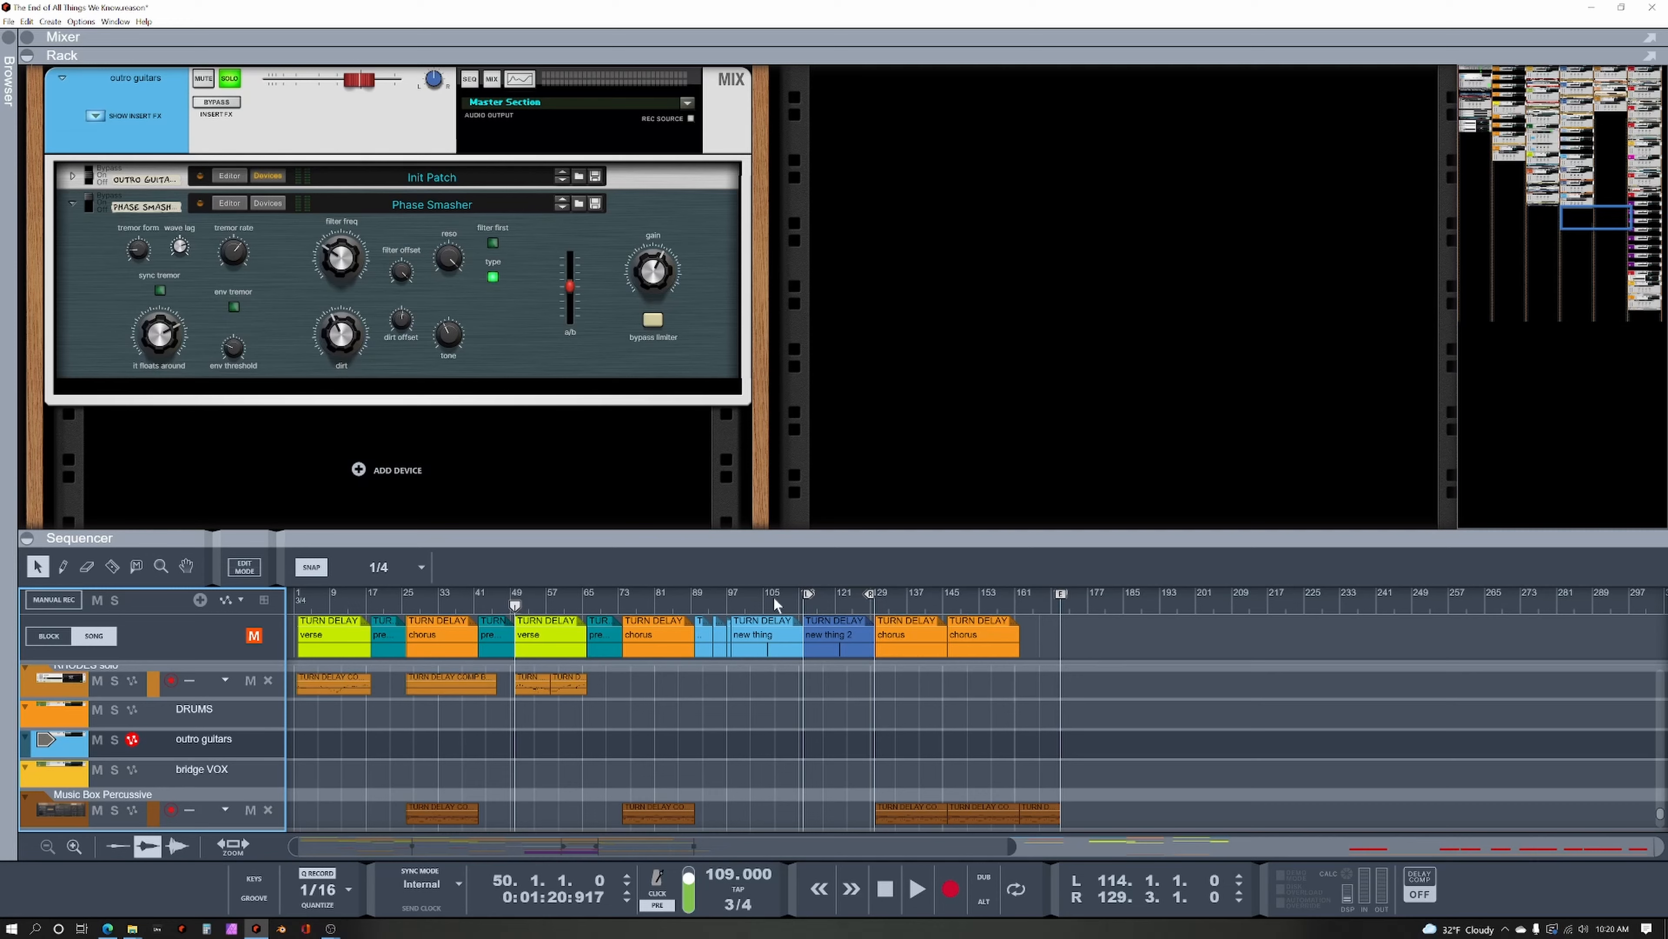
{"action": "left_click", "coordinate": [873, 608]}
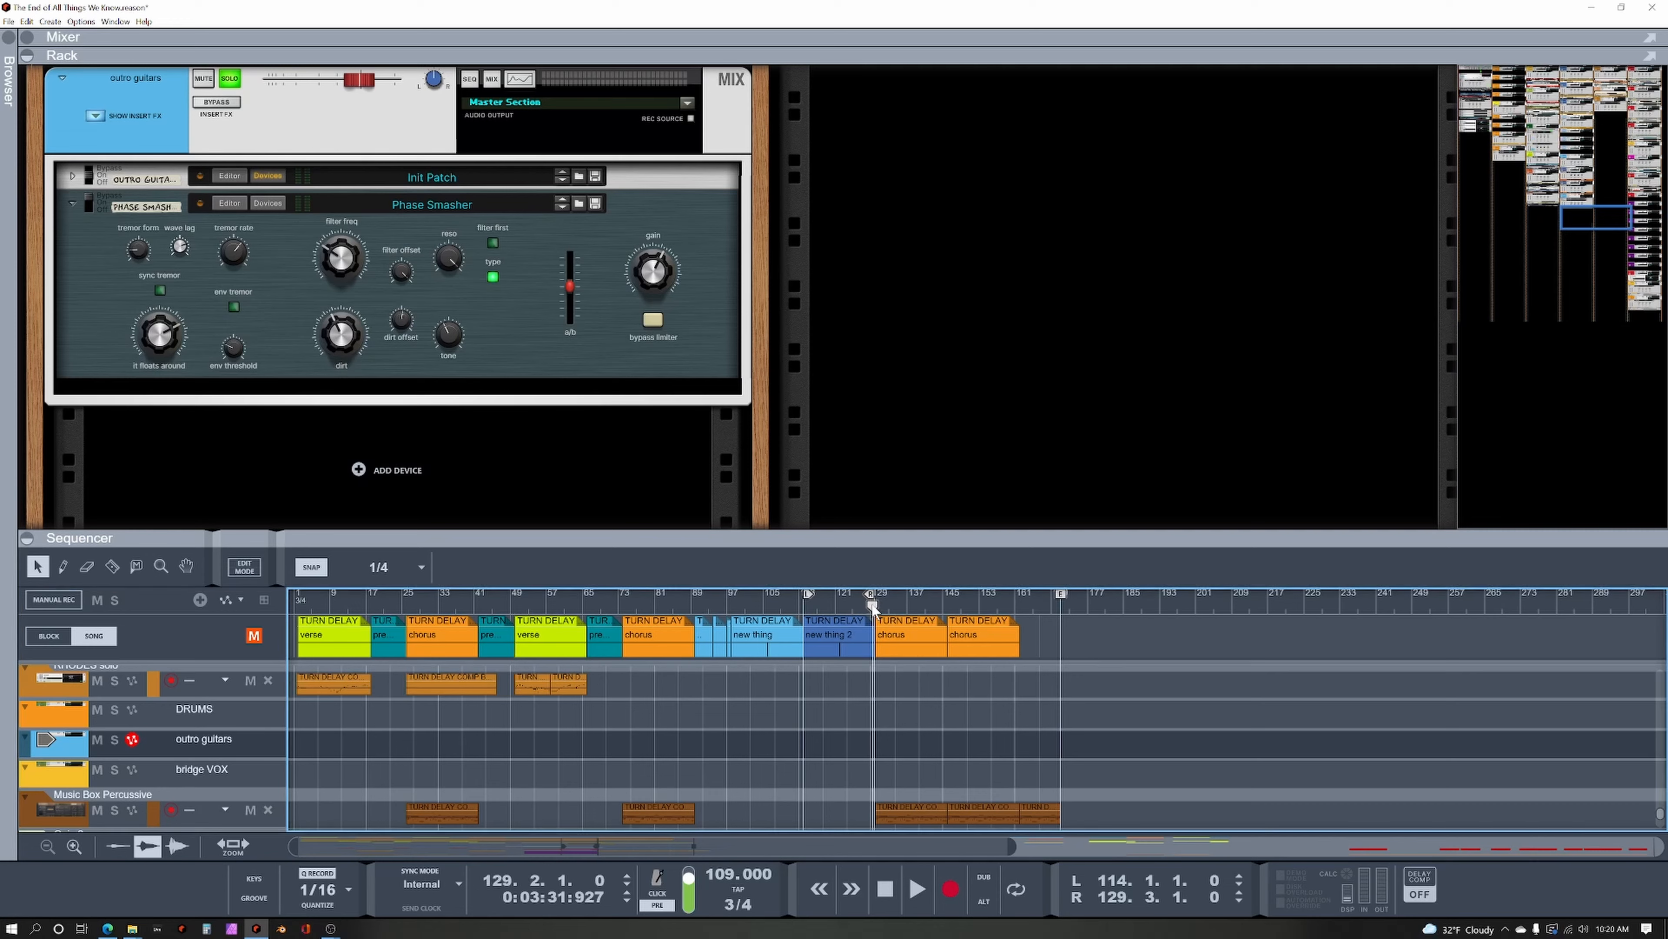
{"action": "key", "text": "space"}
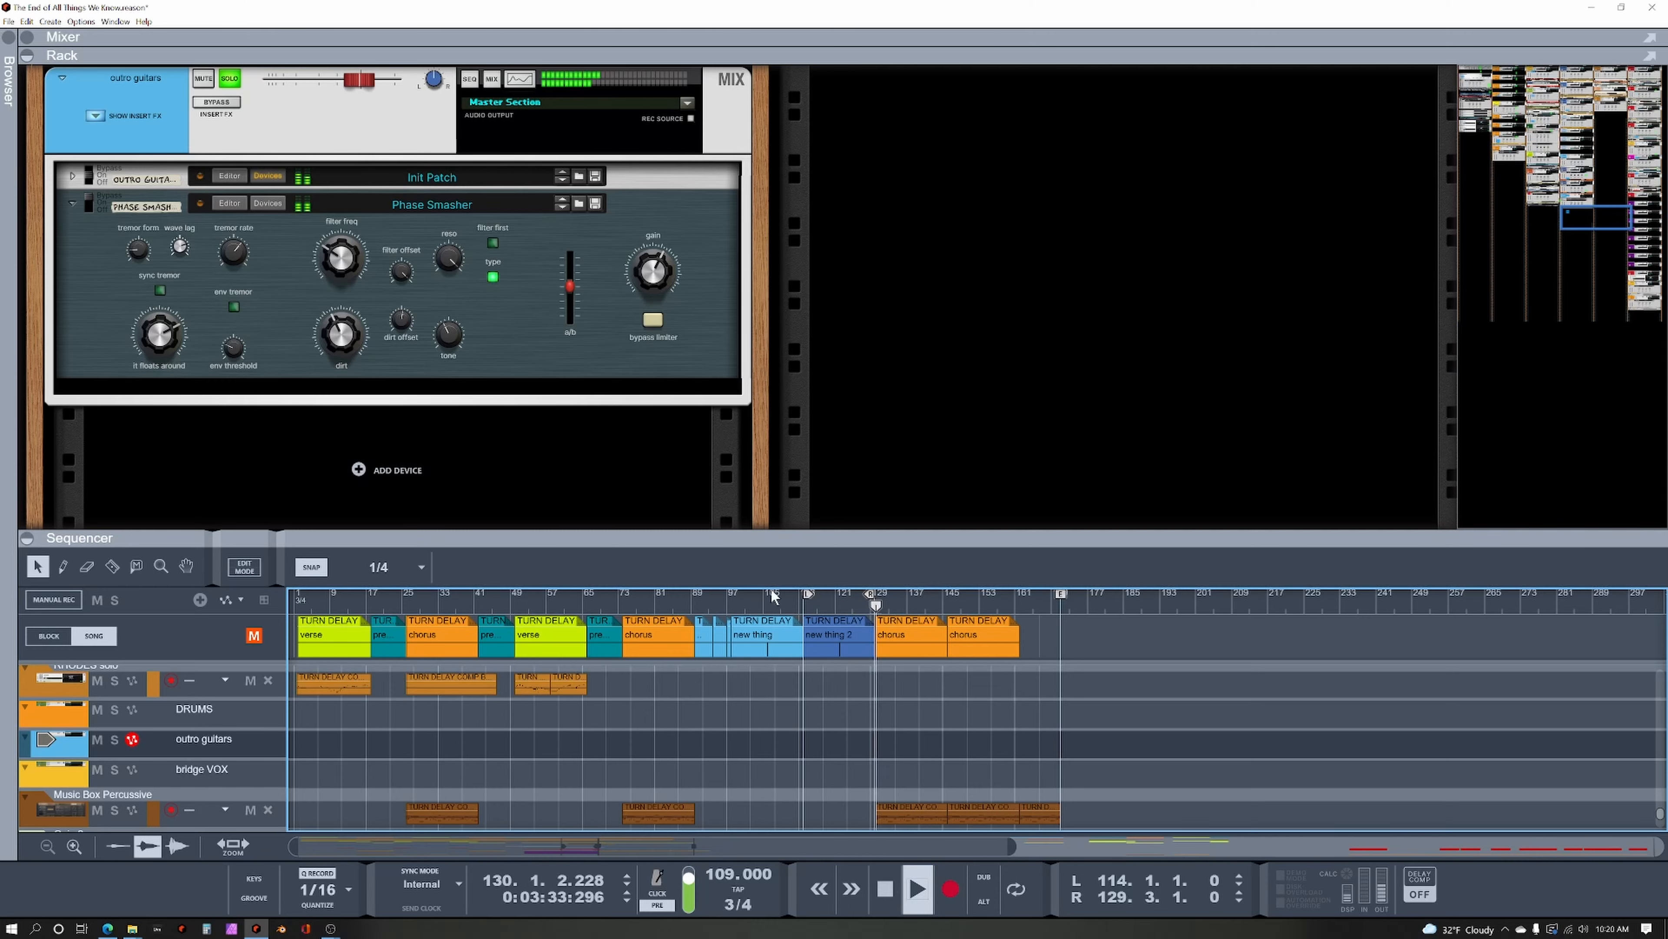
{"action": "scroll", "coordinate": [574, 815], "scroll_direction": "down", "scroll_amount": 3}
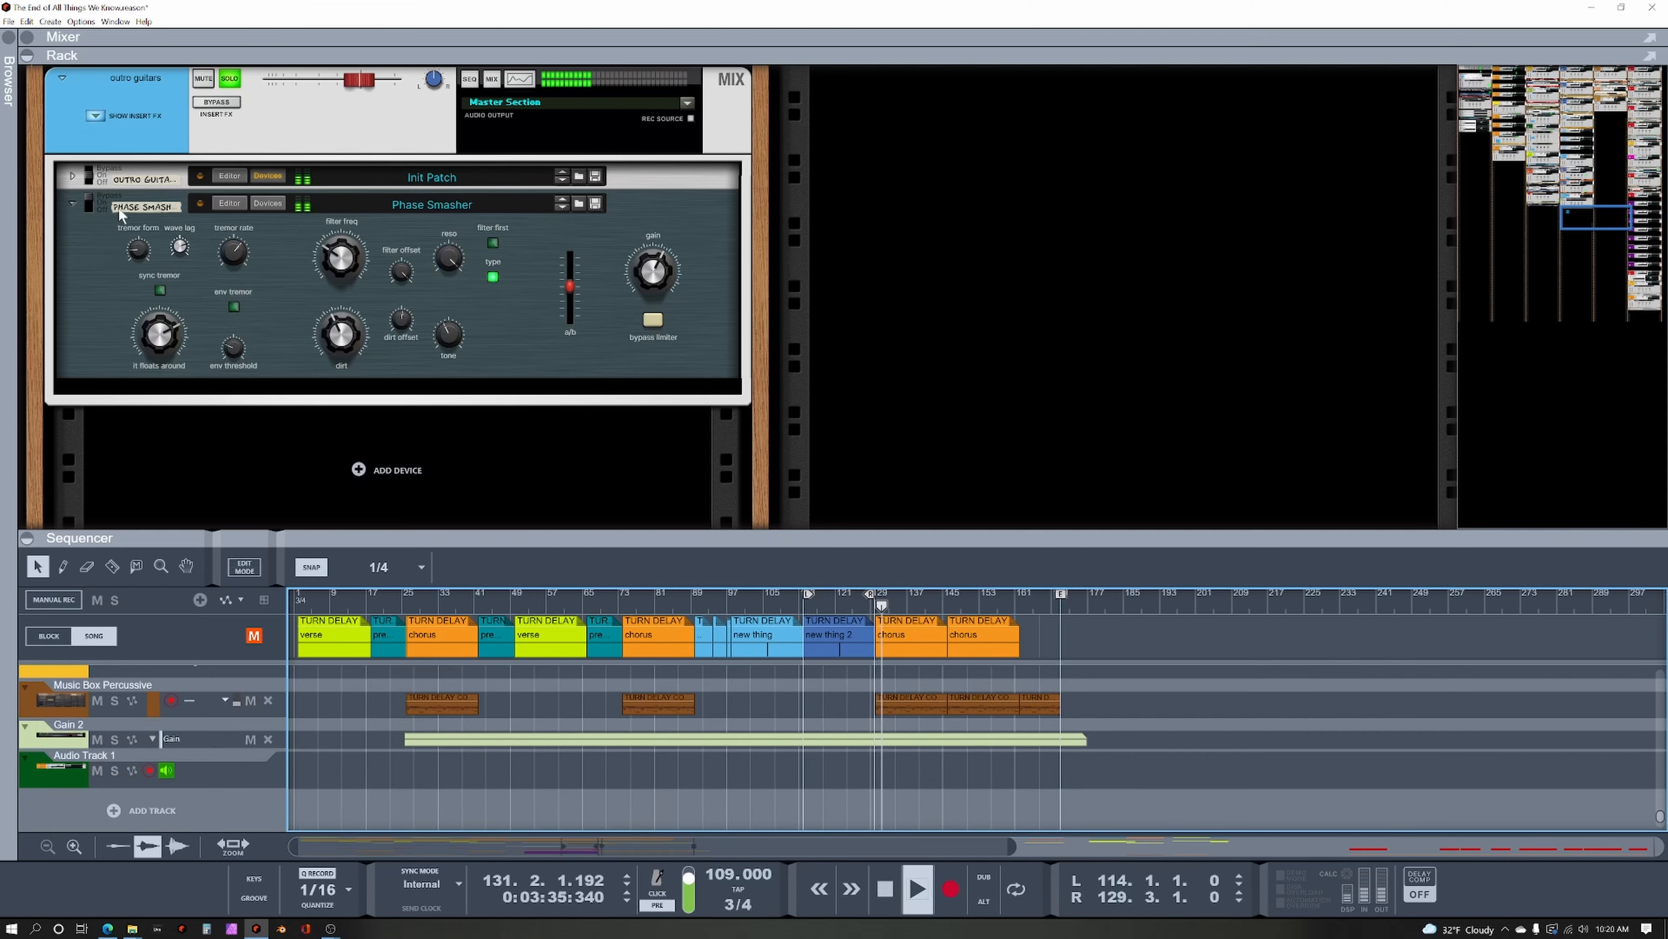
{"action": "left_click", "coordinate": [87, 195]}
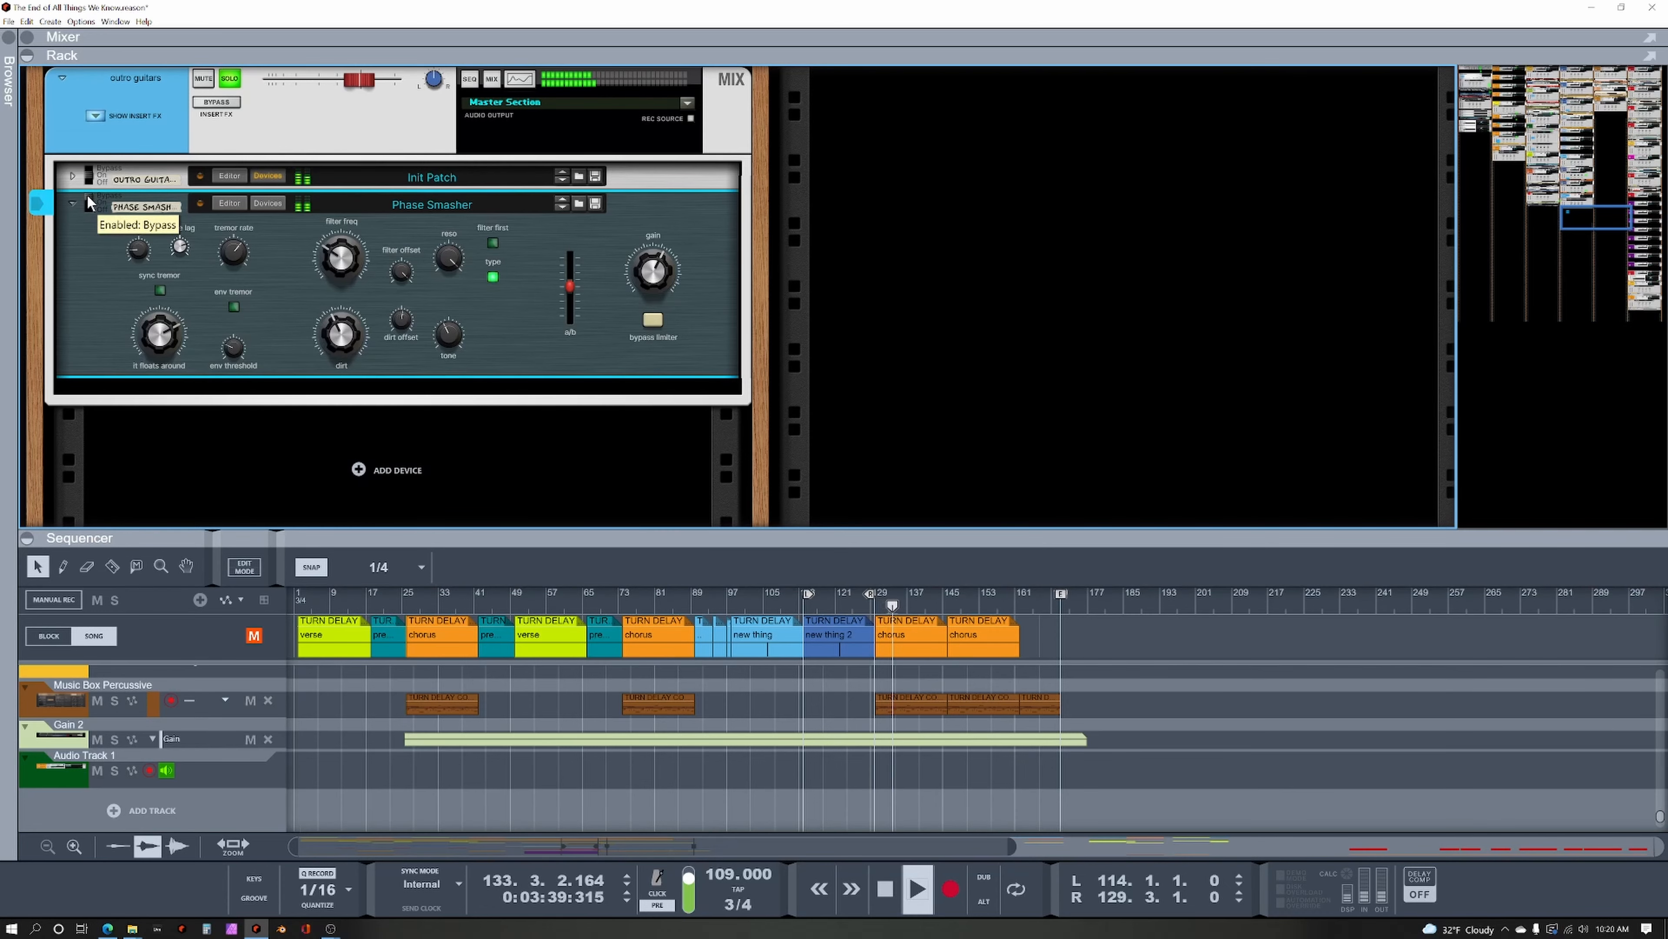
{"action": "left_click", "coordinate": [86, 193]}
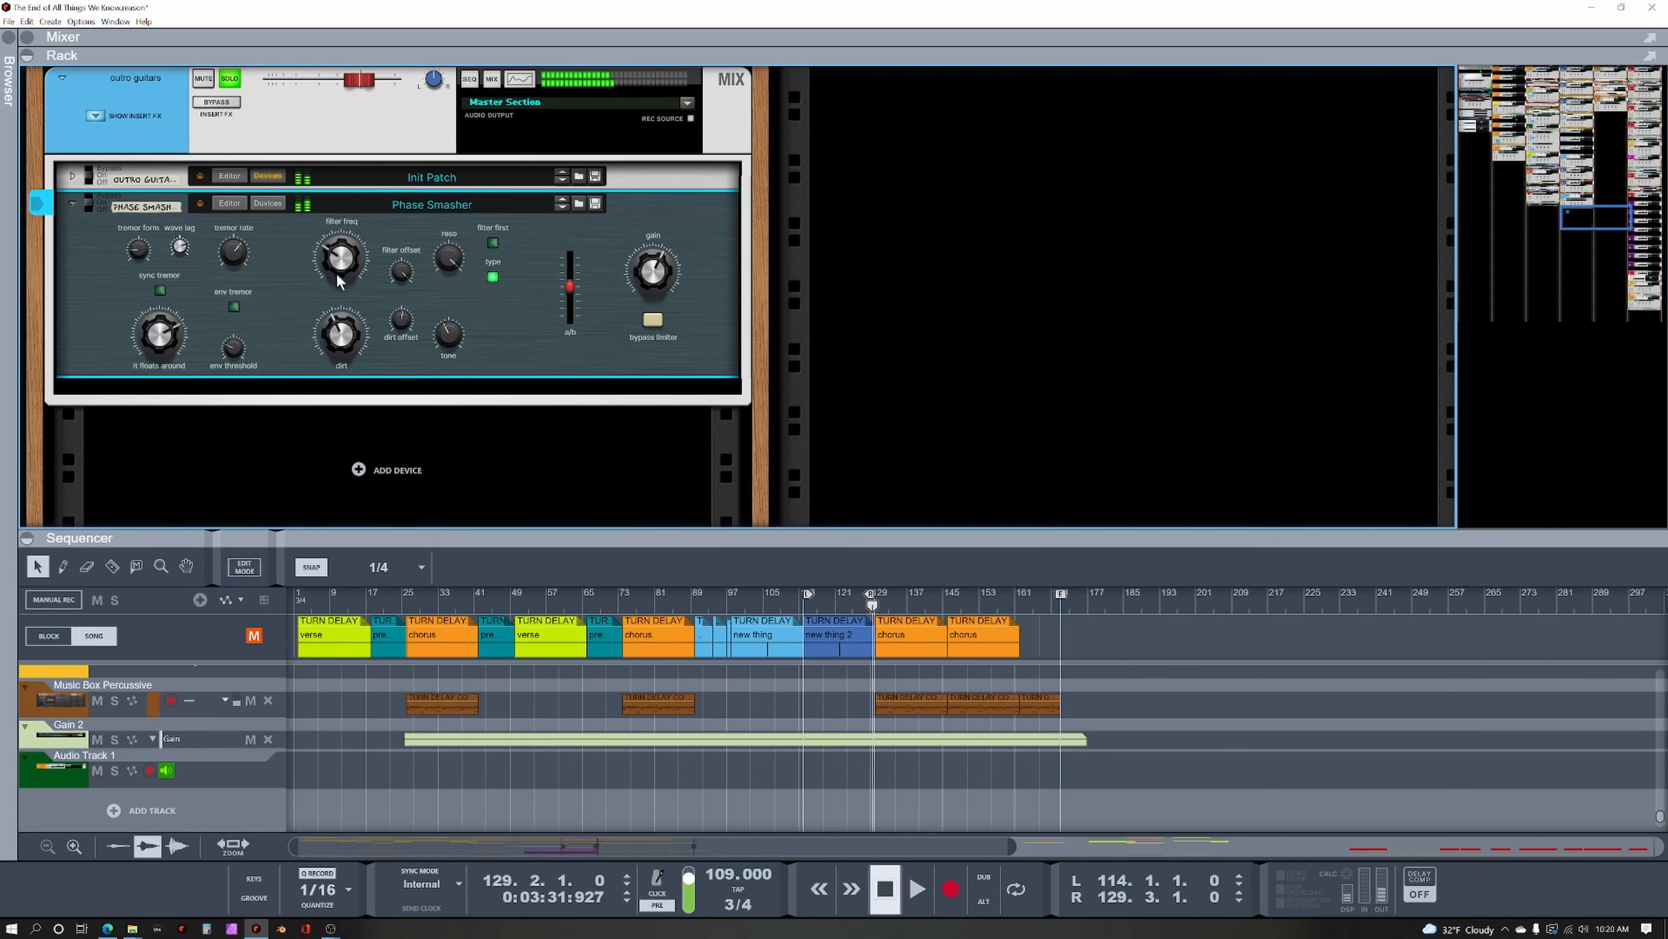
{"action": "key", "text": "space"}
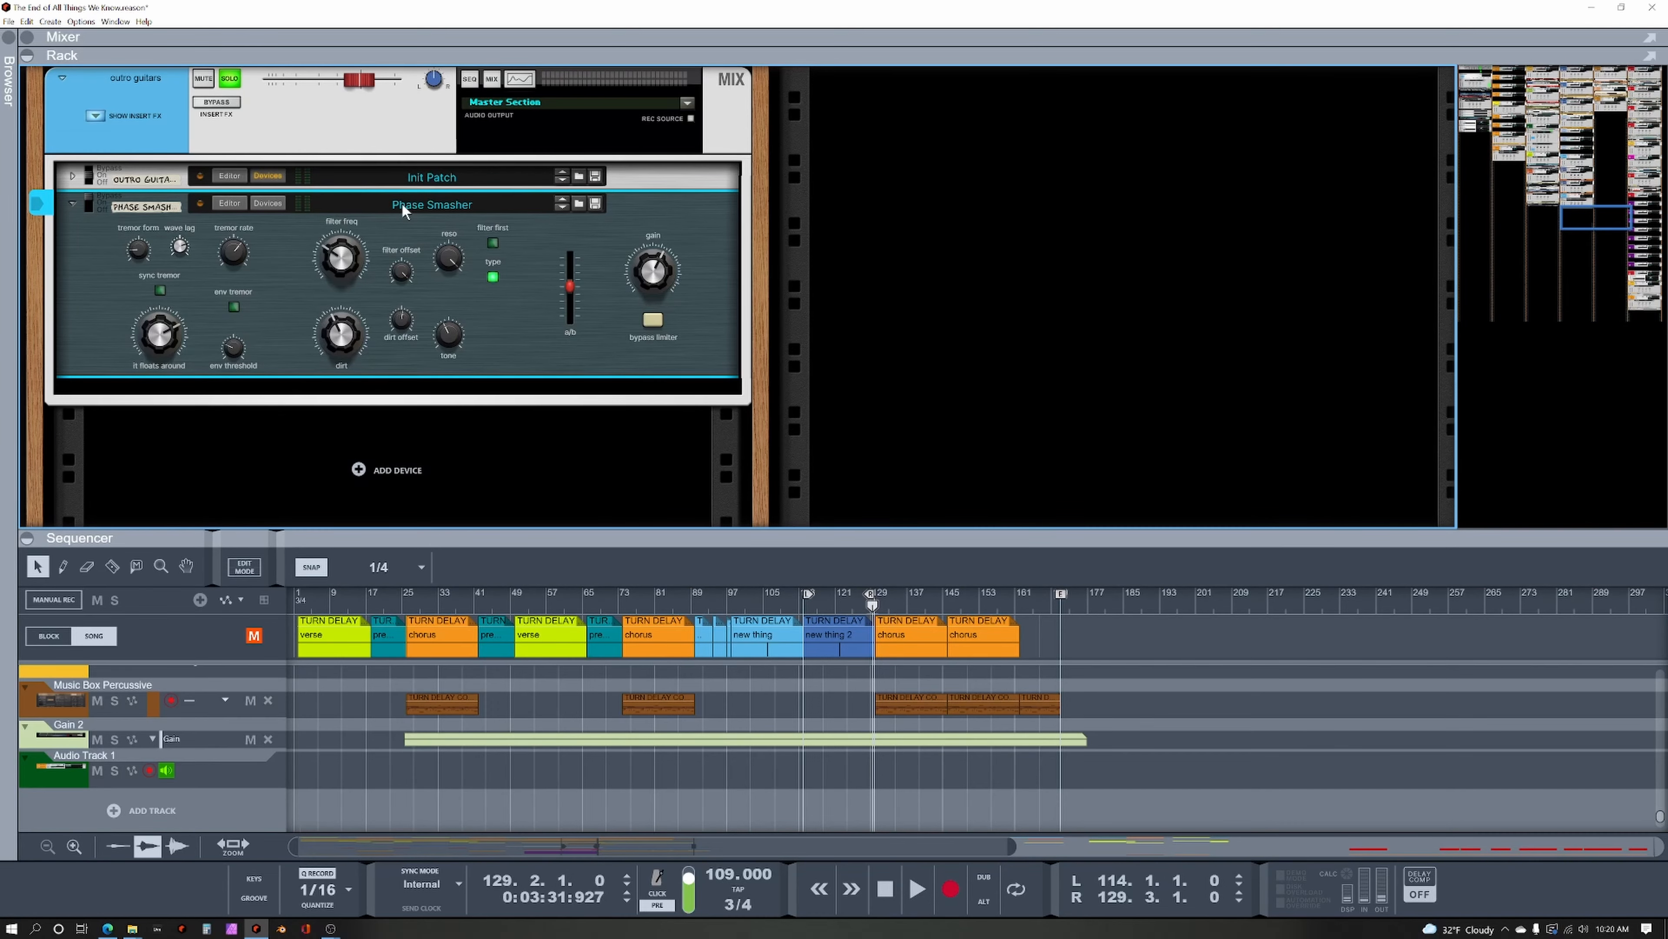
Enable send 5 on the outro guitars mixer channel and play the final chorus.
{"action": "key", "text": "F6"}
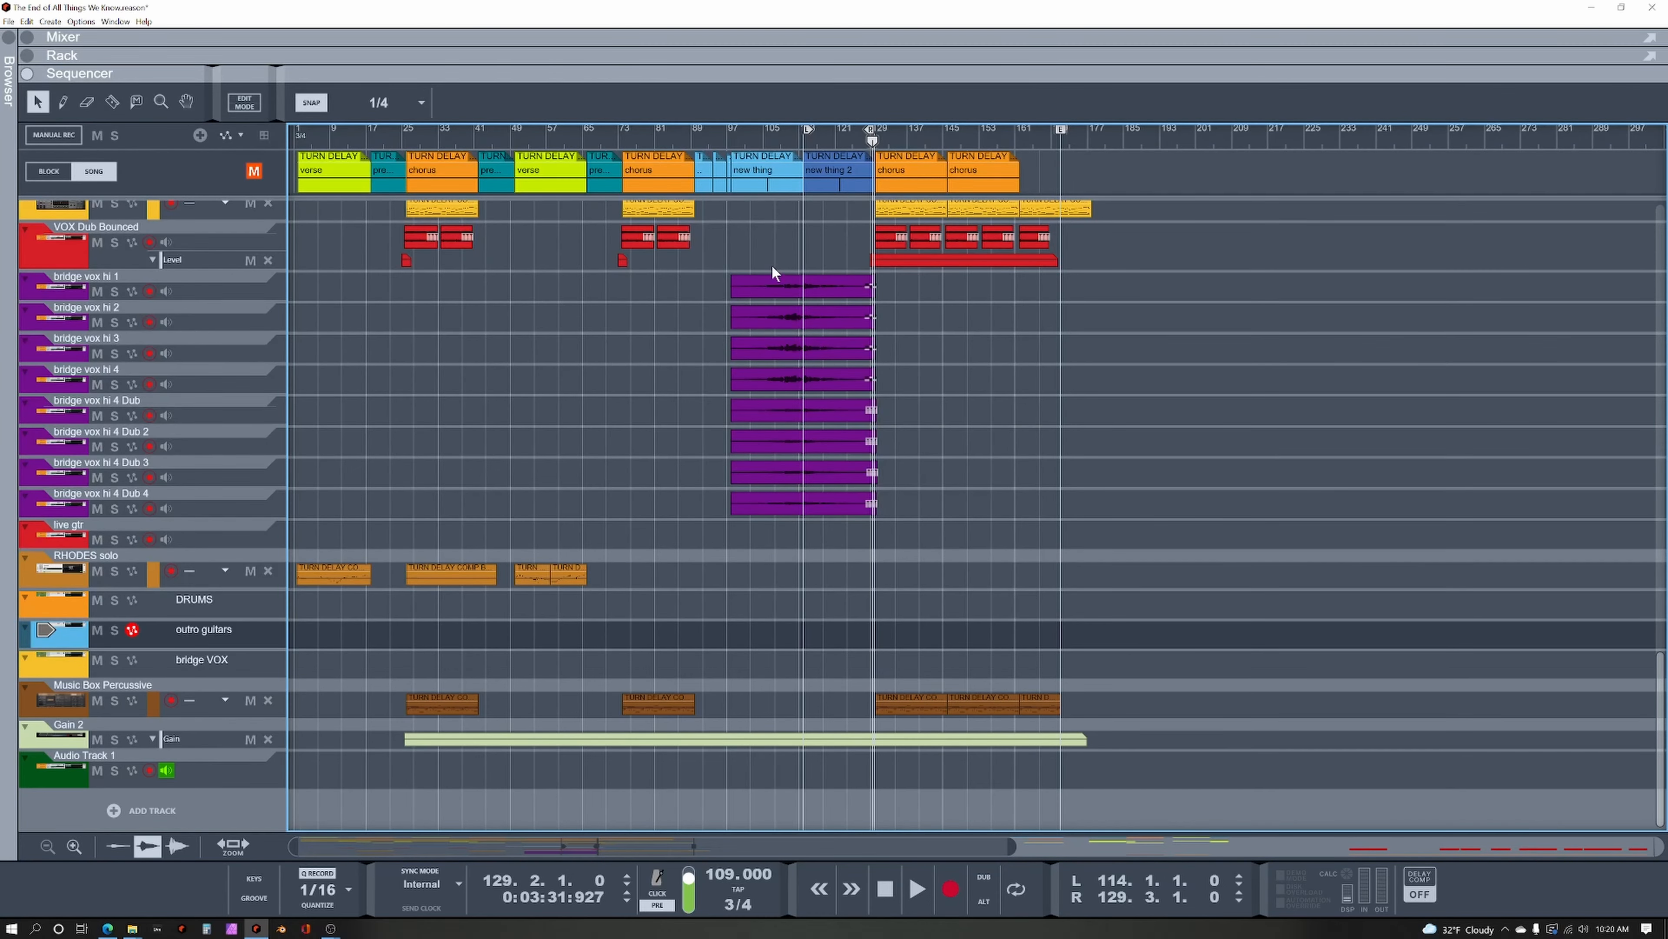
{"action": "key", "text": "F6"}
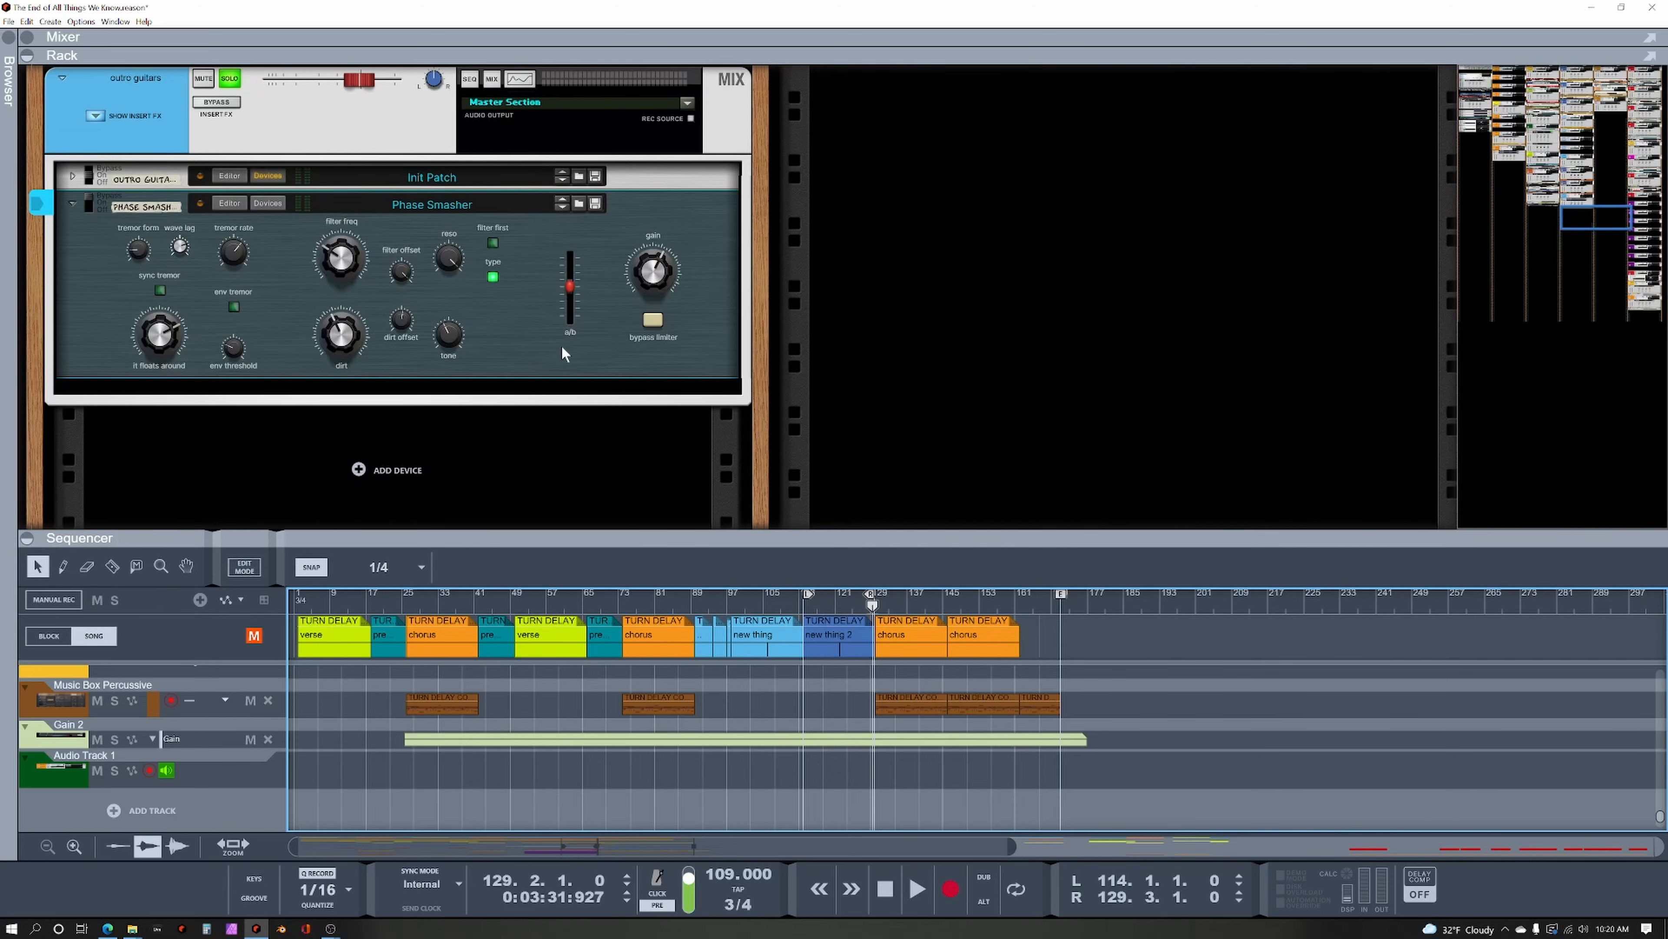
{"action": "key", "text": "F5"}
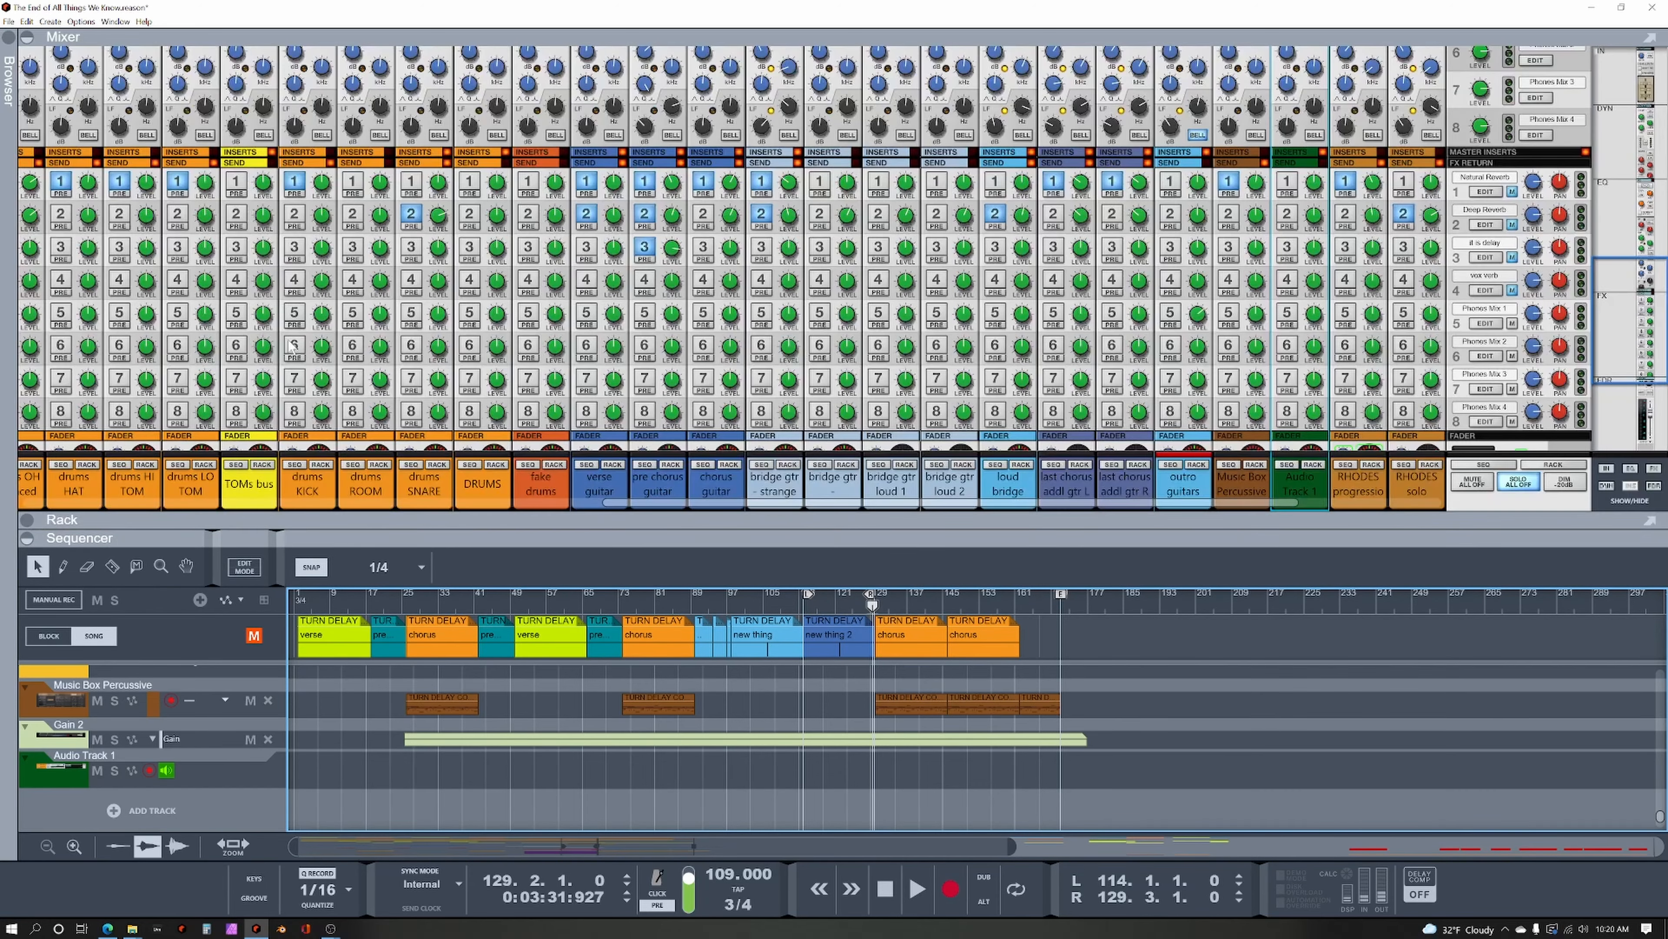
{"action": "scroll", "coordinate": [998, 401], "scroll_direction": "down", "scroll_amount": 5}
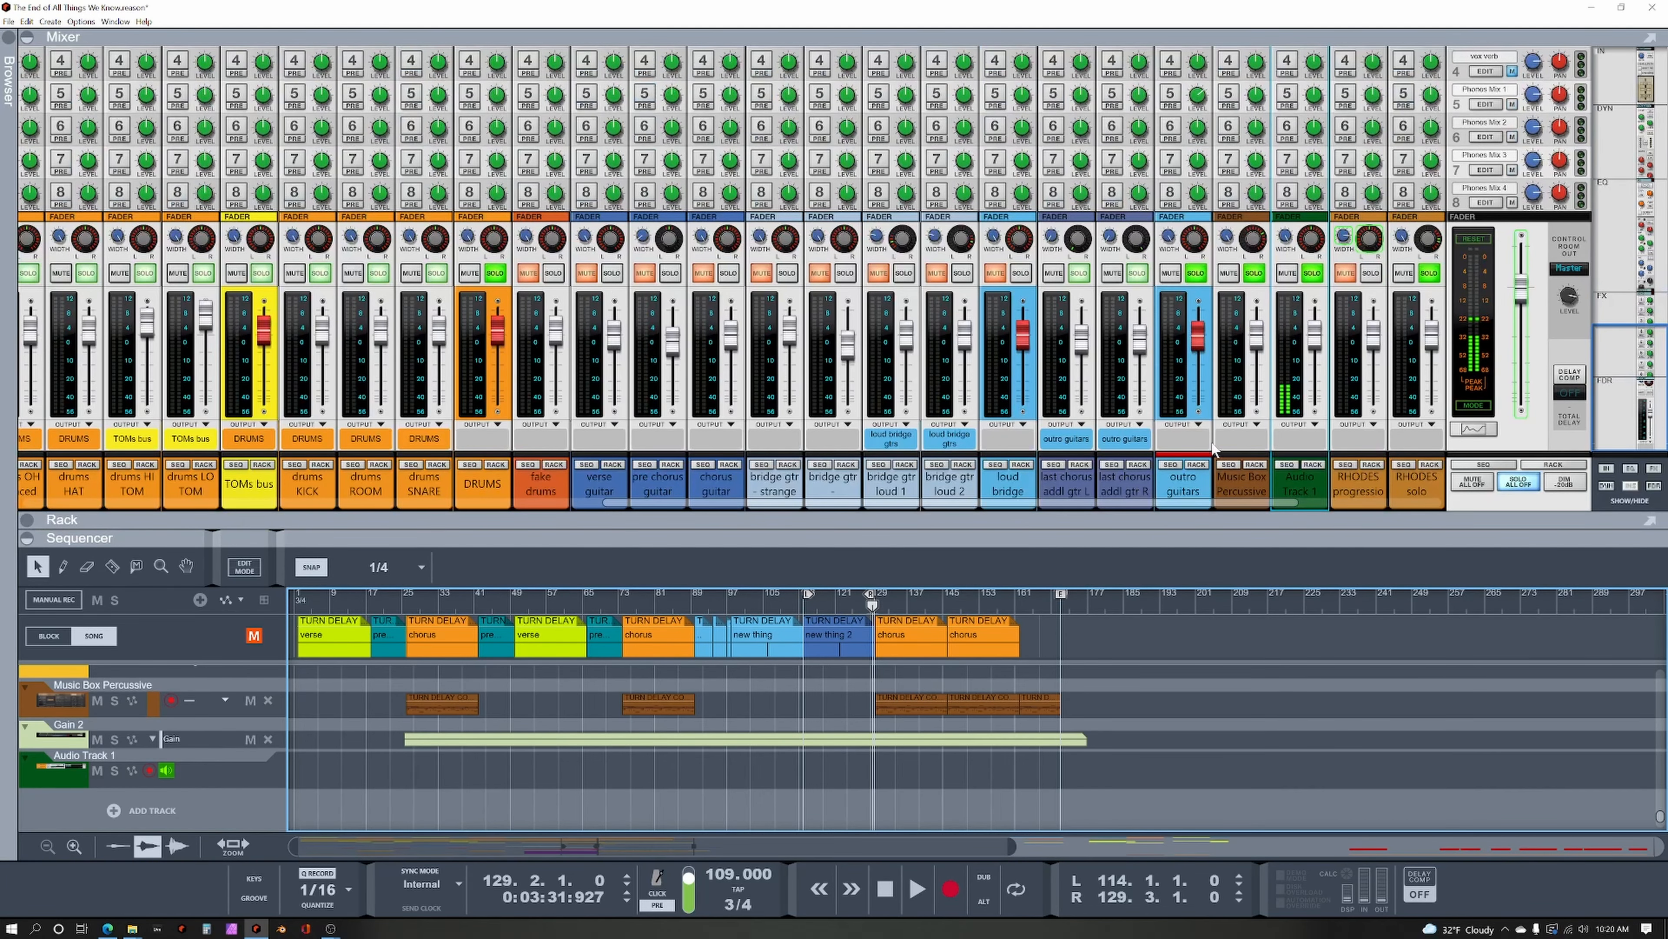
{"action": "left_click", "coordinate": [1170, 94]}
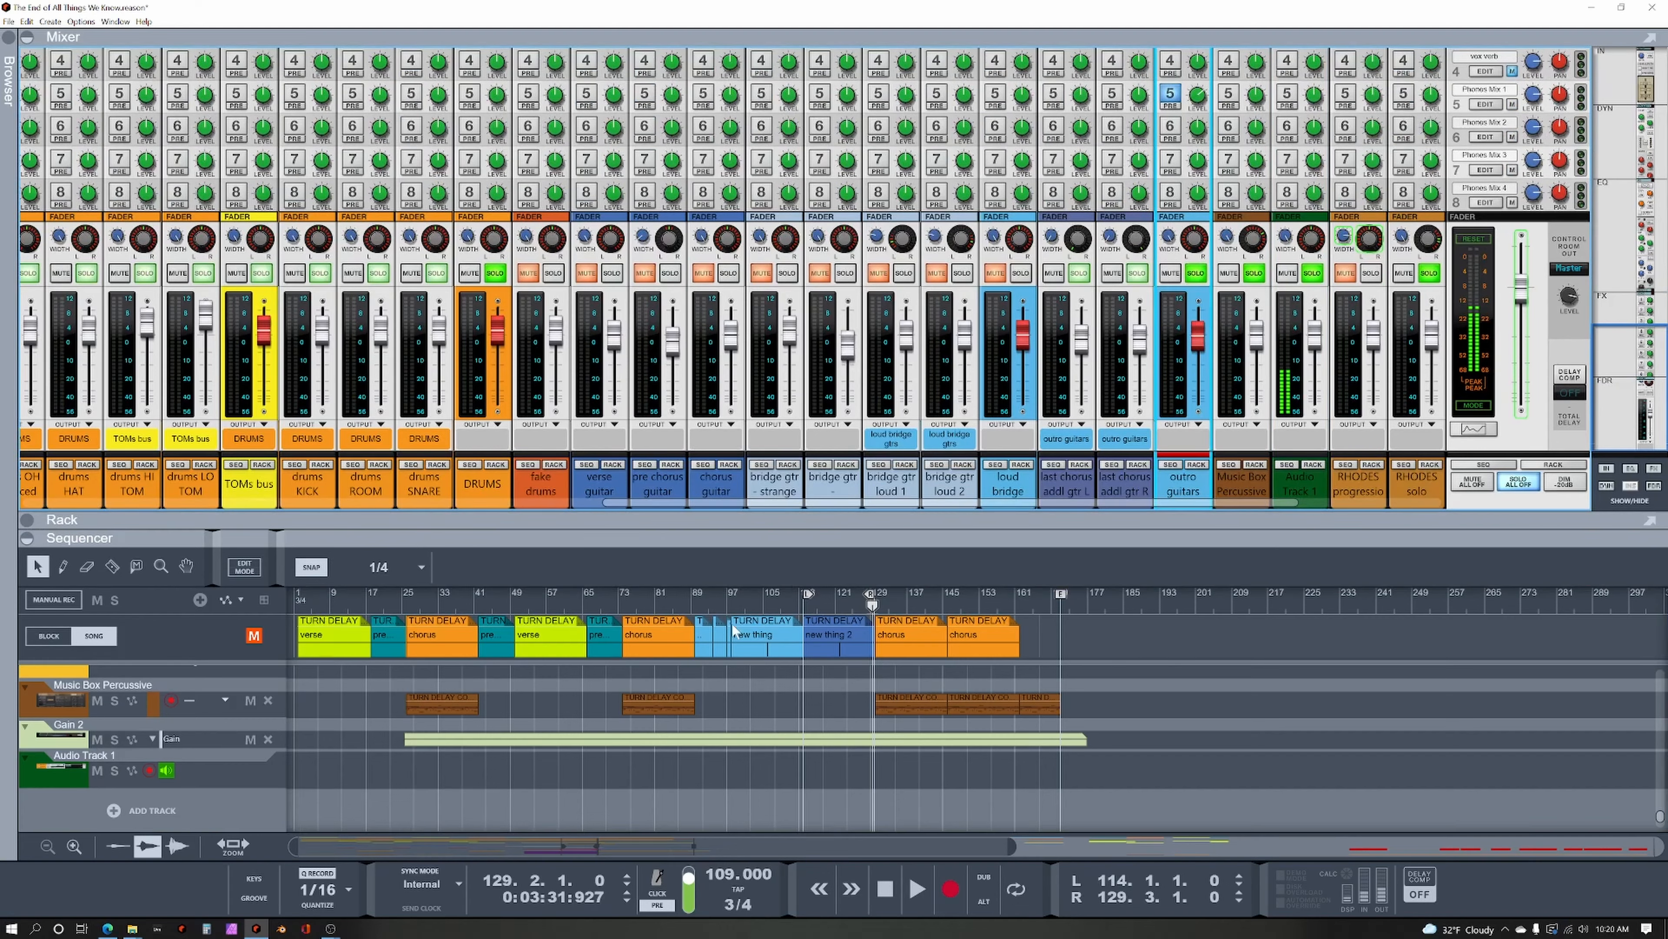
{"action": "key", "text": "space"}
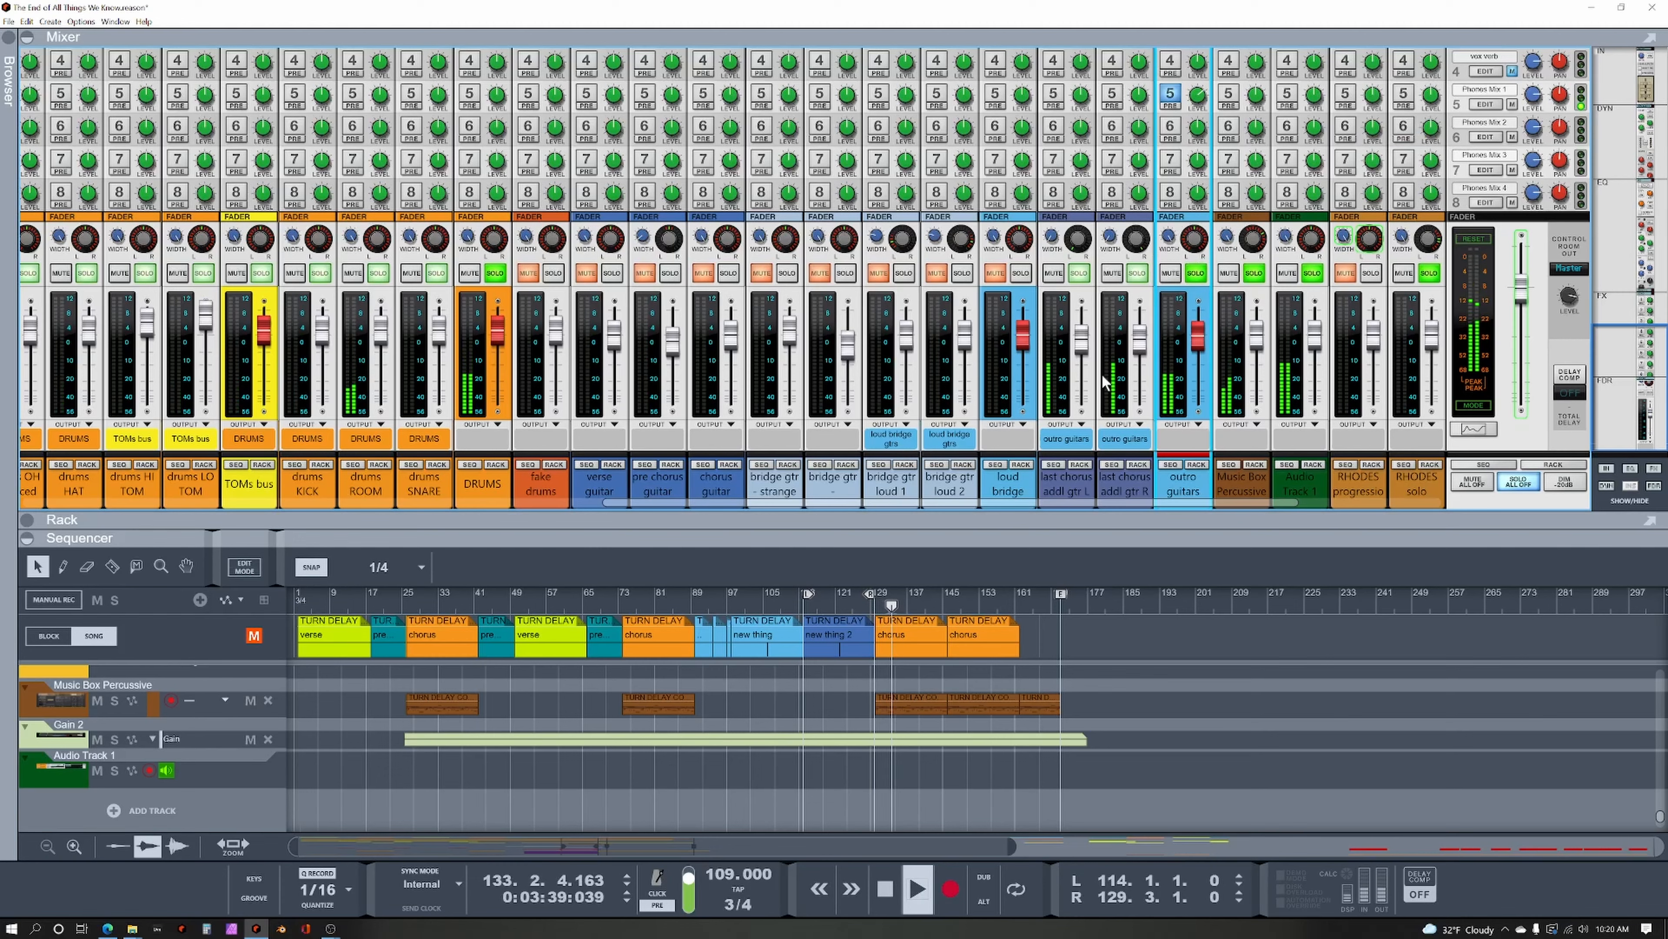
Locate the Phase Smasher in the rack's SEND FX section while the final chorus plays.
{"action": "key", "text": "F5"}
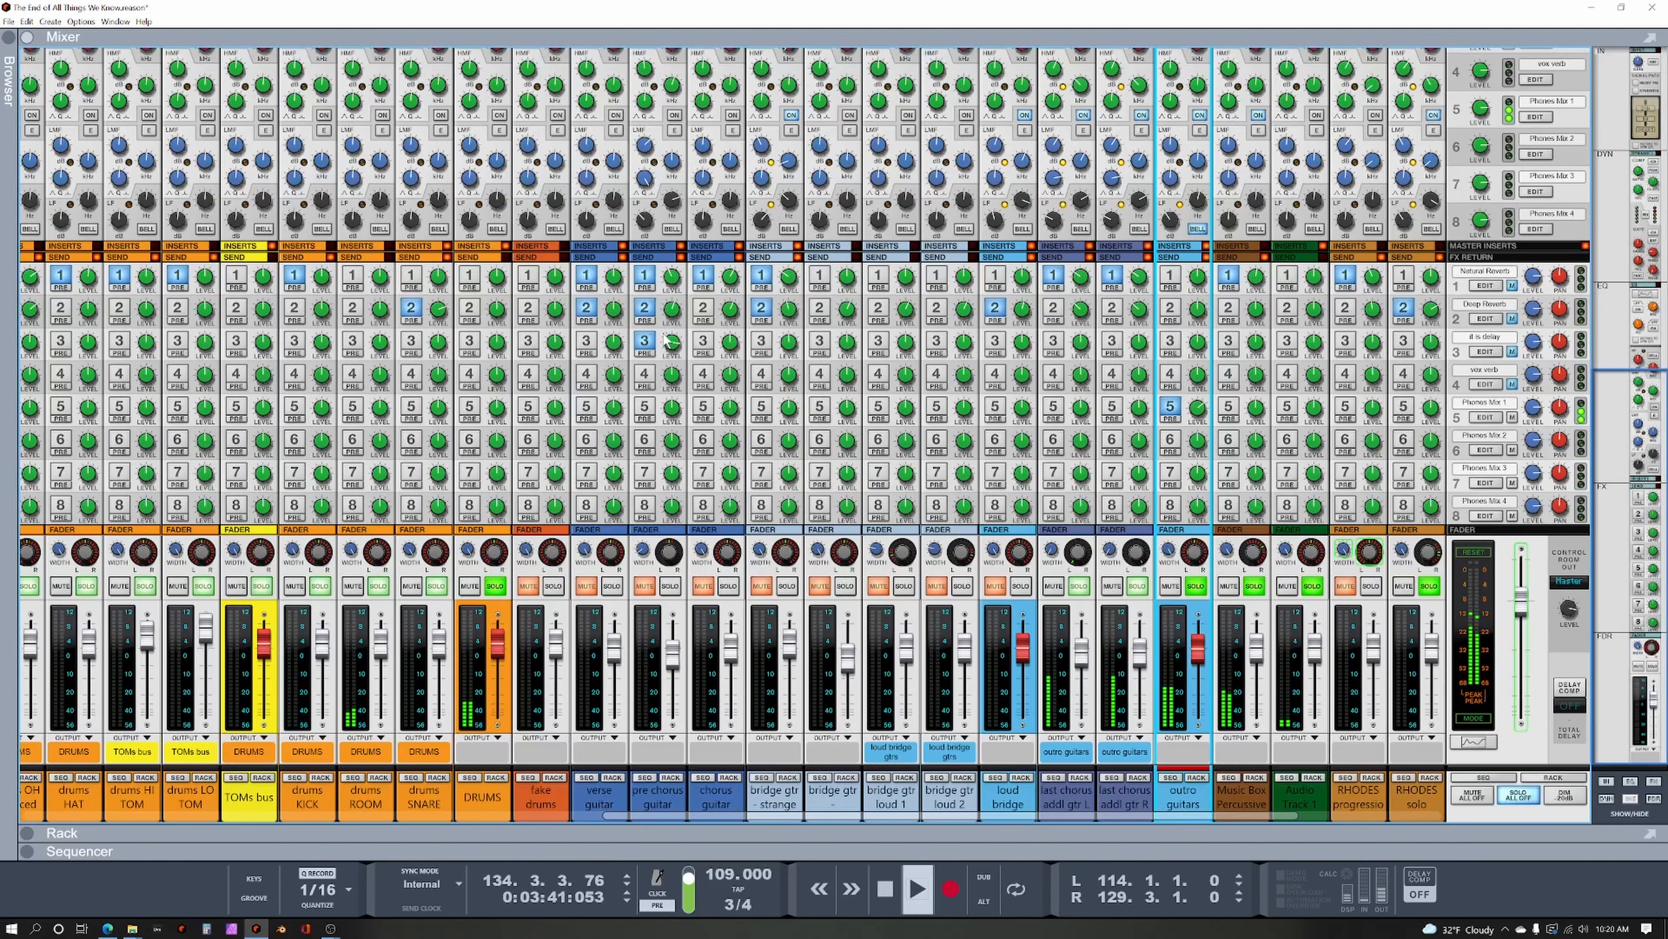
{"action": "key", "text": "F6"}
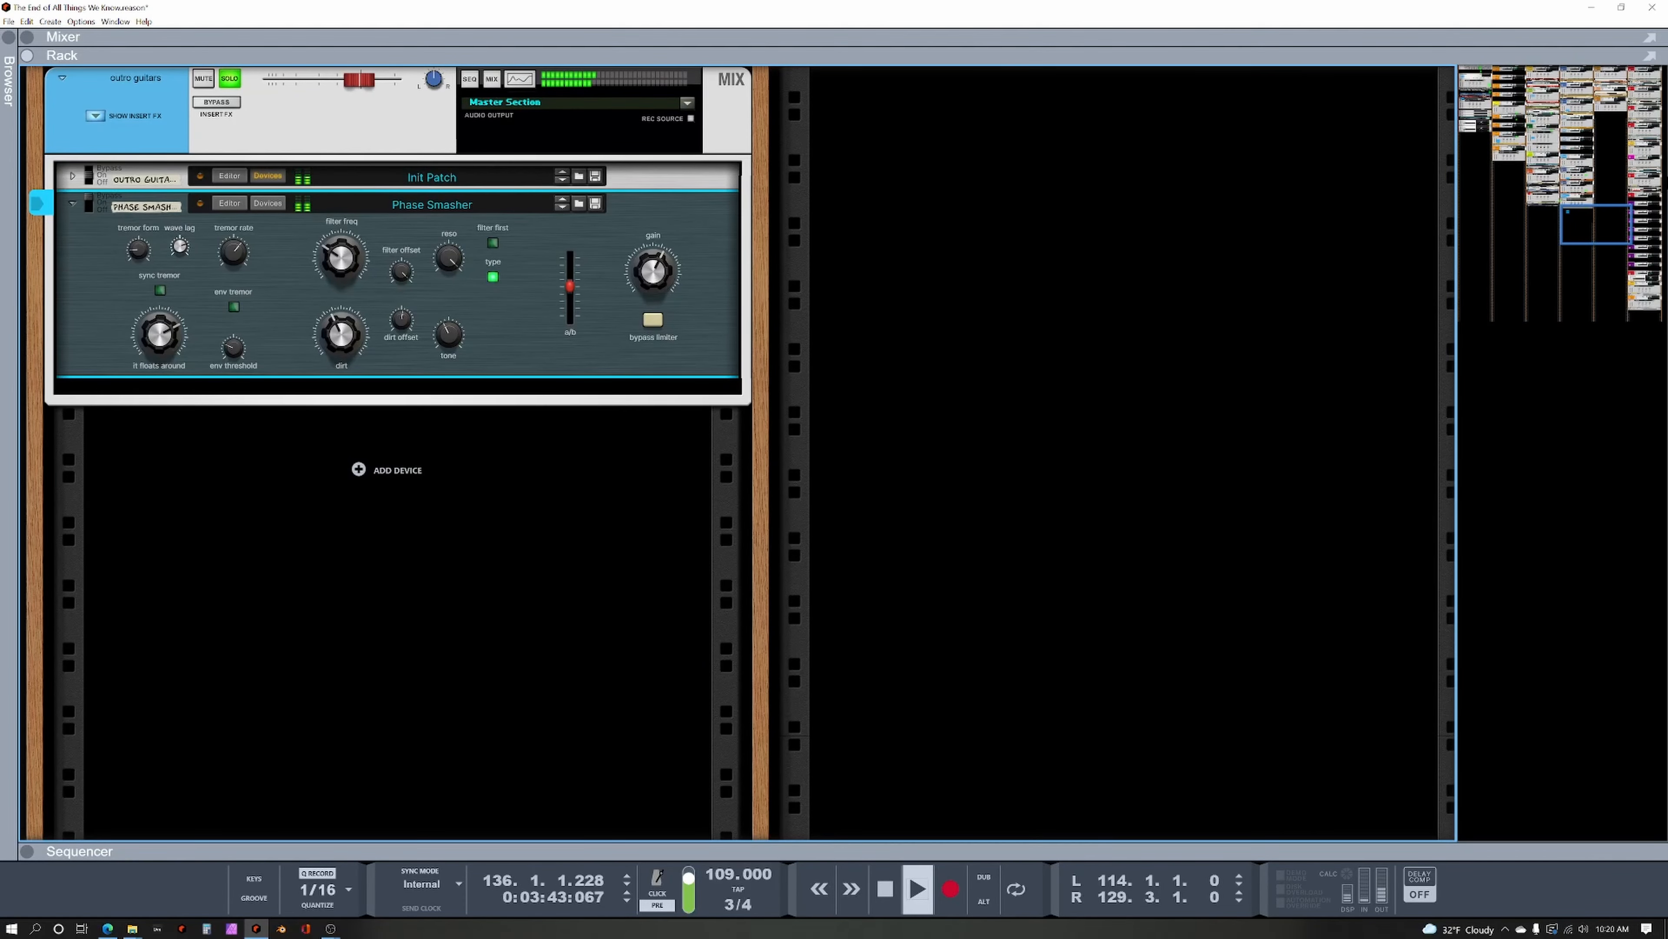
{"action": "left_click", "coordinate": [1478, 128]}
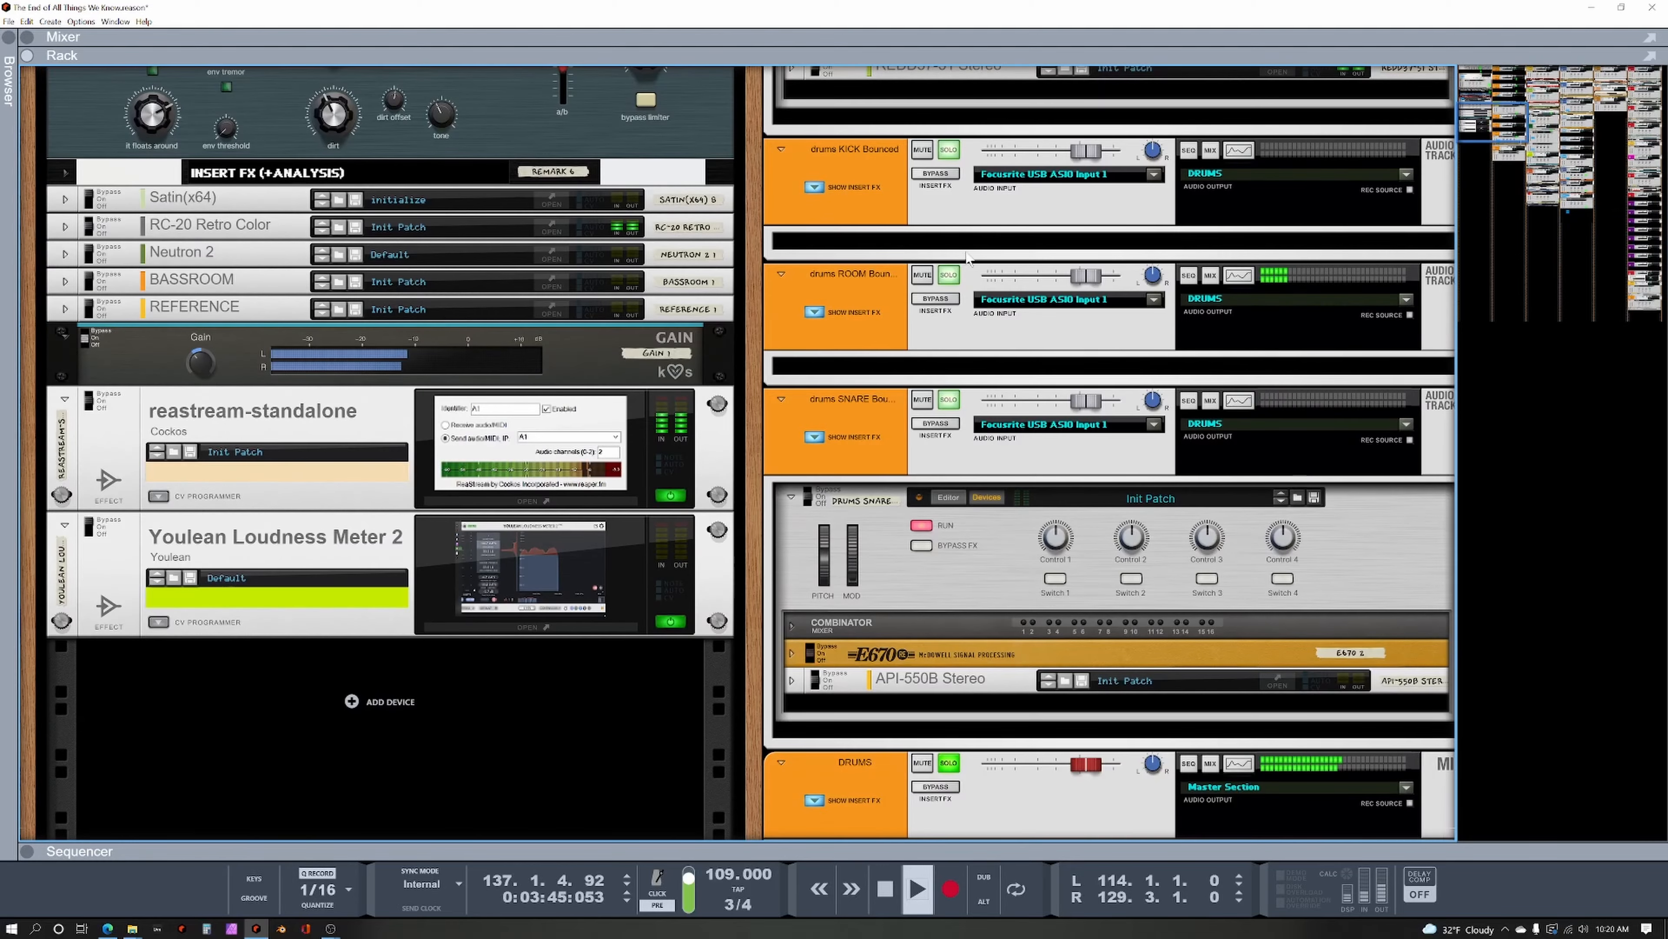
{"action": "scroll", "coordinate": [273, 309], "scroll_direction": "up", "scroll_amount": 3}
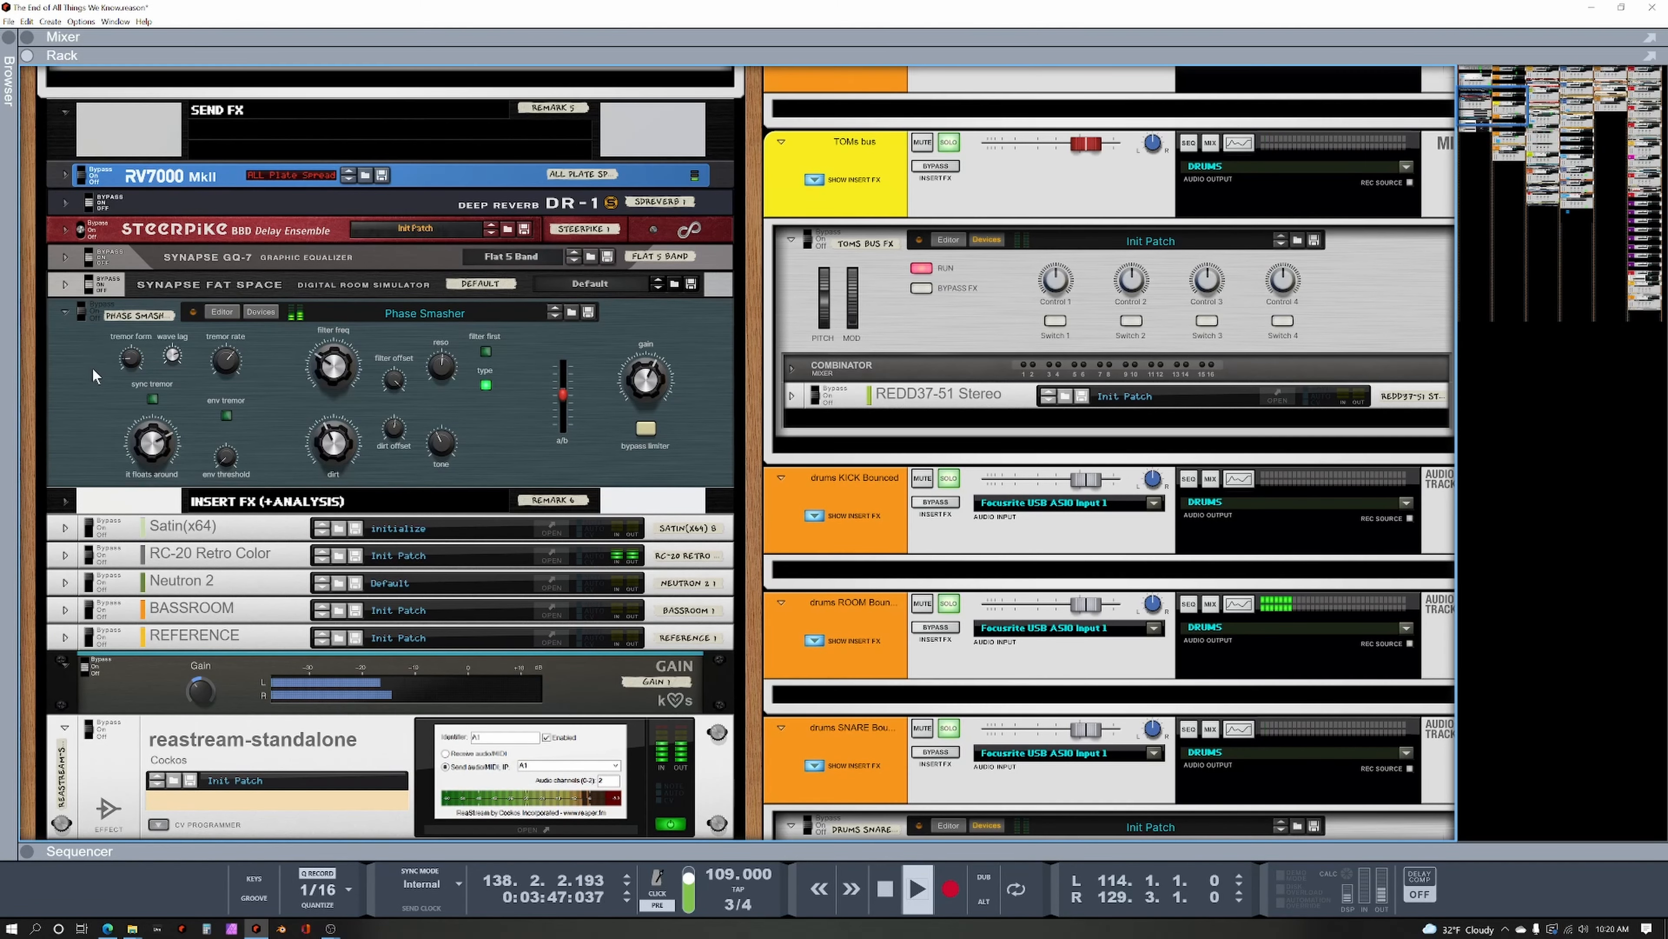
Toggle the bypass switch of the SEND FX Phase Smasher during the final chorus and stop playback.
{"action": "left_click", "coordinate": [80, 308]}
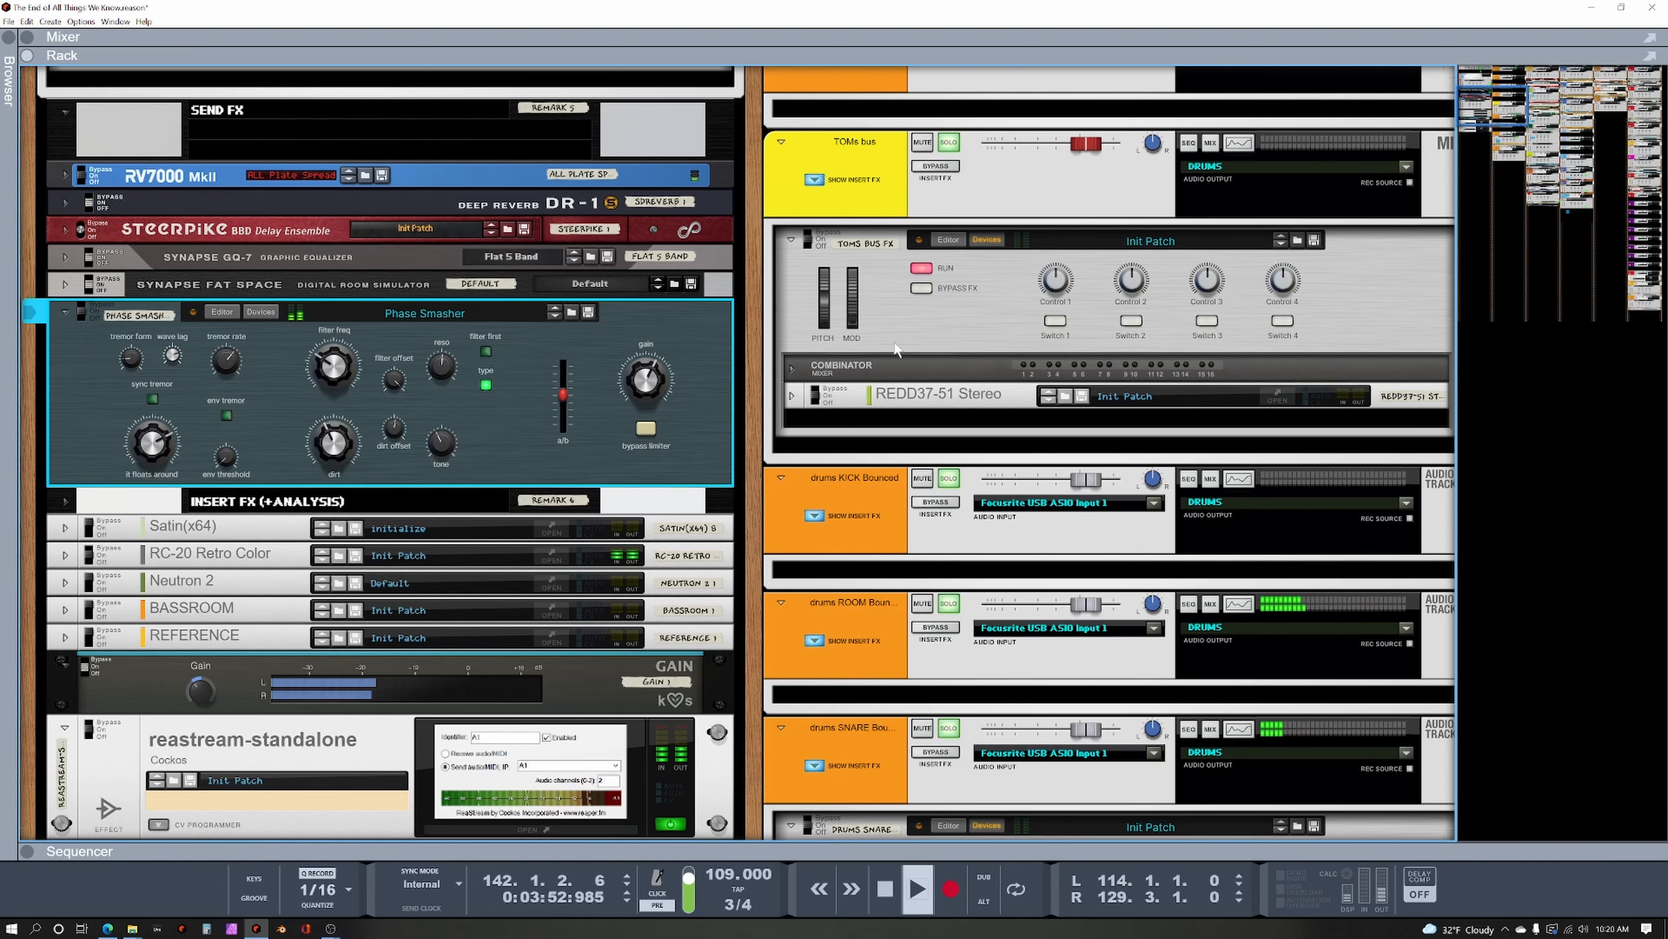
{"action": "key", "text": "space"}
Show the sequencer, move the playhead to bar 114 and select the bridge VOX channel's track.
{"action": "key", "text": "F7"}
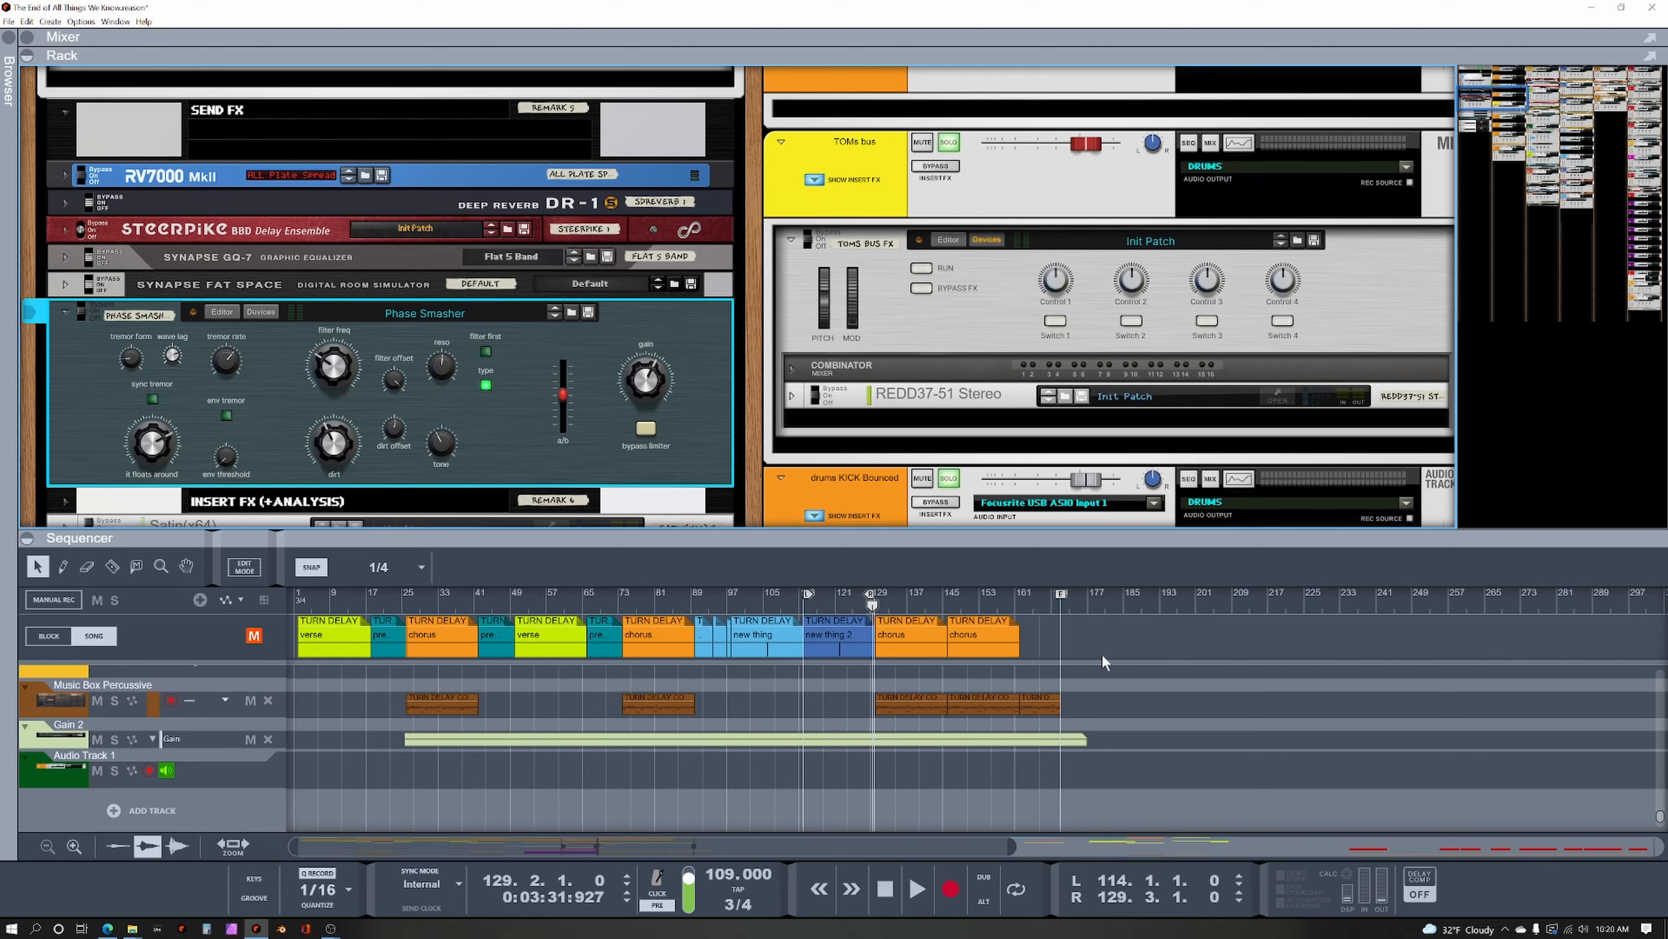
{"action": "left_click", "coordinate": [804, 610]}
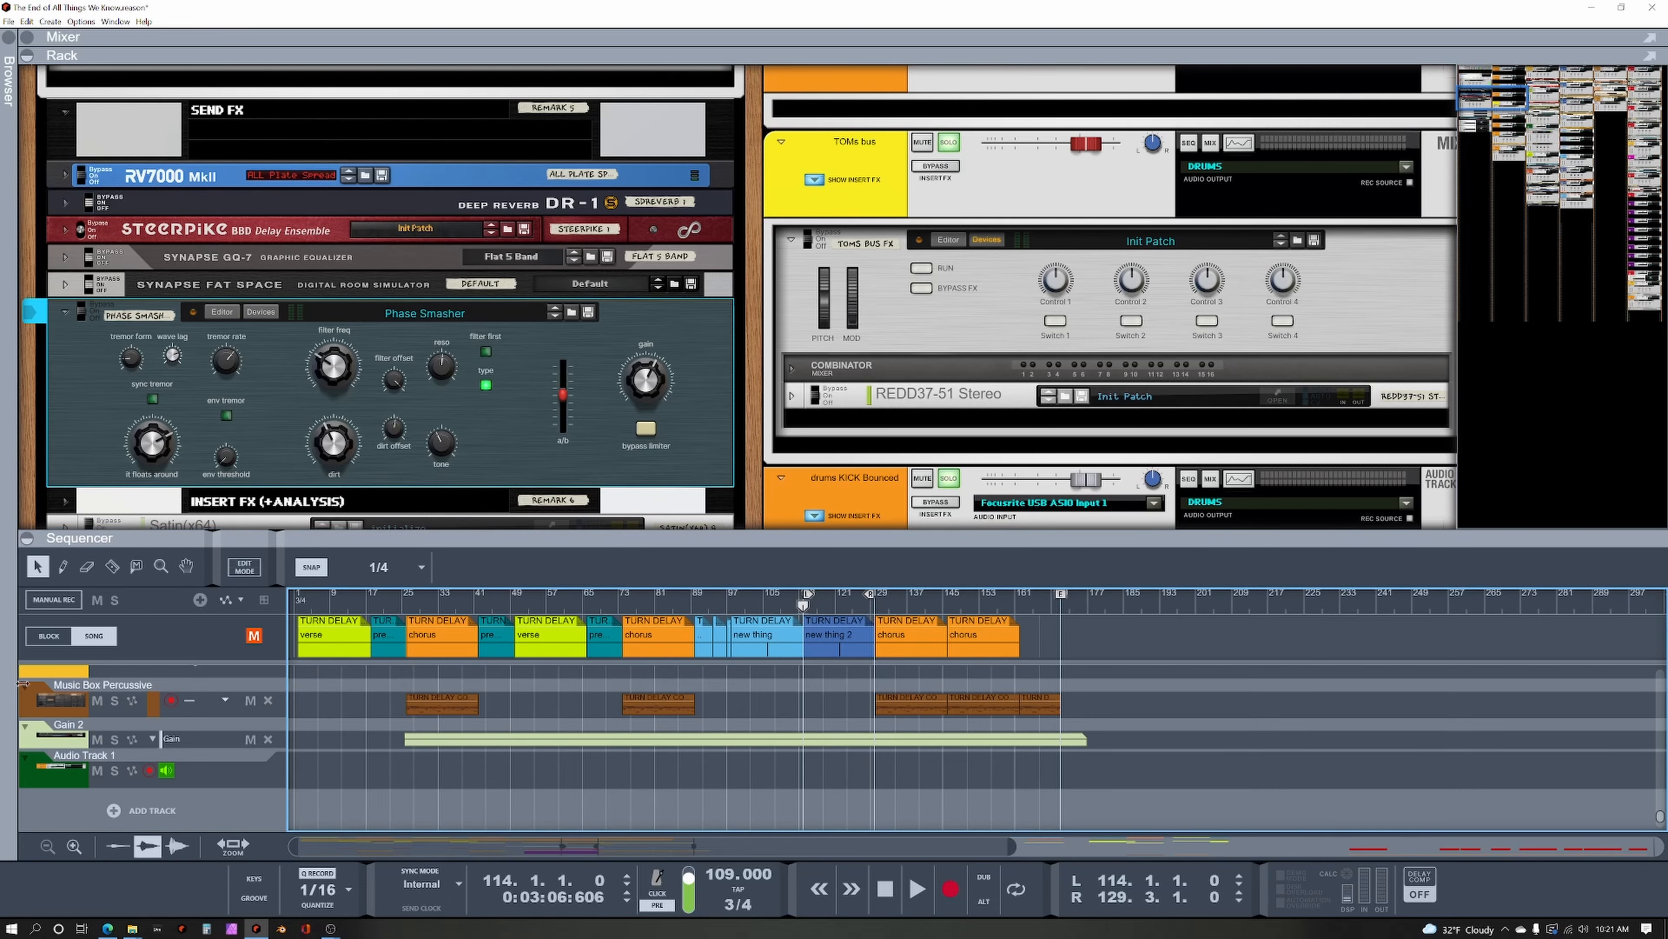
{"action": "scroll", "coordinate": [89, 730], "scroll_direction": "up", "scroll_amount": 5}
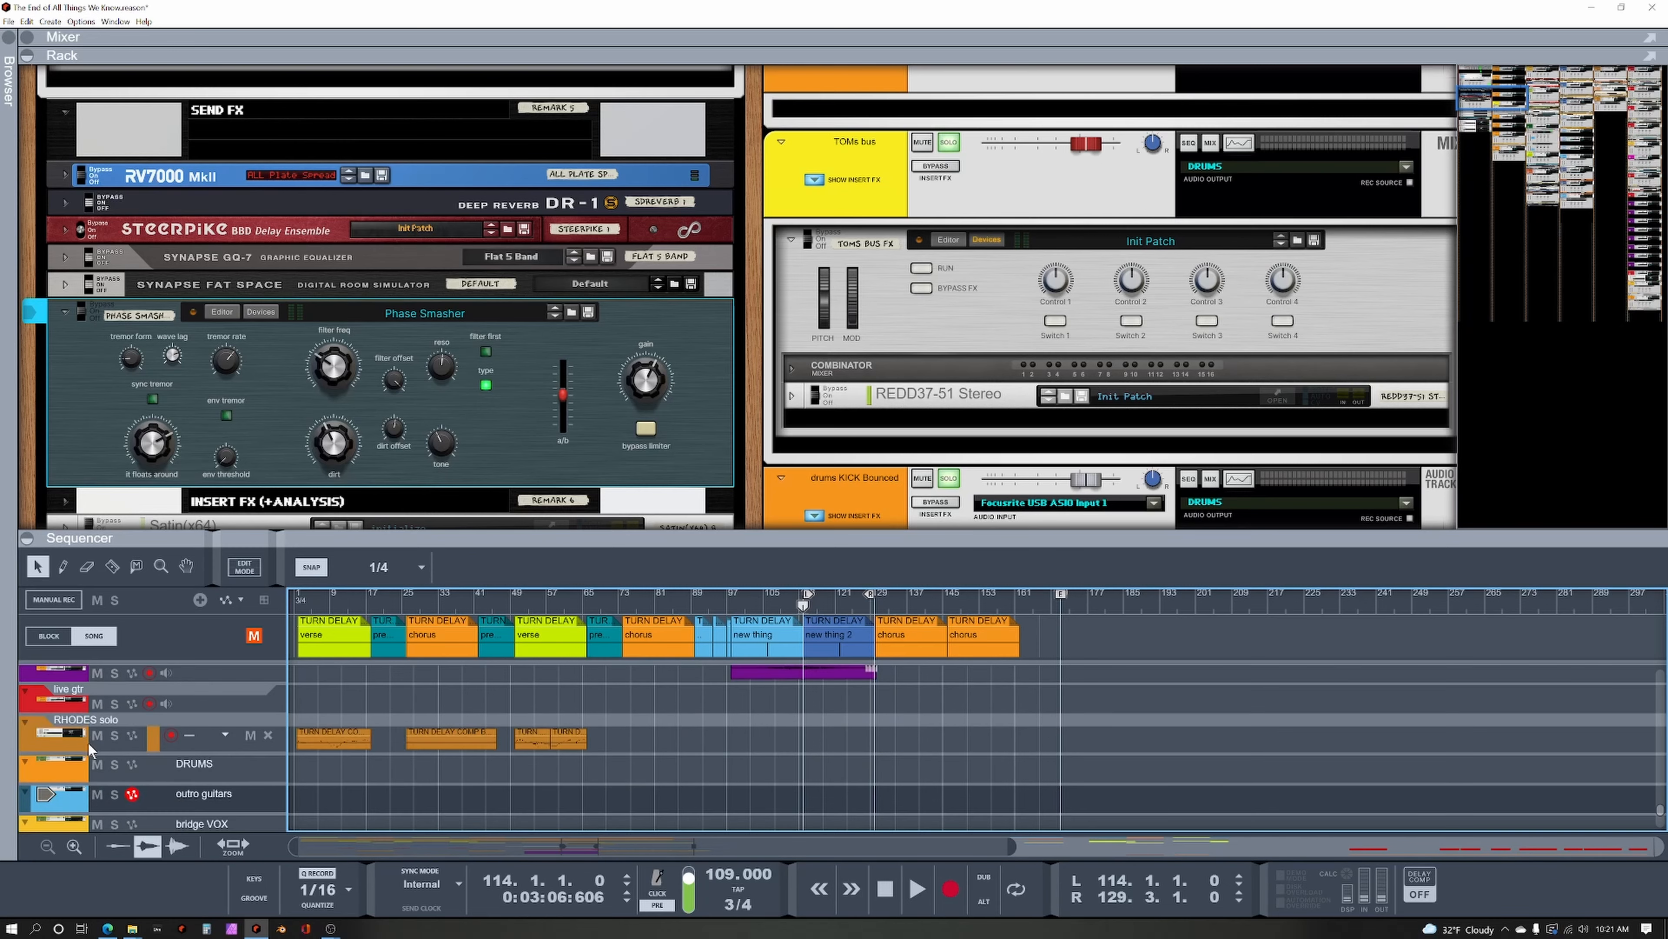
{"action": "scroll", "coordinate": [89, 746], "scroll_direction": "up", "scroll_amount": 3}
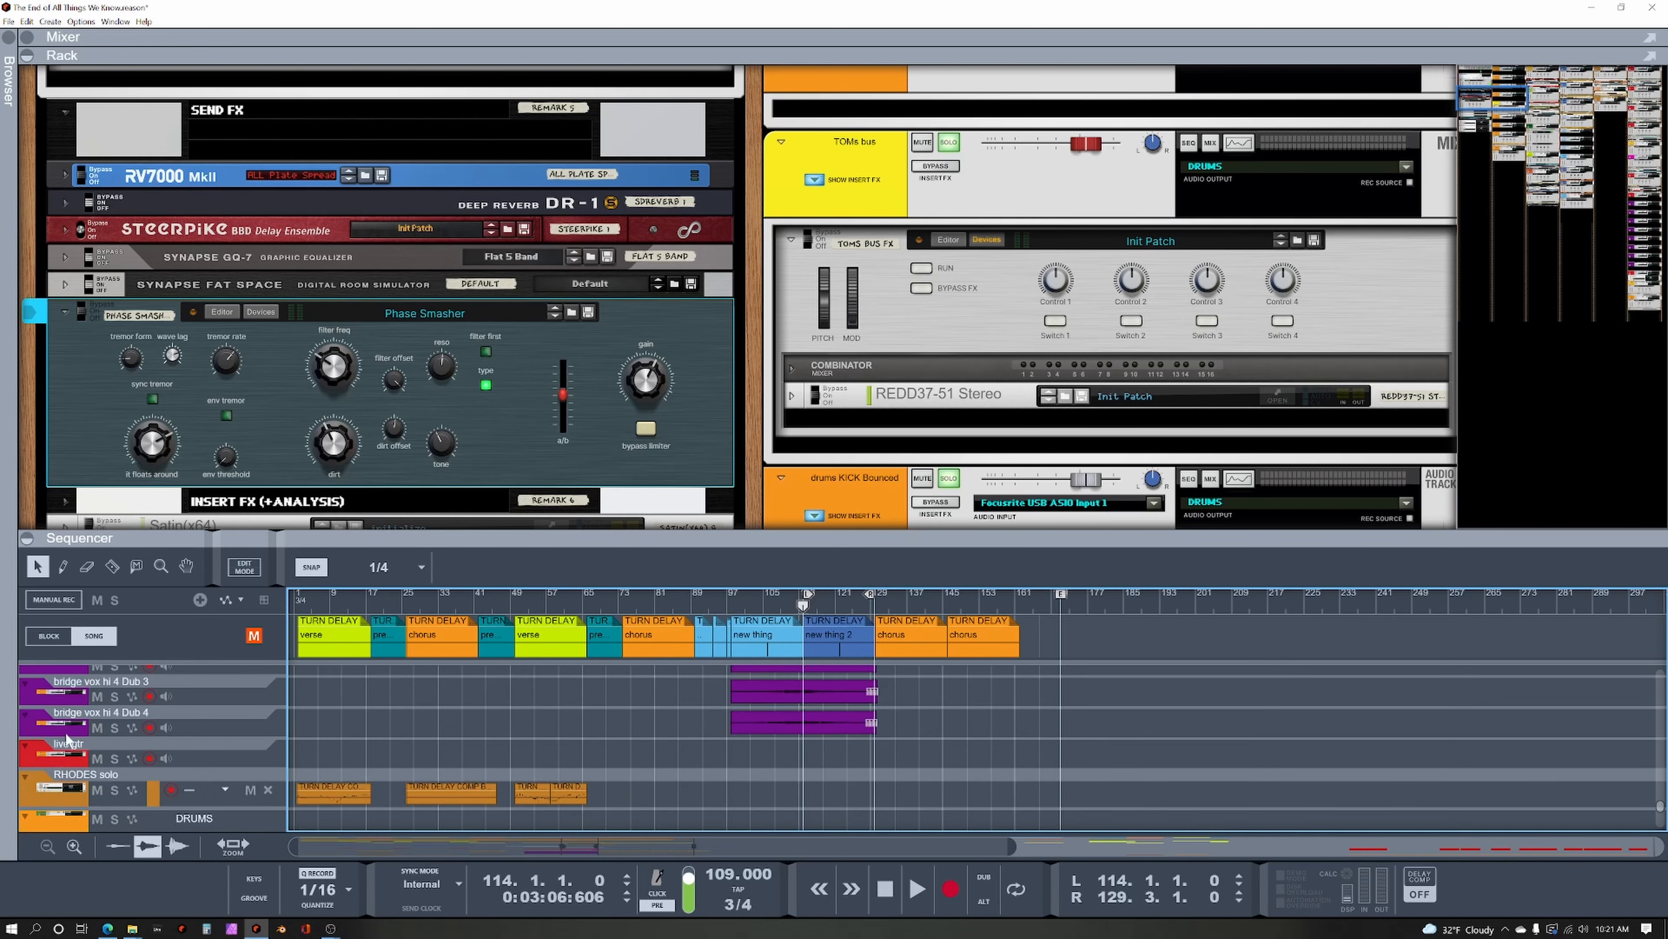
{"action": "scroll", "coordinate": [68, 740], "scroll_direction": "down", "scroll_amount": 5}
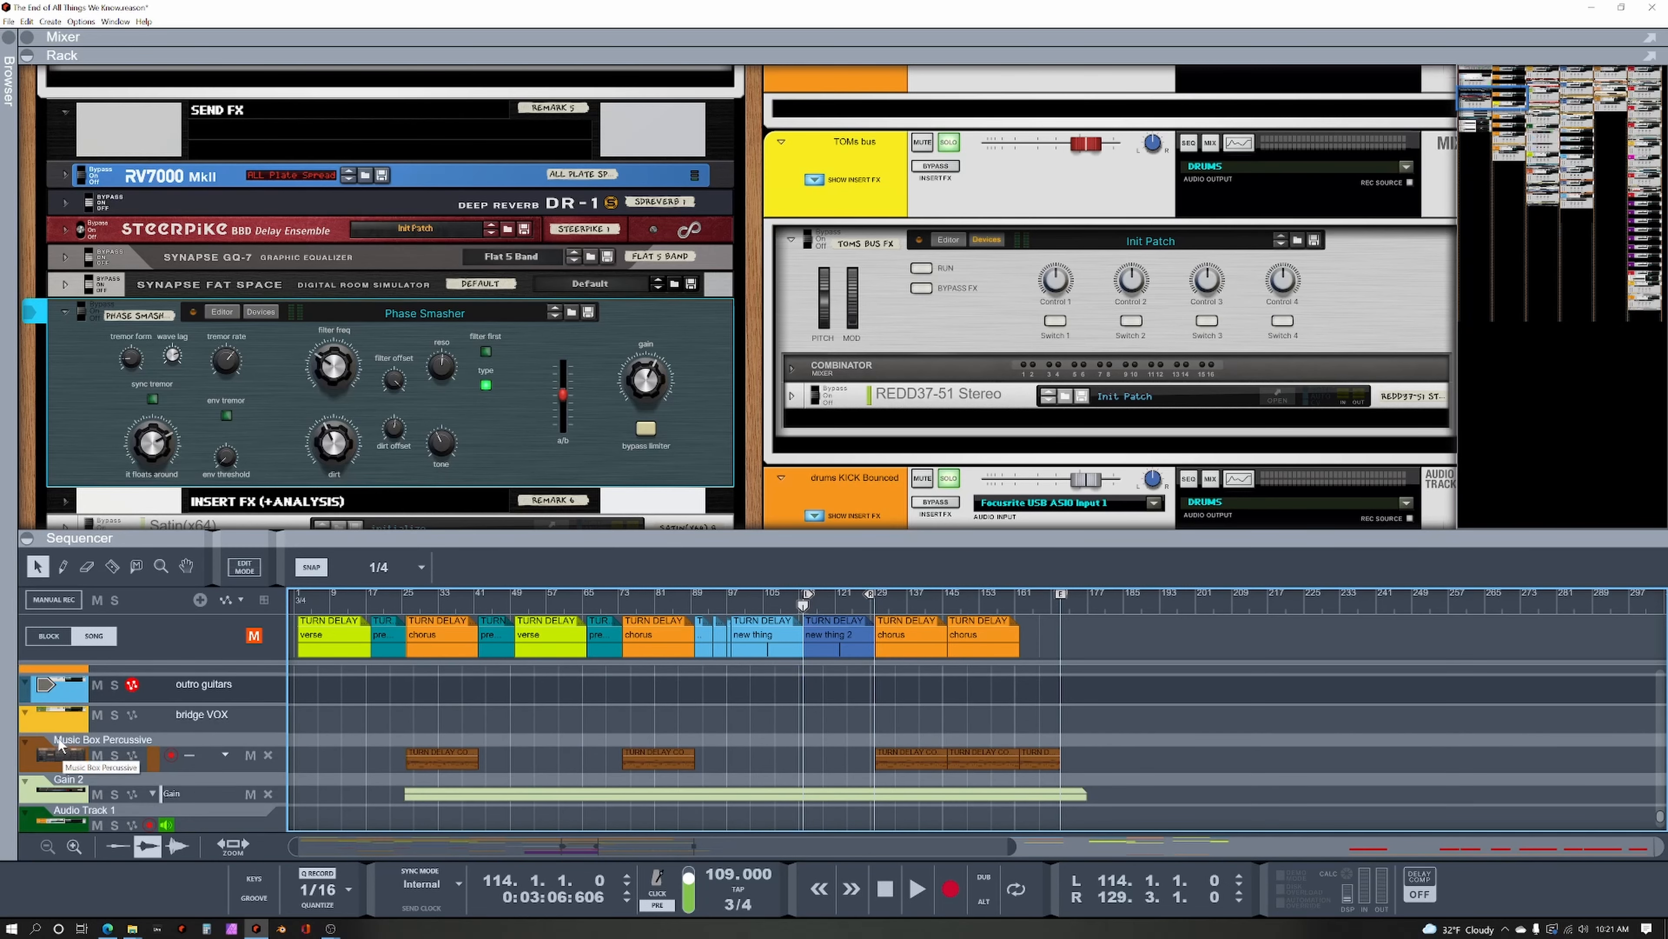
{"action": "left_click", "coordinate": [51, 721]}
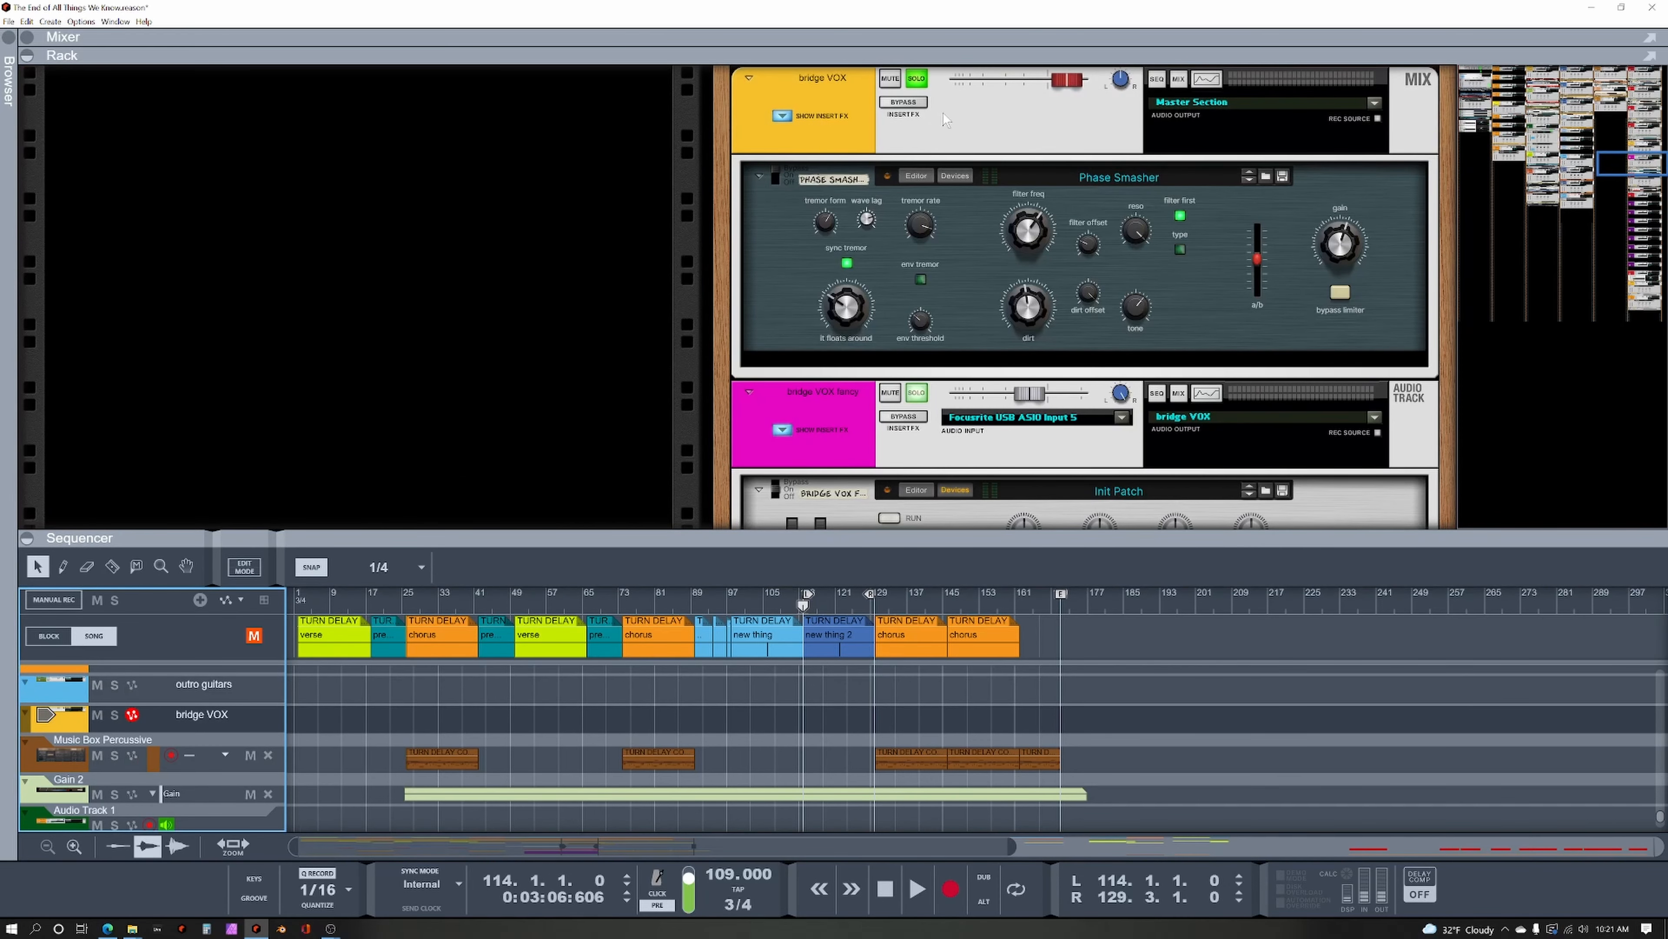
Play the bridge vocals from bar 114, switching their Phase Smasher between bypass and on to compare the sound.
{"action": "key", "text": "space"}
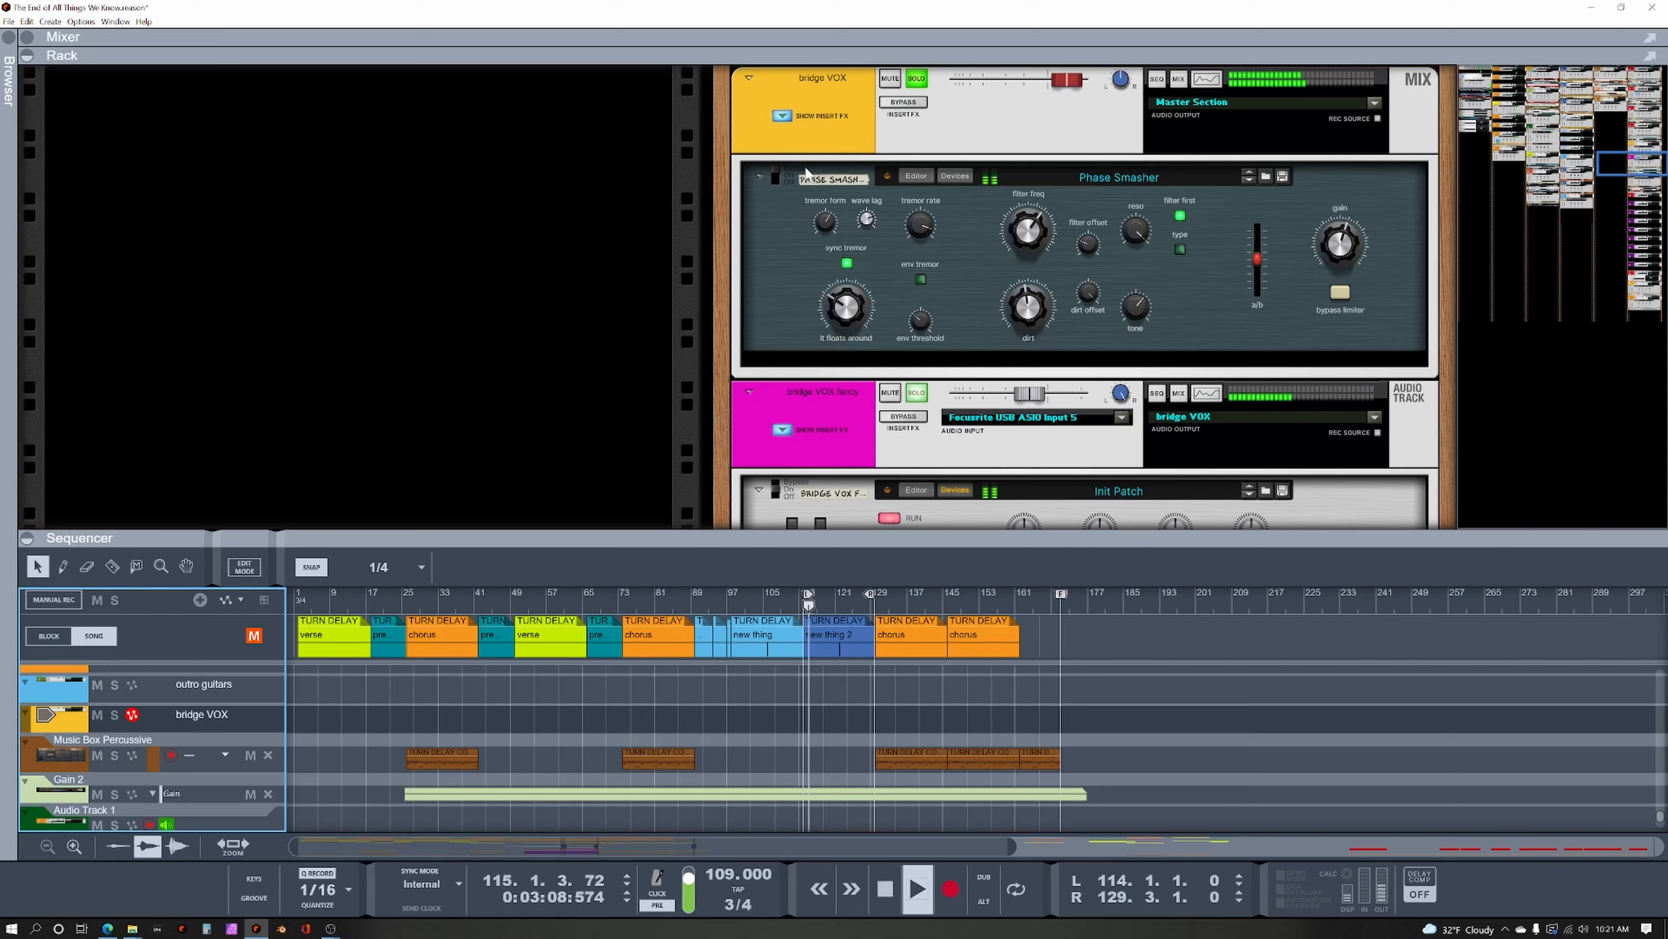
{"action": "left_click", "coordinate": [775, 171]}
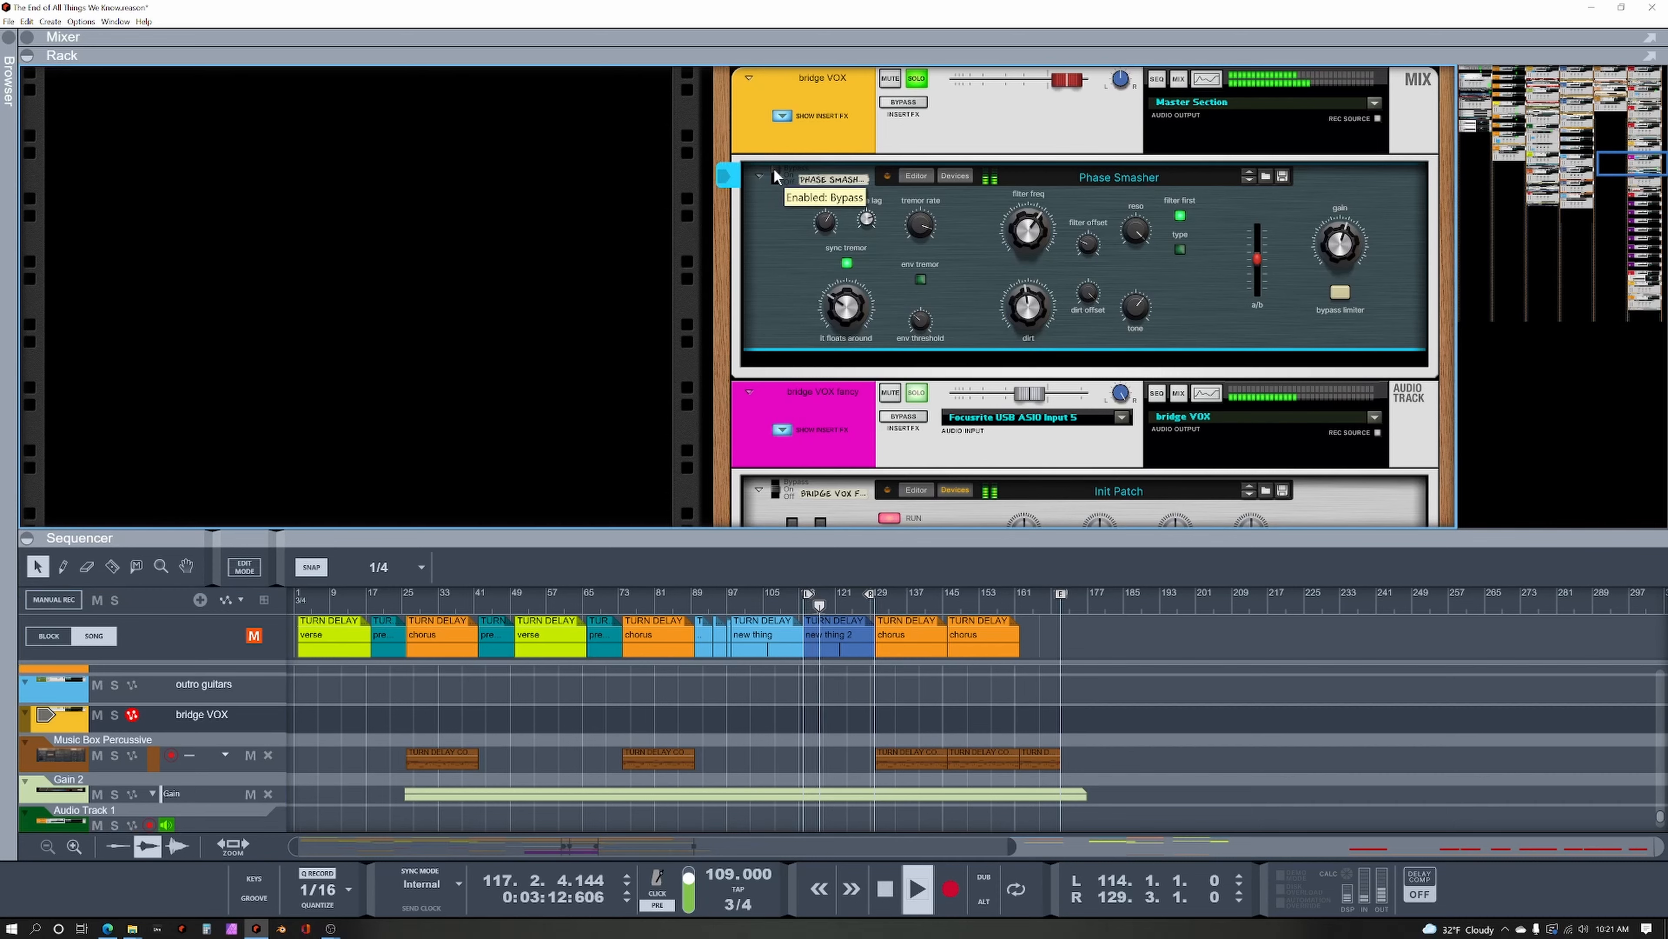
{"action": "left_click", "coordinate": [775, 172]}
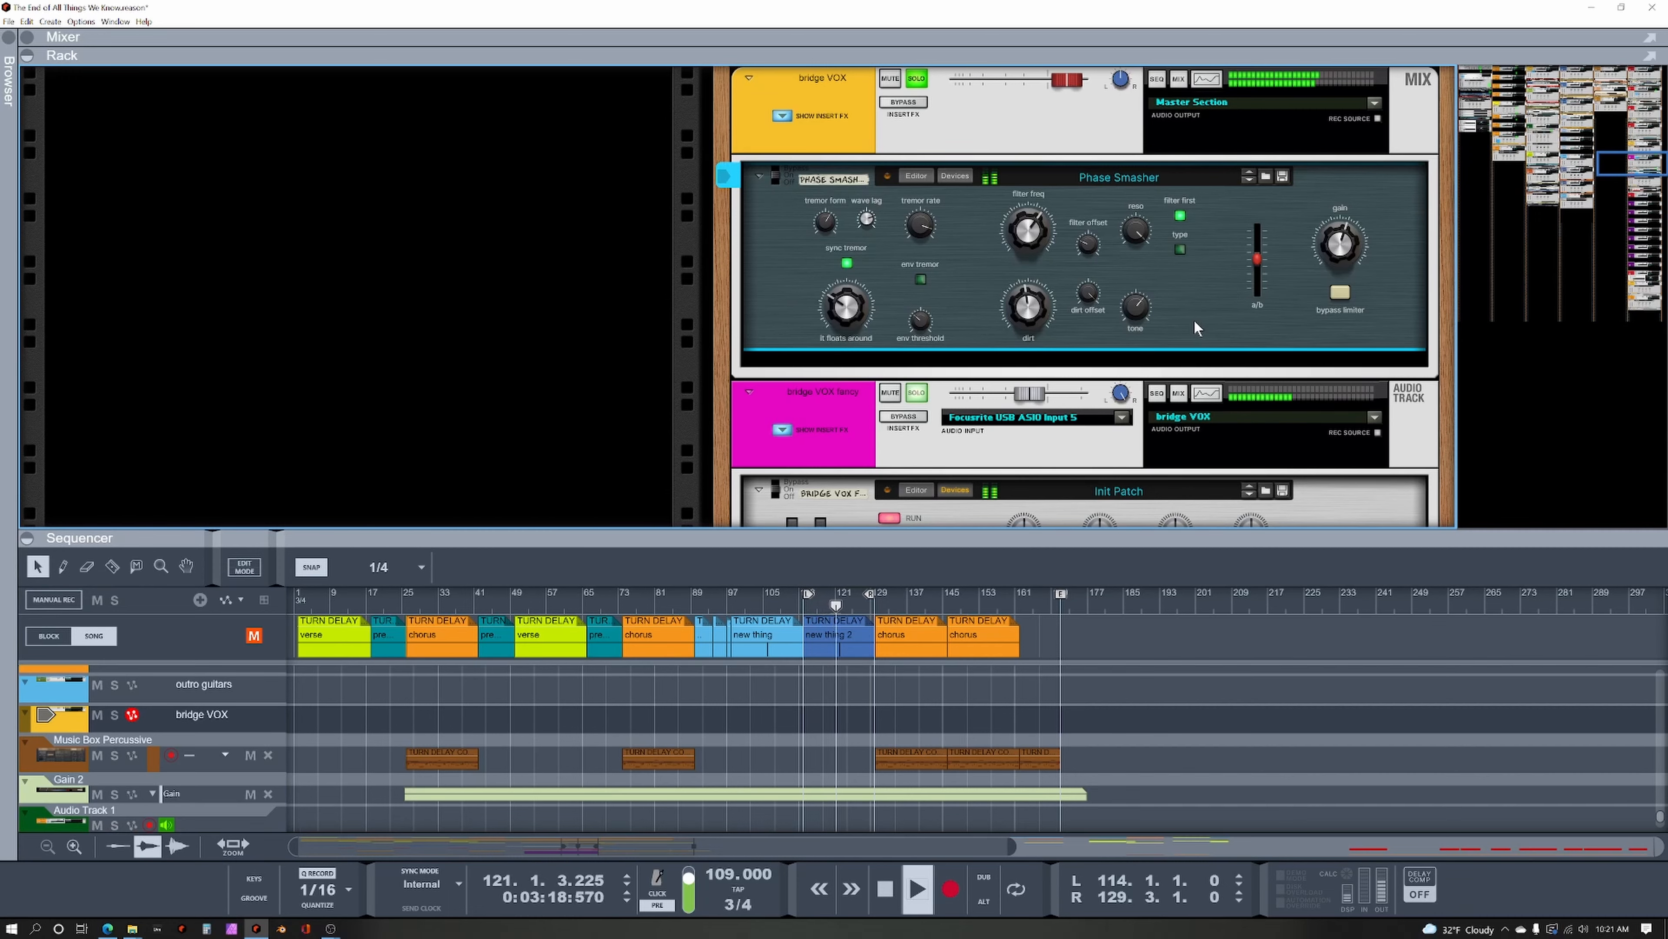
{"action": "key", "text": "space"}
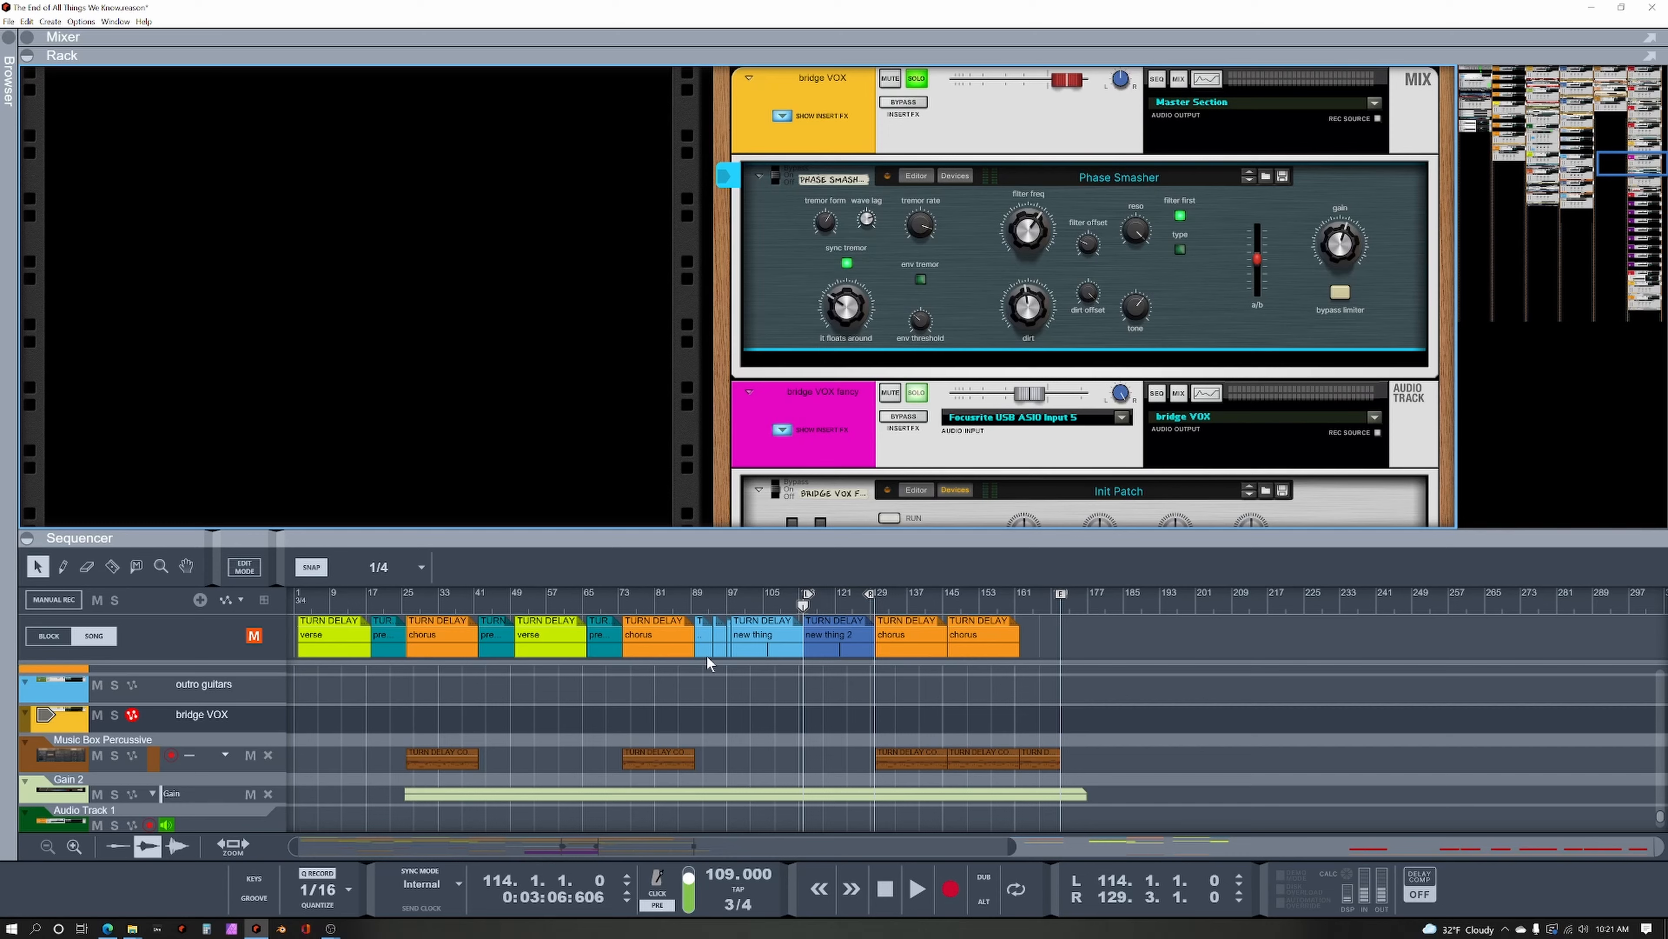
Select the DRUMS track and audition it from bar 64, beat 3, toggling its Phase Smasher's bypass for comparison.
{"action": "scroll", "coordinate": [226, 754], "scroll_direction": "down", "scroll_amount": 1}
{"action": "scroll", "coordinate": [225, 754], "scroll_direction": "up", "scroll_amount": 3}
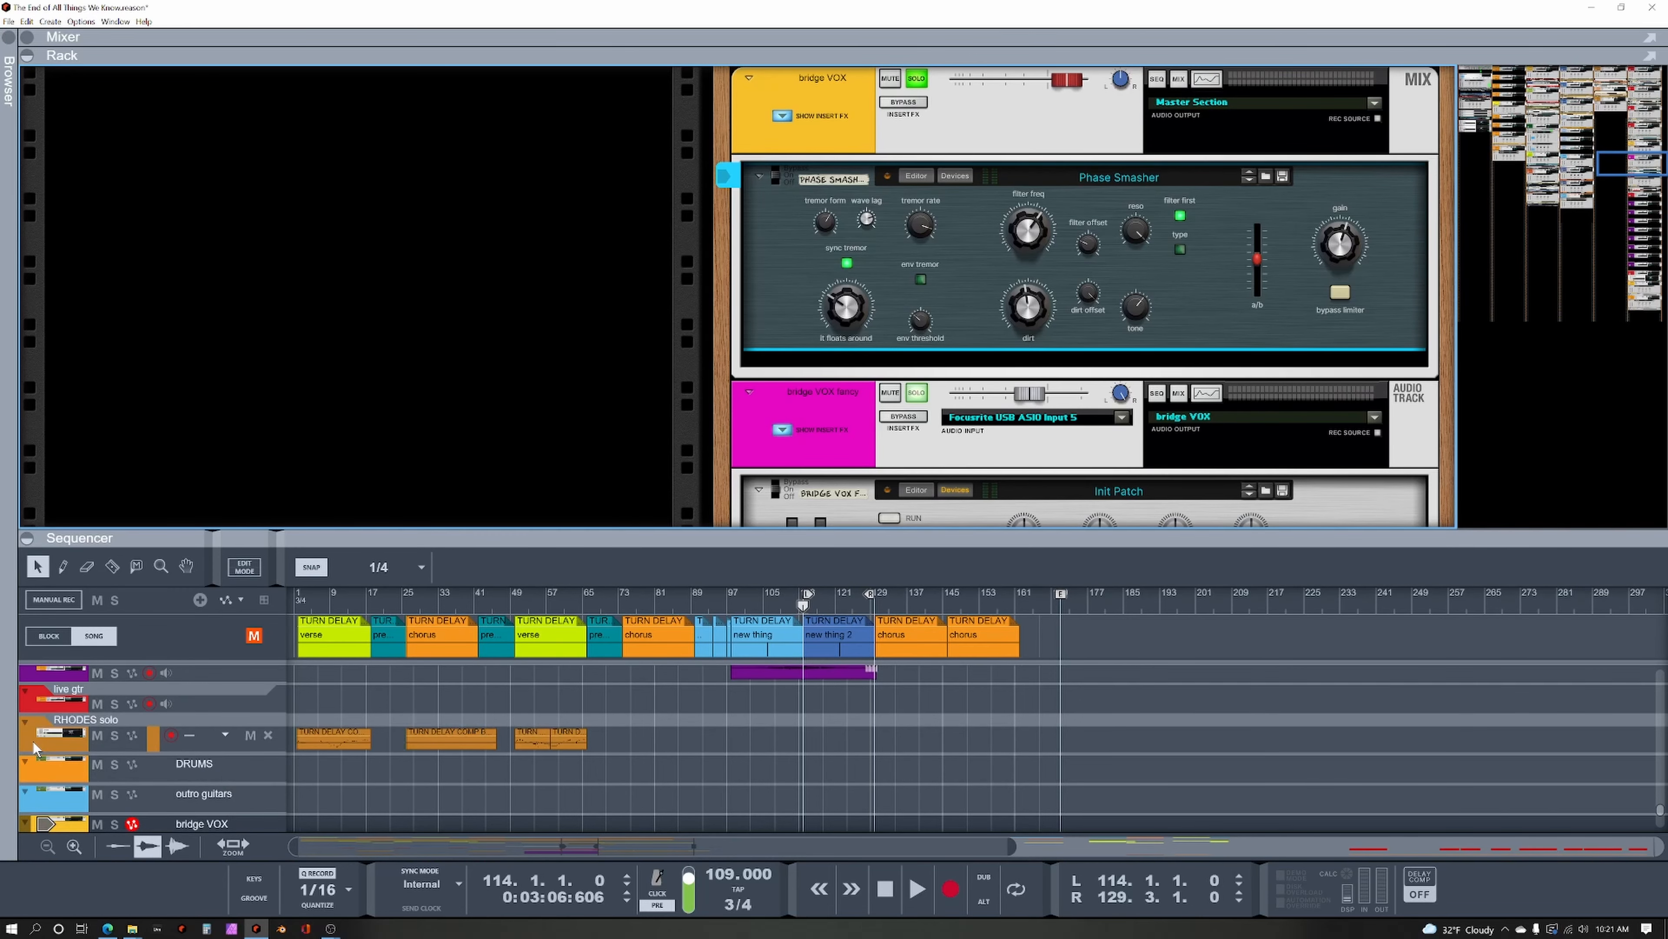
{"action": "left_click", "coordinate": [52, 769]}
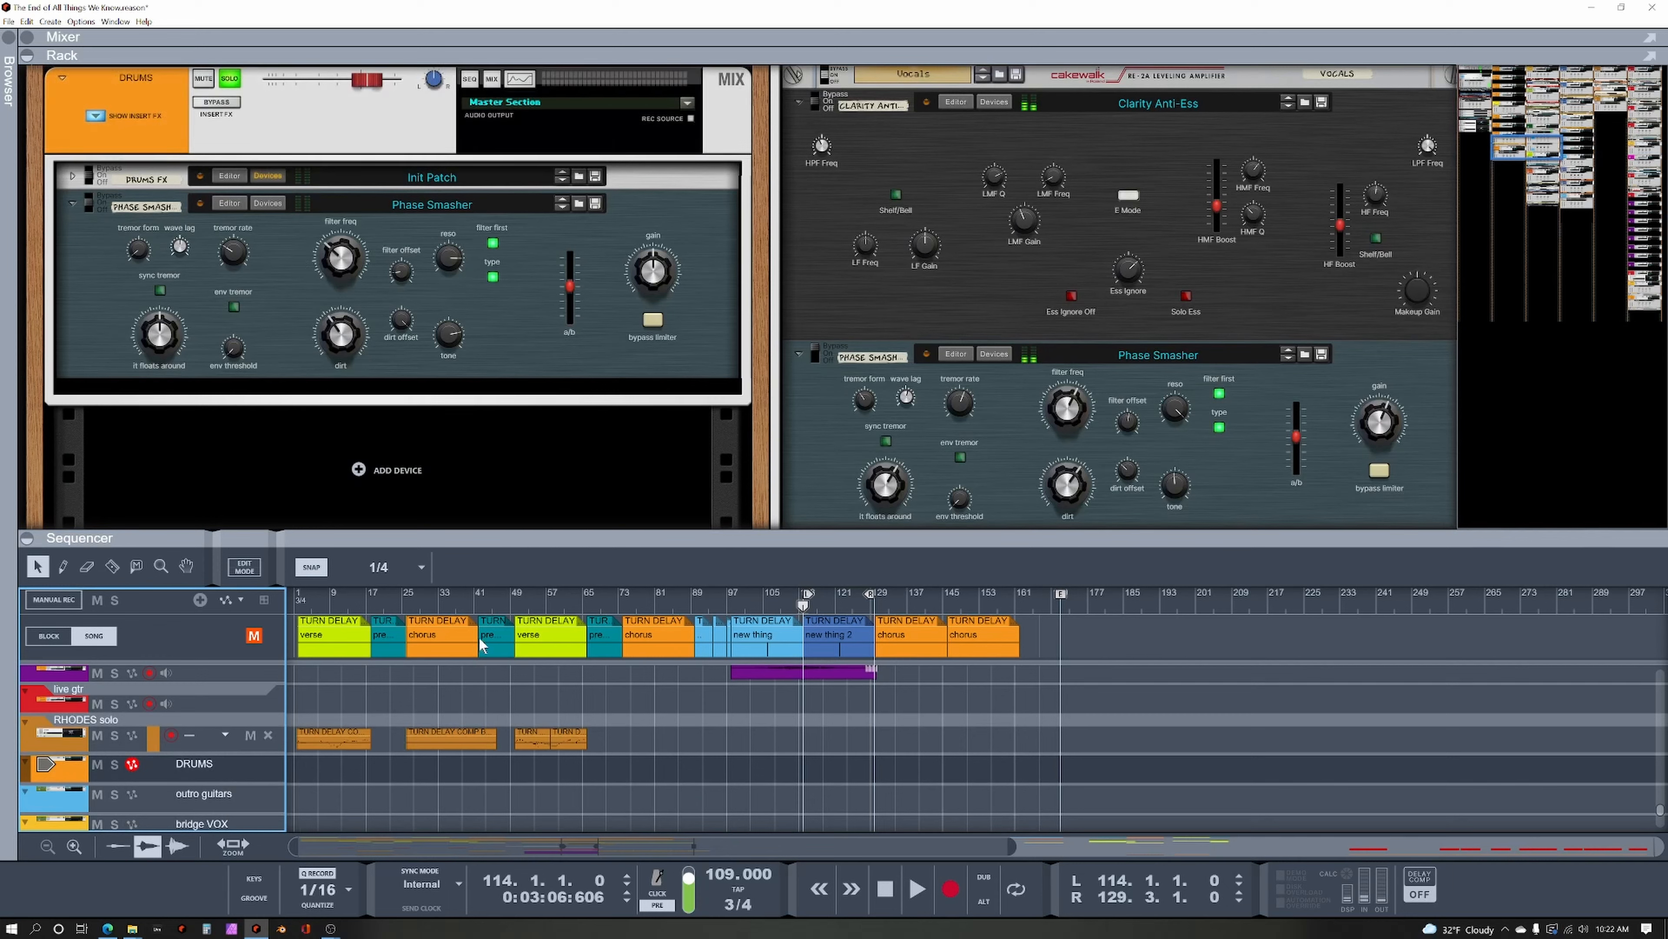
{"action": "left_click", "coordinate": [582, 605]}
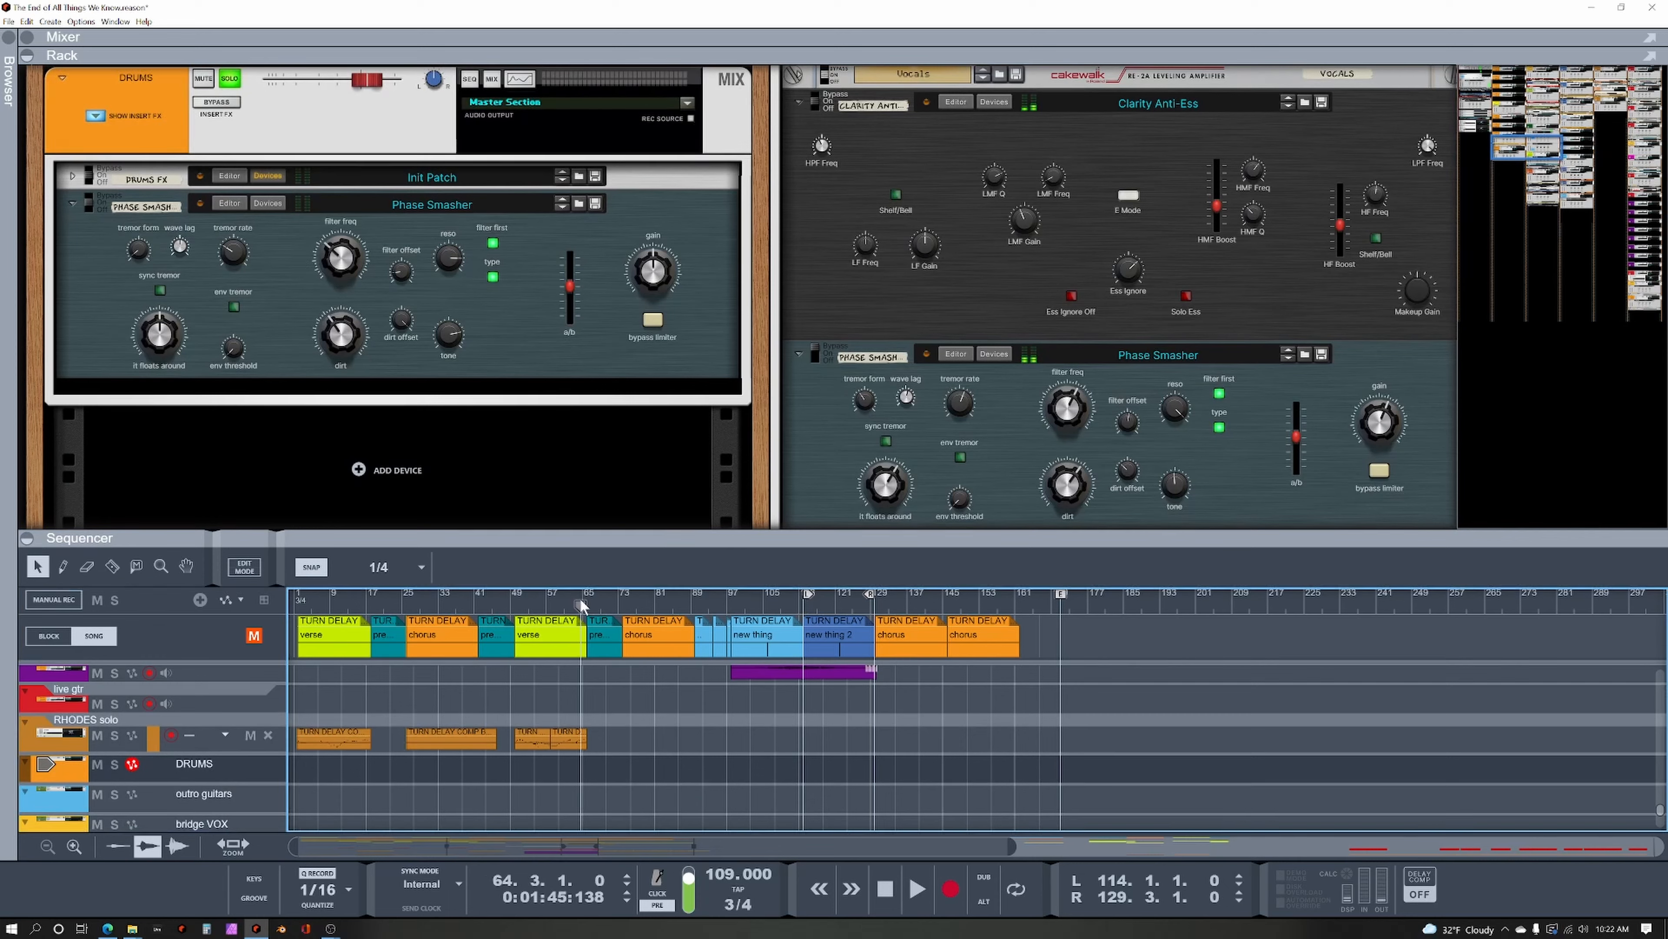
{"action": "key", "text": "space"}
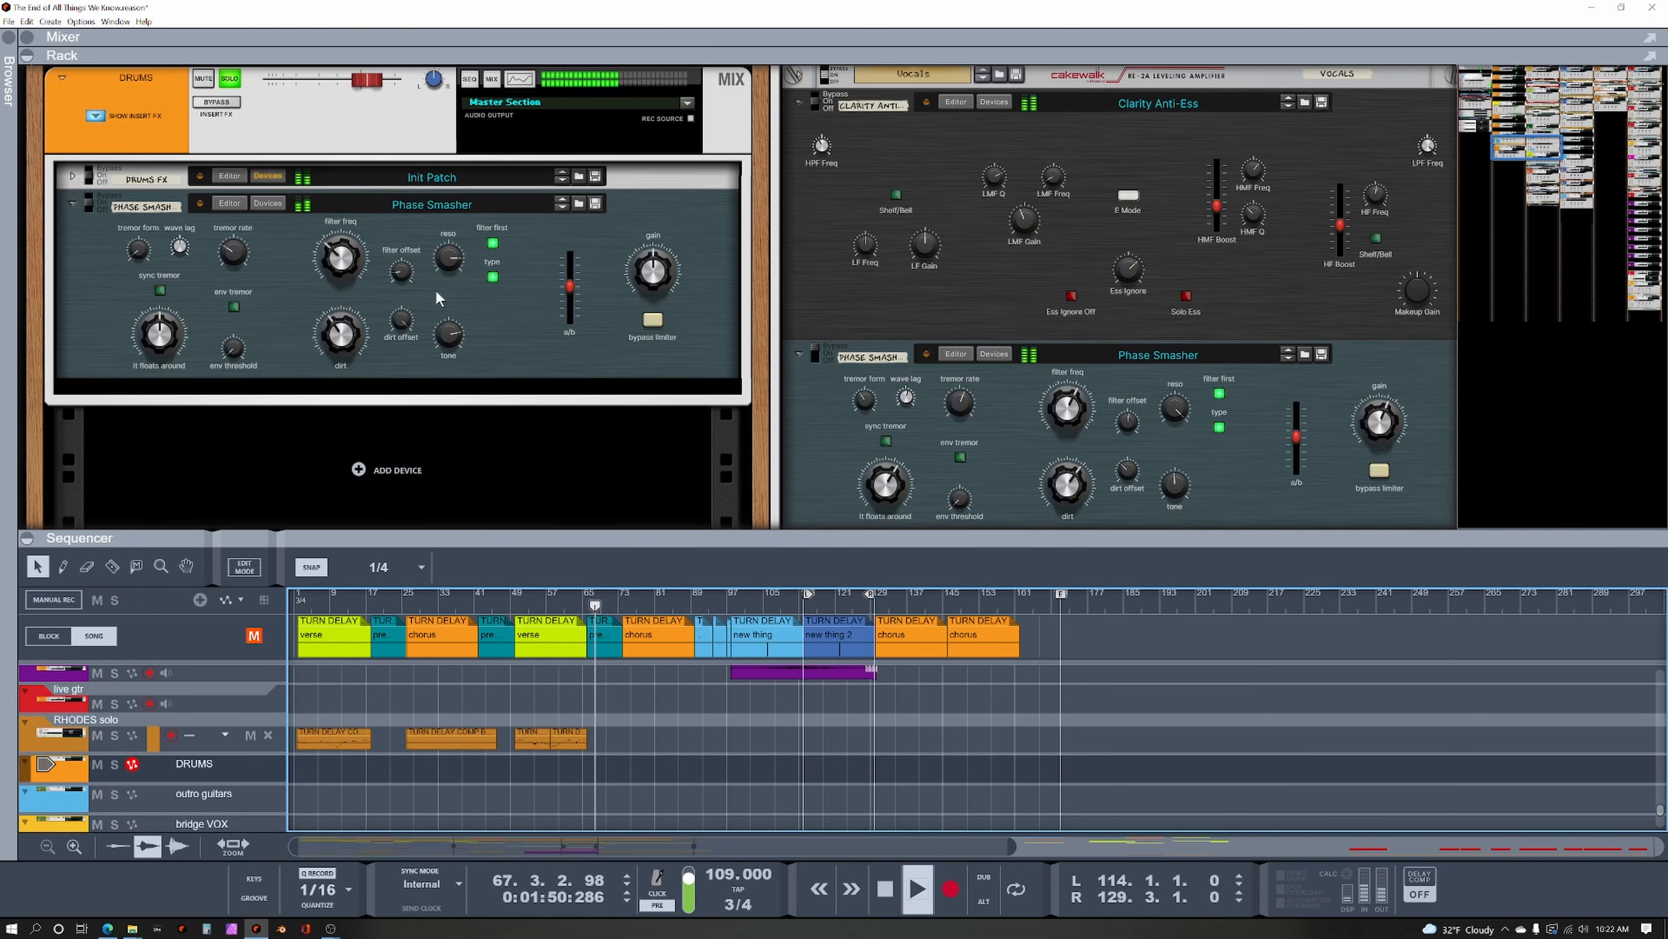
{"action": "left_click", "coordinate": [99, 197]}
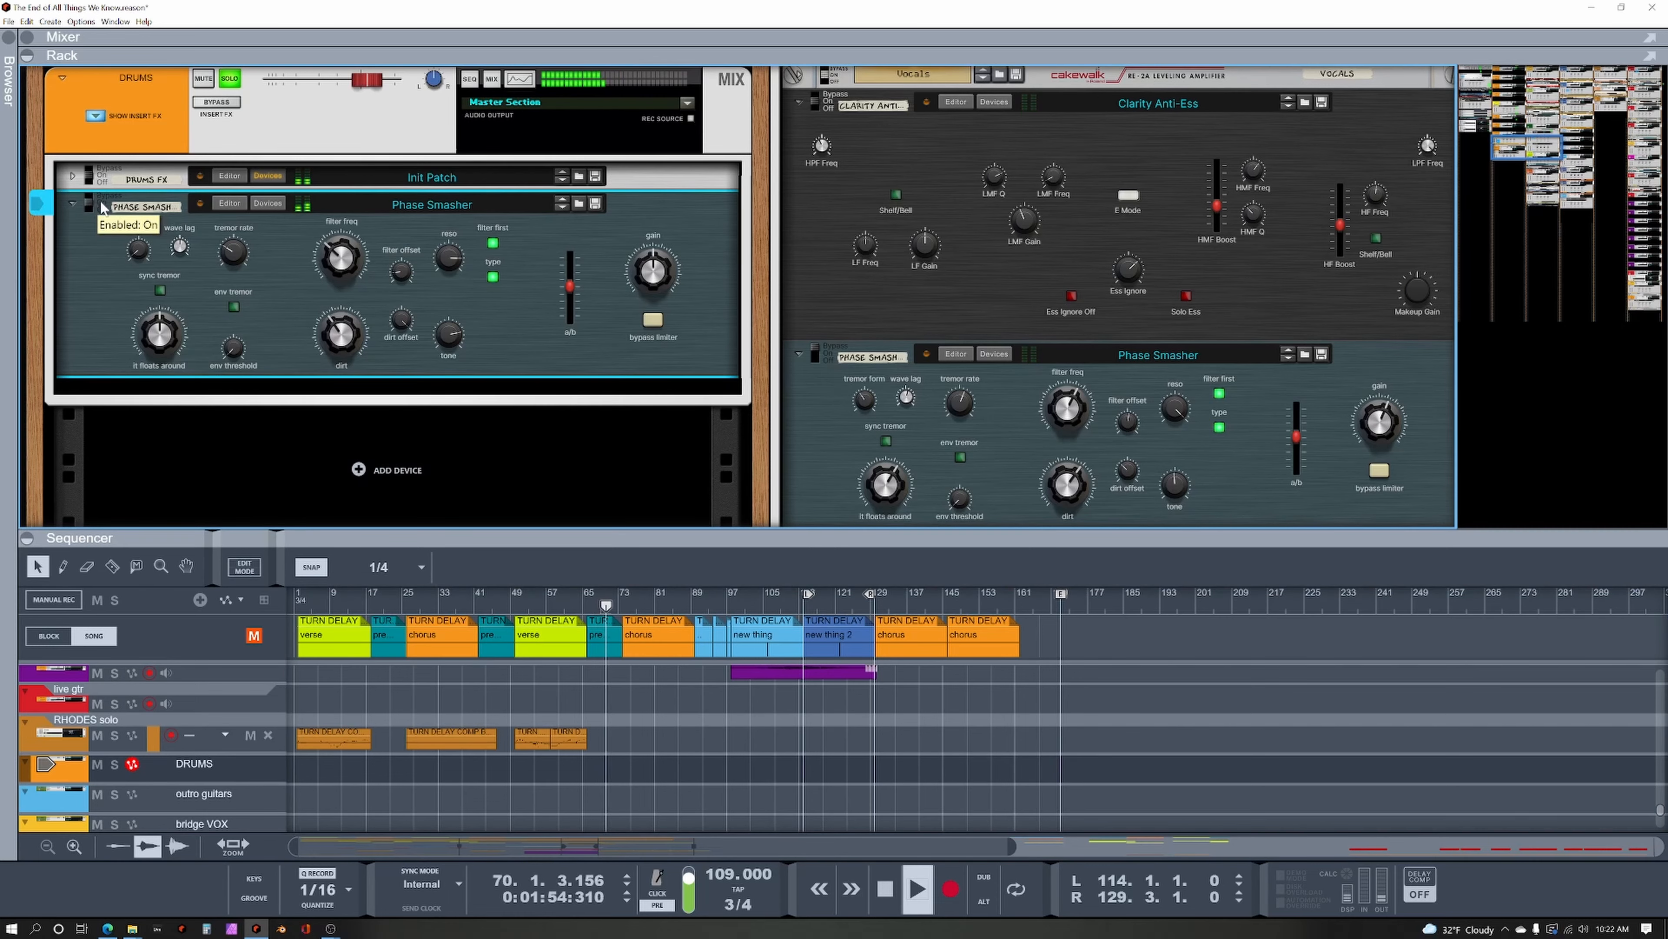
{"action": "key", "text": "space"}
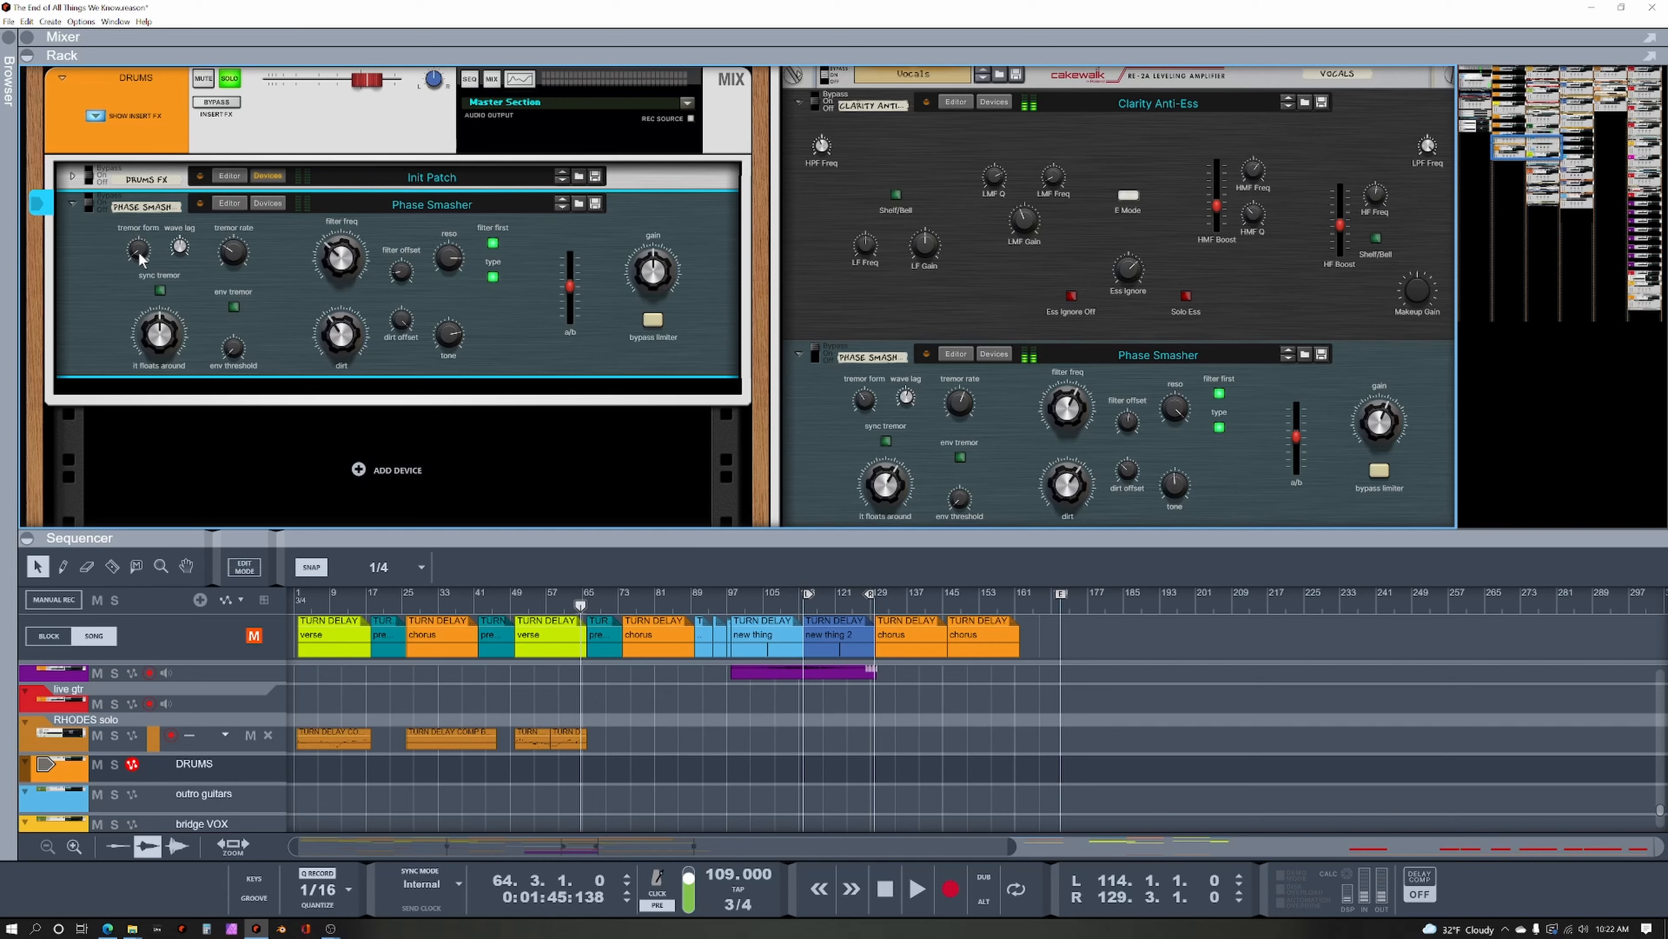
Add a Pulveriser Demolition effect from the built-in effects below the Phase Smasher in the DRUMS channel's insert rack.
{"action": "left_click", "coordinate": [9, 39]}
{"action": "left_click", "coordinate": [58, 175]}
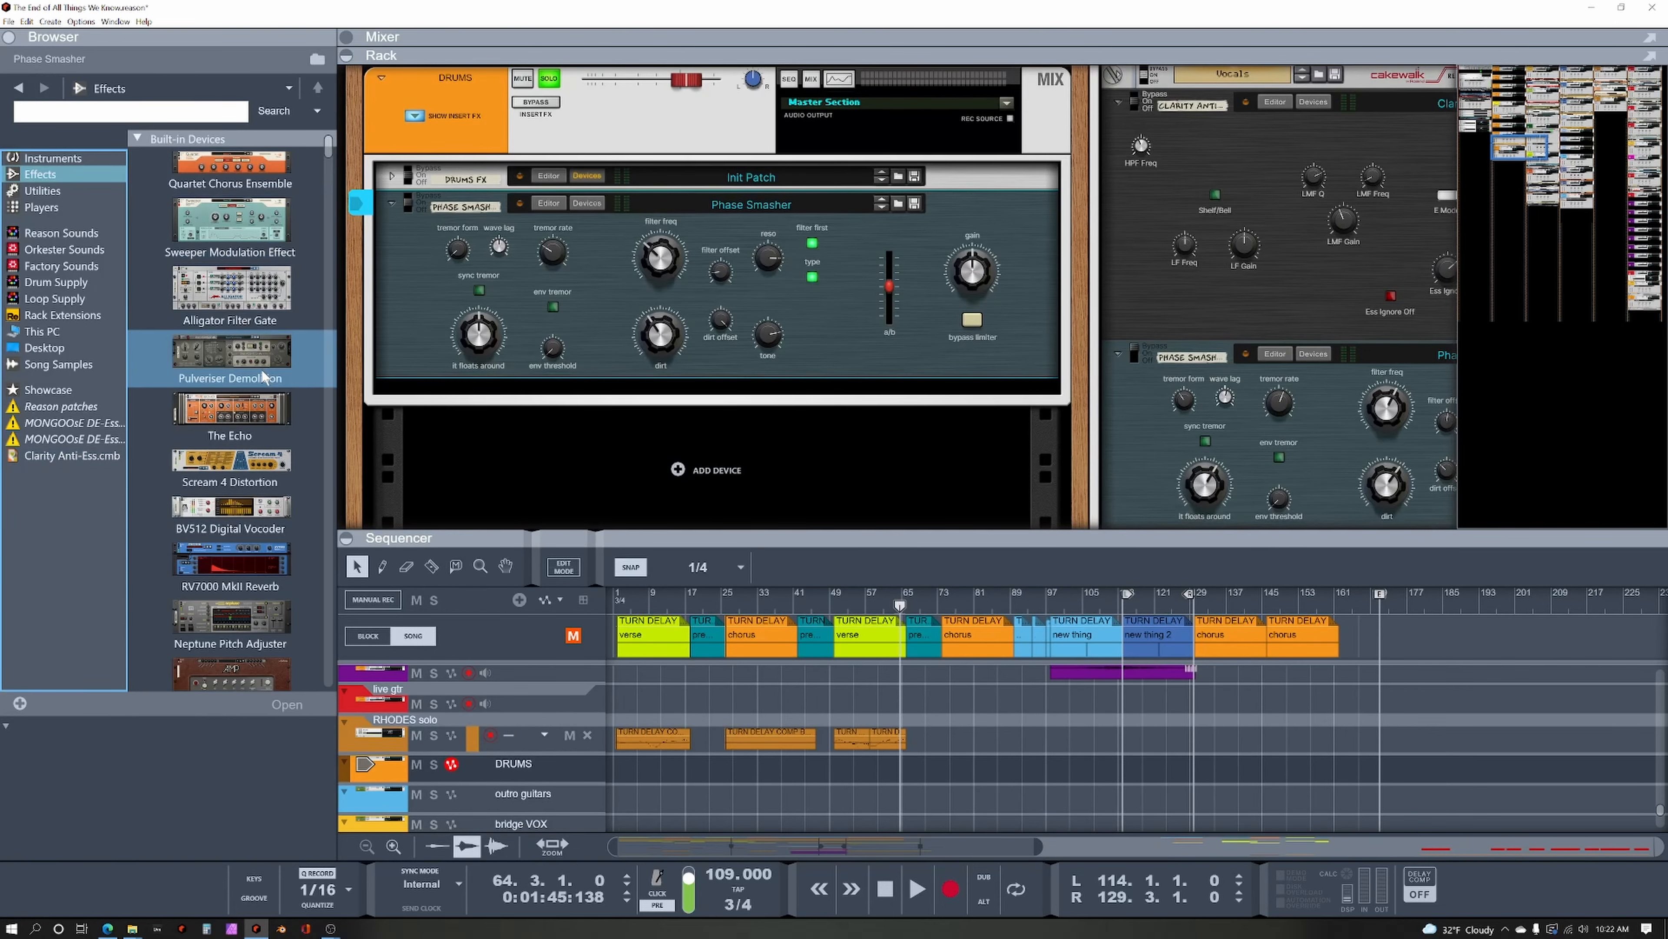
{"action": "mouse_move", "coordinate": [230, 355]}
{"action": "left_mouse_down"}
{"action": "mouse_move", "coordinate": [611, 427]}
{"action": "mouse_move", "coordinate": [611, 405]}
{"action": "left_mouse_up"}
{"action": "scroll", "coordinate": [683, 450], "scroll_direction": "down", "scroll_amount": 1}
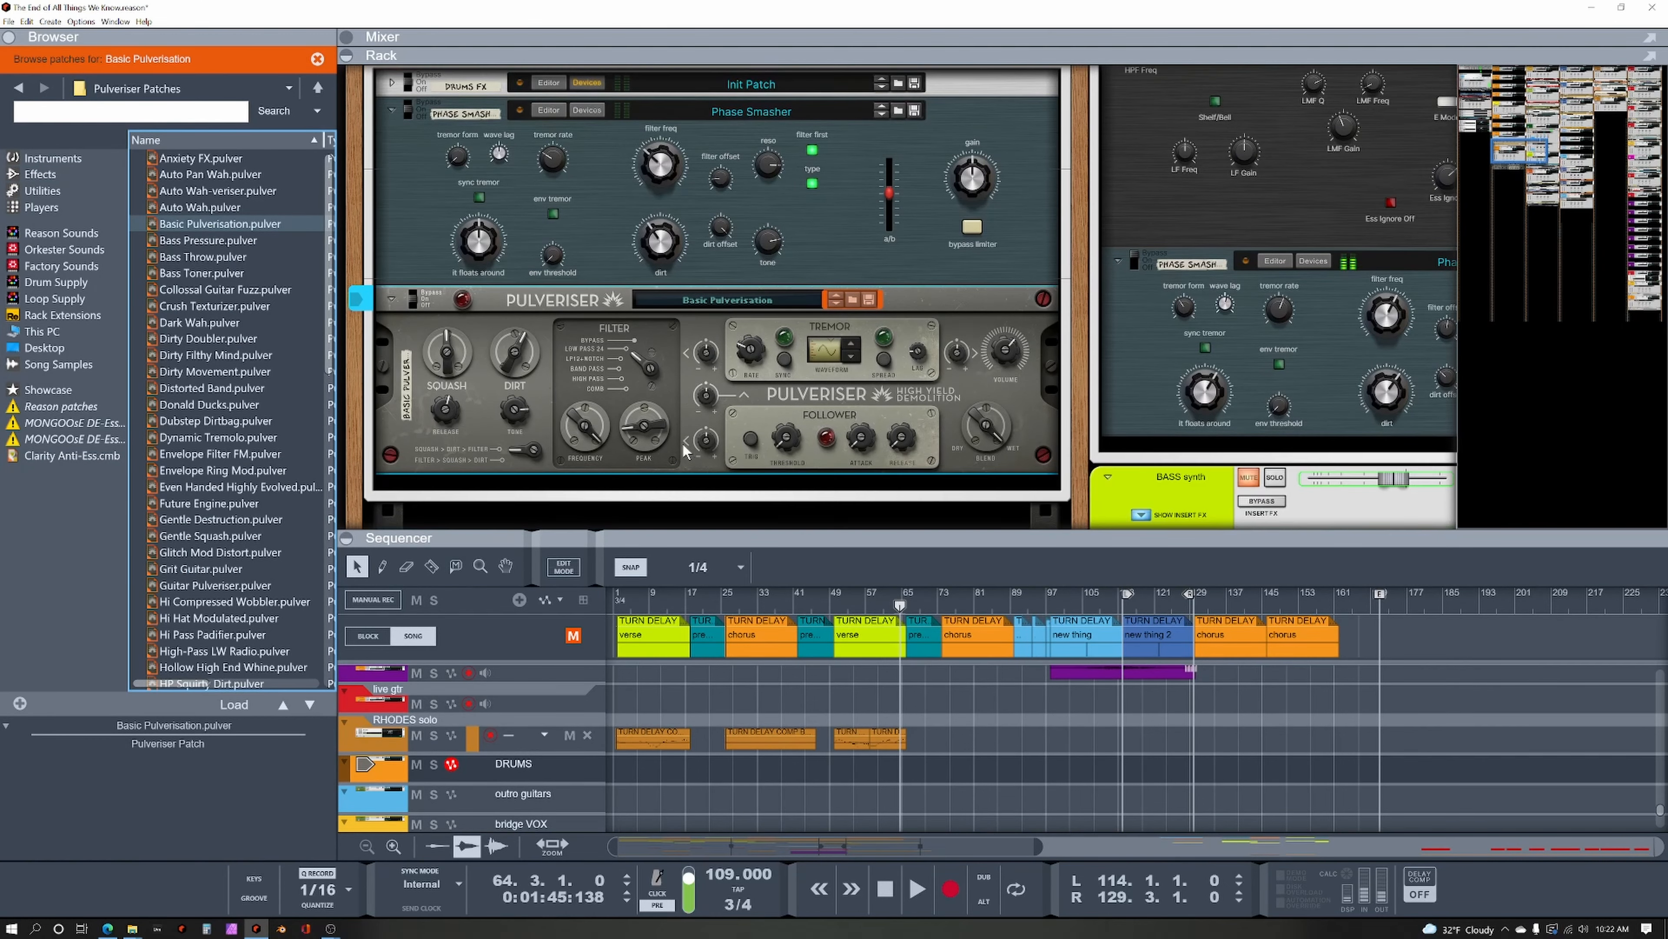
{"action": "scroll", "coordinate": [683, 450], "scroll_direction": "up", "scroll_amount": 1}
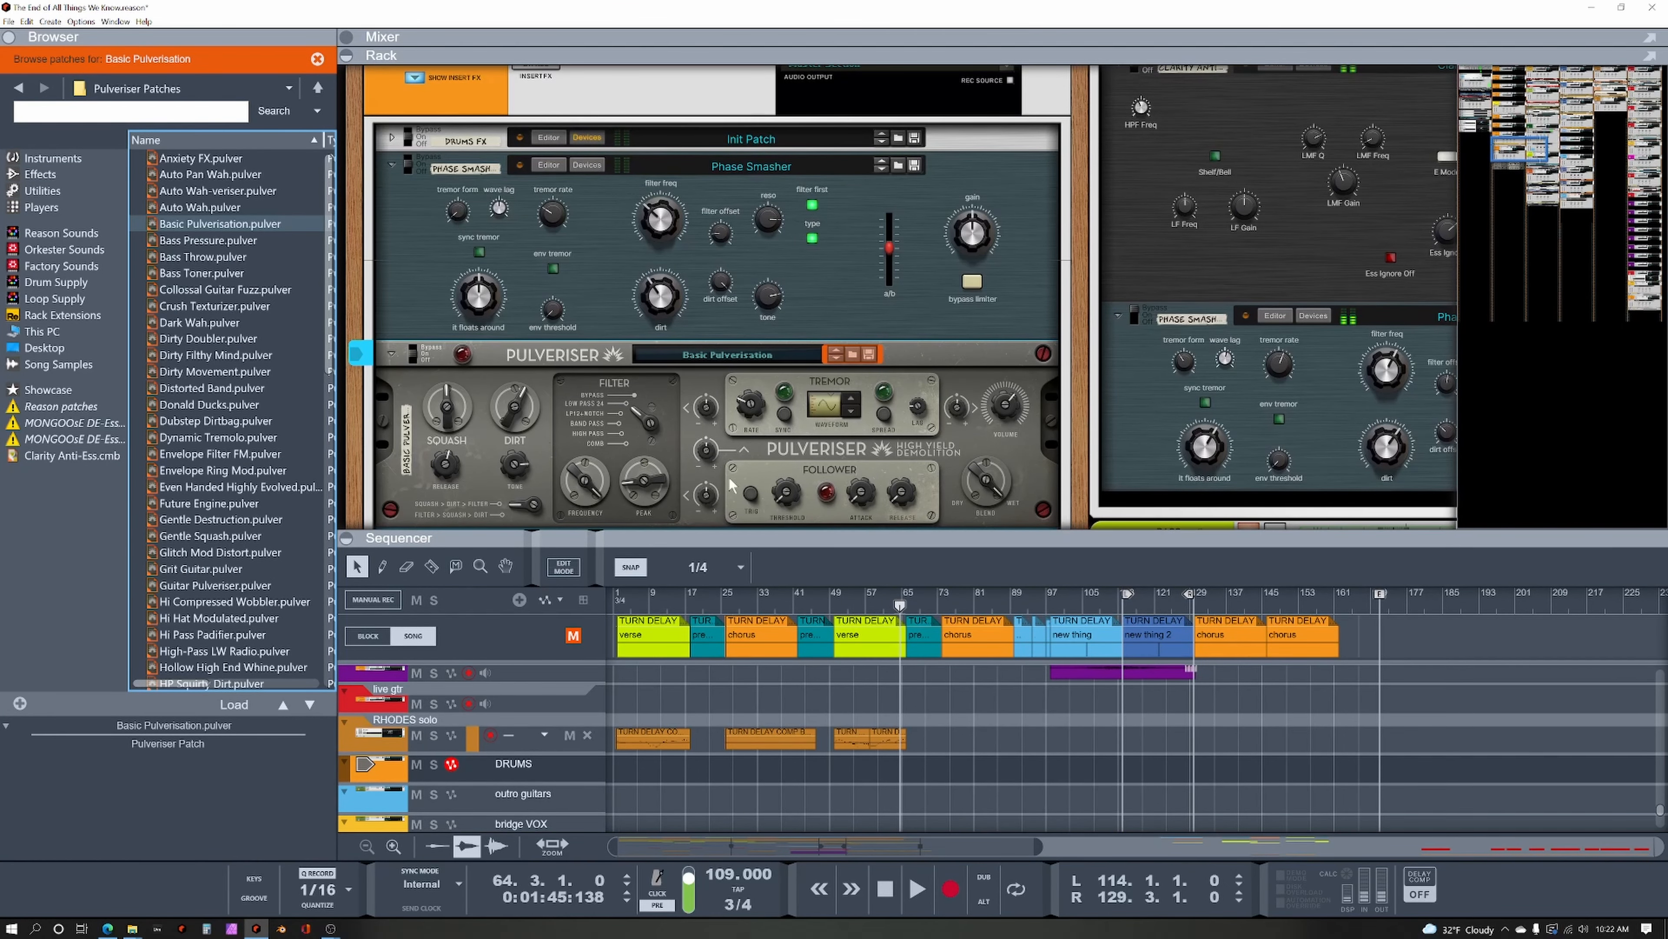
Compare Pulveriser's tremor waveform and lag with the Phase Smasher's tremor form and wave lag, stepping through Pulveriser's waveforms.
{"action": "left_click", "coordinate": [843, 410]}
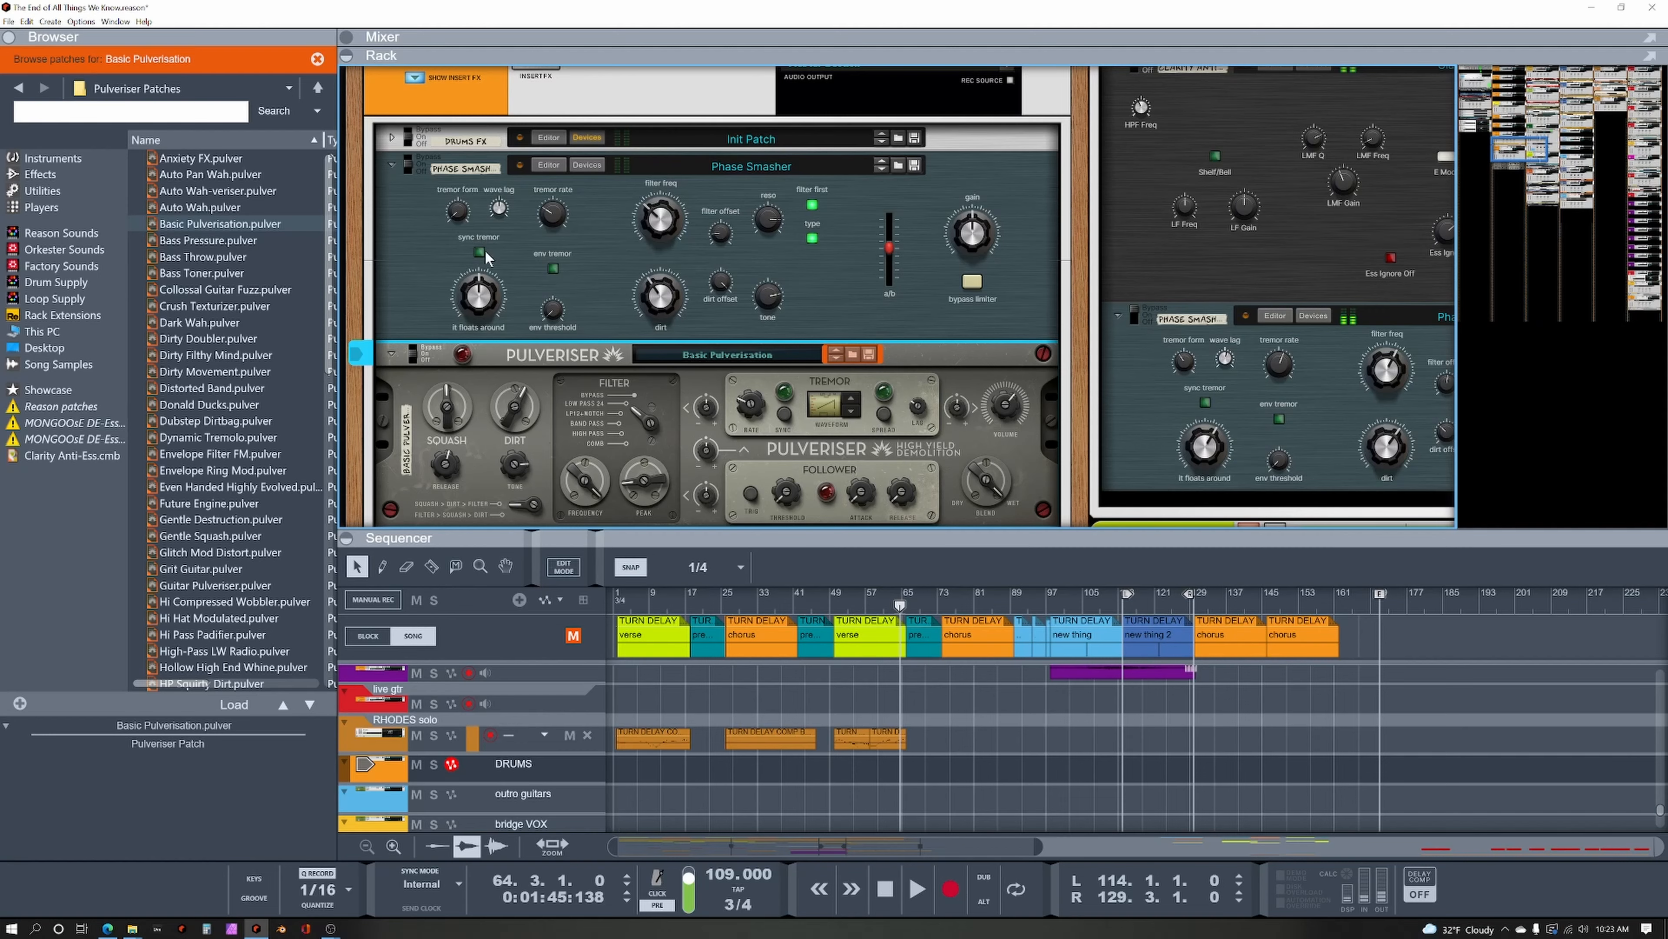
{"action": "left_click", "coordinate": [459, 219]}
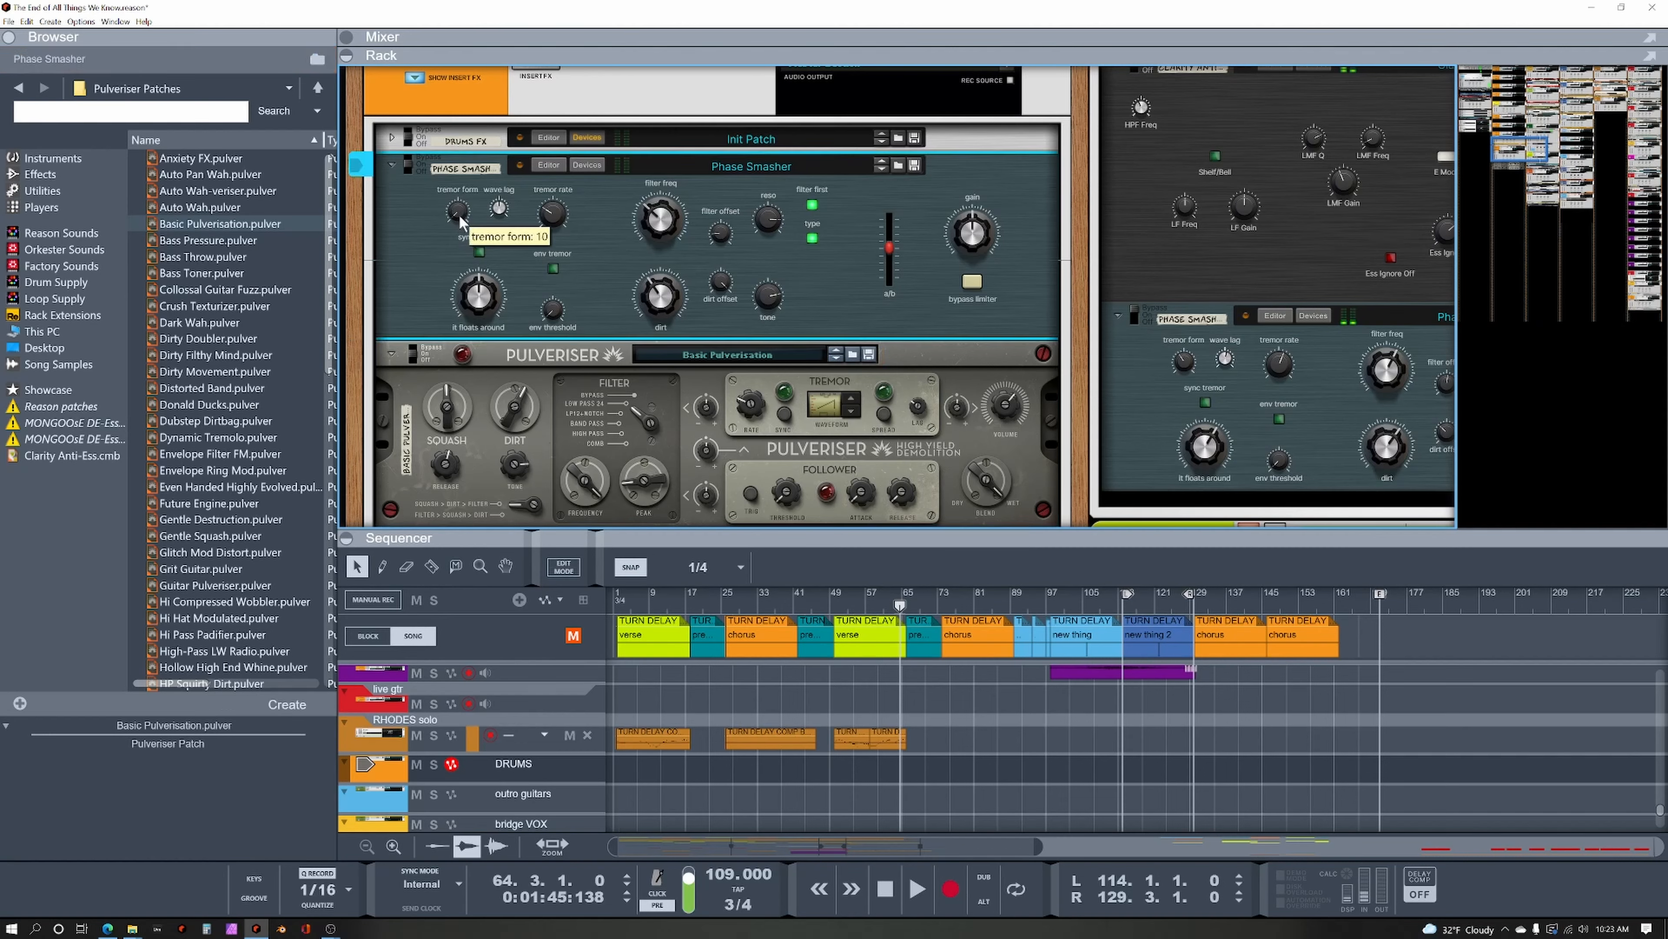
{"action": "left_click_drag", "start_coordinate": [460, 217], "coordinate": [484, 192]}
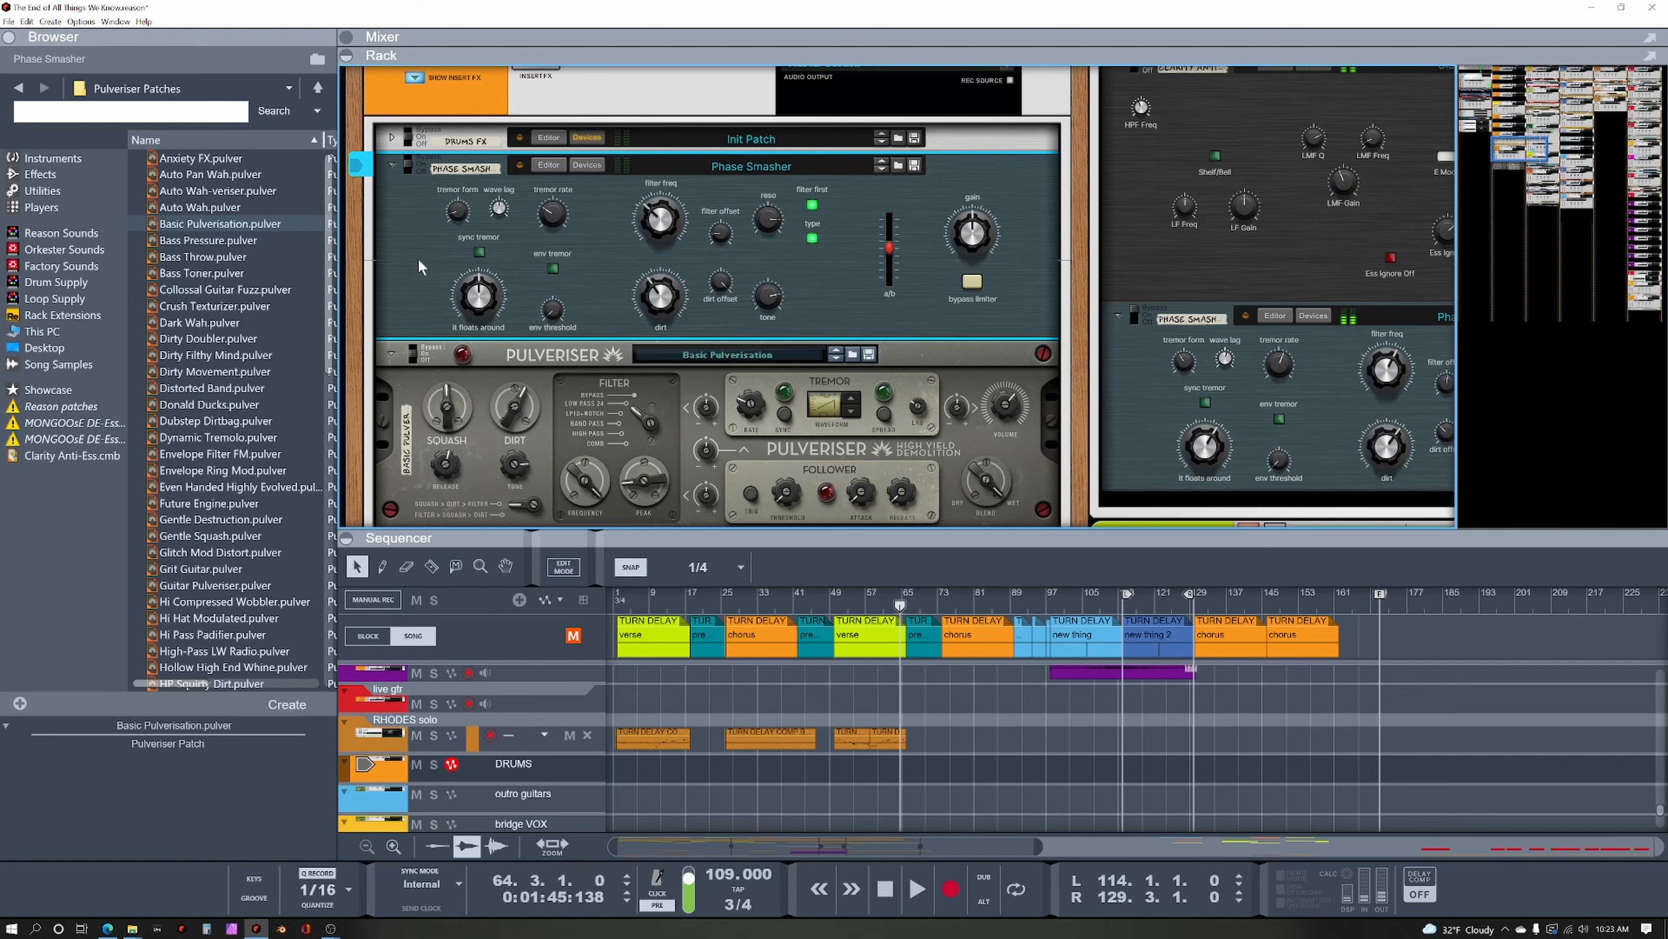
{"action": "left_click", "coordinate": [851, 418]}
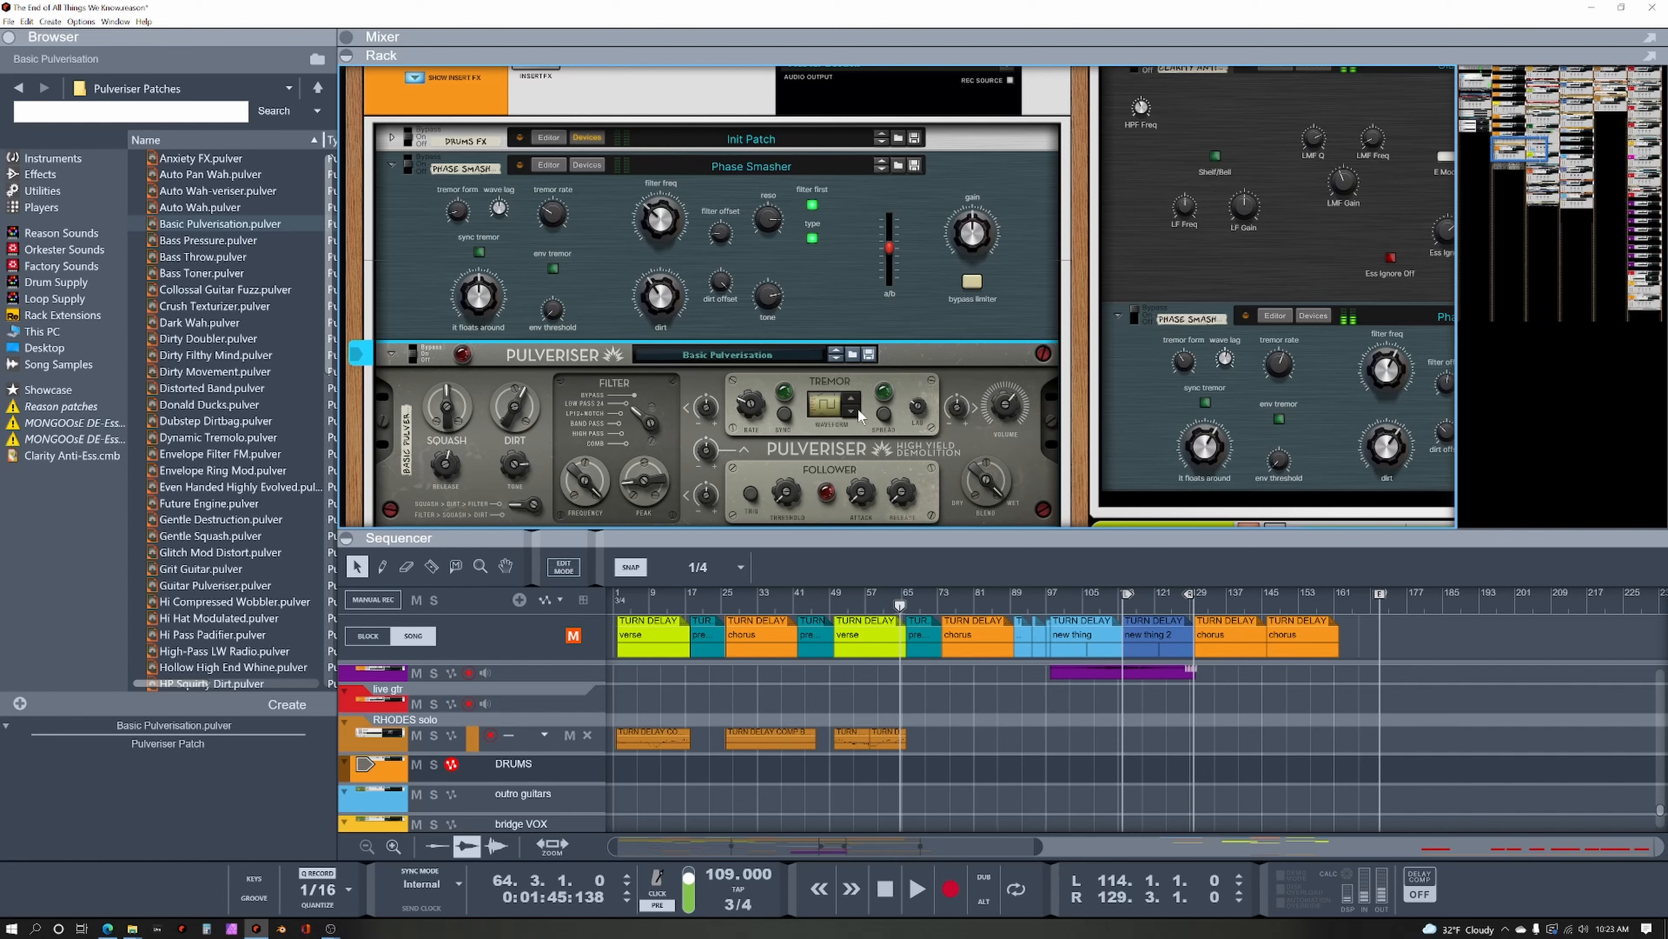
{"action": "left_click", "coordinate": [852, 403]}
{"action": "left_click", "coordinate": [852, 414]}
{"action": "mouse_move", "coordinate": [910, 413]}
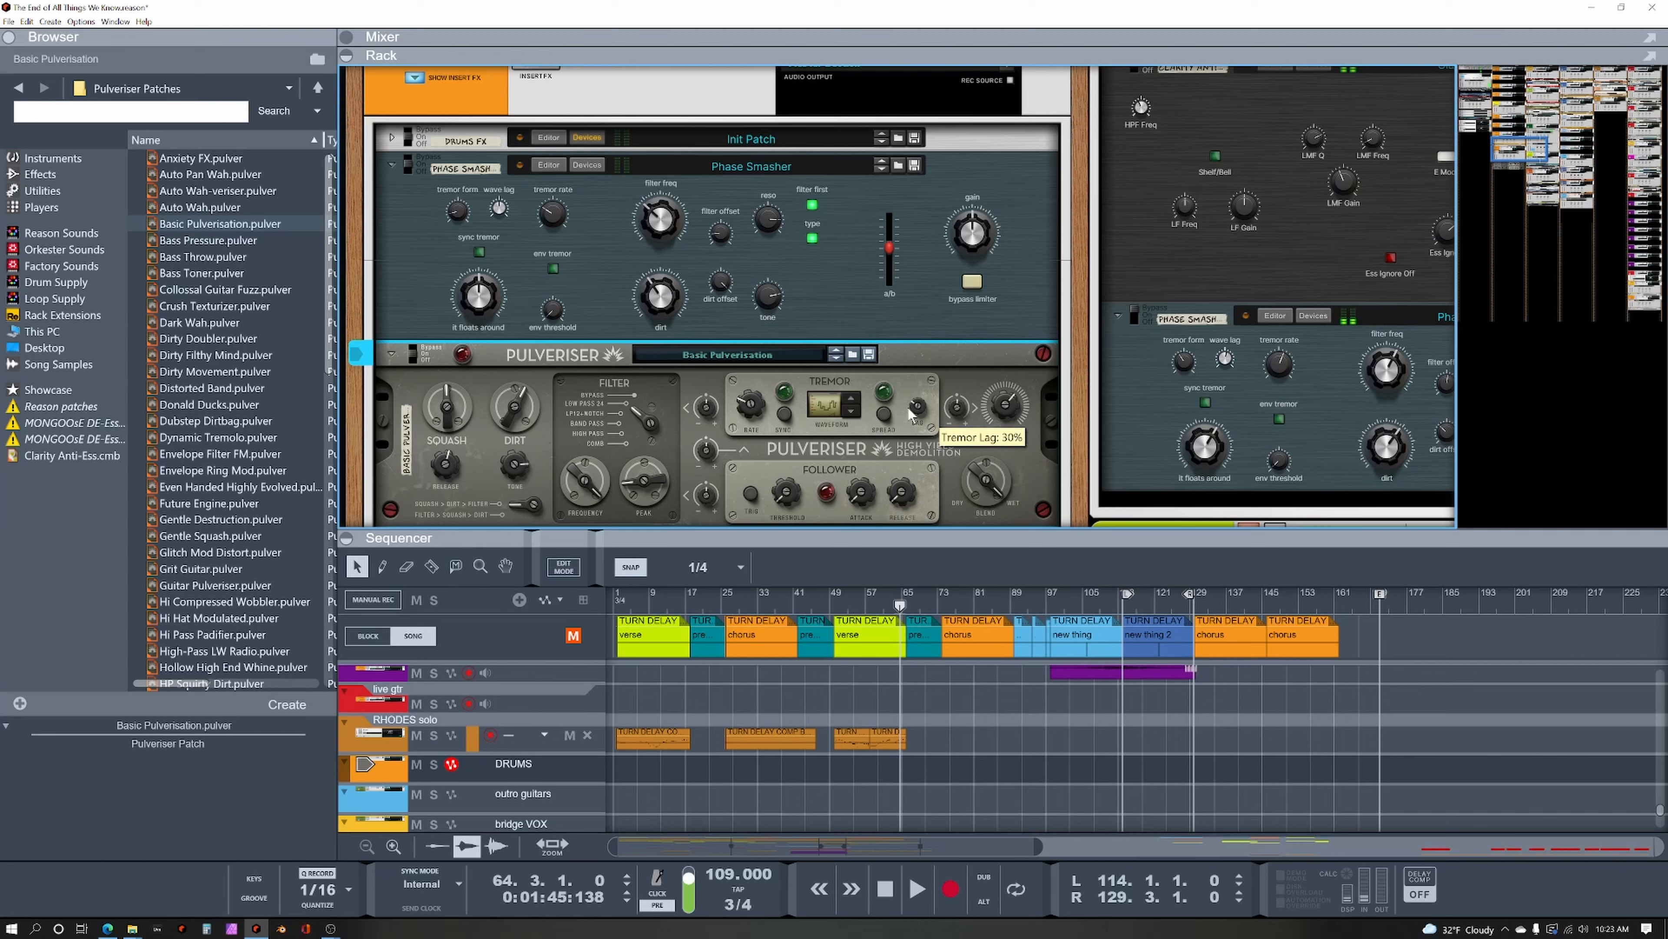
{"action": "left_click", "coordinate": [503, 212]}
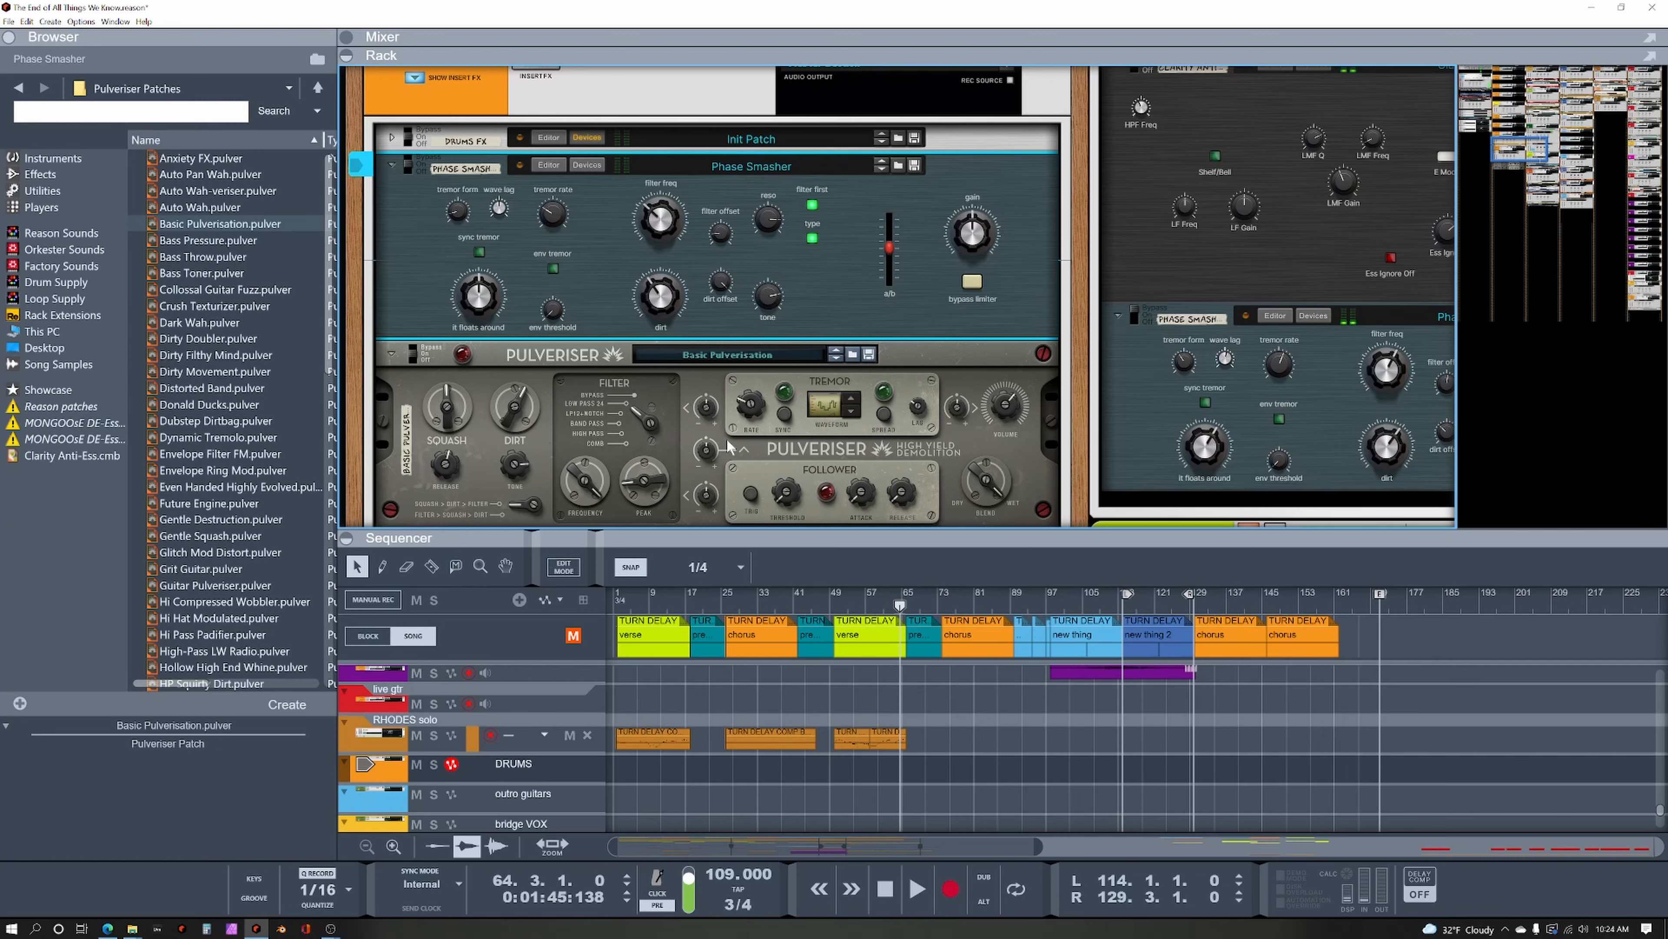
Demonstrate Pulveriser's modulation amount knob between its filter and tremor sections, and sweep the Phase Smasher's filter freq.
{"action": "left_click", "coordinate": [710, 413]}
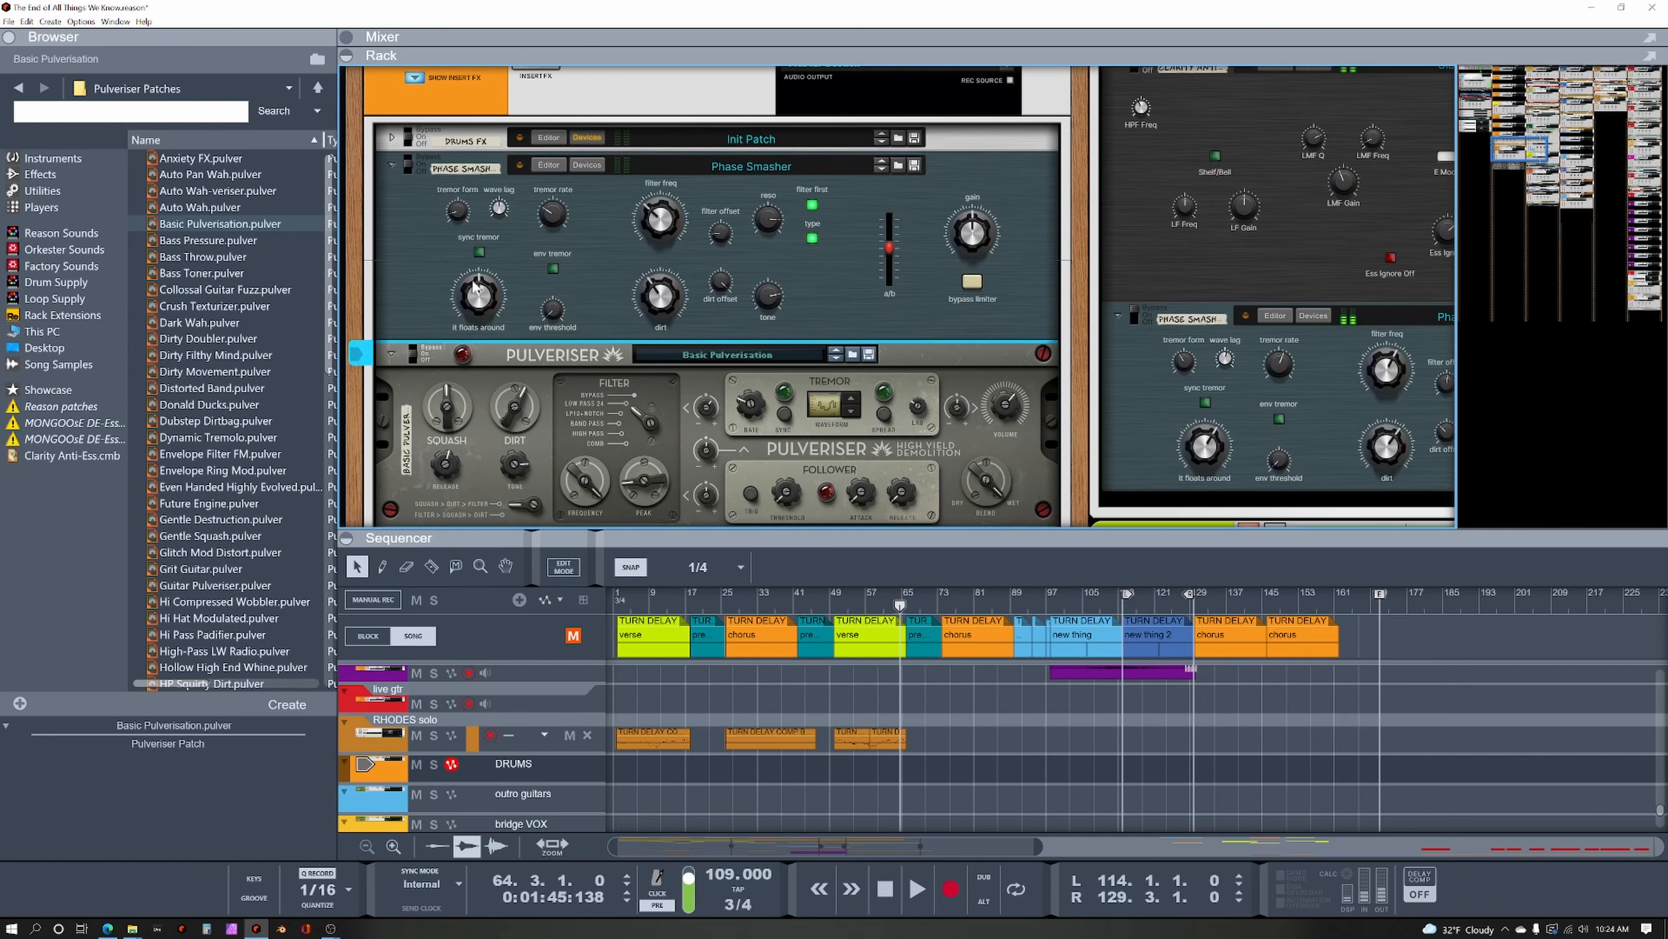
{"action": "mouse_move", "coordinate": [713, 404]}
{"action": "left_mouse_down"}
{"action": "mouse_move", "coordinate": [715, 446]}
{"action": "mouse_move", "coordinate": [715, 408]}
{"action": "left_mouse_up"}
{"action": "left_click", "coordinate": [667, 221]}
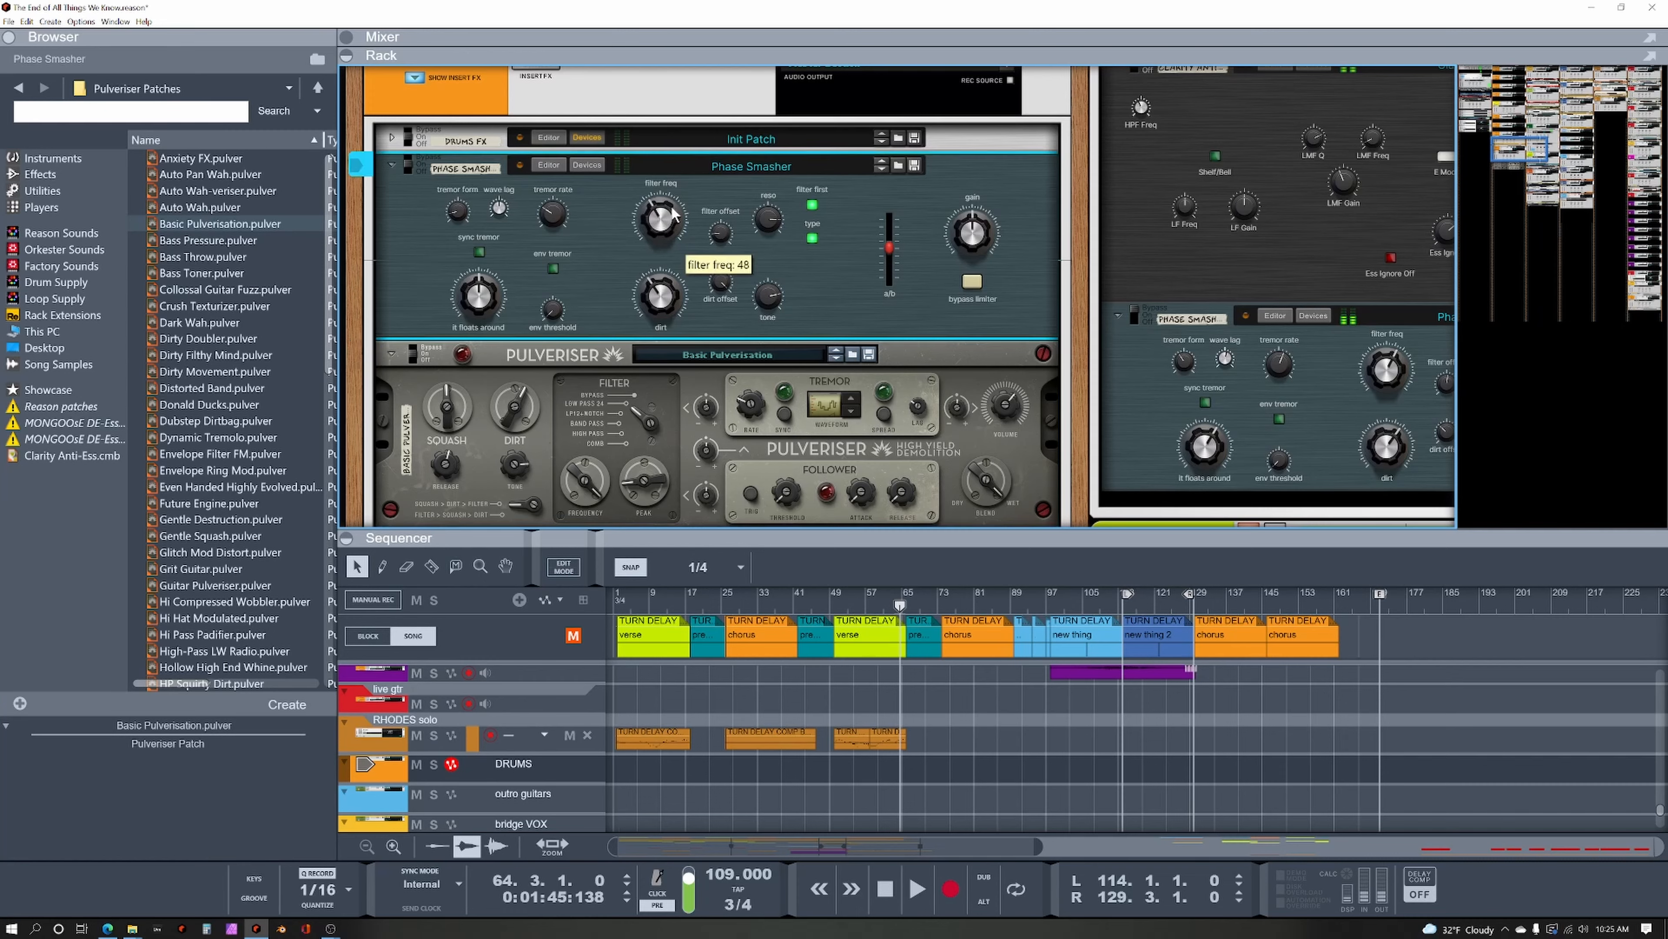
{"action": "left_click_drag", "start_coordinate": [677, 209], "coordinate": [677, 227]}
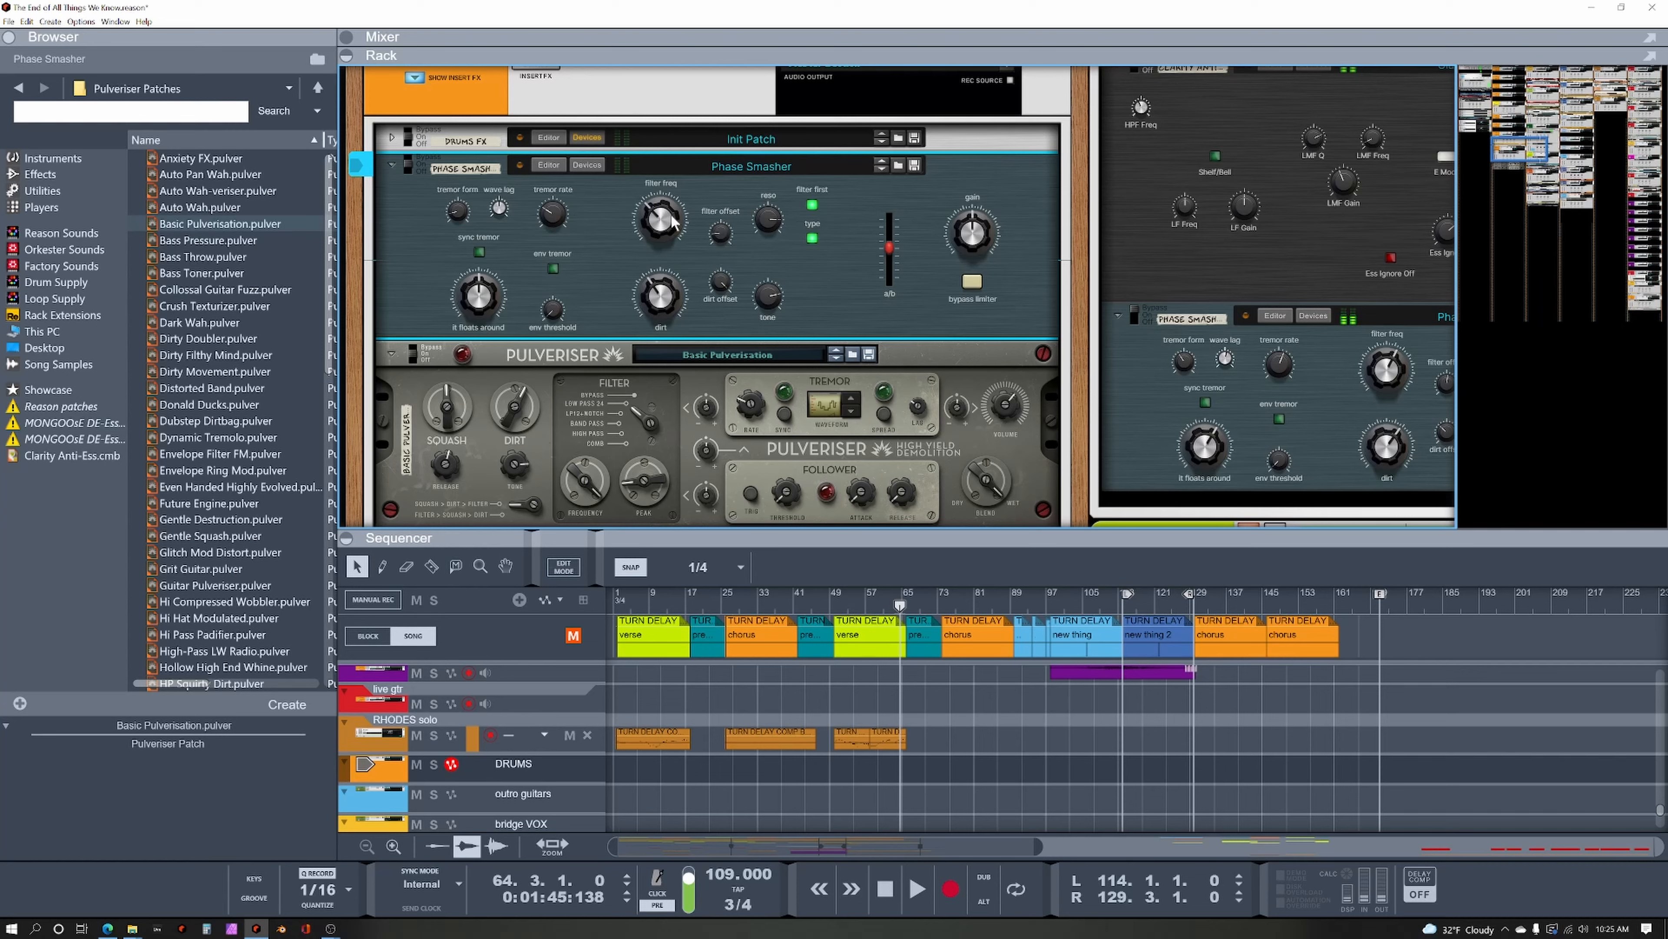
Select Pulveriser and sweep the Phase Smasher's filter offset knob to demonstrate its range.
{"action": "left_click", "coordinate": [979, 452]}
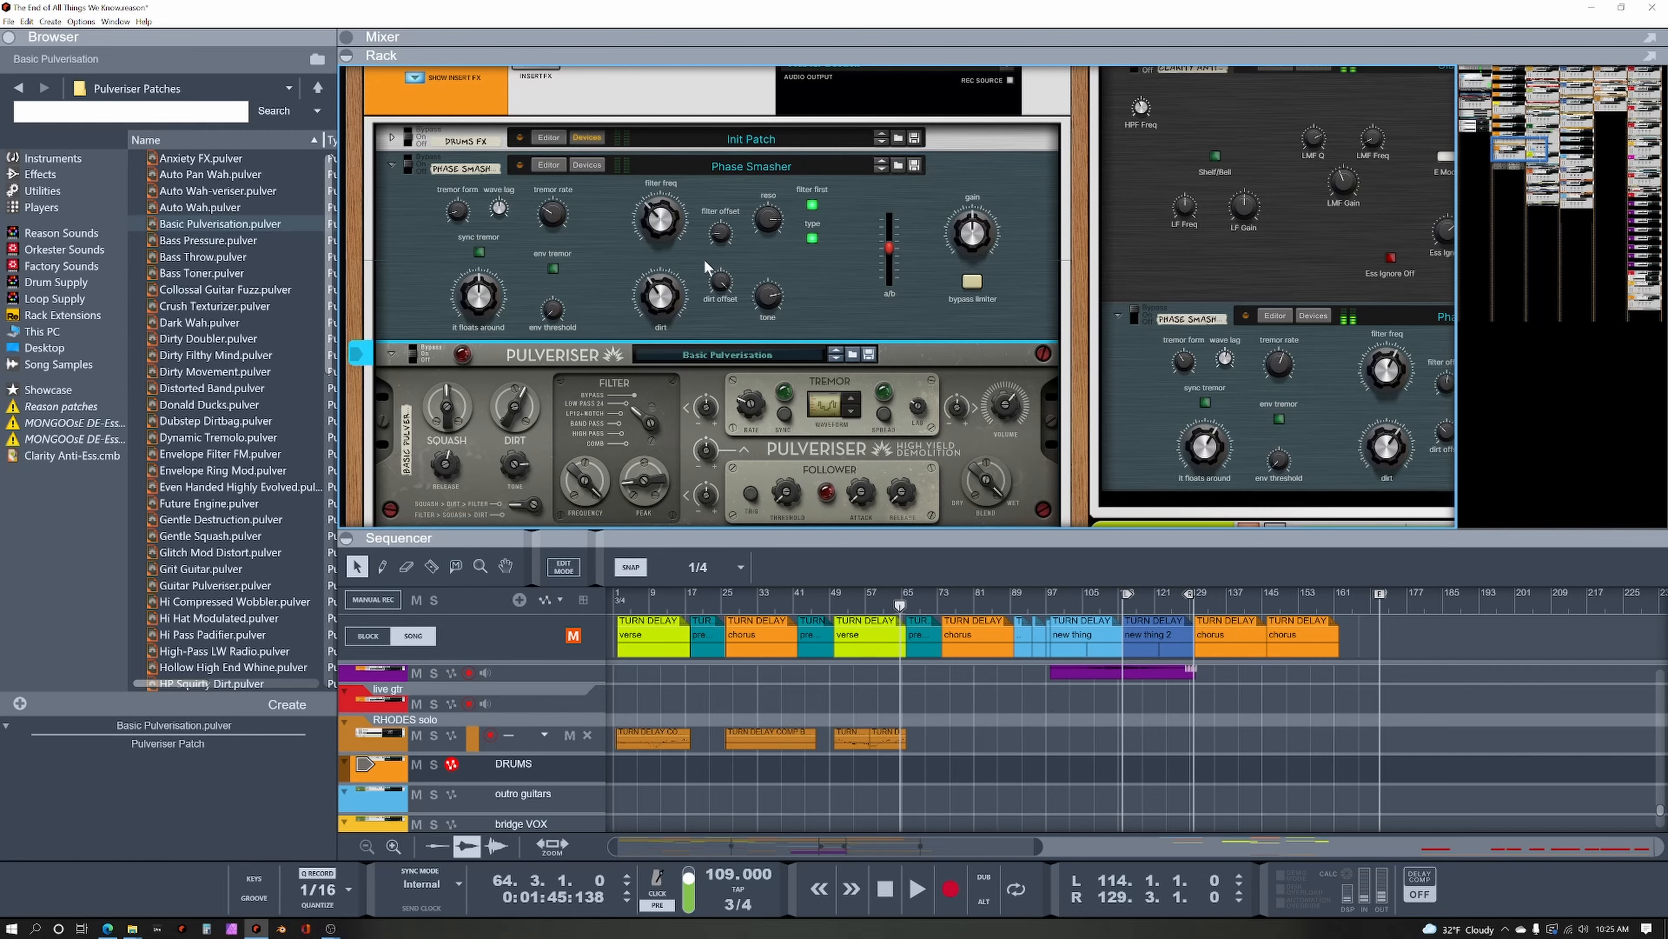
{"action": "left_click", "coordinate": [720, 235]}
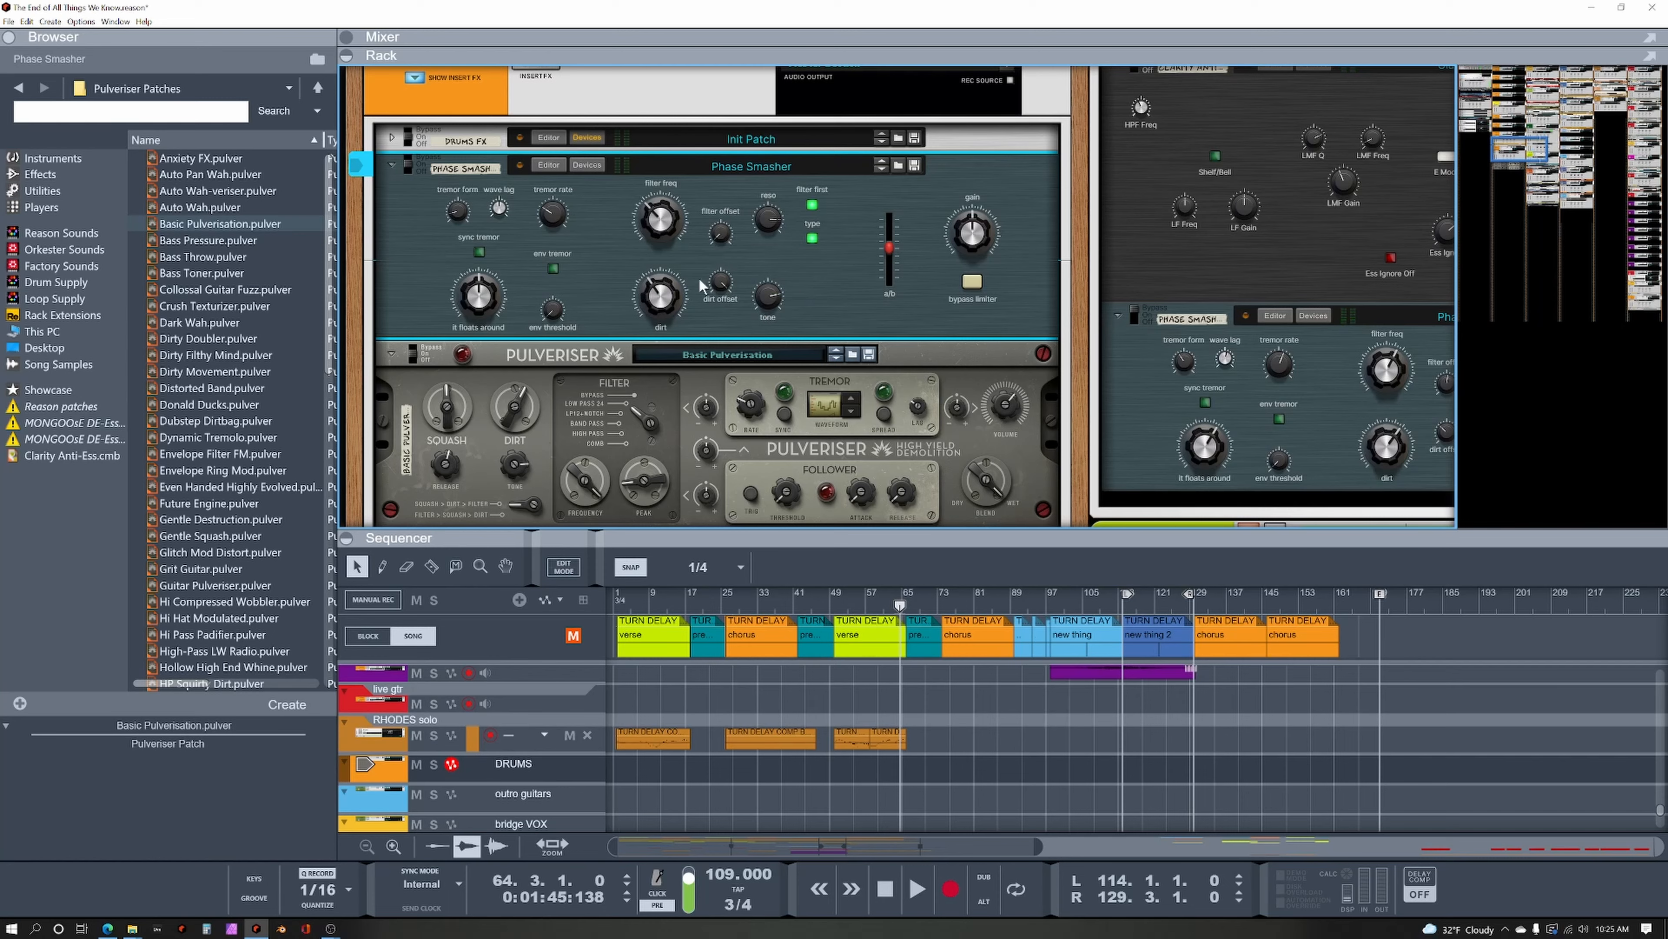
{"action": "left_click_drag", "start_coordinate": [718, 236], "coordinate": [734, 201]}
Lower Pulveriser's filter frequency to about 139.7 Hz and demonstrate the Phase Smasher's filter freq around 14 for comparison.
{"action": "left_click", "coordinate": [587, 482]}
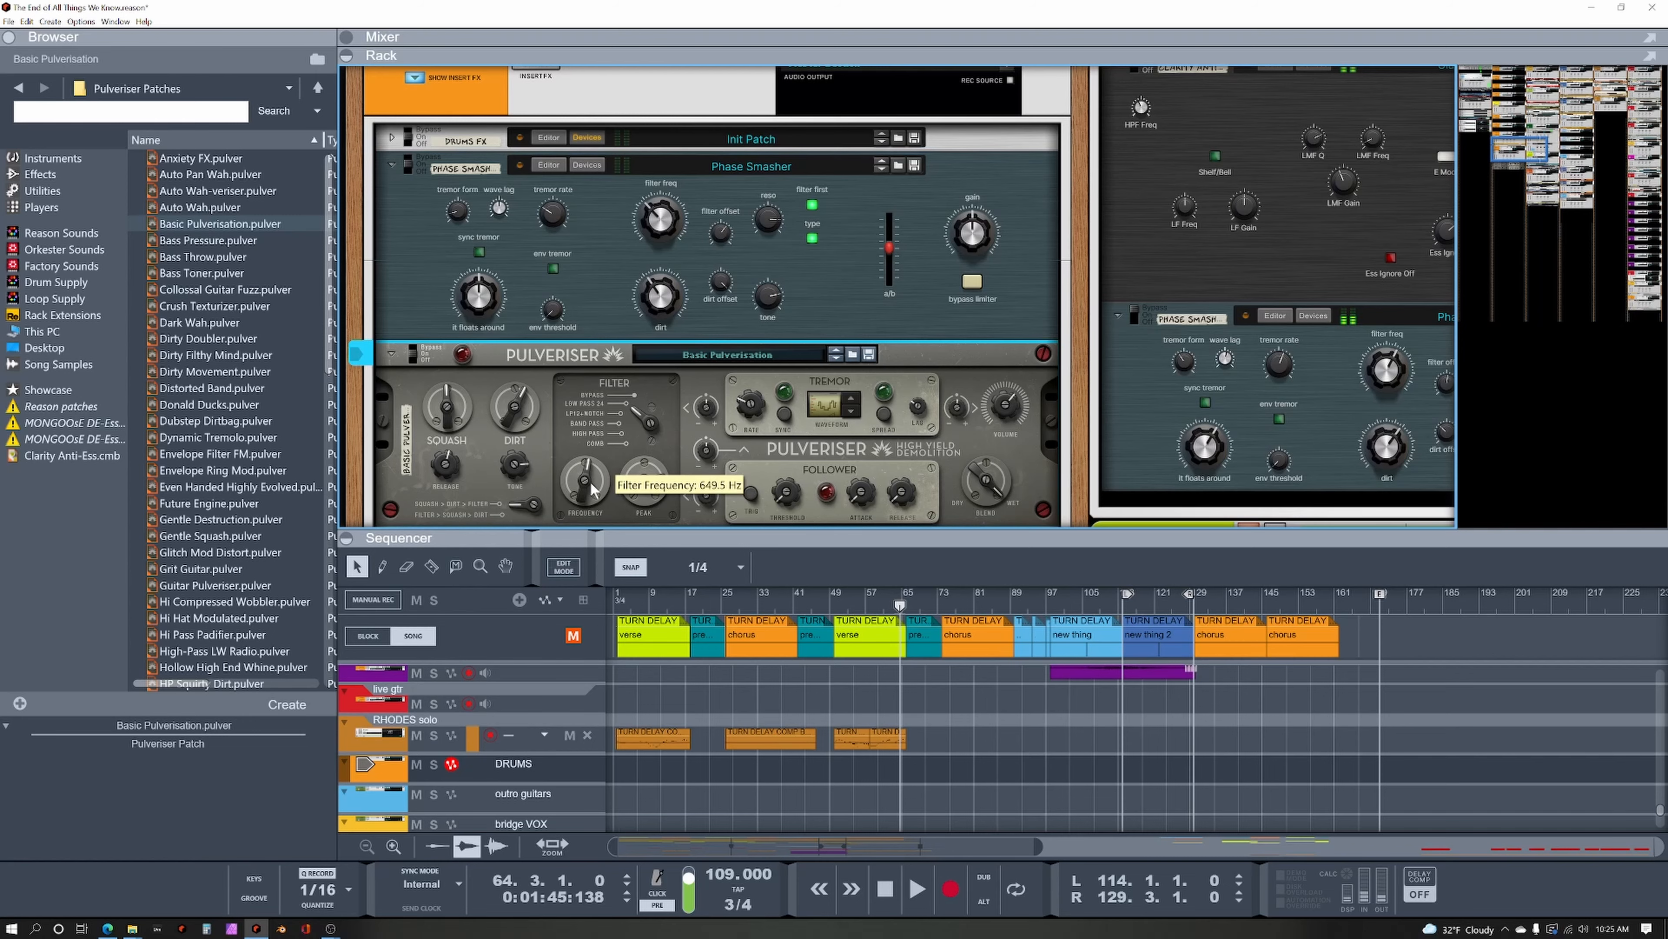
{"action": "left_click_drag", "start_coordinate": [587, 483], "coordinate": [583, 503]}
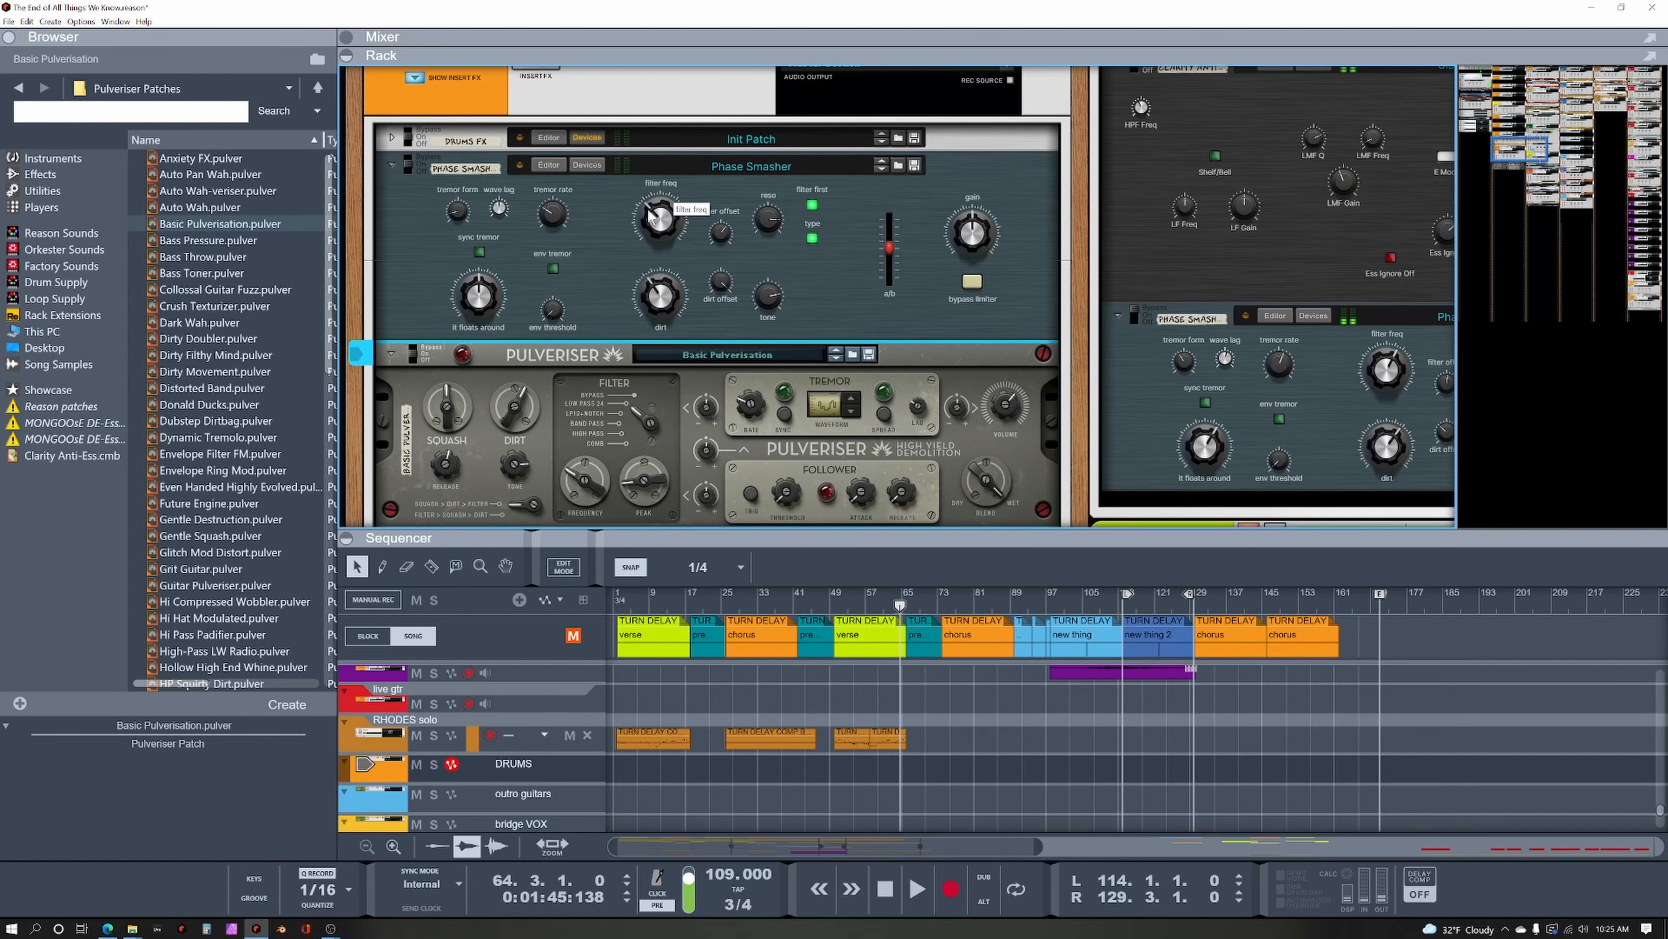
{"action": "scroll", "coordinate": [630, 397], "scroll_direction": "down", "scroll_amount": 1}
{"action": "left_click", "coordinate": [665, 165]}
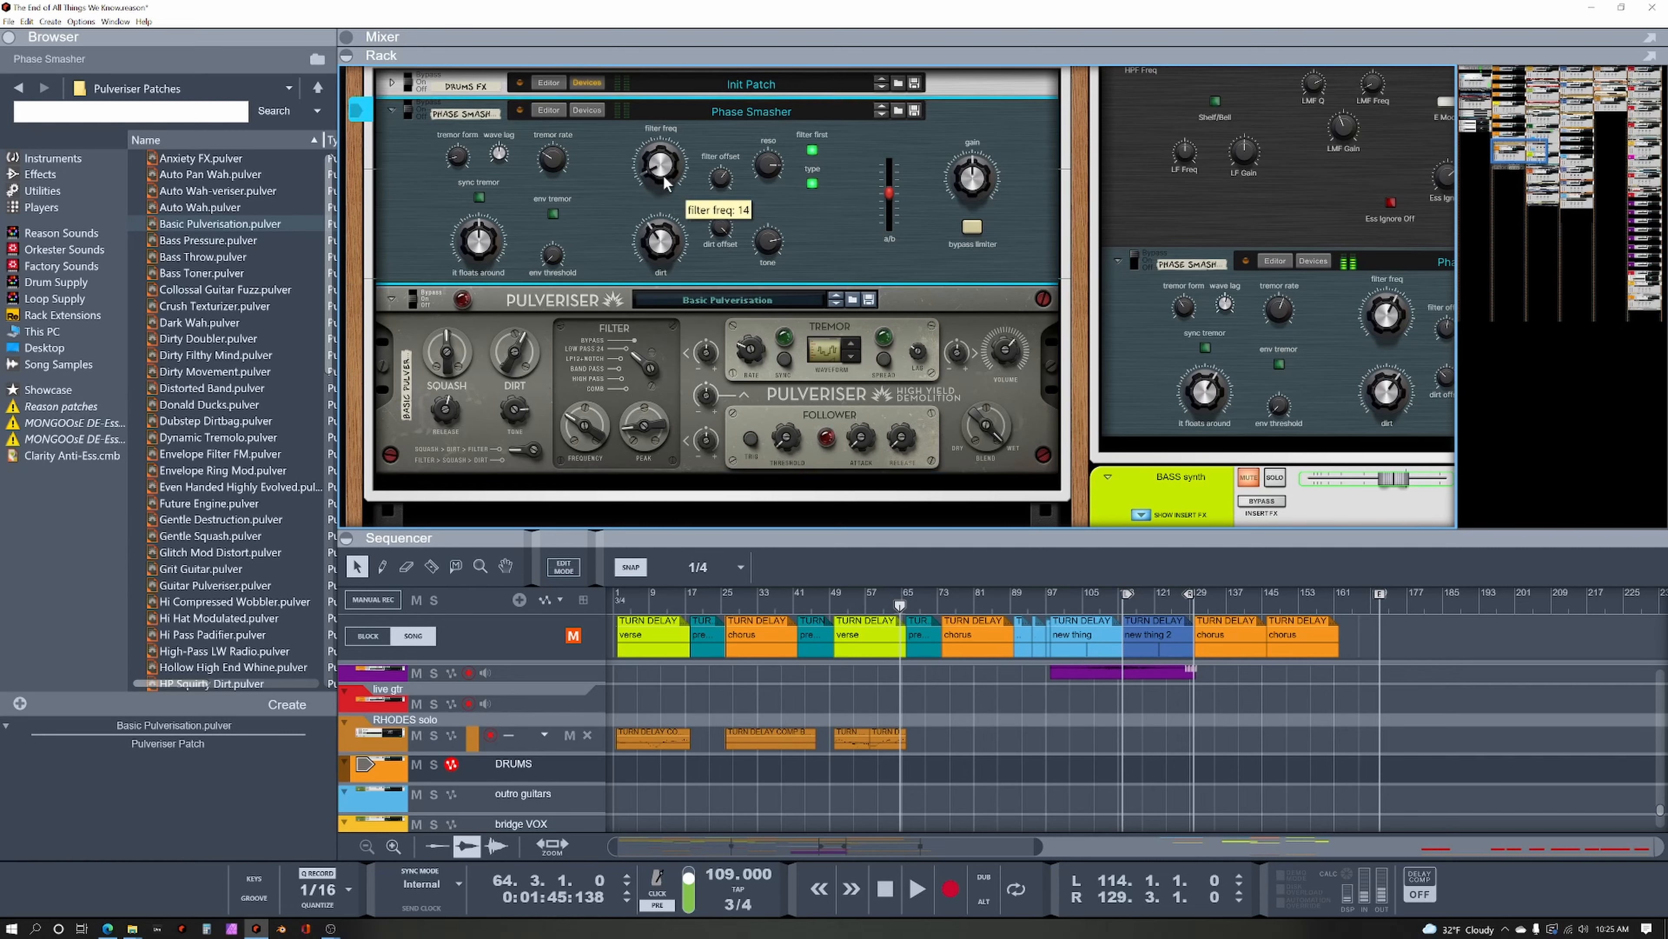
{"action": "left_click_drag", "start_coordinate": [665, 157], "coordinate": [665, 156]}
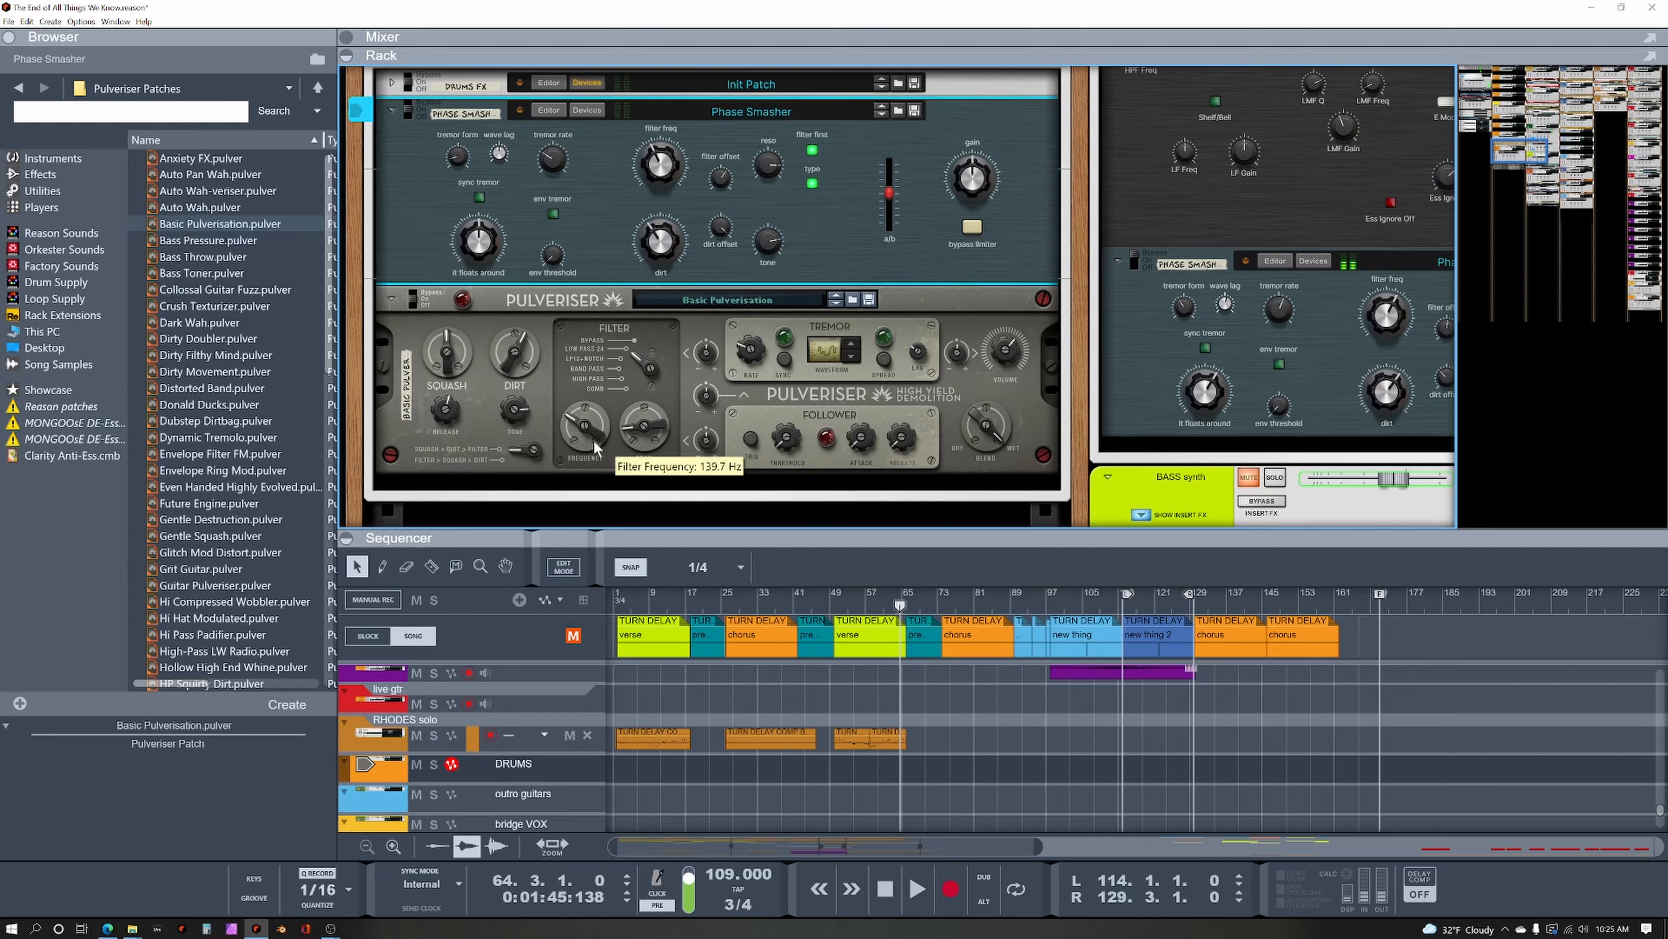
Raise Pulveriser's filter frequency to about 442.3 Hz and compare it with the Phase Smasher's filter offset knob.
{"action": "left_click", "coordinate": [584, 428]}
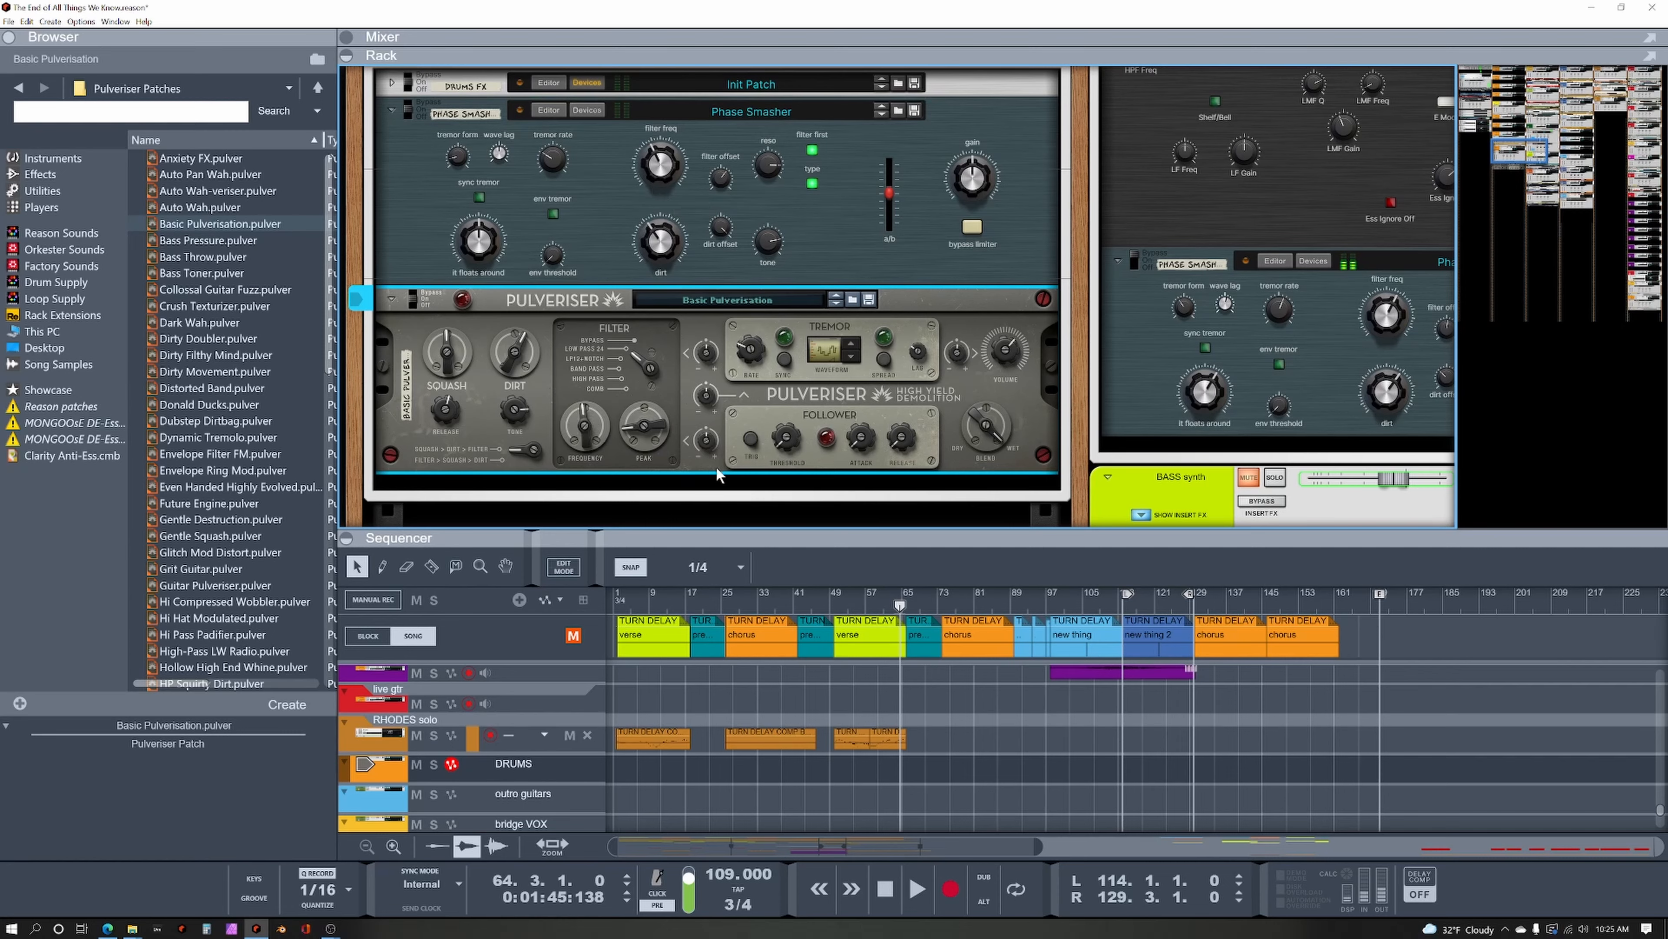
{"action": "mouse_move", "coordinate": [589, 431]}
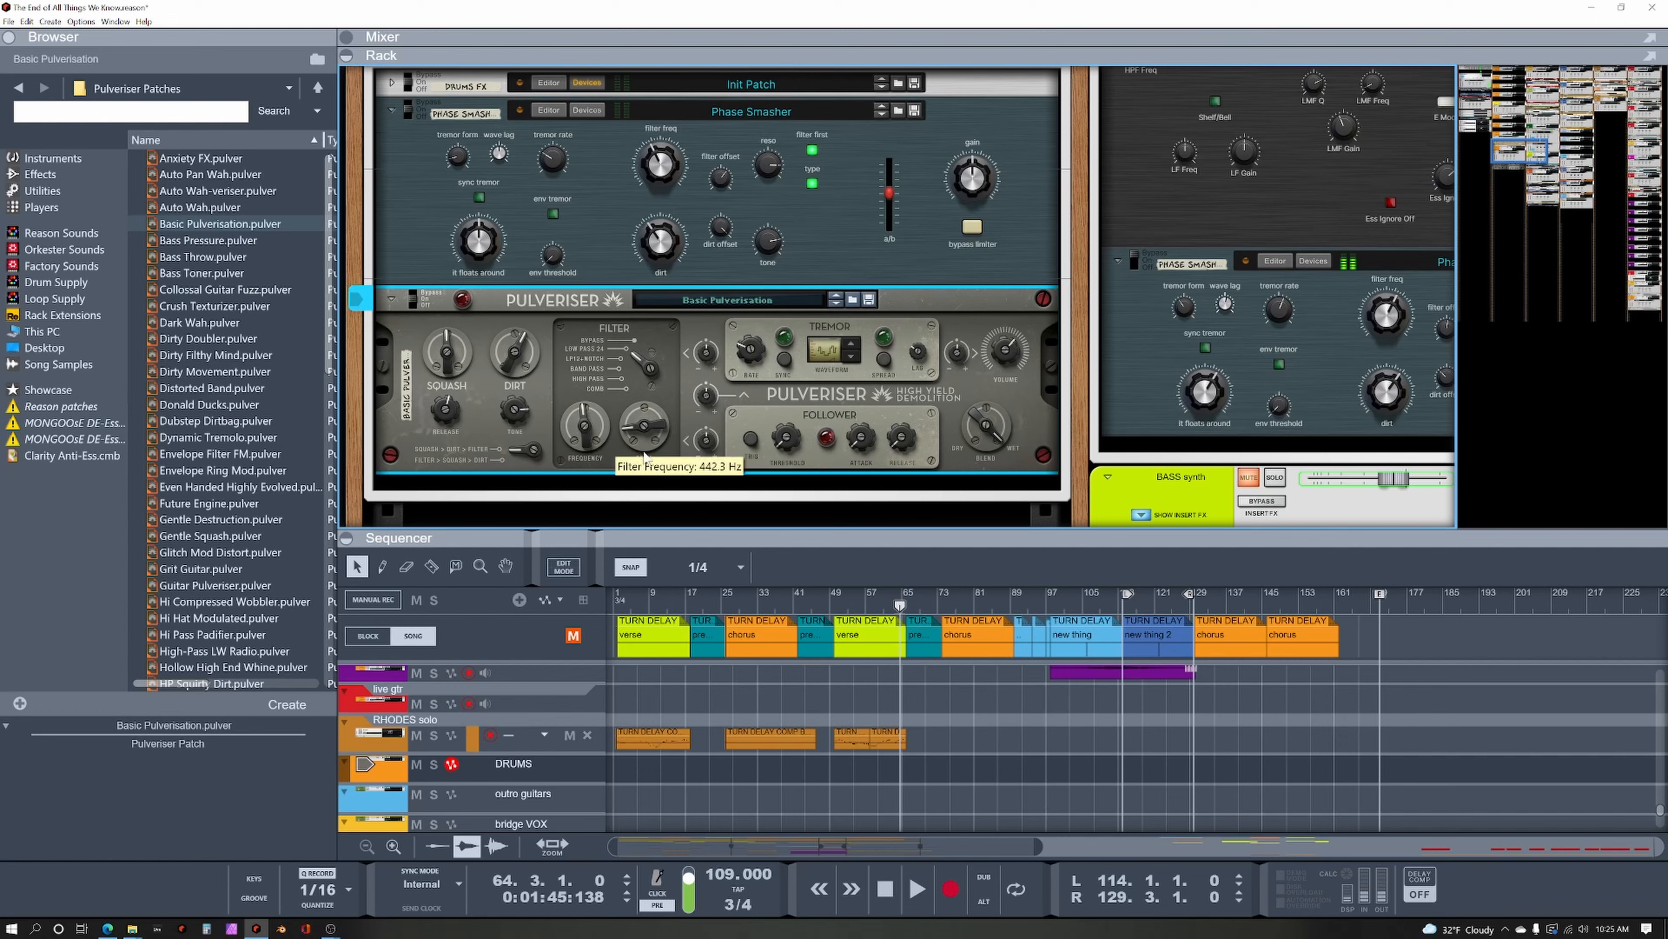
{"action": "left_click", "coordinate": [721, 189]}
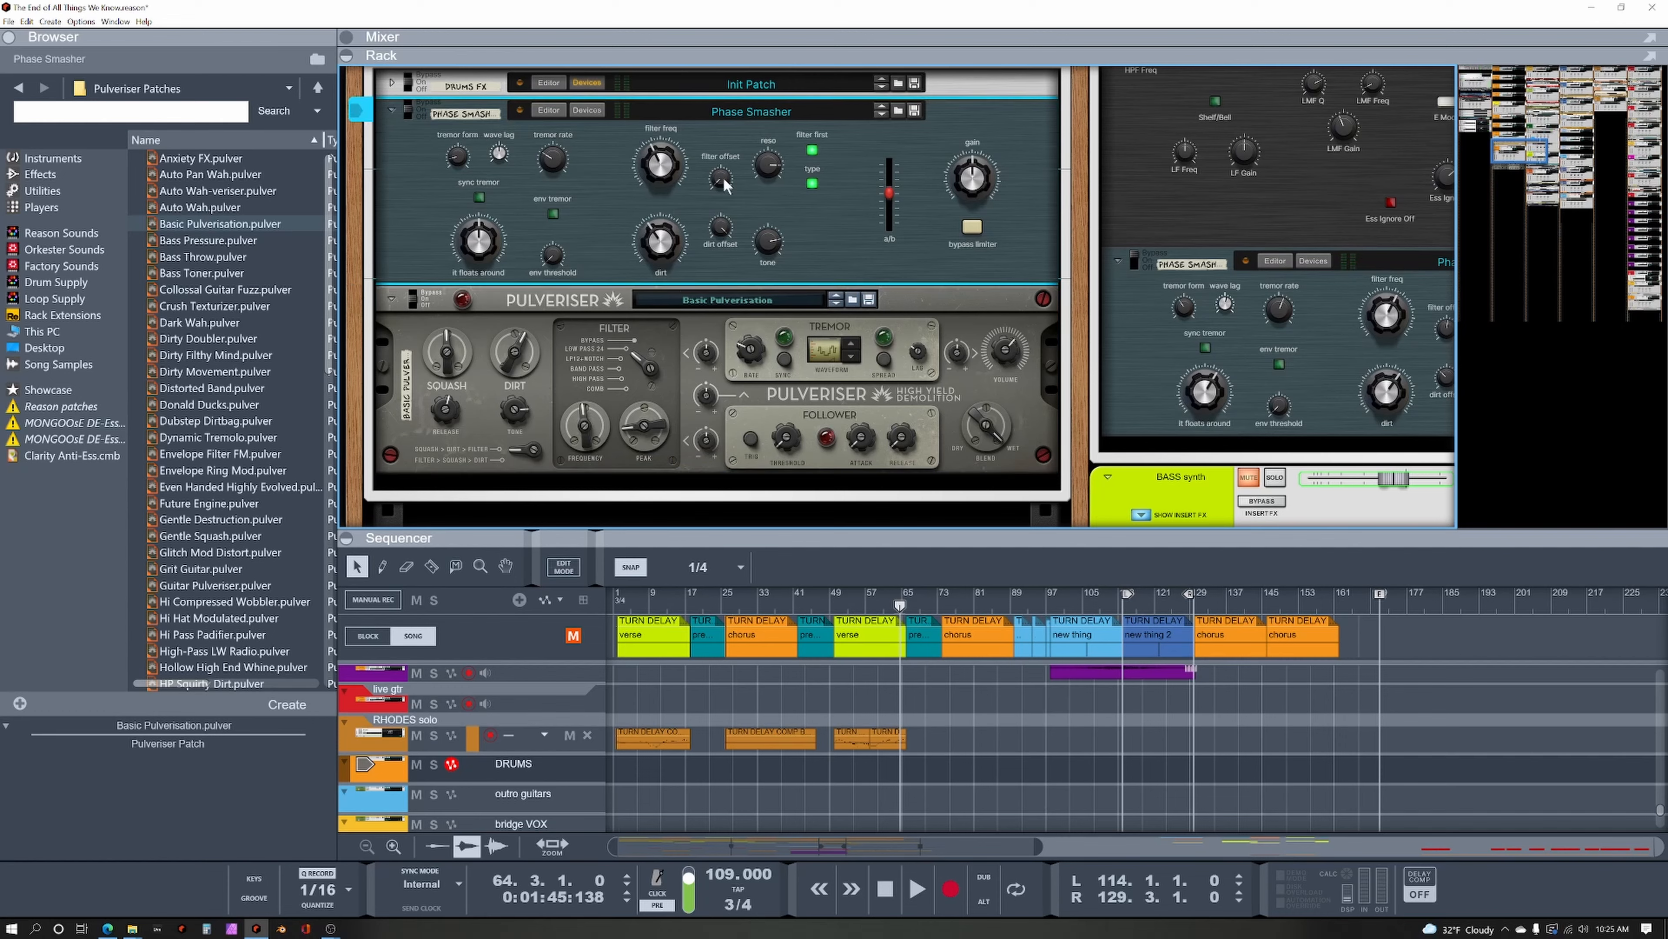
{"action": "mouse_move", "coordinate": [725, 177]}
{"action": "mouse_move", "coordinate": [586, 438]}
Demonstrate the Phase Smasher's reso knob against Pulveriser's peak knob, raising the peak to about 78% and lowering it again.
{"action": "mouse_move", "coordinate": [774, 174]}
{"action": "left_mouse_down"}
{"action": "mouse_move", "coordinate": [787, 133]}
{"action": "mouse_move", "coordinate": [779, 190]}
{"action": "left_mouse_up"}
{"action": "left_click", "coordinate": [644, 426]}
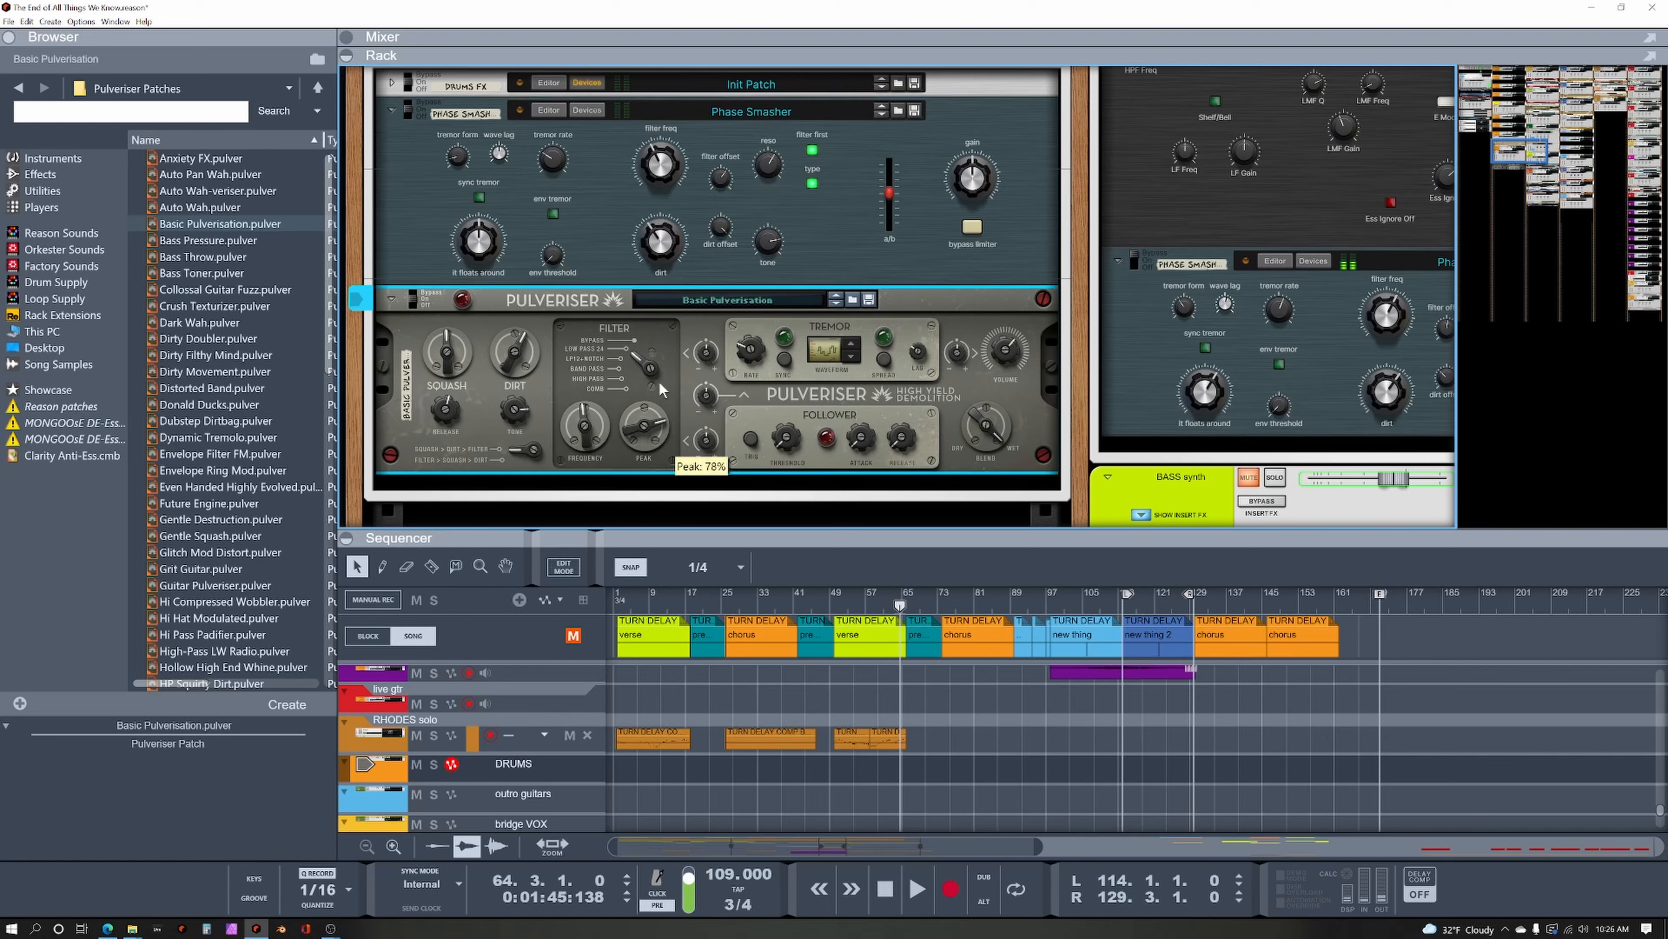
{"action": "left_click_drag", "start_coordinate": [660, 389], "coordinate": [638, 469]}
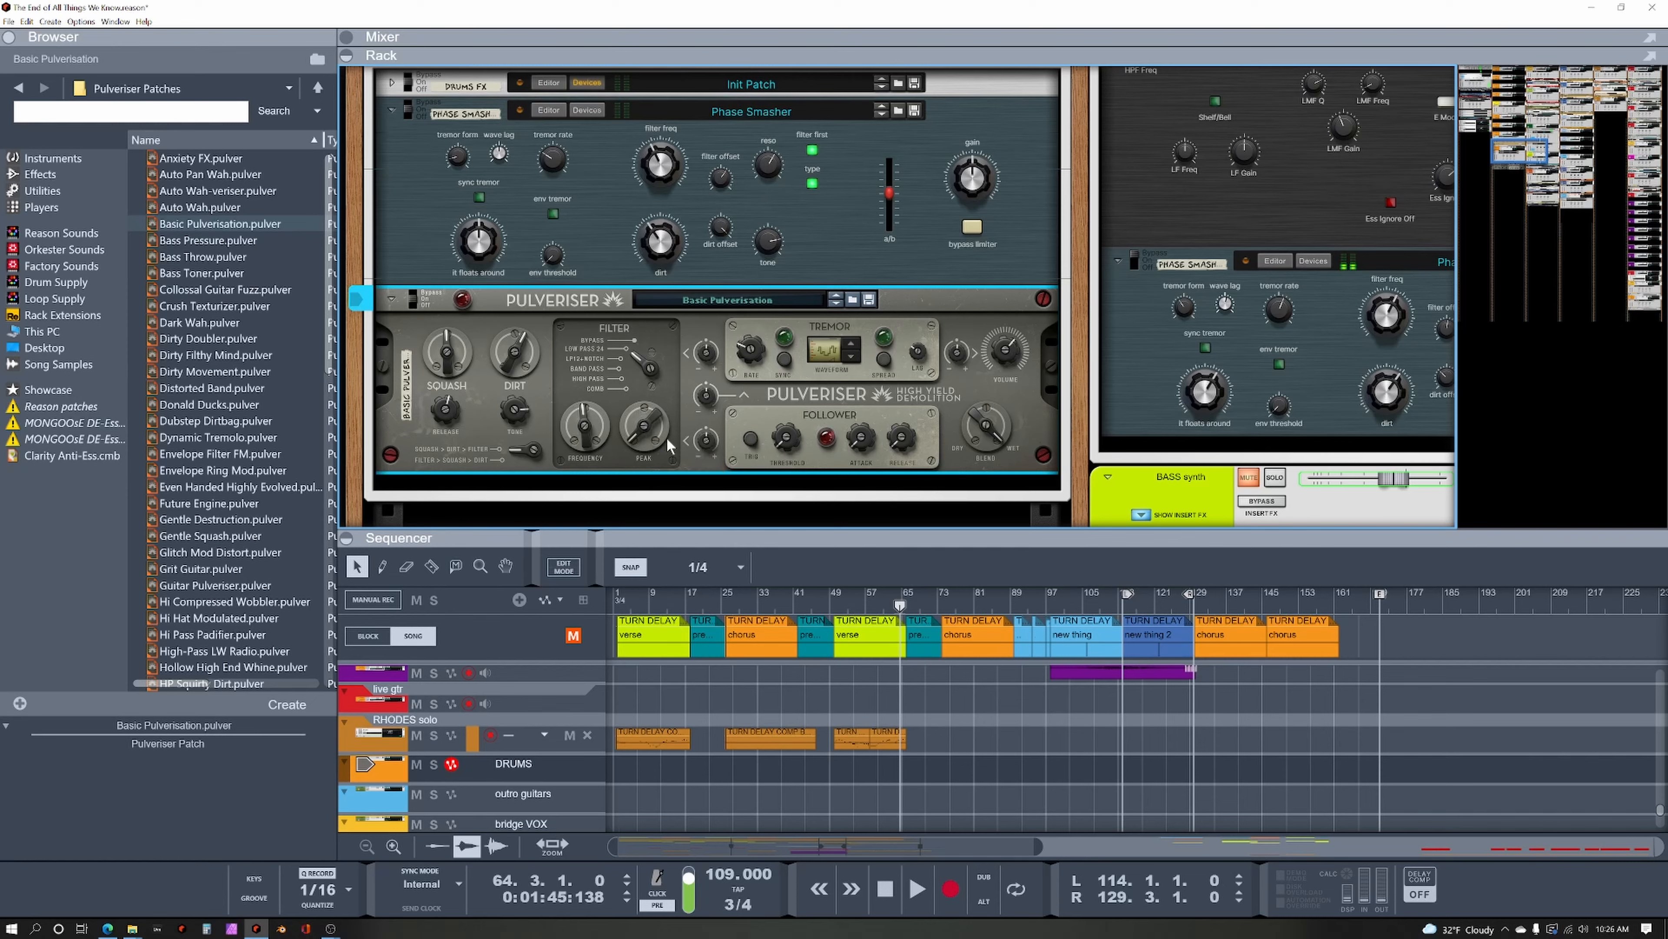
{"action": "mouse_move", "coordinate": [668, 445]}
{"action": "mouse_move", "coordinate": [775, 175]}
Switch the Phase Smasher's filter first off and on beside Pulveriser's signal-order switch, and step through Pulveriser's filter modes.
{"action": "left_click", "coordinate": [813, 151]}
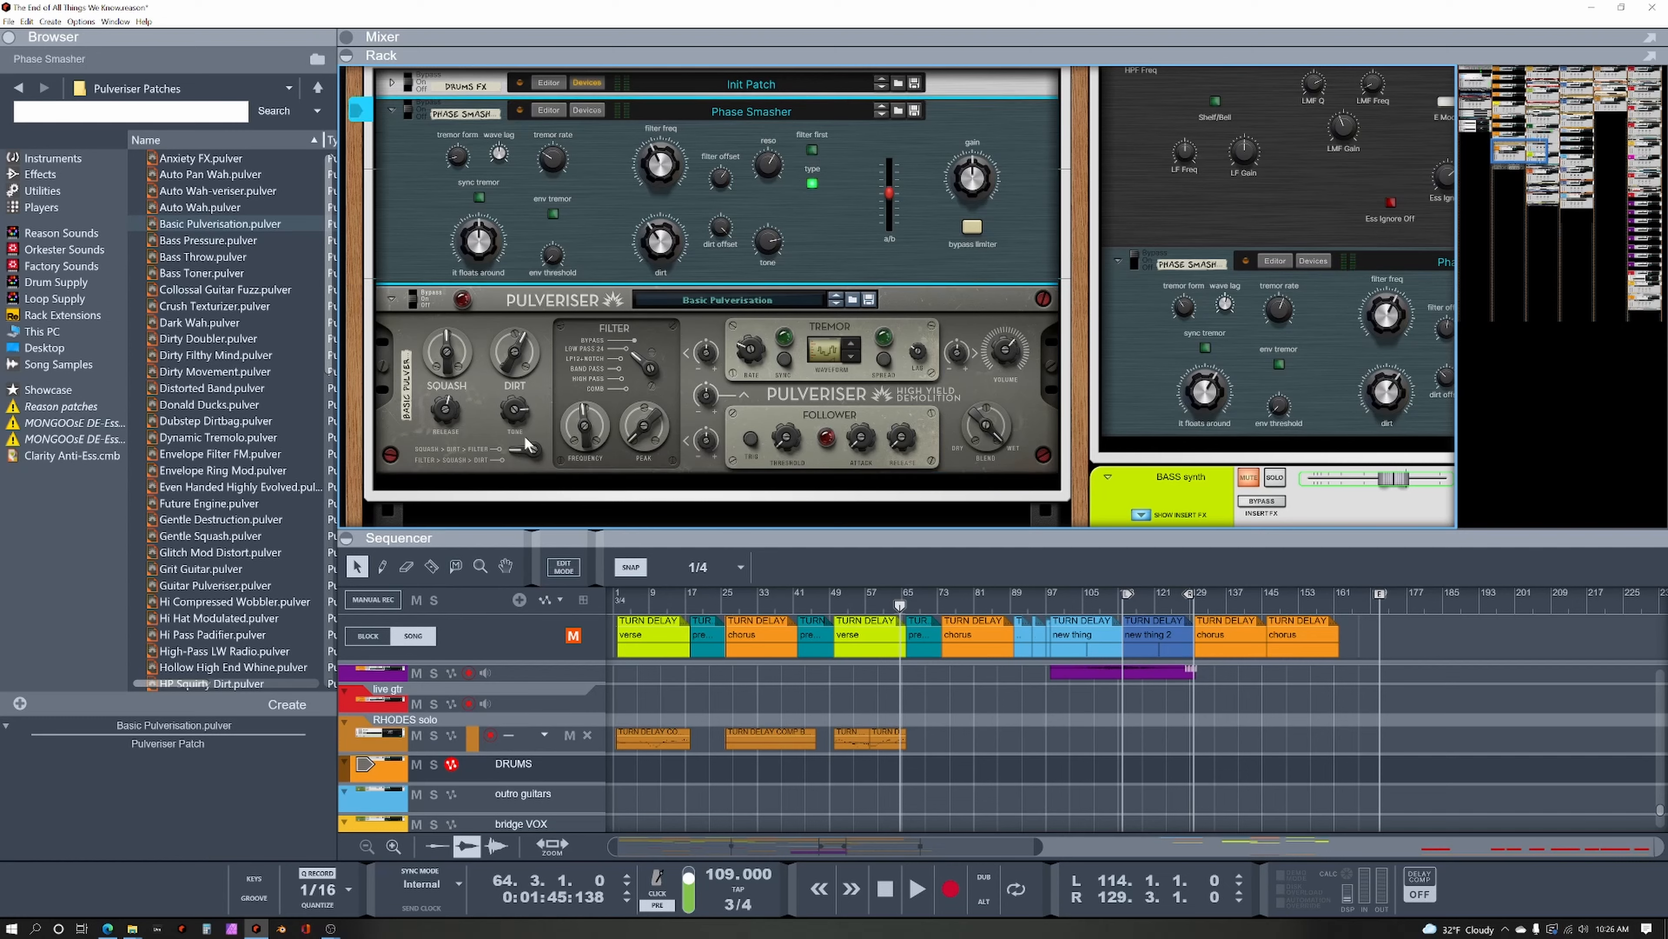
{"action": "left_click", "coordinate": [519, 453]}
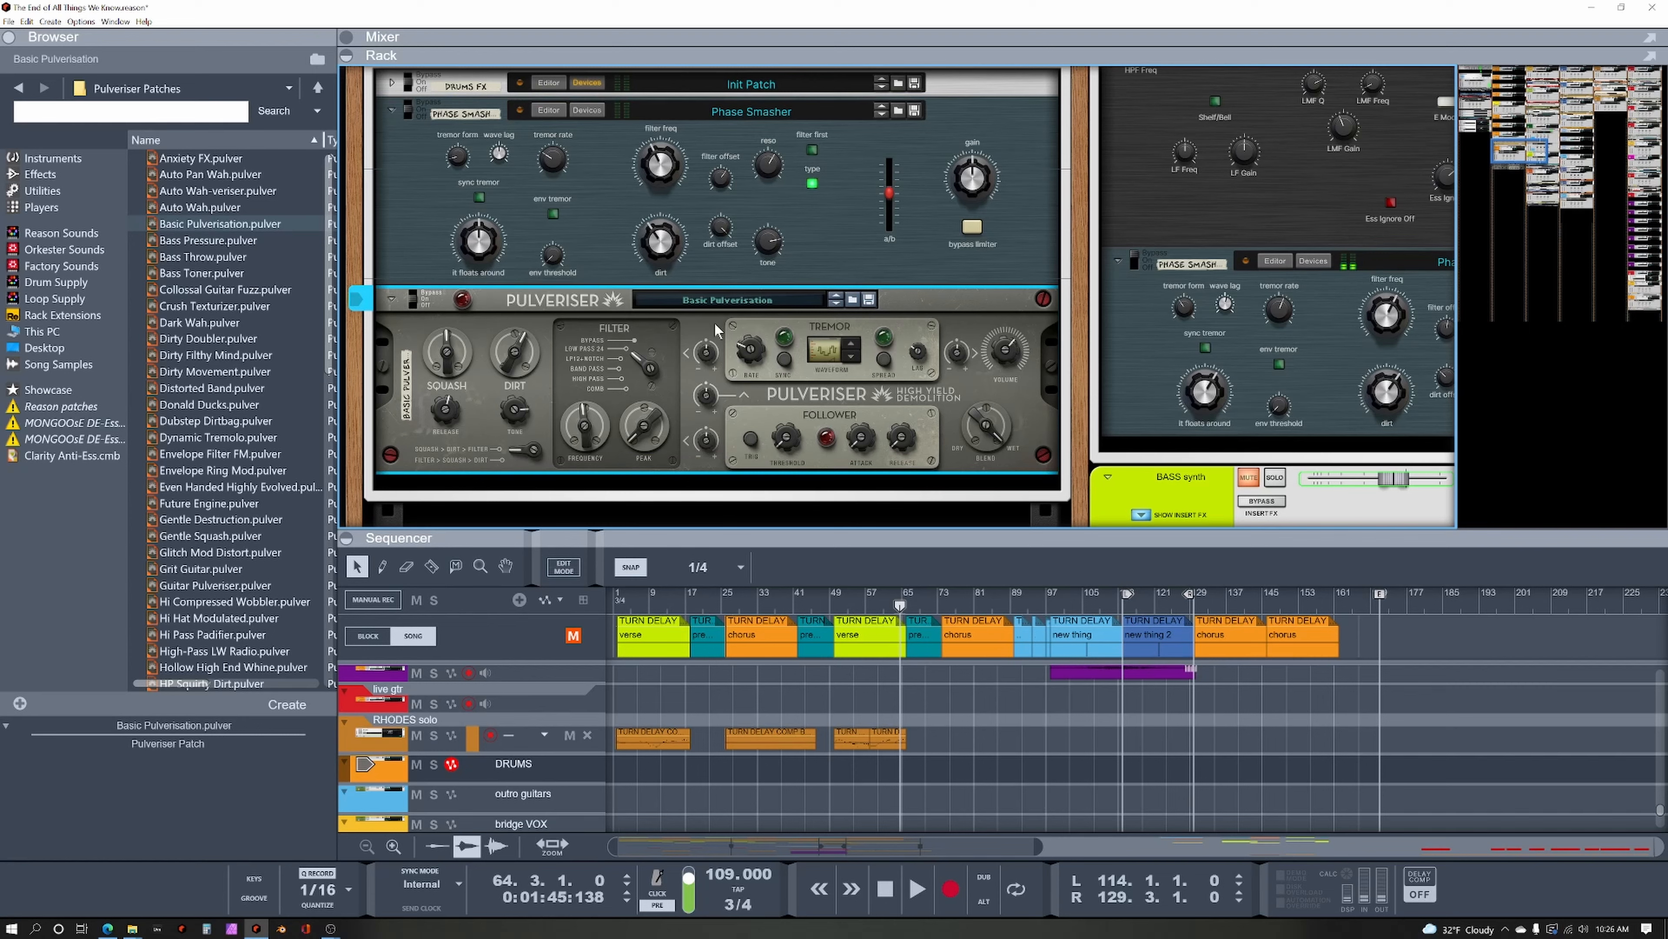
{"action": "left_click", "coordinate": [813, 150]}
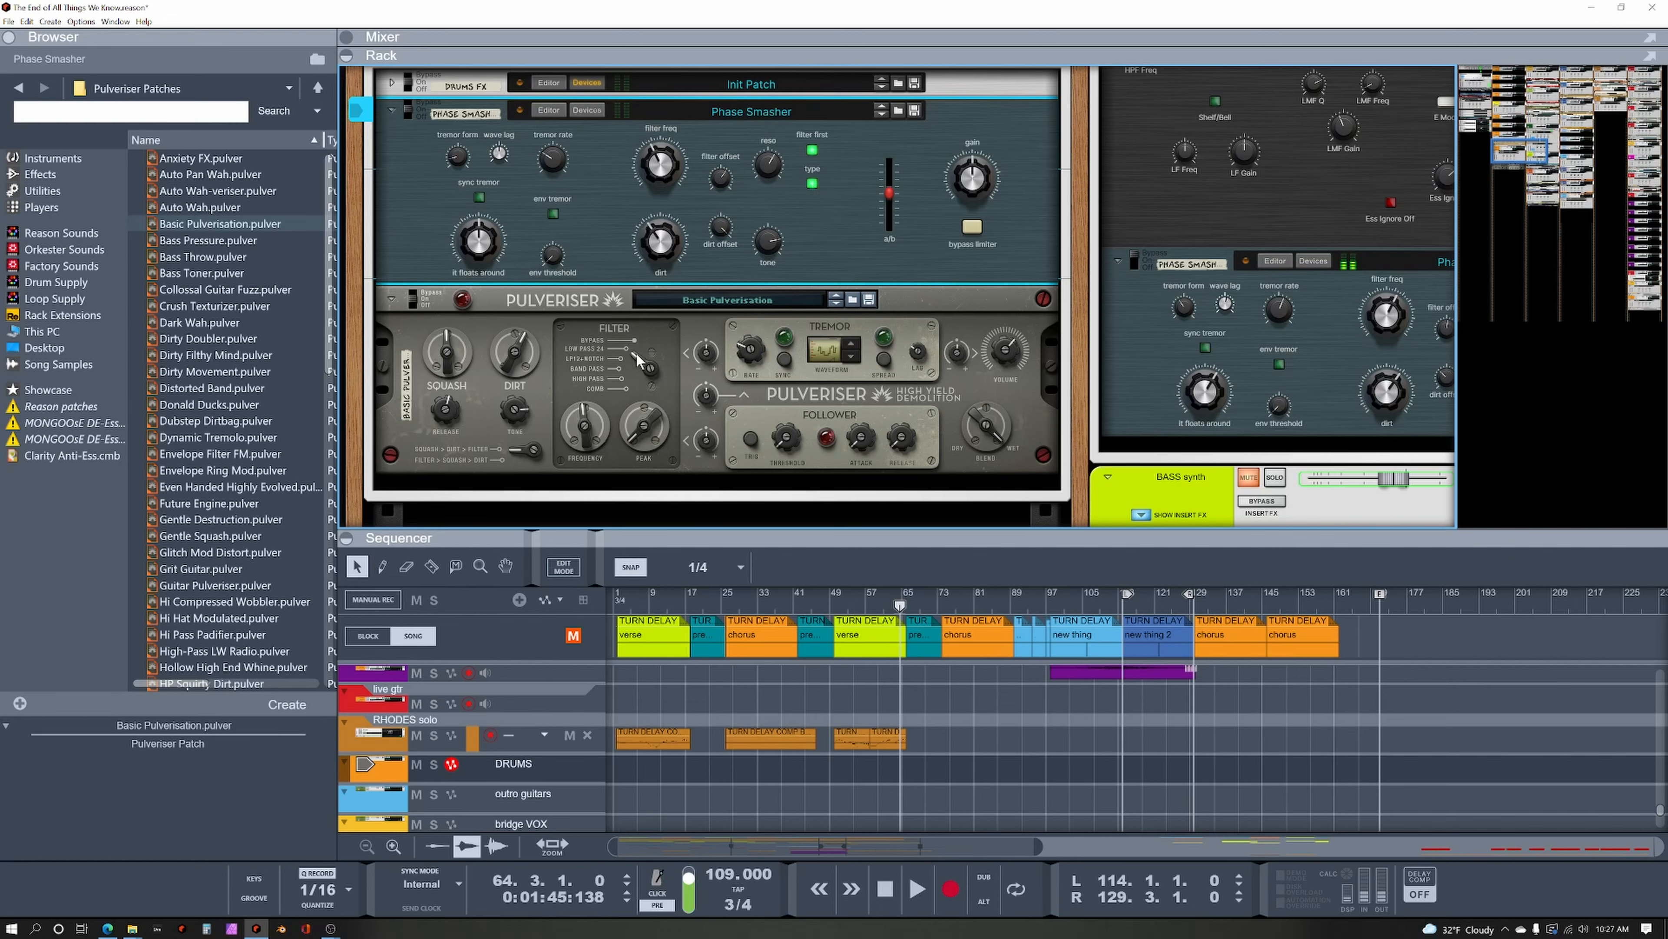
{"action": "left_click_drag", "start_coordinate": [644, 365], "coordinate": [647, 411]}
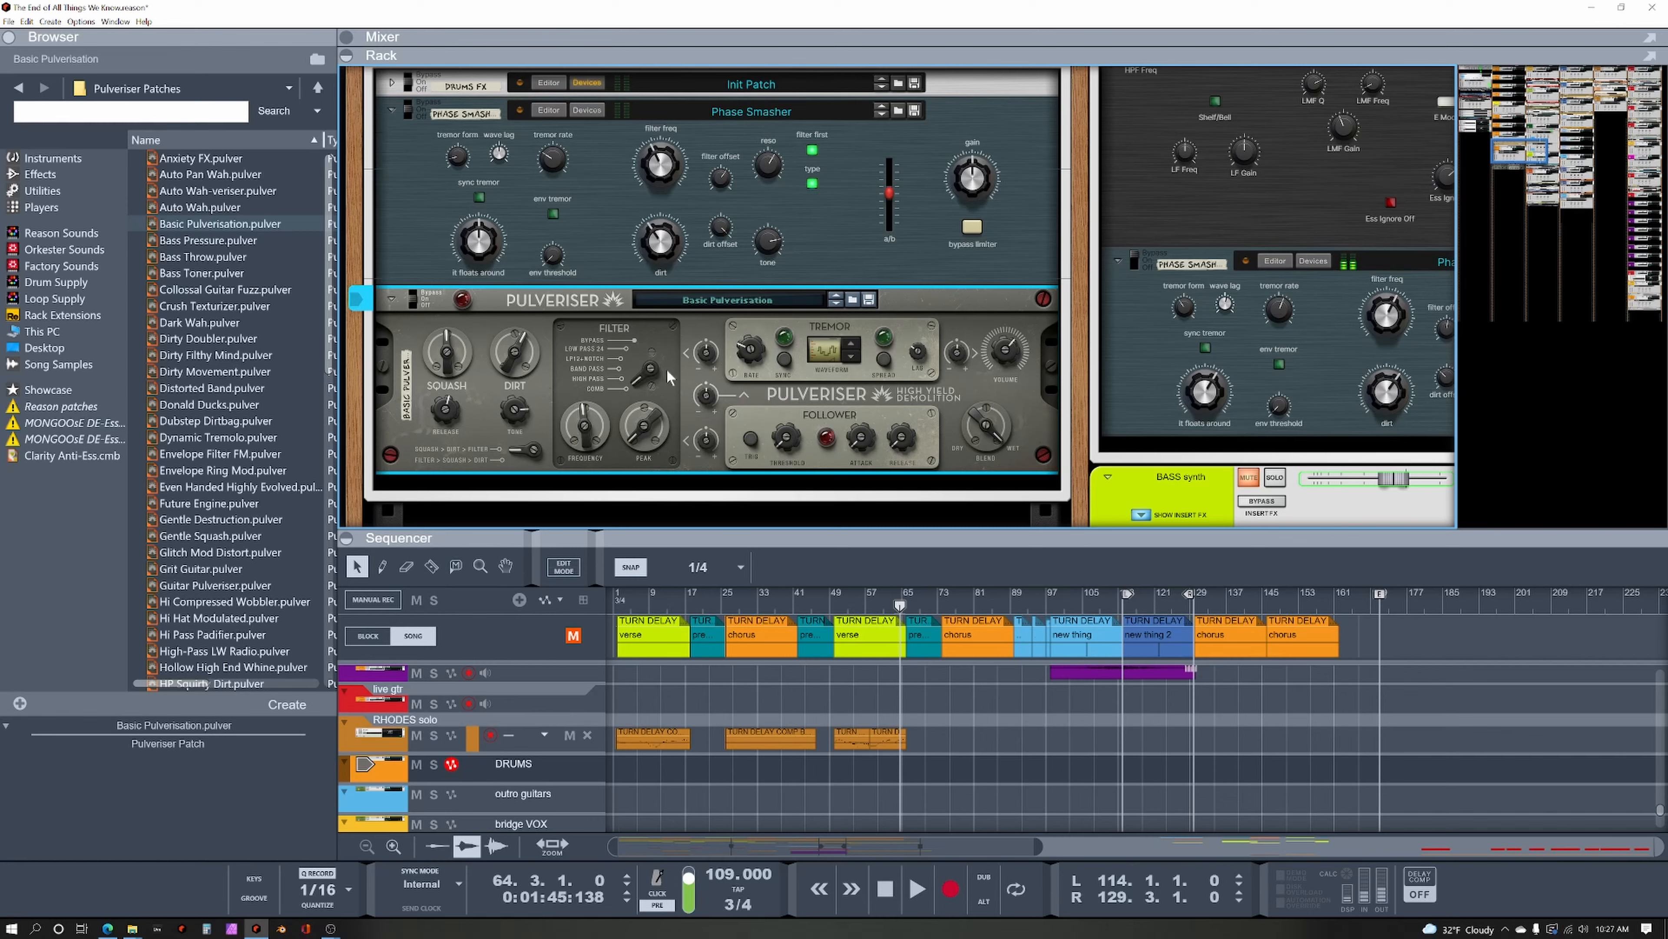
{"action": "left_click_drag", "start_coordinate": [631, 395], "coordinate": [653, 348]}
Sweep the Phase Smasher's a/b fader up and down and return it to its middle position.
{"action": "left_click_drag", "start_coordinate": [890, 194], "coordinate": [905, 160]}
{"action": "mouse_move", "coordinate": [912, 226]}
{"action": "left_mouse_down"}
{"action": "mouse_move", "coordinate": [914, 249]}
{"action": "mouse_move", "coordinate": [913, 192]}
{"action": "left_mouse_up"}
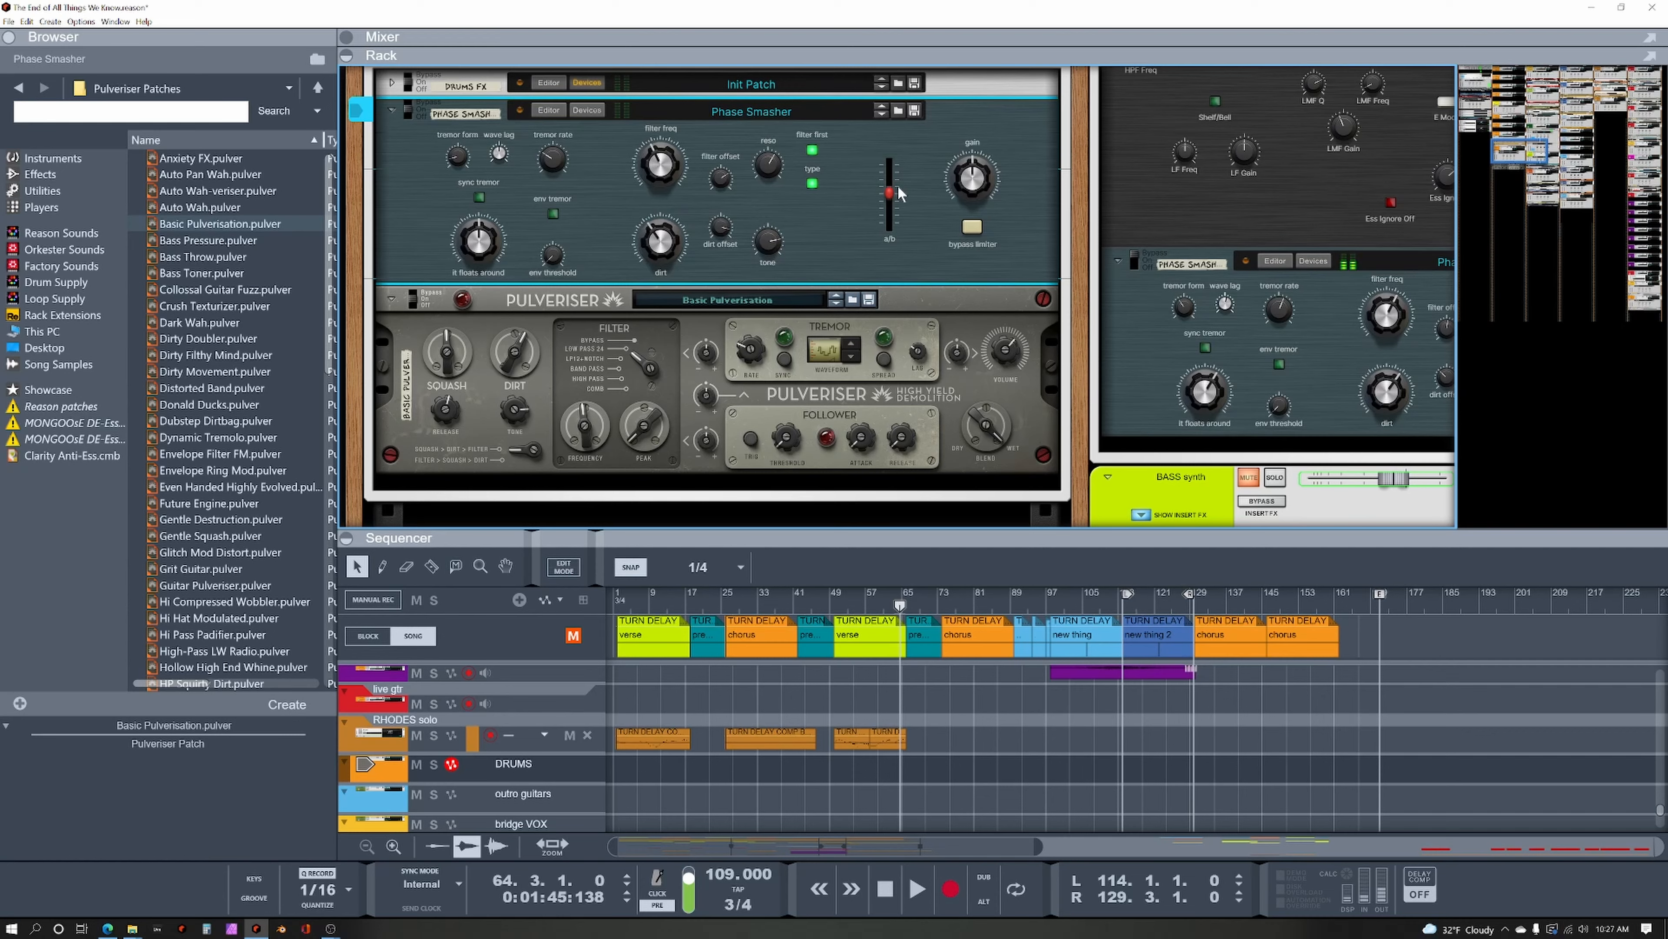
{"action": "mouse_move", "coordinate": [894, 191]}
{"action": "left_mouse_down"}
{"action": "mouse_move", "coordinate": [893, 168]}
{"action": "mouse_move", "coordinate": [898, 220]}
{"action": "mouse_move", "coordinate": [899, 201]}
{"action": "left_mouse_up"}
Demonstrate the Phase Smasher's gain knob up to 127 and reset it to its default.
{"action": "mouse_move", "coordinate": [992, 194]}
{"action": "left_click_drag", "start_coordinate": [977, 180], "coordinate": [983, 144]}
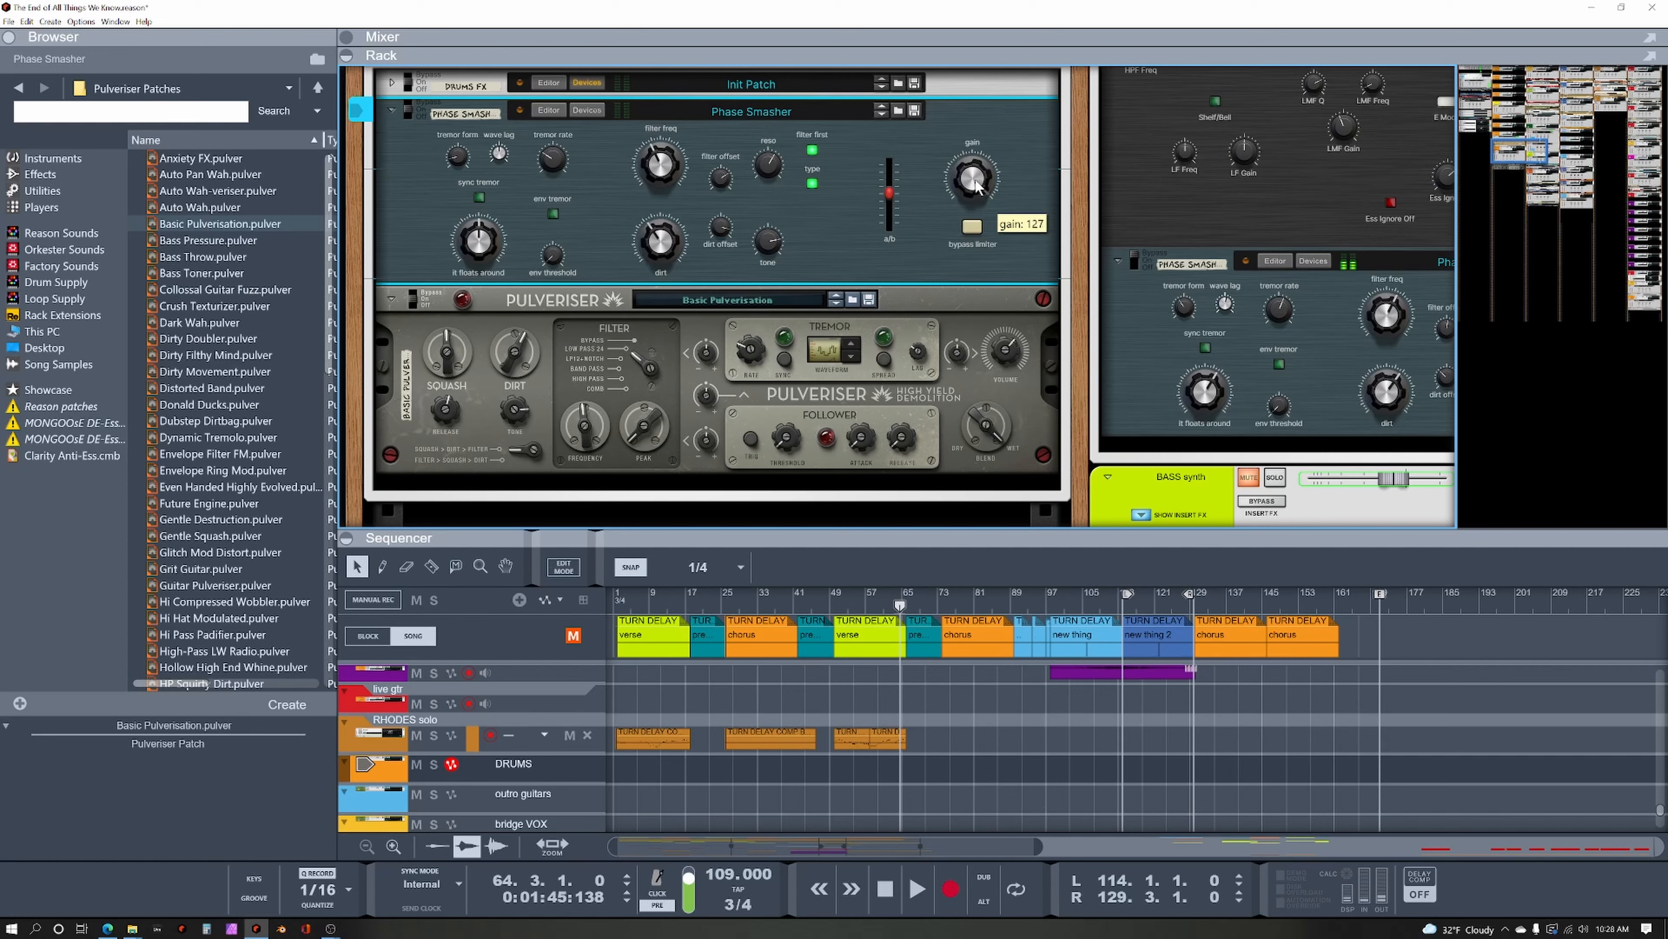
{"action": "left_click", "coordinate": [977, 188], "text": "ctrl"}
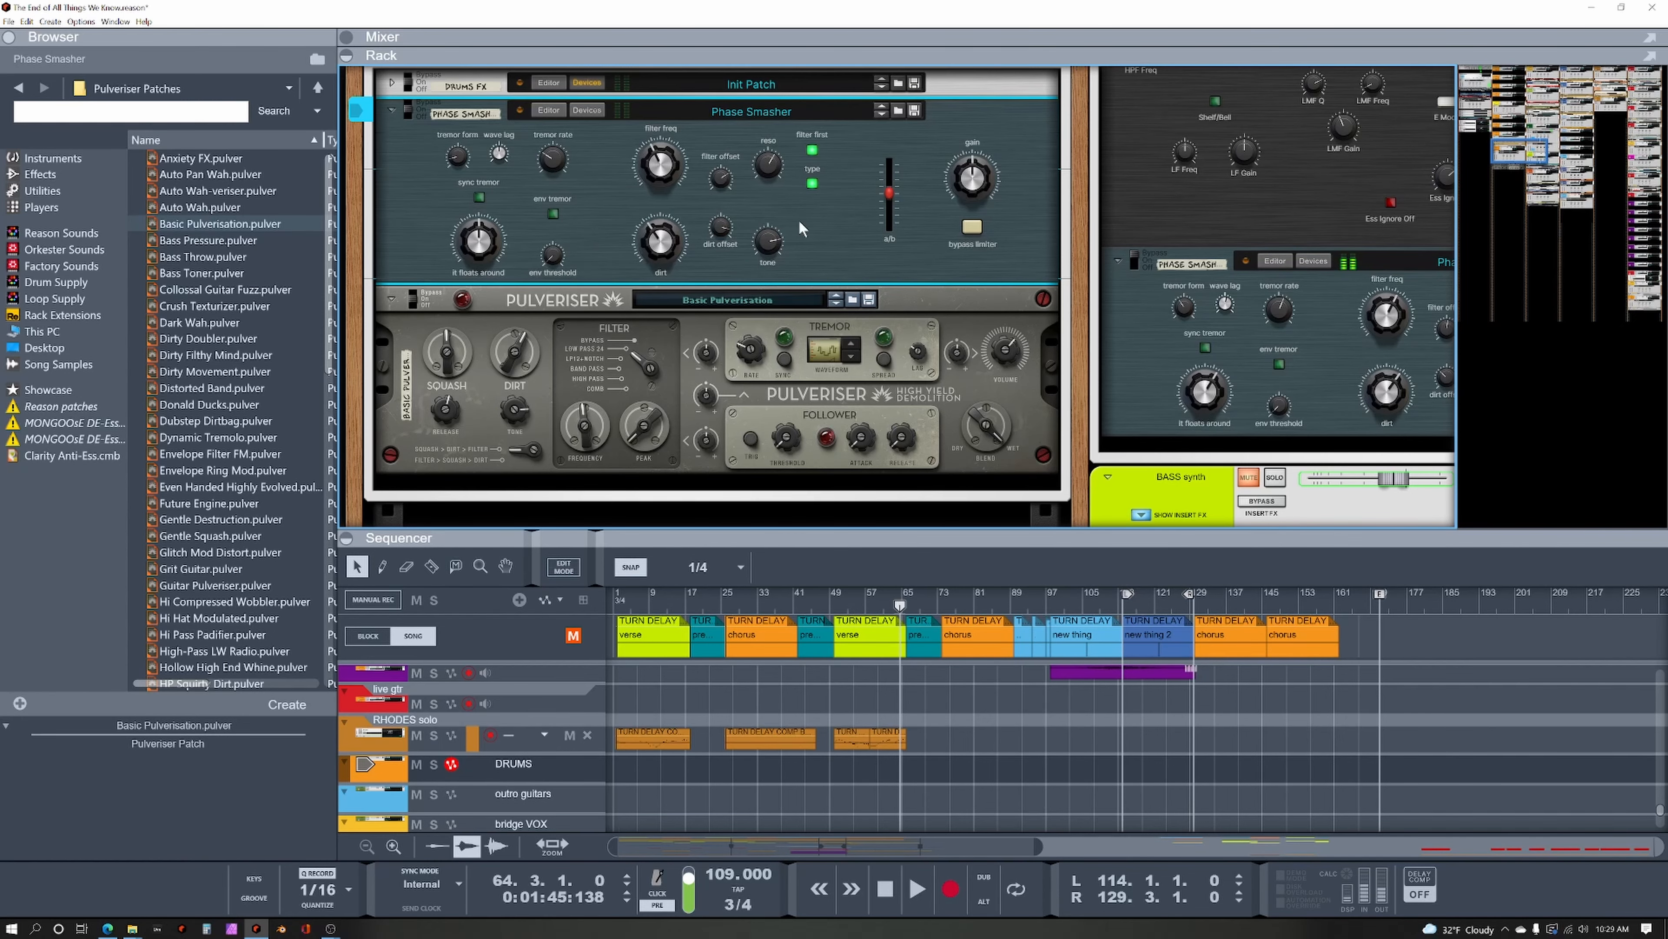
Delete the Pulveriser from the DRUMS insert effects, keeping the Phase Smasher.
{"action": "scroll", "coordinate": [644, 167], "scroll_direction": "up", "scroll_amount": 2}
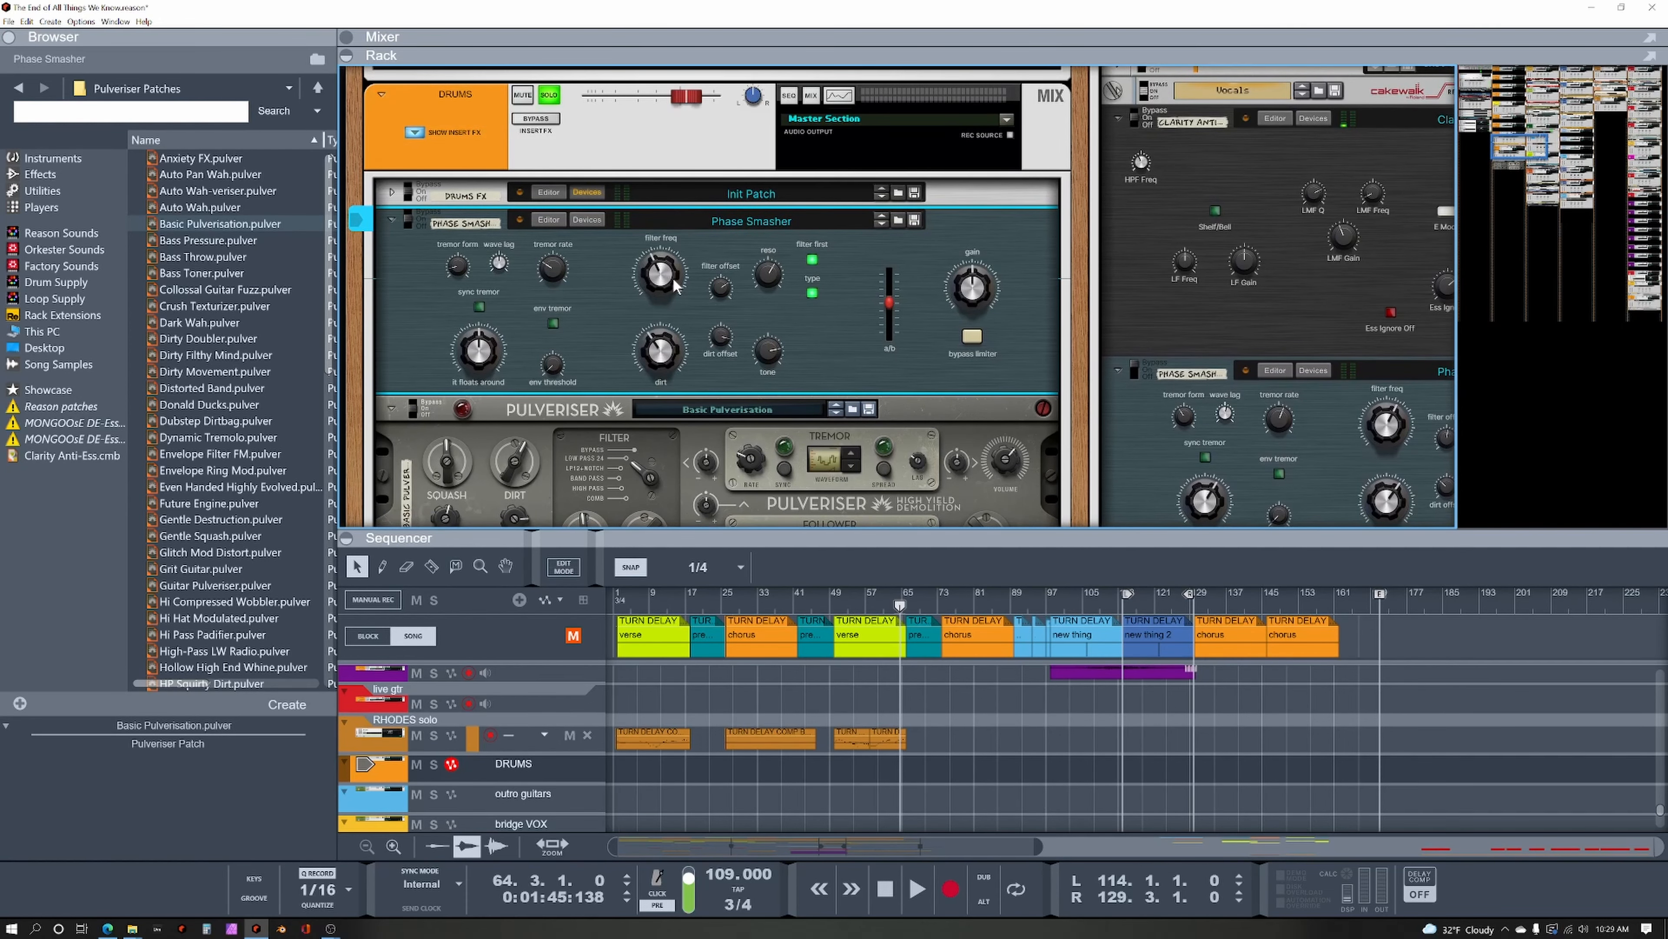
{"action": "left_click_drag", "start_coordinate": [722, 293], "coordinate": [680, 421]}
{"action": "left_click", "coordinate": [936, 419]}
{"action": "key", "text": "Delete"}
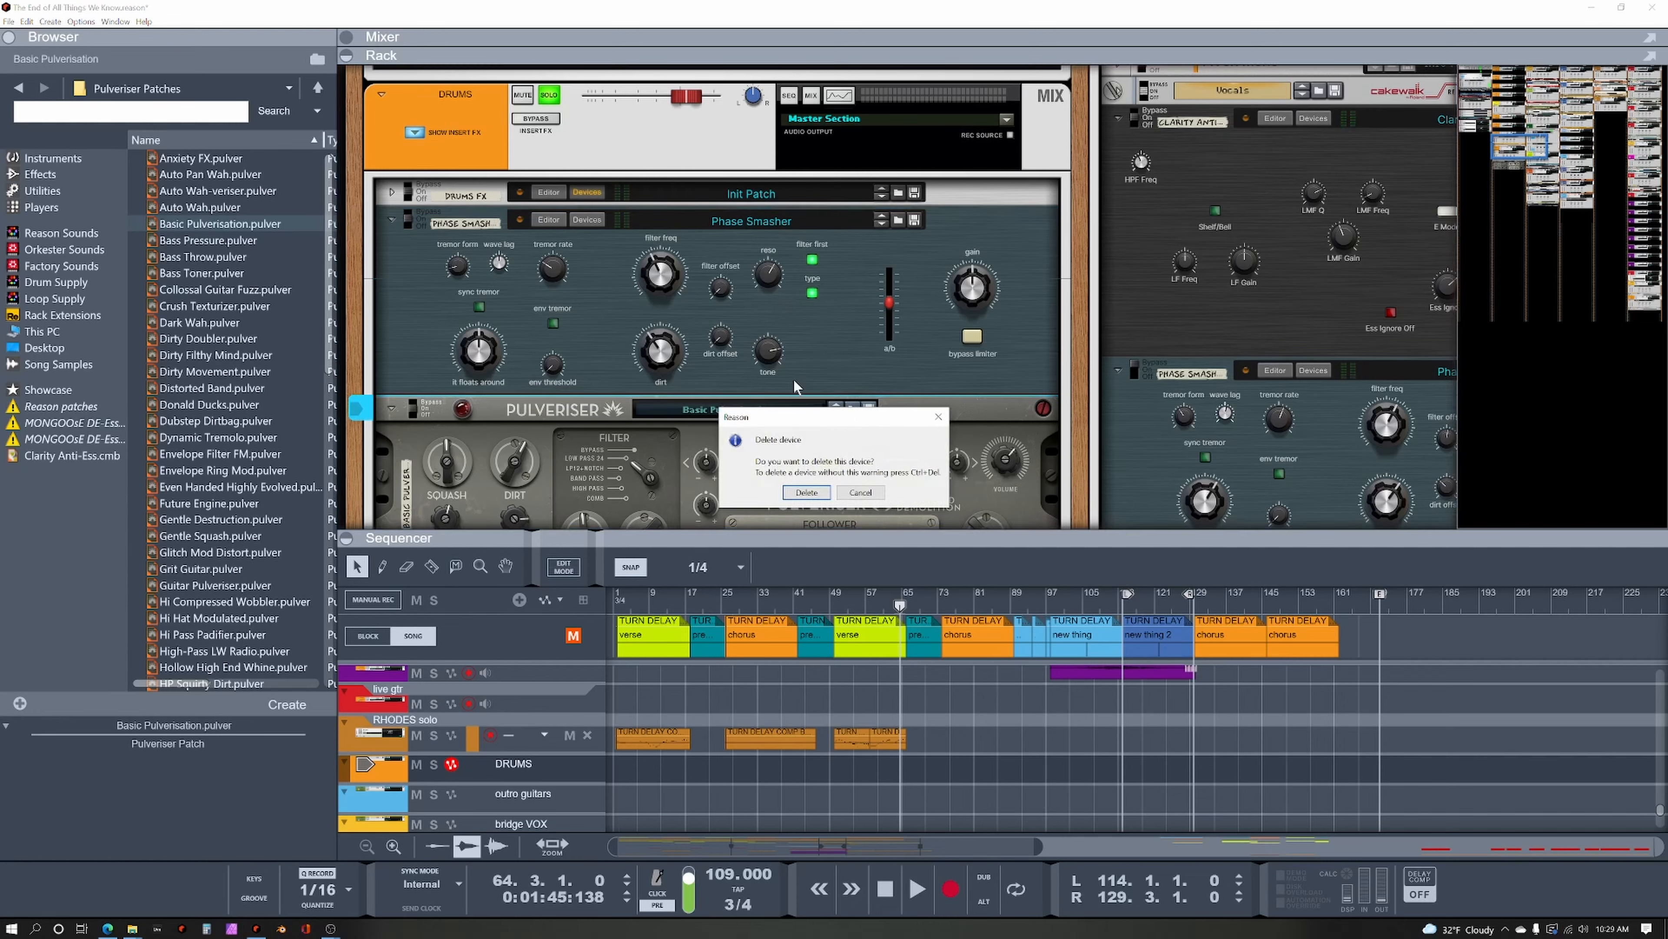
{"action": "left_click", "coordinate": [800, 488]}
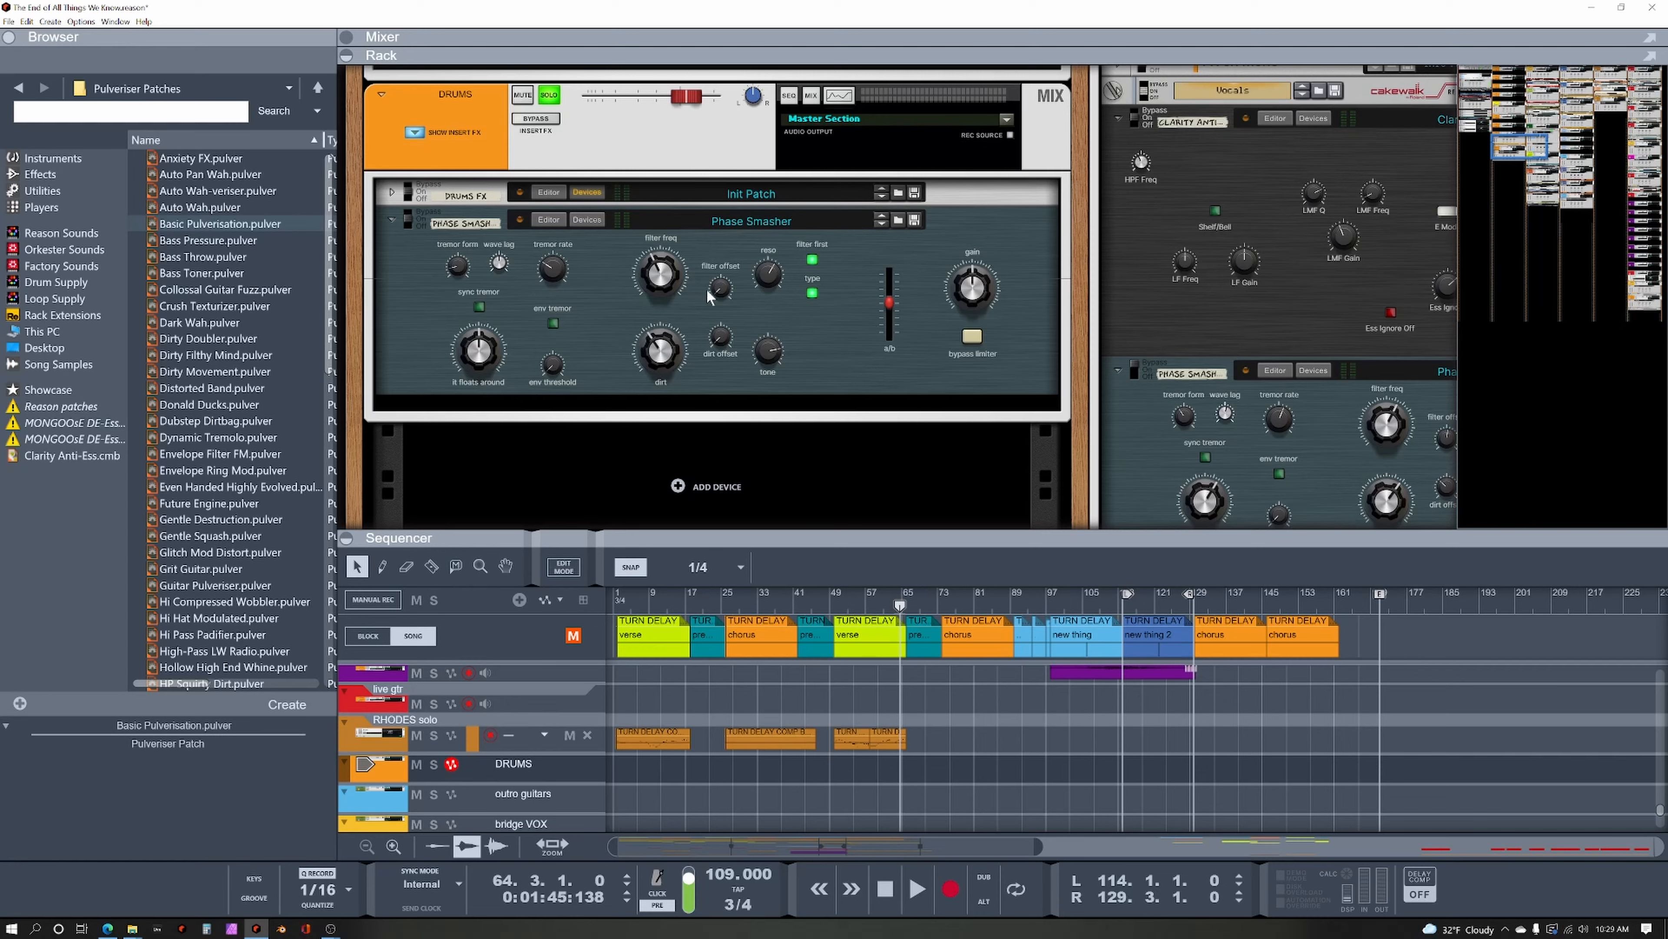
Check the drums playback briefly, turn off solo on the RHODES solo channel, and return to the DRUMS channel.
{"action": "key", "text": "space"}
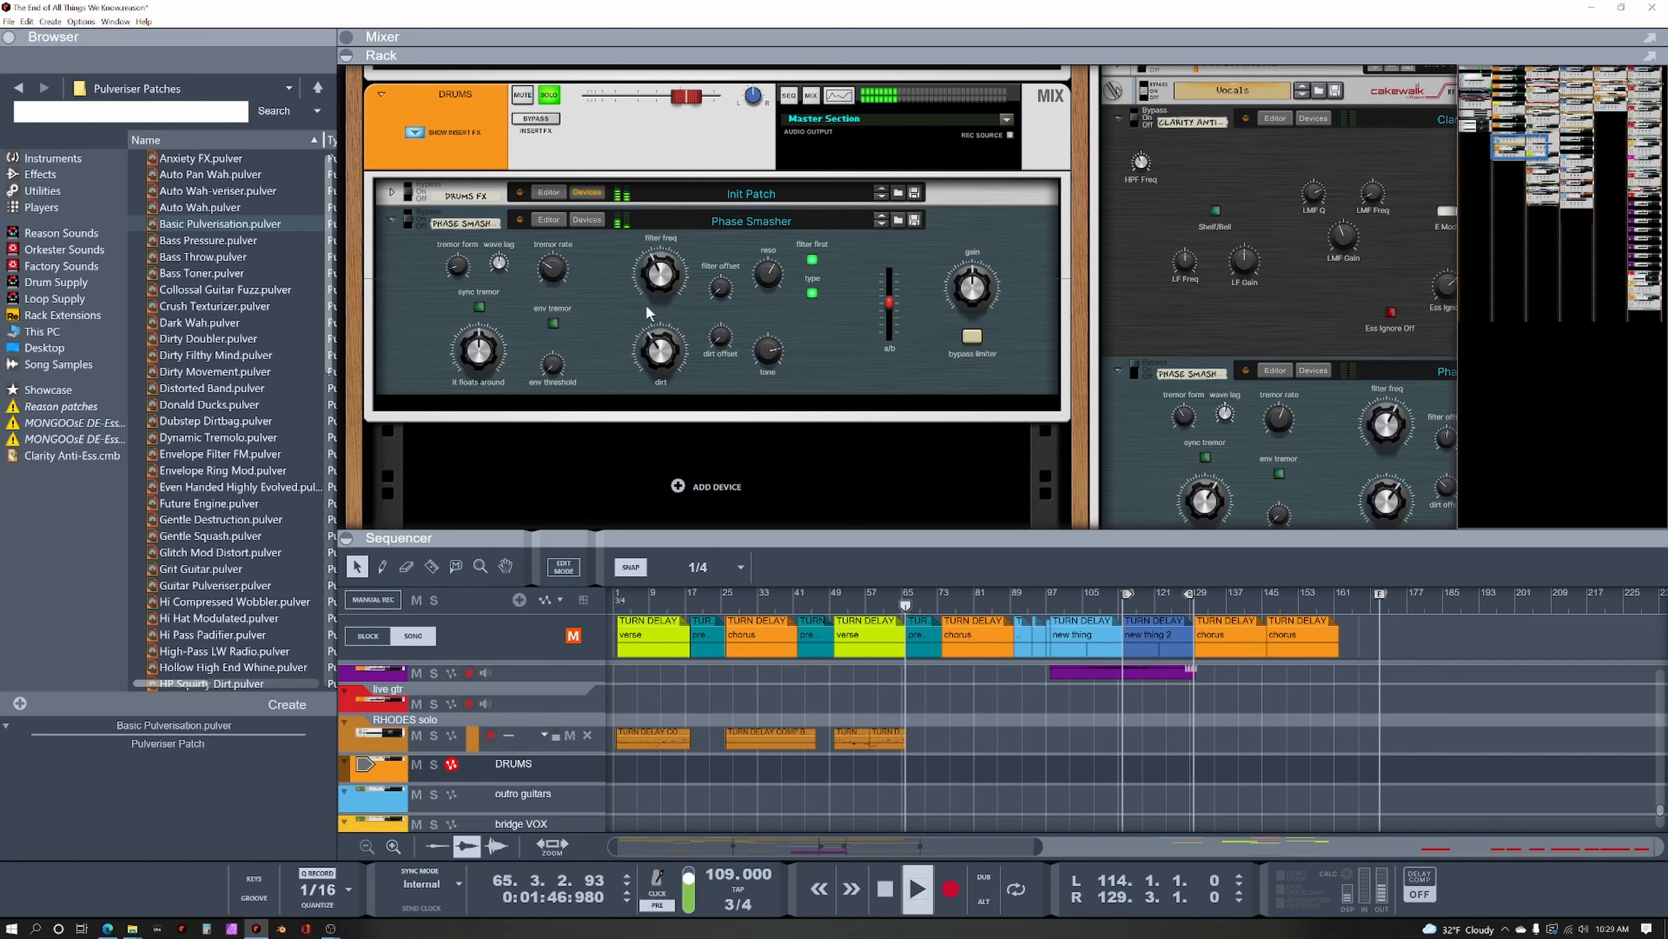
{"action": "key", "text": "space"}
{"action": "left_click", "coordinate": [377, 743]}
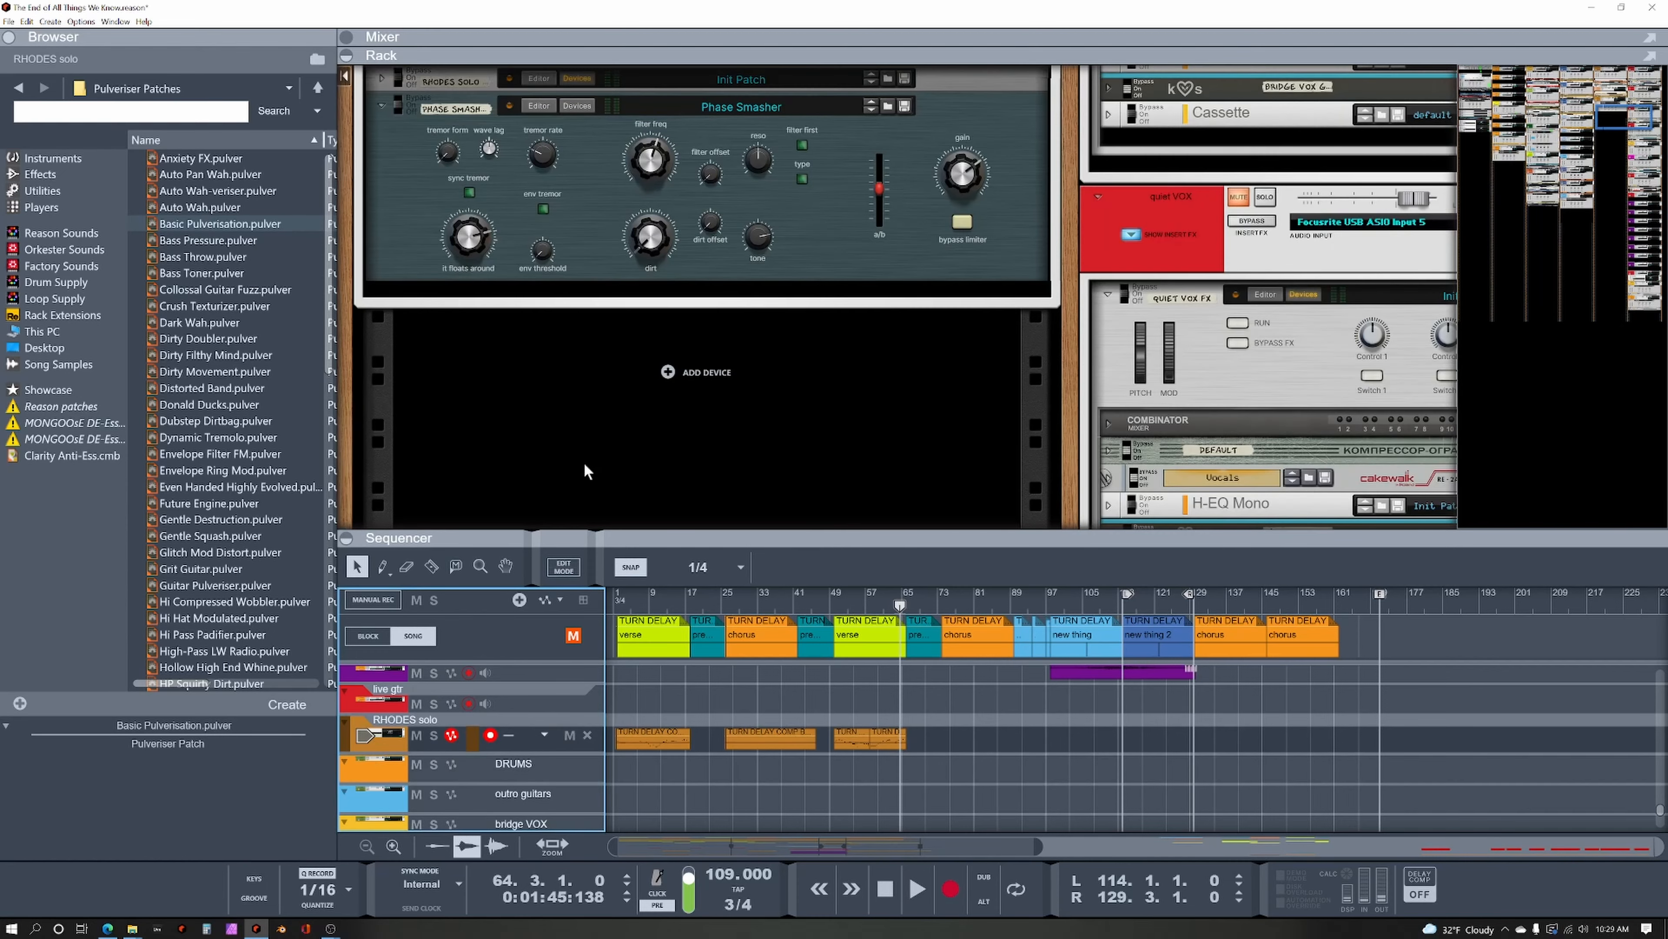
{"action": "scroll", "coordinate": [466, 284], "scroll_direction": "up", "scroll_amount": 2}
{"action": "left_click", "coordinate": [540, 93]}
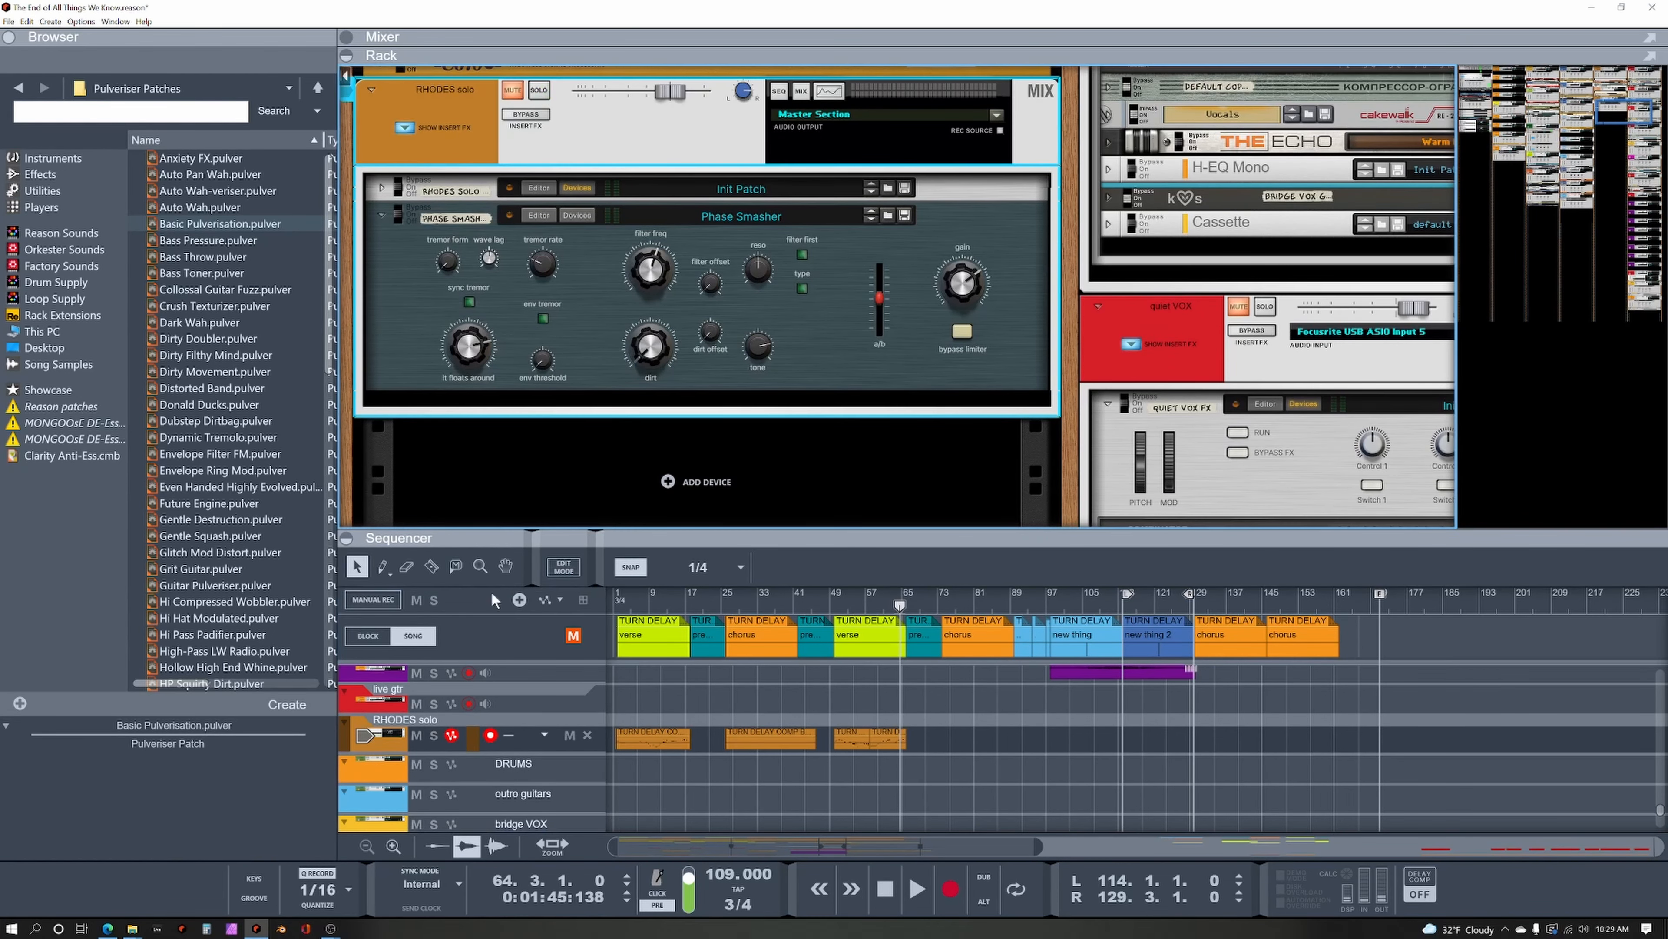
{"action": "left_click", "coordinate": [368, 782]}
{"action": "scroll", "coordinate": [821, 347], "scroll_direction": "up", "scroll_amount": 3}
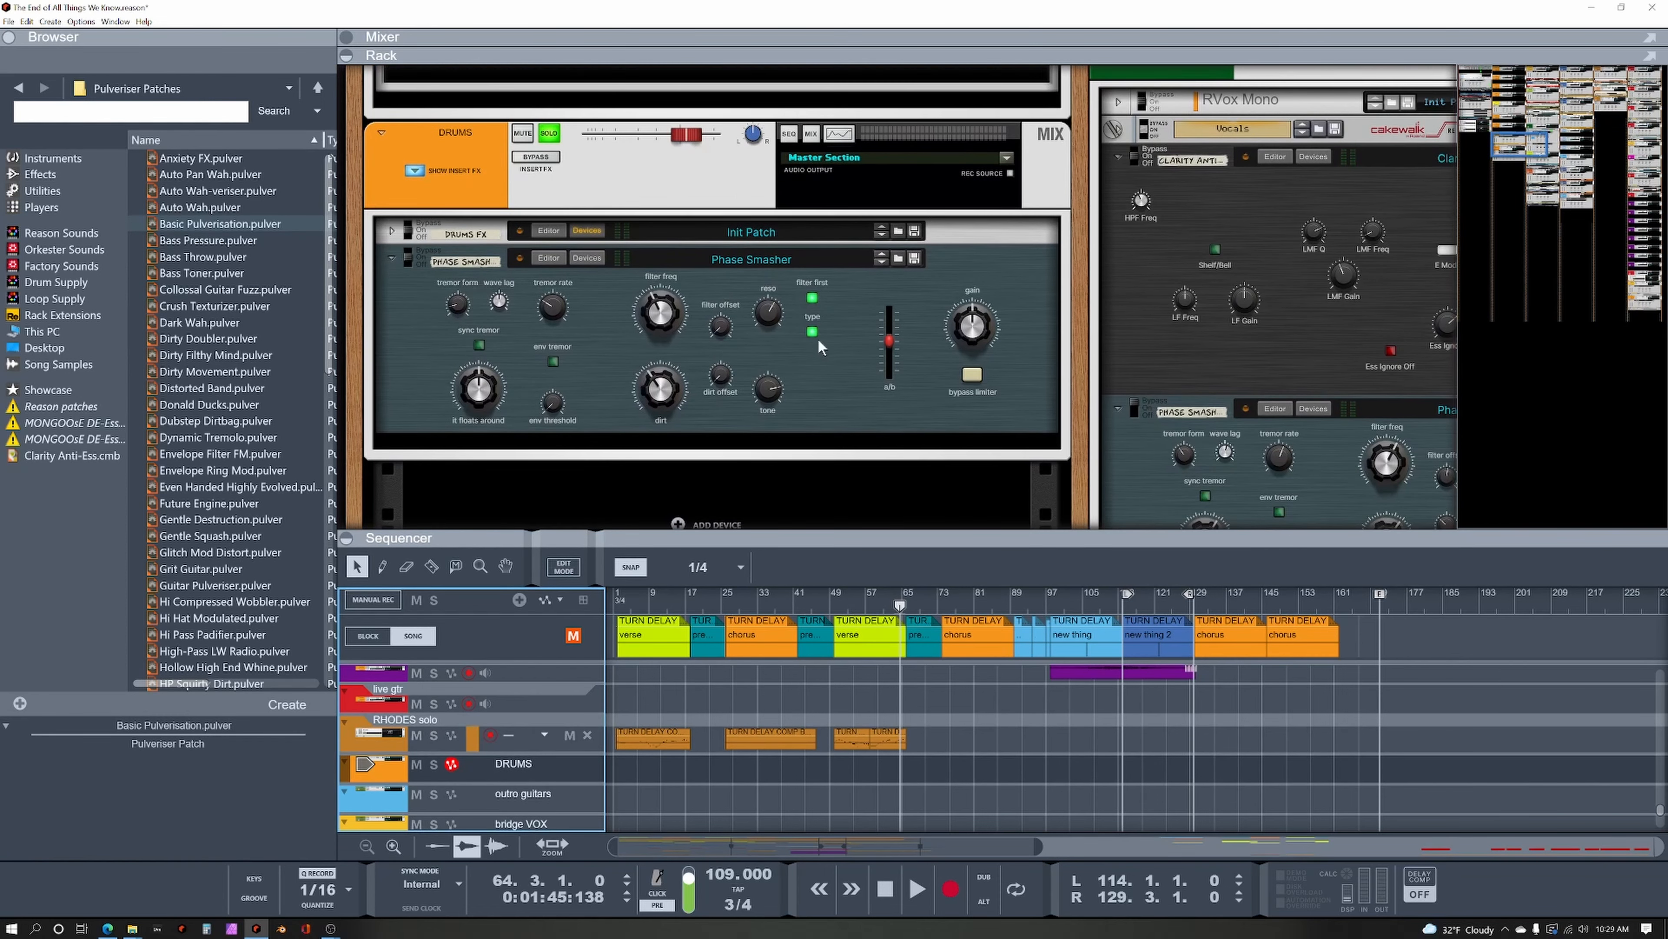
Play the drums through the Phase Smasher and compare the sound with the device bypassed and enabled.
{"action": "key", "text": "space"}
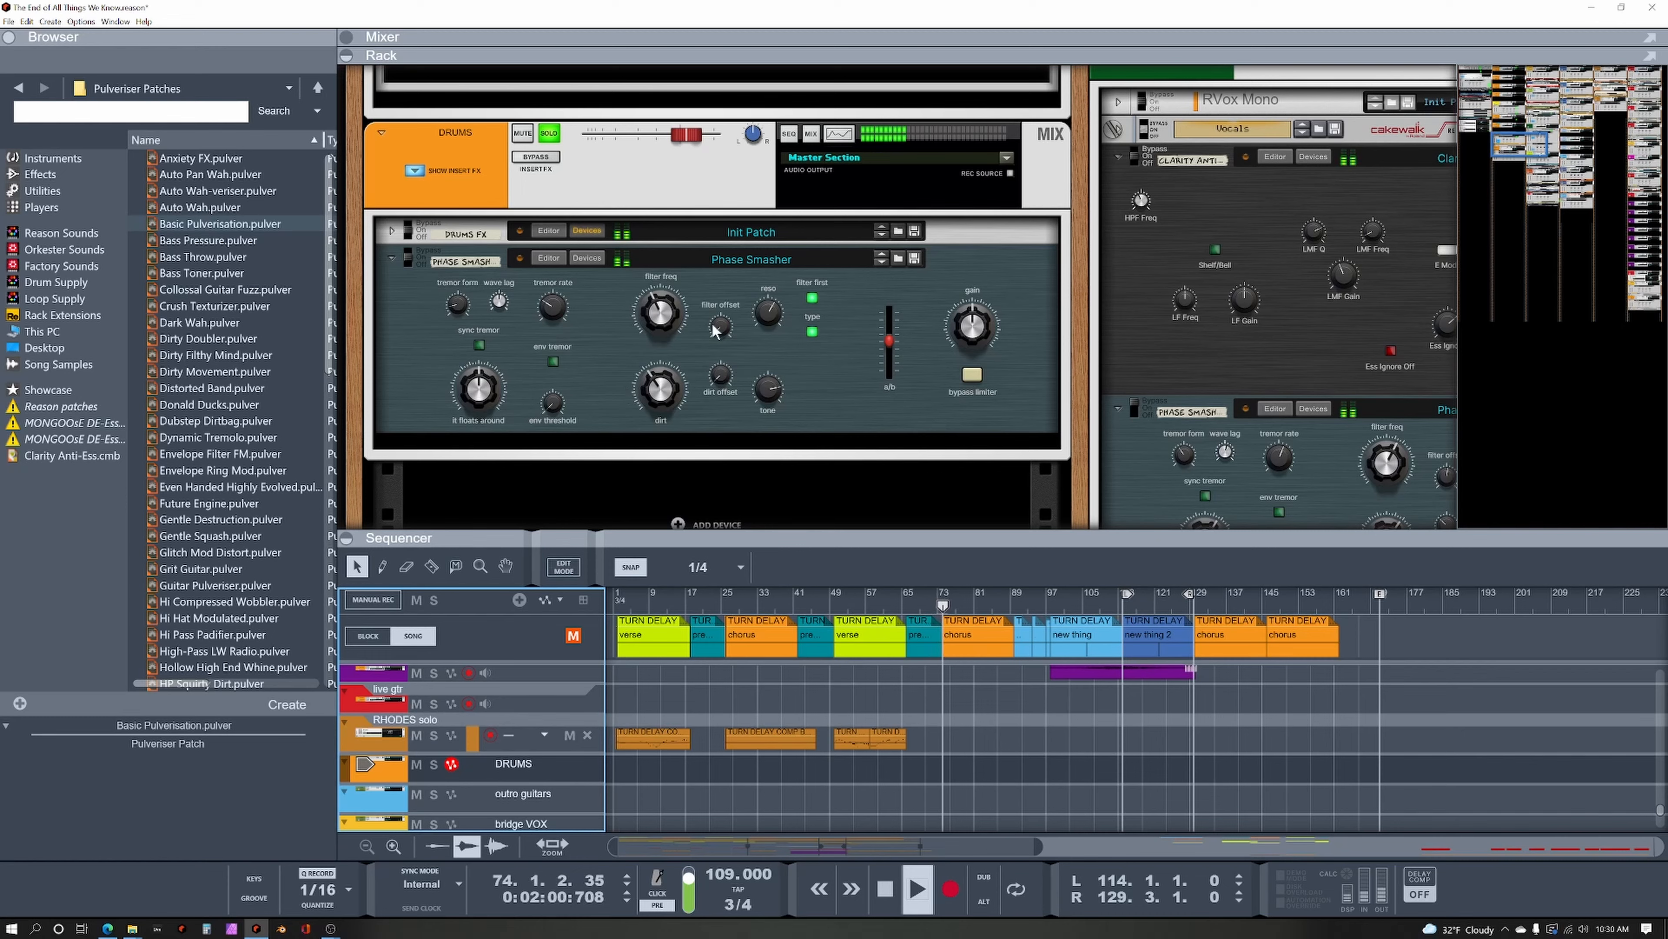
{"action": "key", "text": "space"}
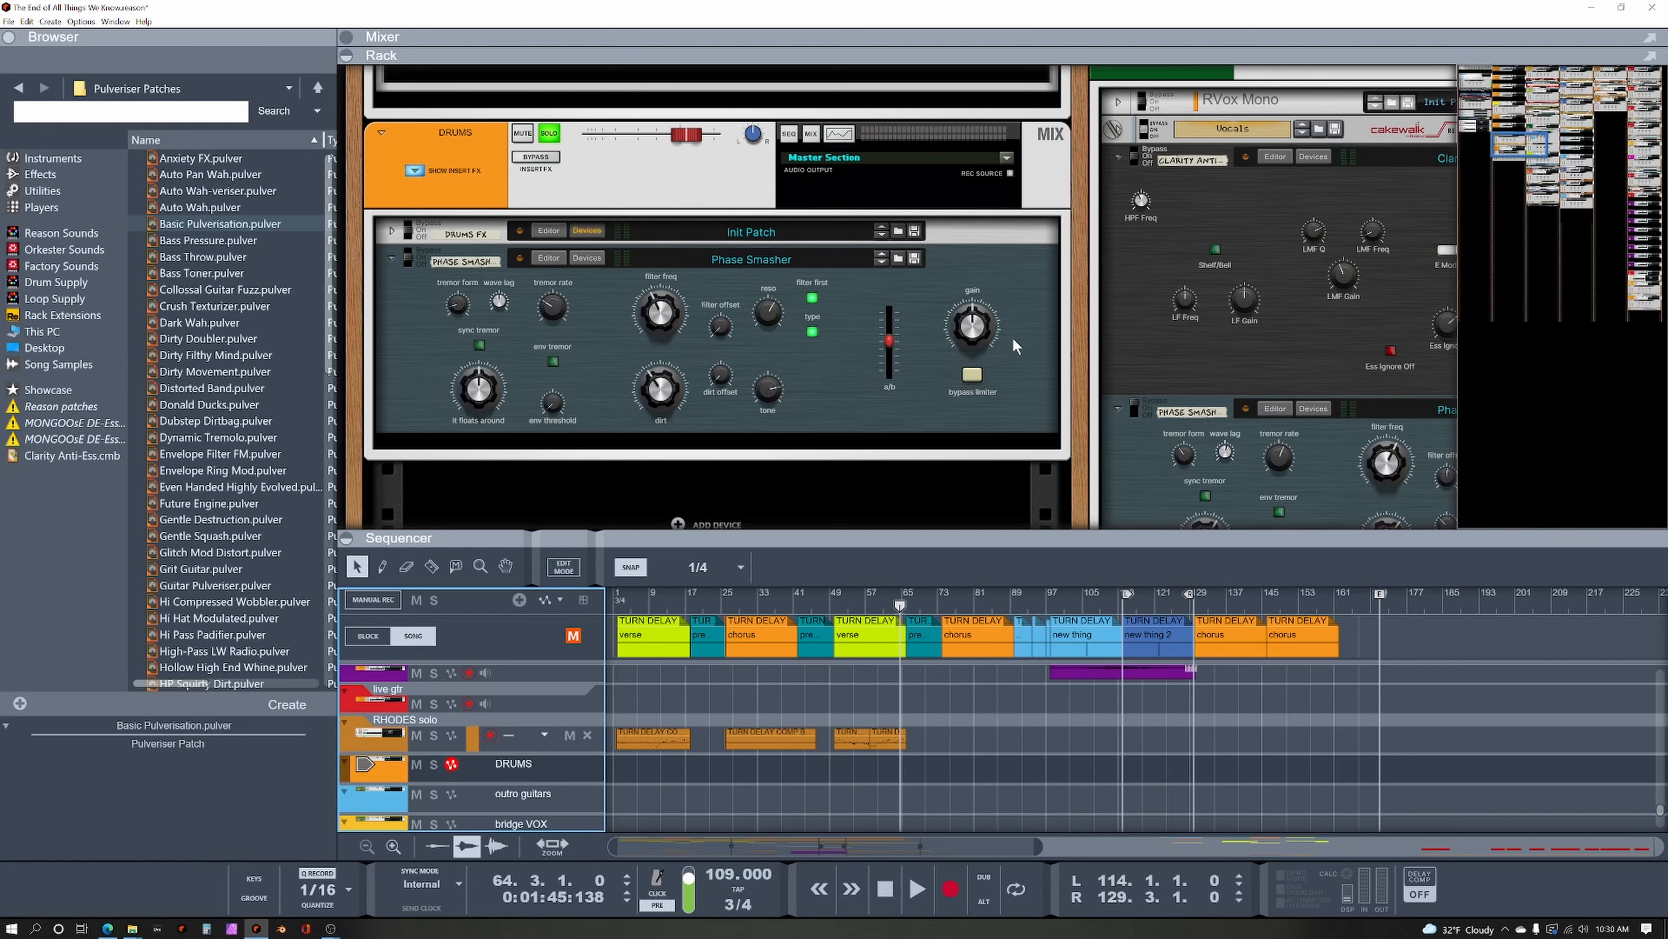
{"action": "key", "text": "space"}
{"action": "left_click", "coordinate": [412, 255]}
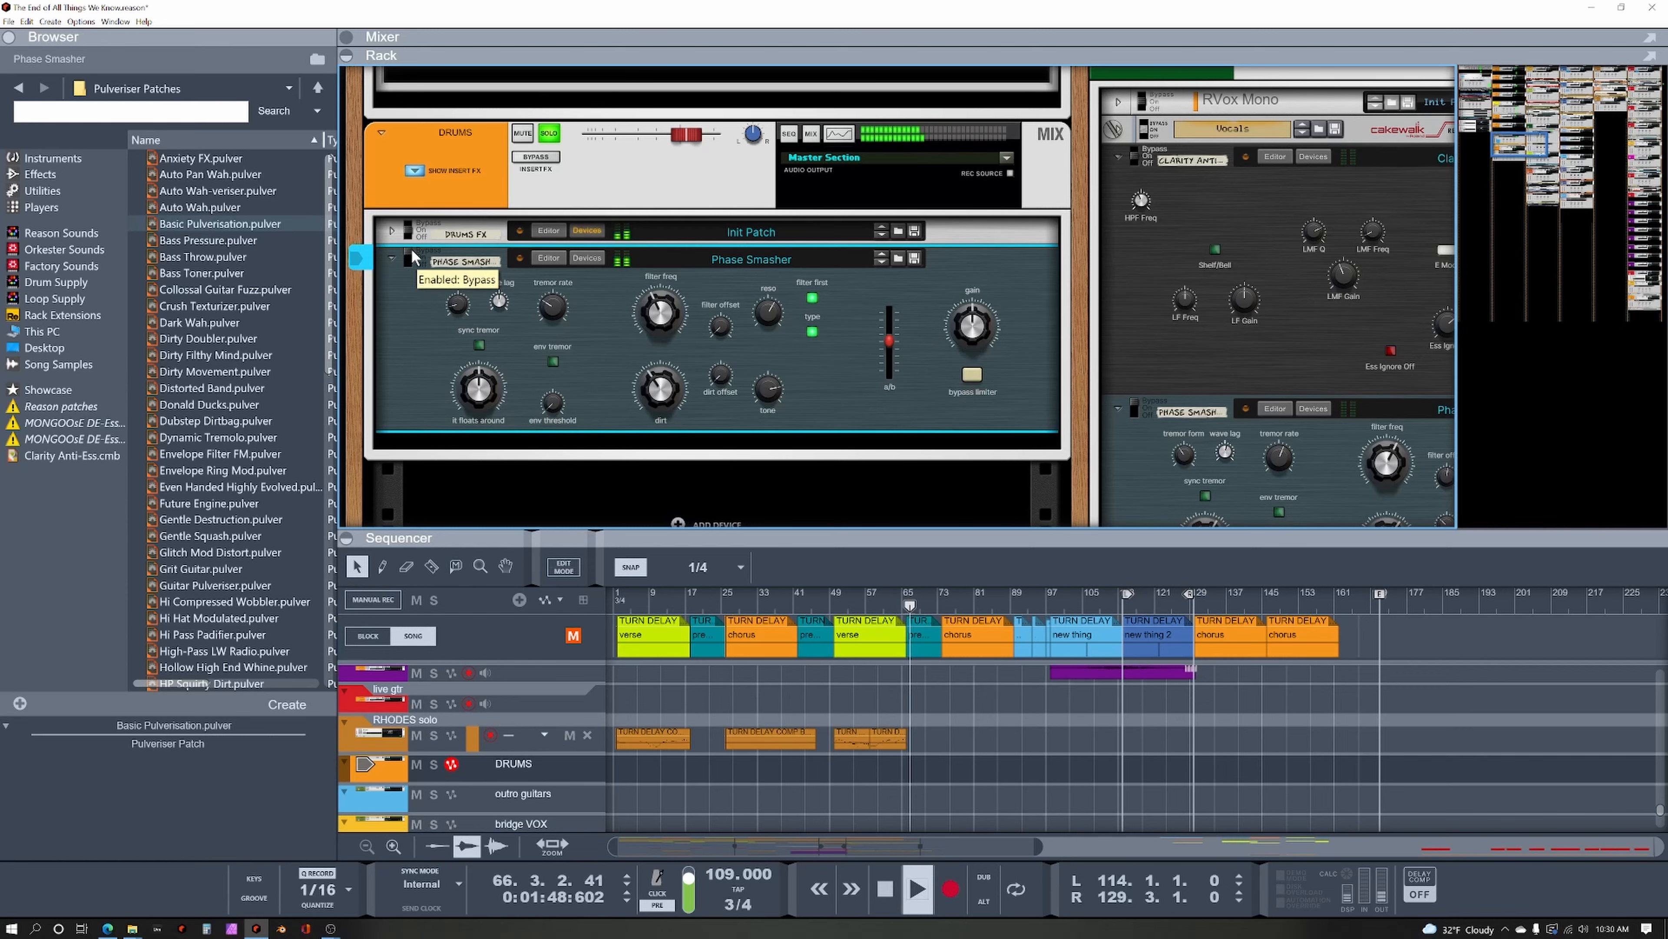
{"action": "left_click", "coordinate": [412, 255]}
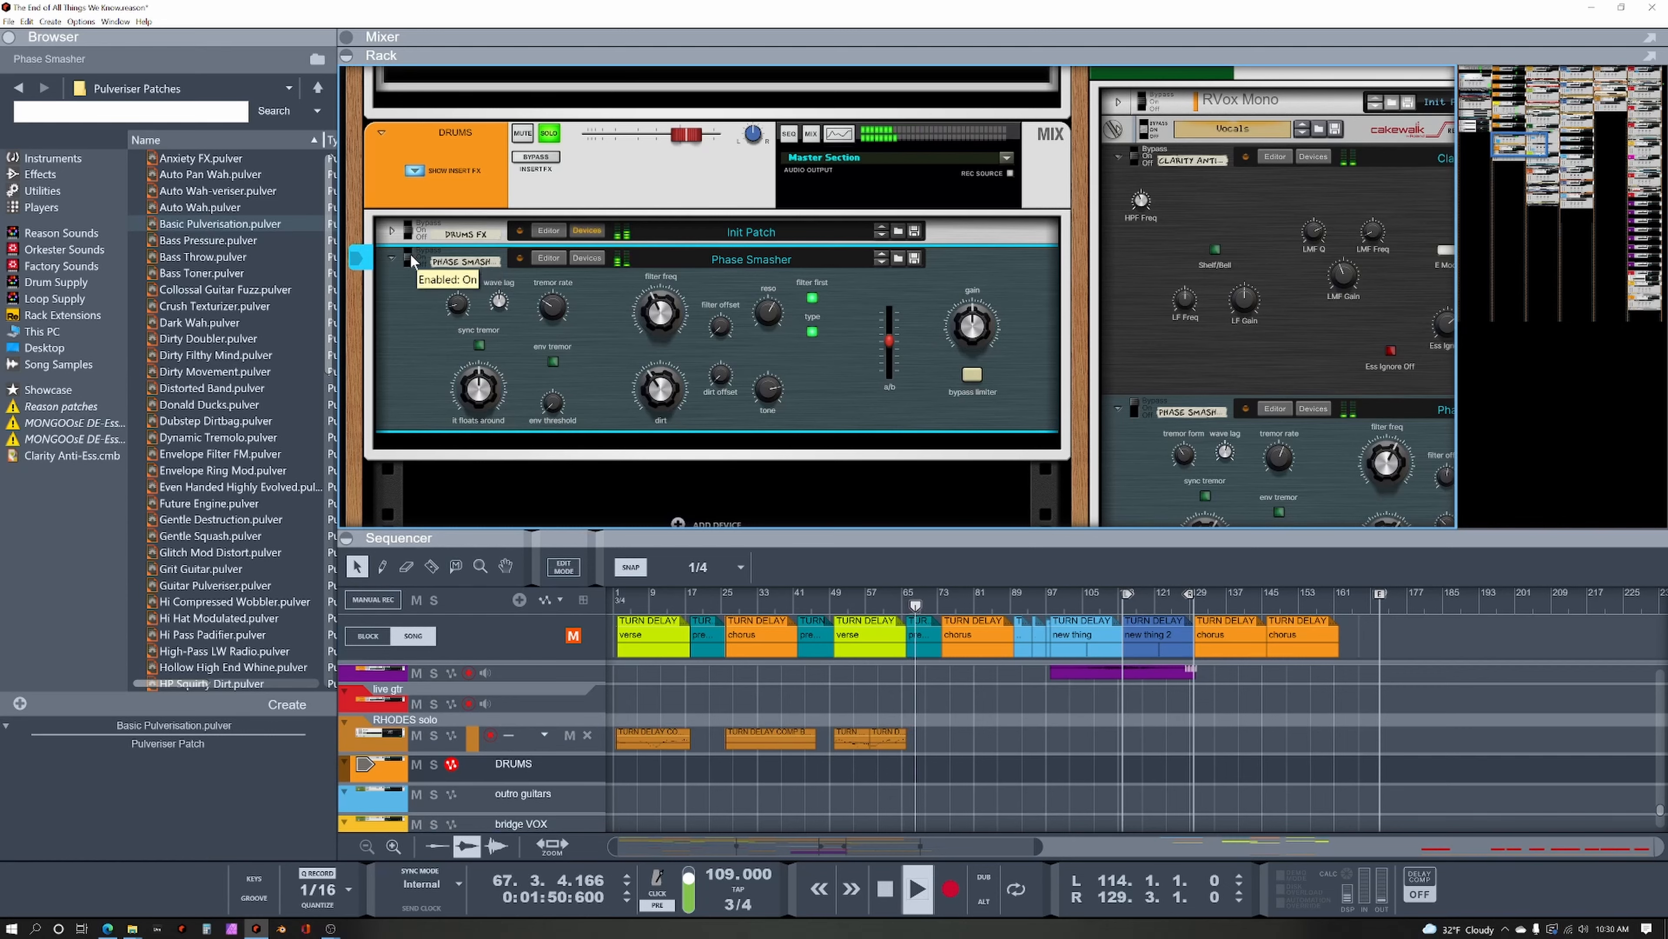
{"action": "key", "text": "space"}
Turn off the Phase Smasher's type option and raise the filter freq slightly while the drums play.
{"action": "left_click", "coordinate": [813, 332]}
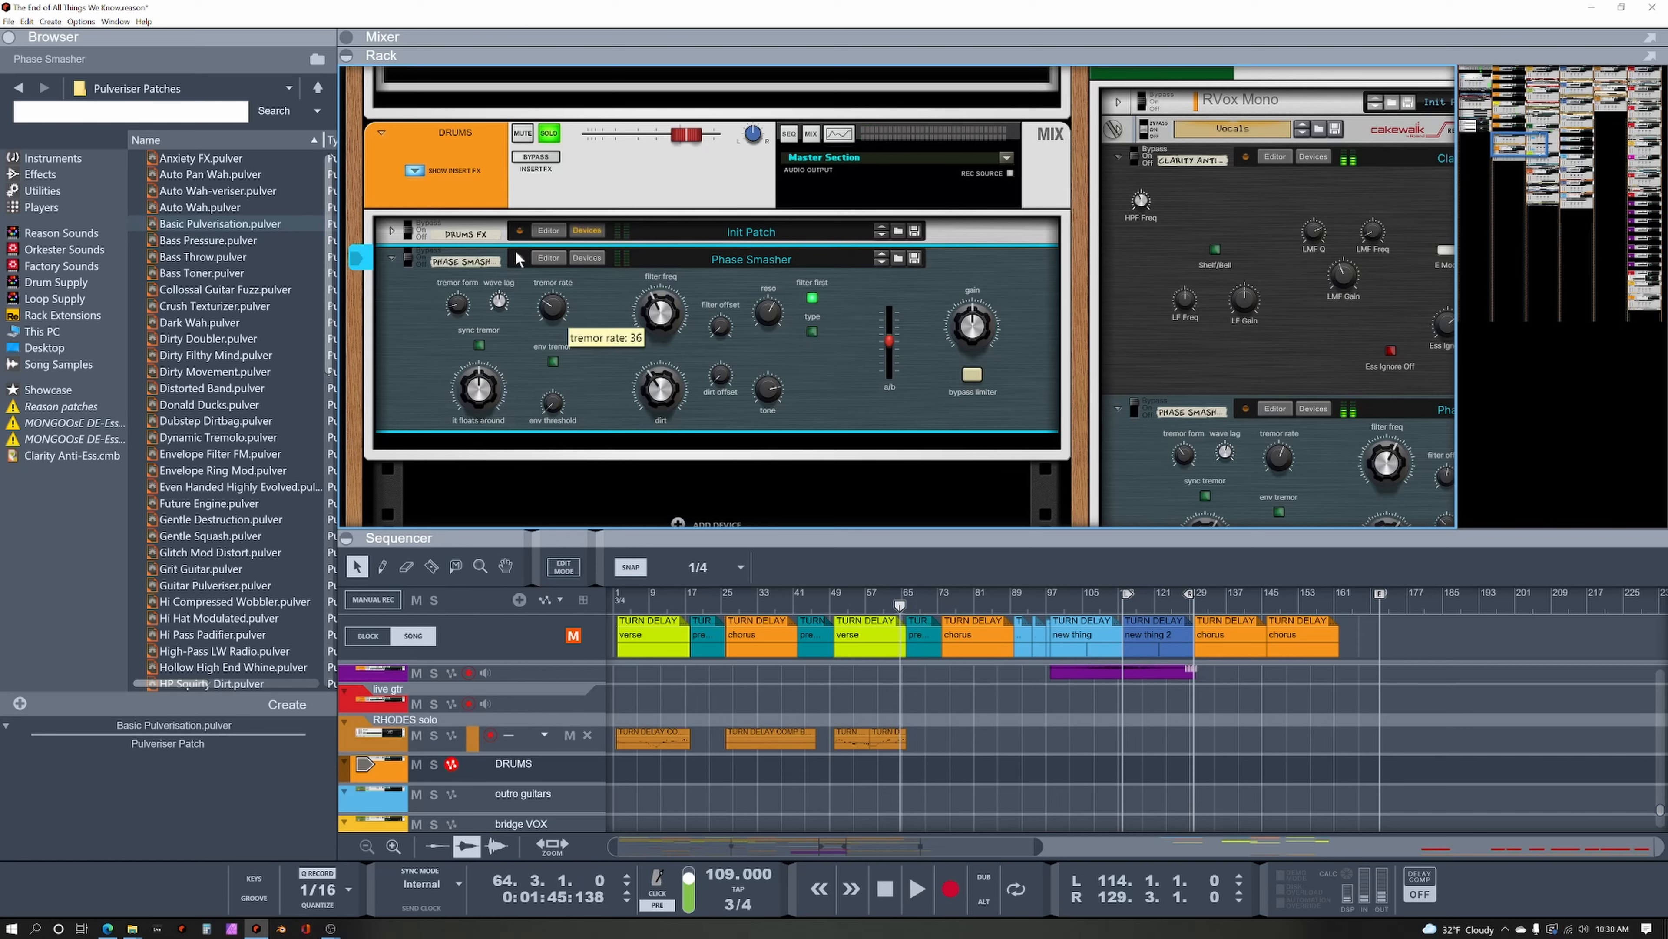
{"action": "key", "text": "space"}
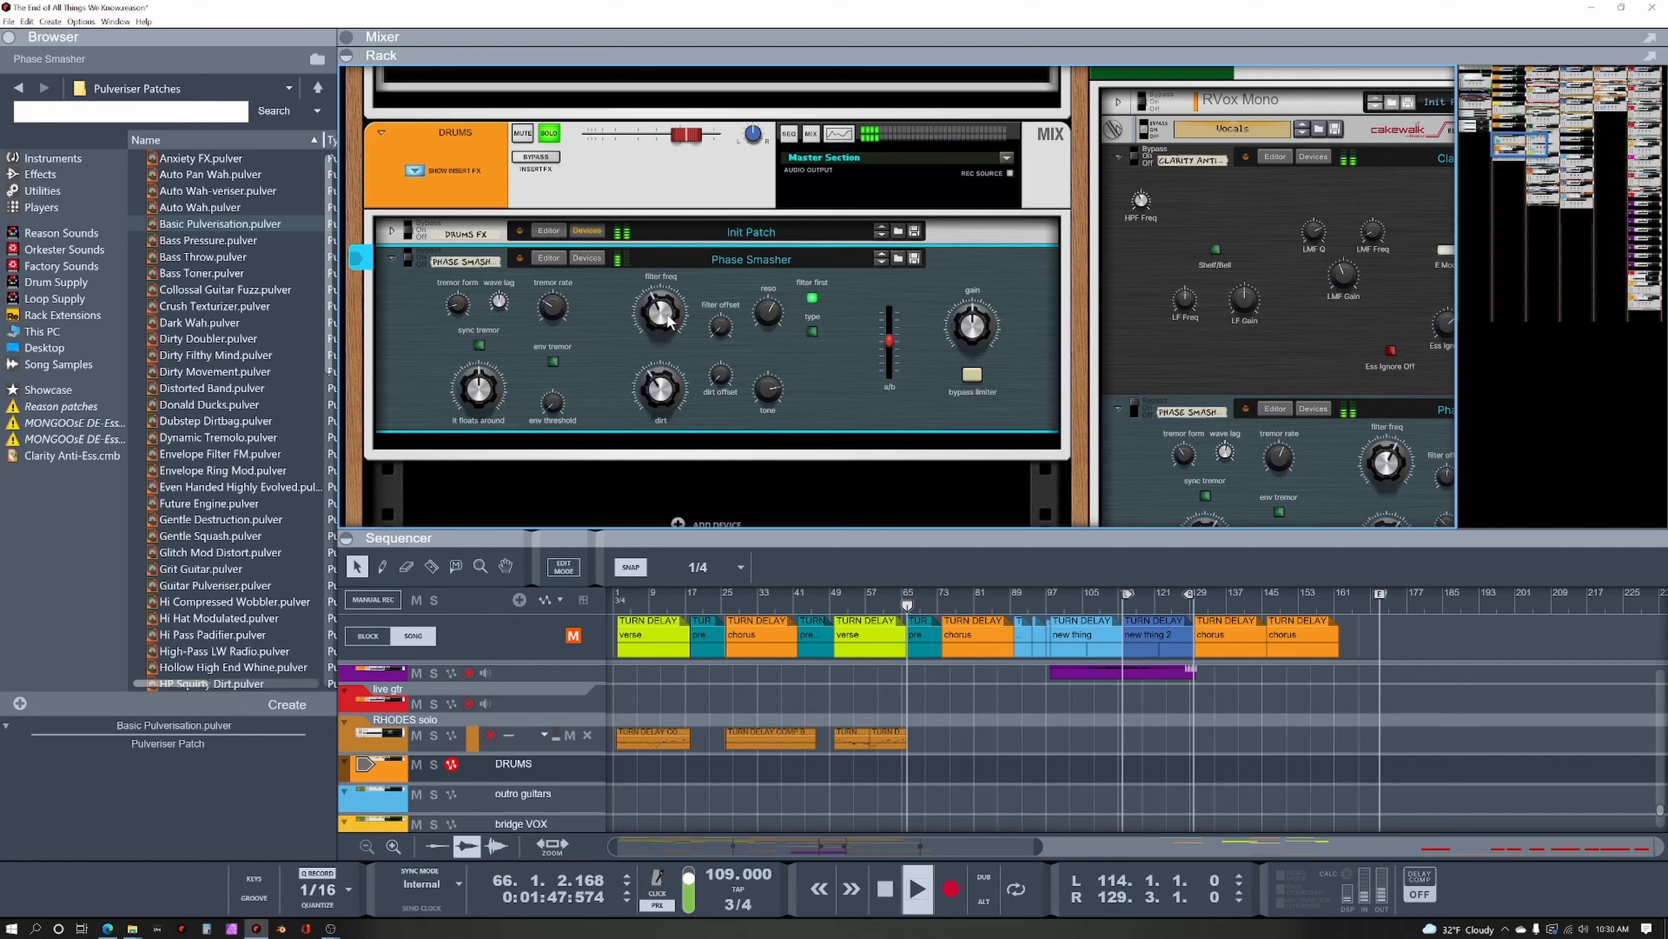
{"action": "left_click_drag", "start_coordinate": [665, 315], "coordinate": [680, 296]}
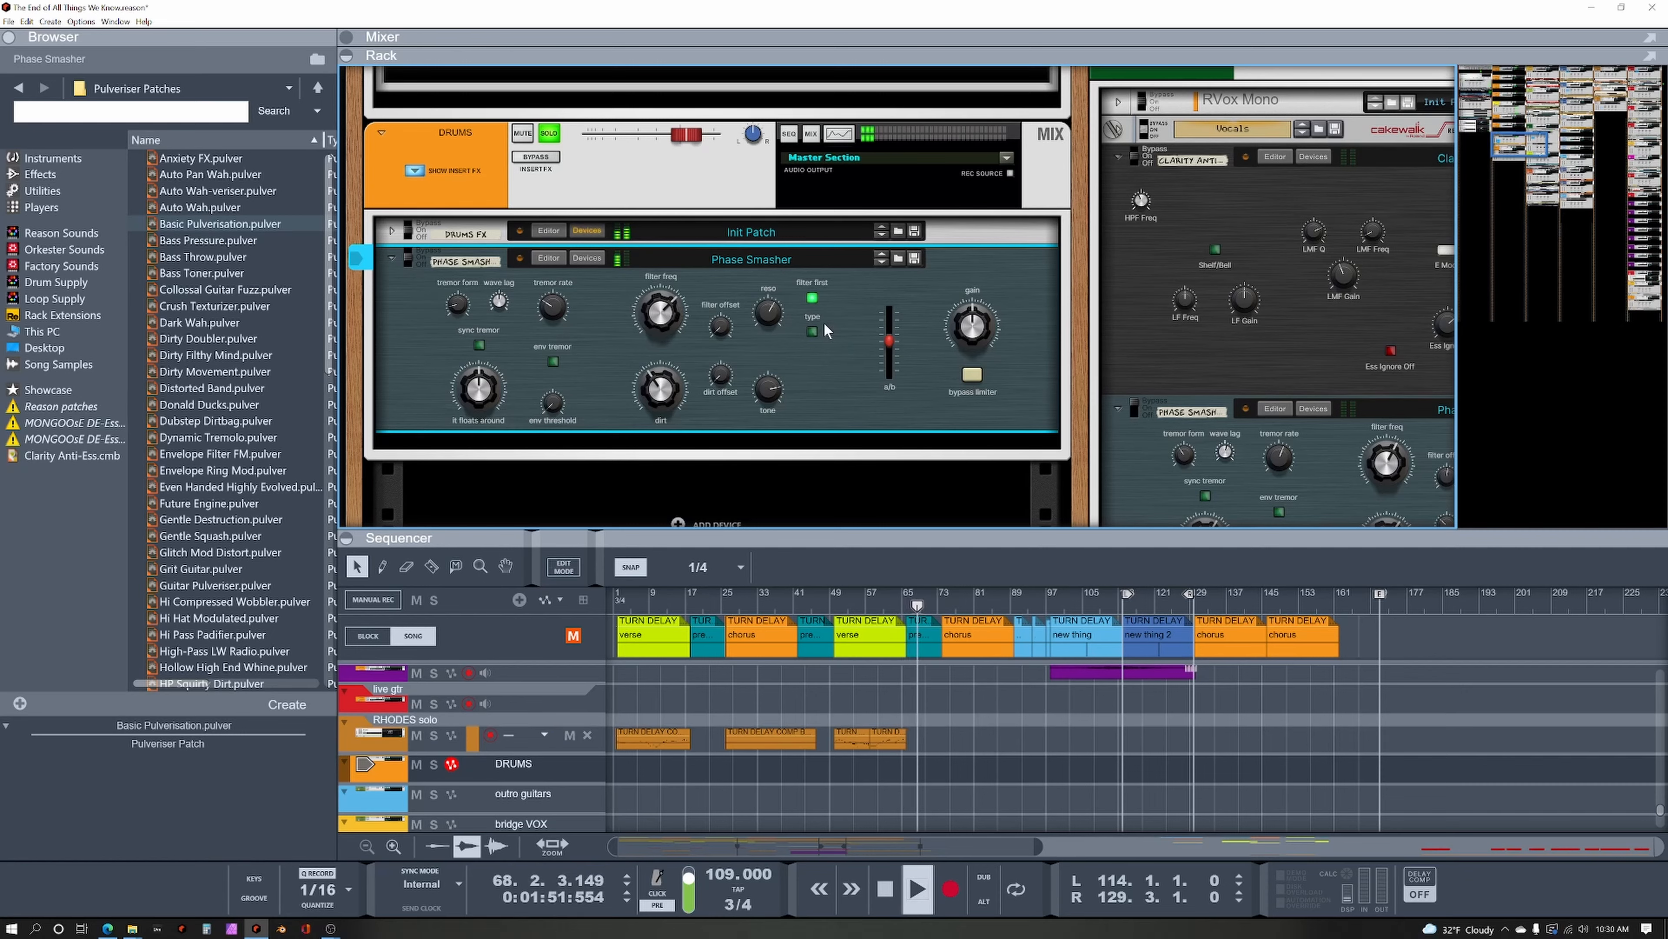
{"action": "key", "text": "space"}
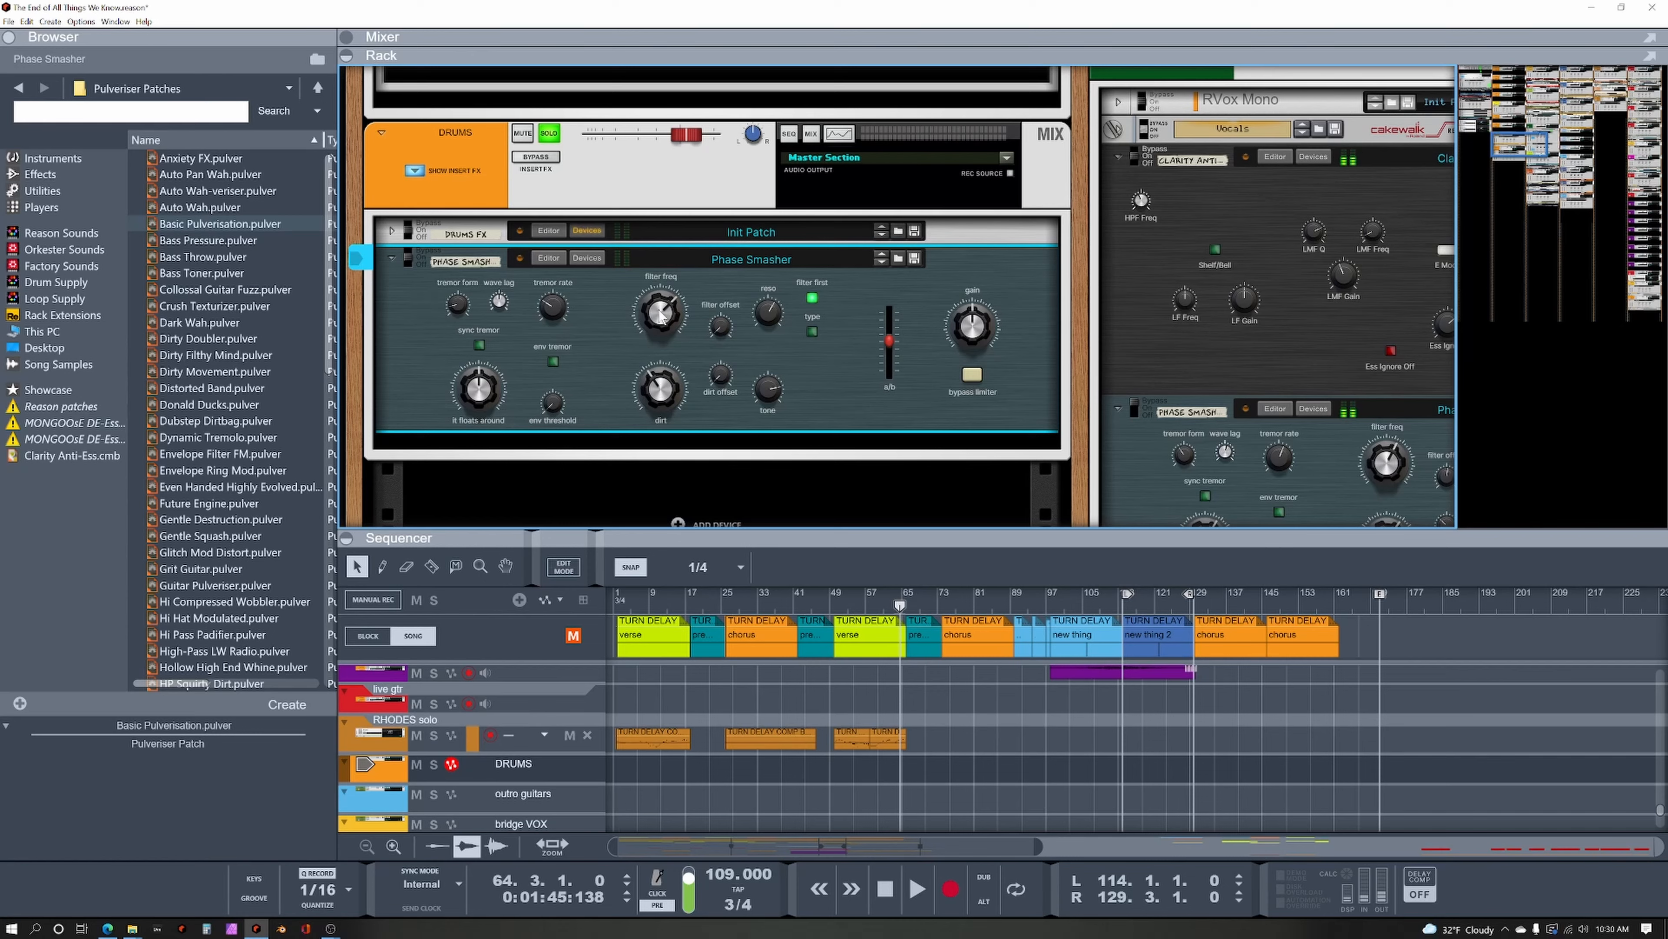
Set the Phase Smasher's filter freq to 64 and audition the filter offset knob while the drums play.
{"action": "left_click_drag", "start_coordinate": [674, 312], "coordinate": [674, 322]}
{"action": "key", "text": "space"}
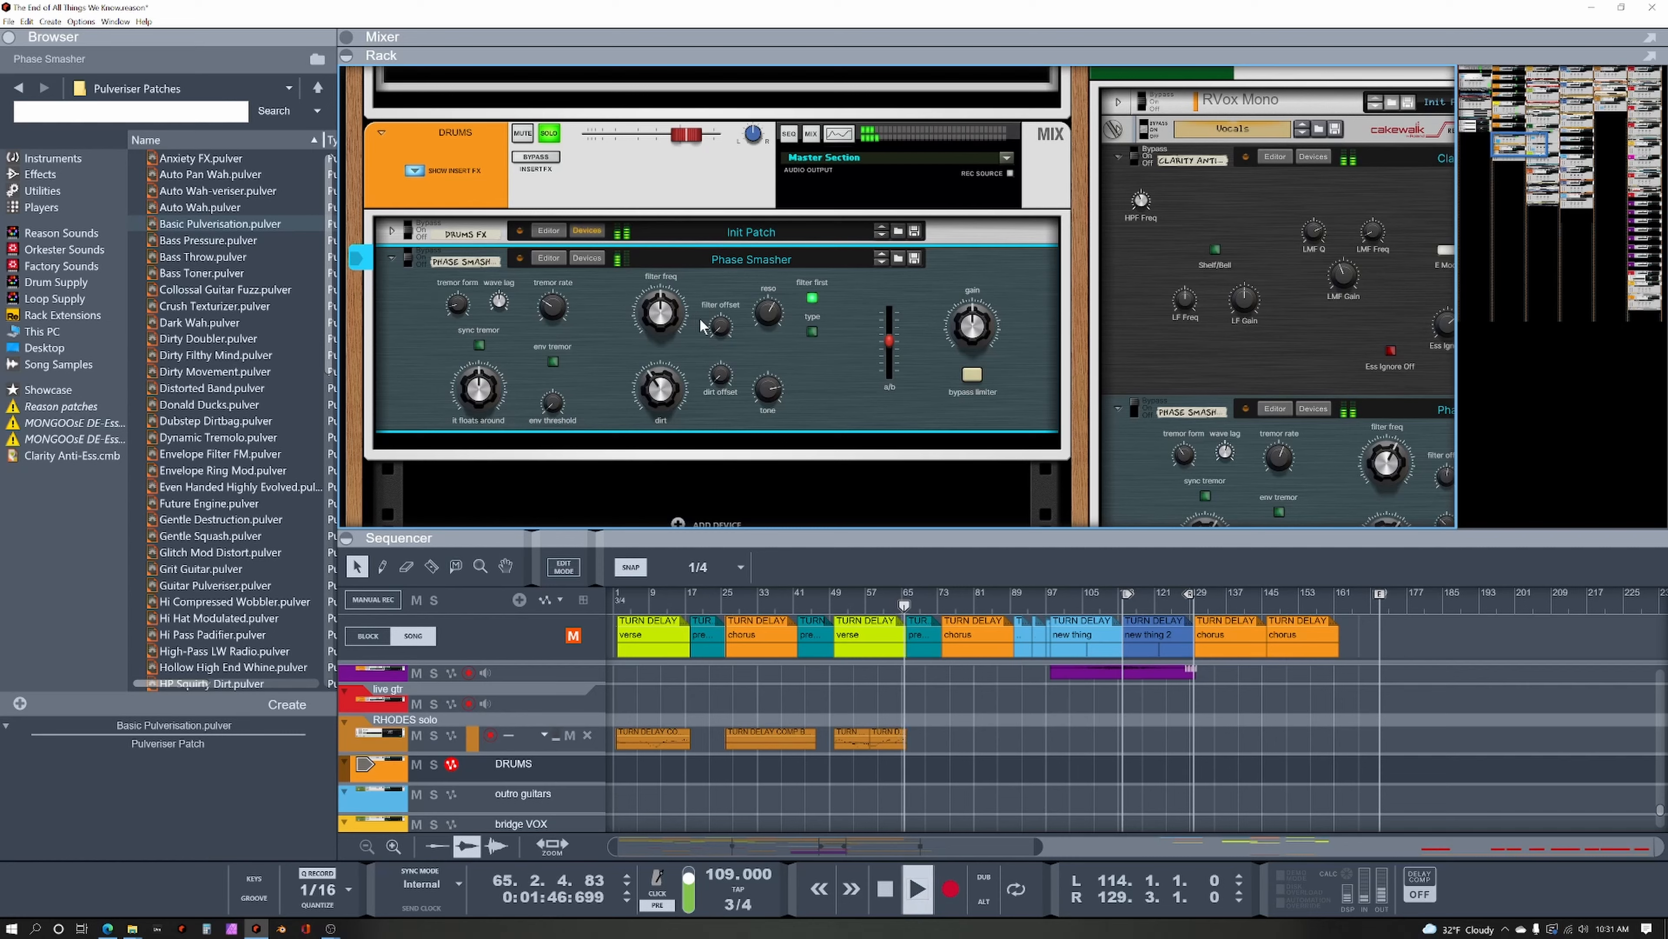
{"action": "mouse_move", "coordinate": [720, 327]}
{"action": "left_click_drag", "start_coordinate": [720, 327], "coordinate": [737, 284]}
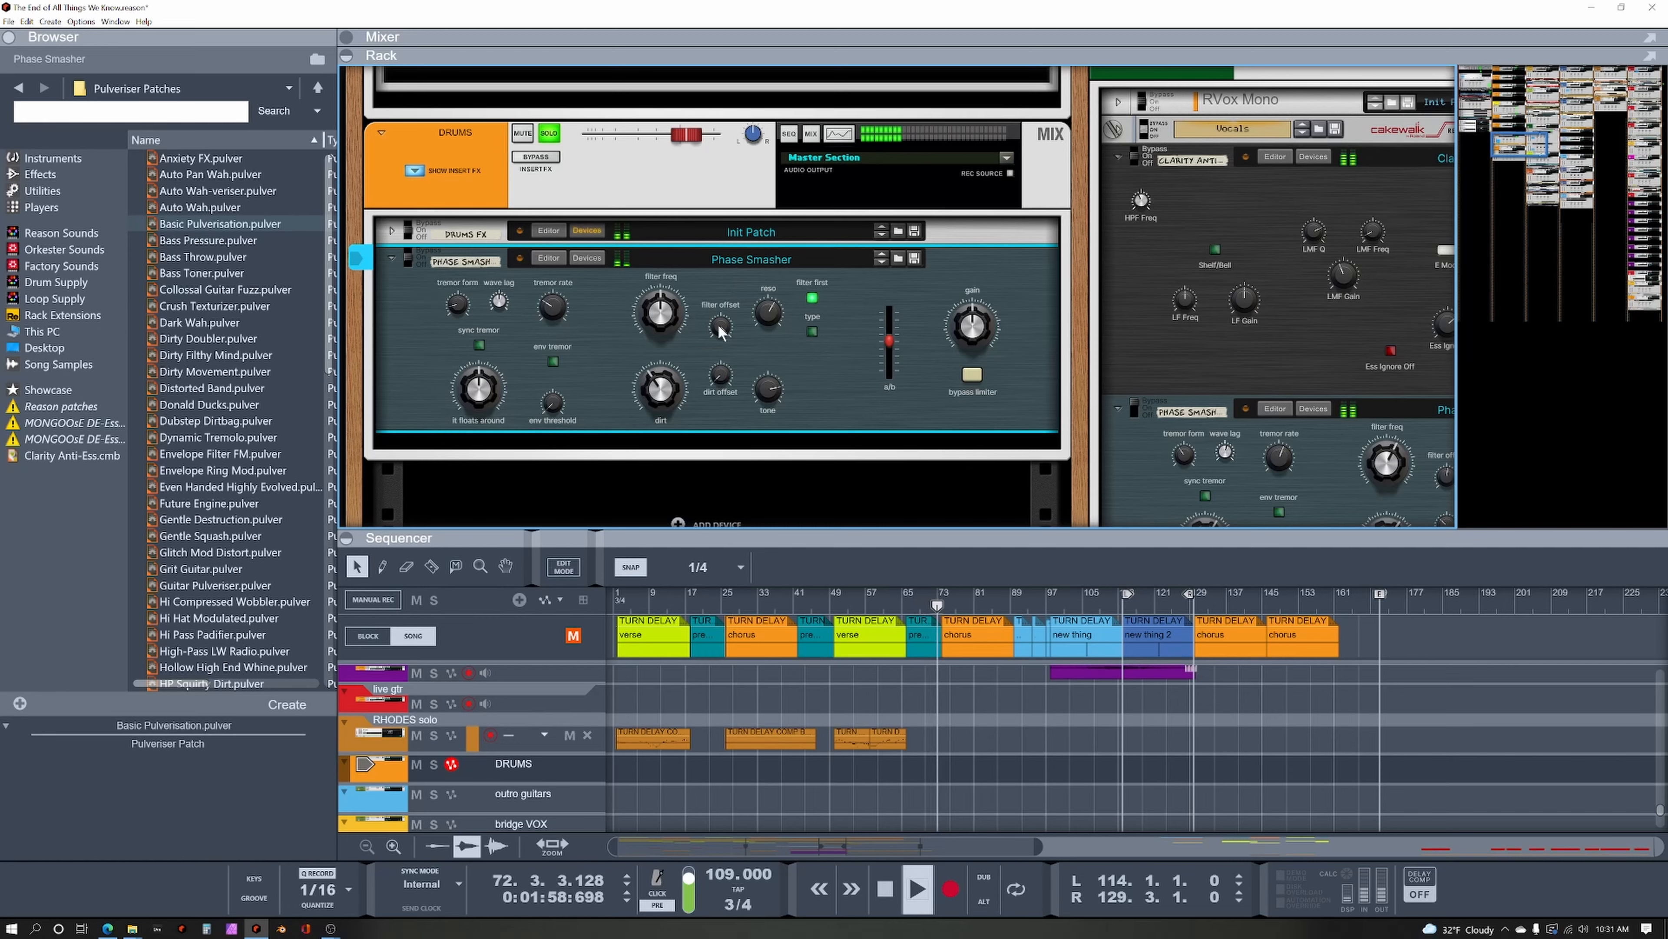
{"action": "key", "text": "space"}
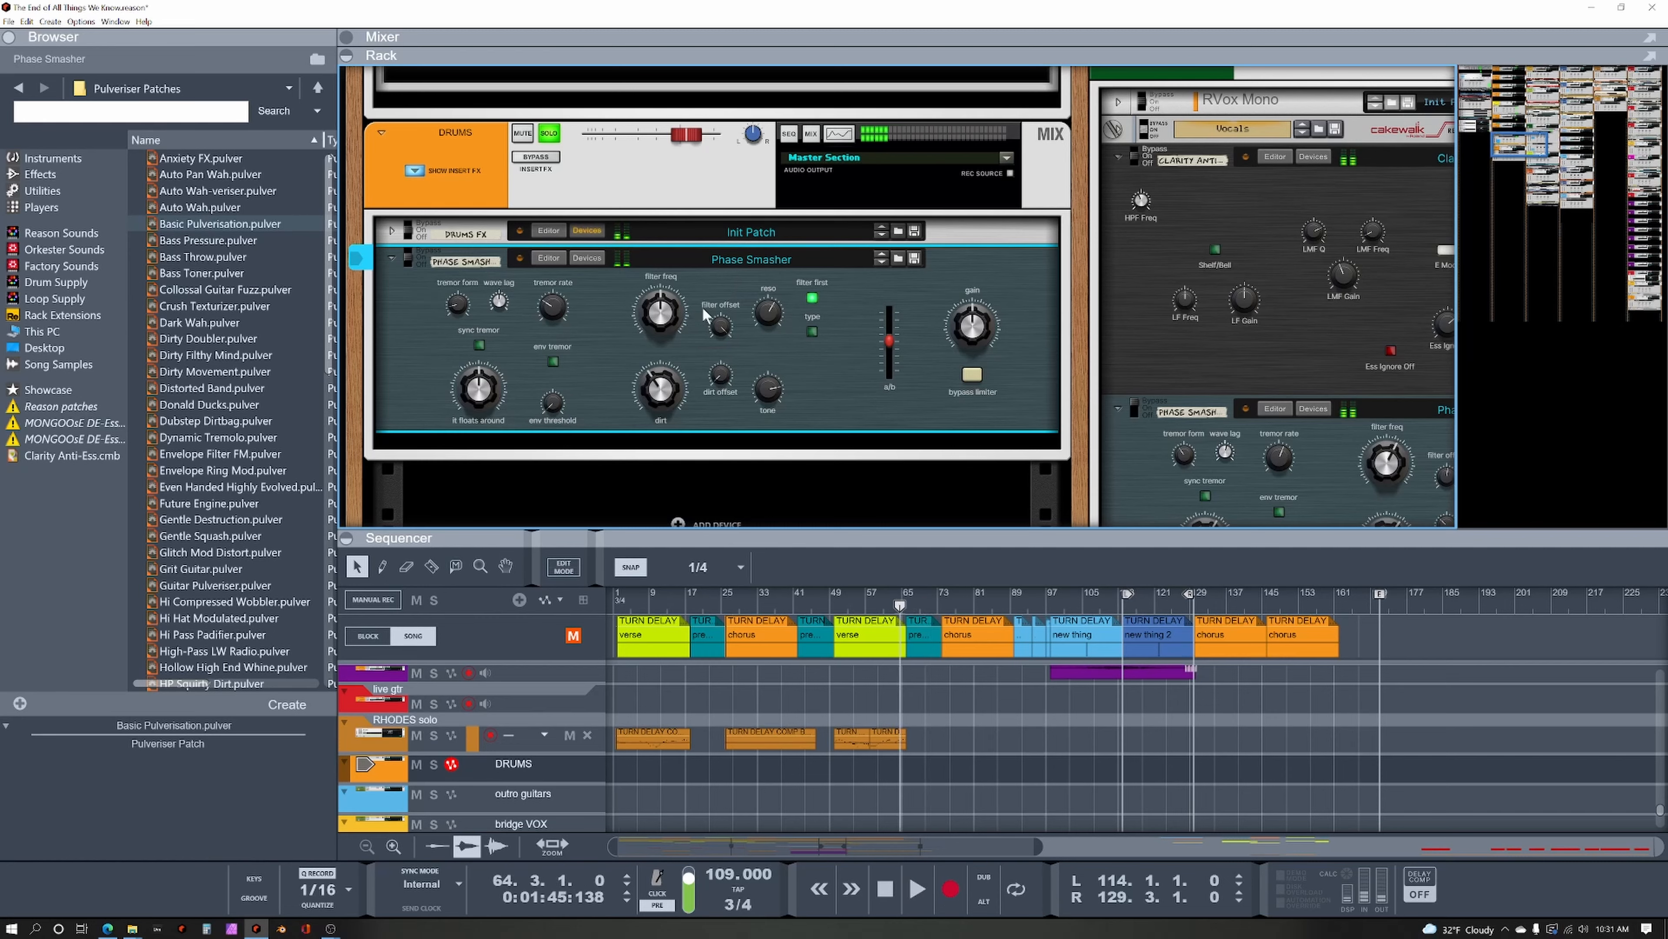
Audition the filter offset and sweep the filter freq up to about 86 and back during drum playback.
{"action": "mouse_move", "coordinate": [666, 329]}
{"action": "mouse_move", "coordinate": [770, 312]}
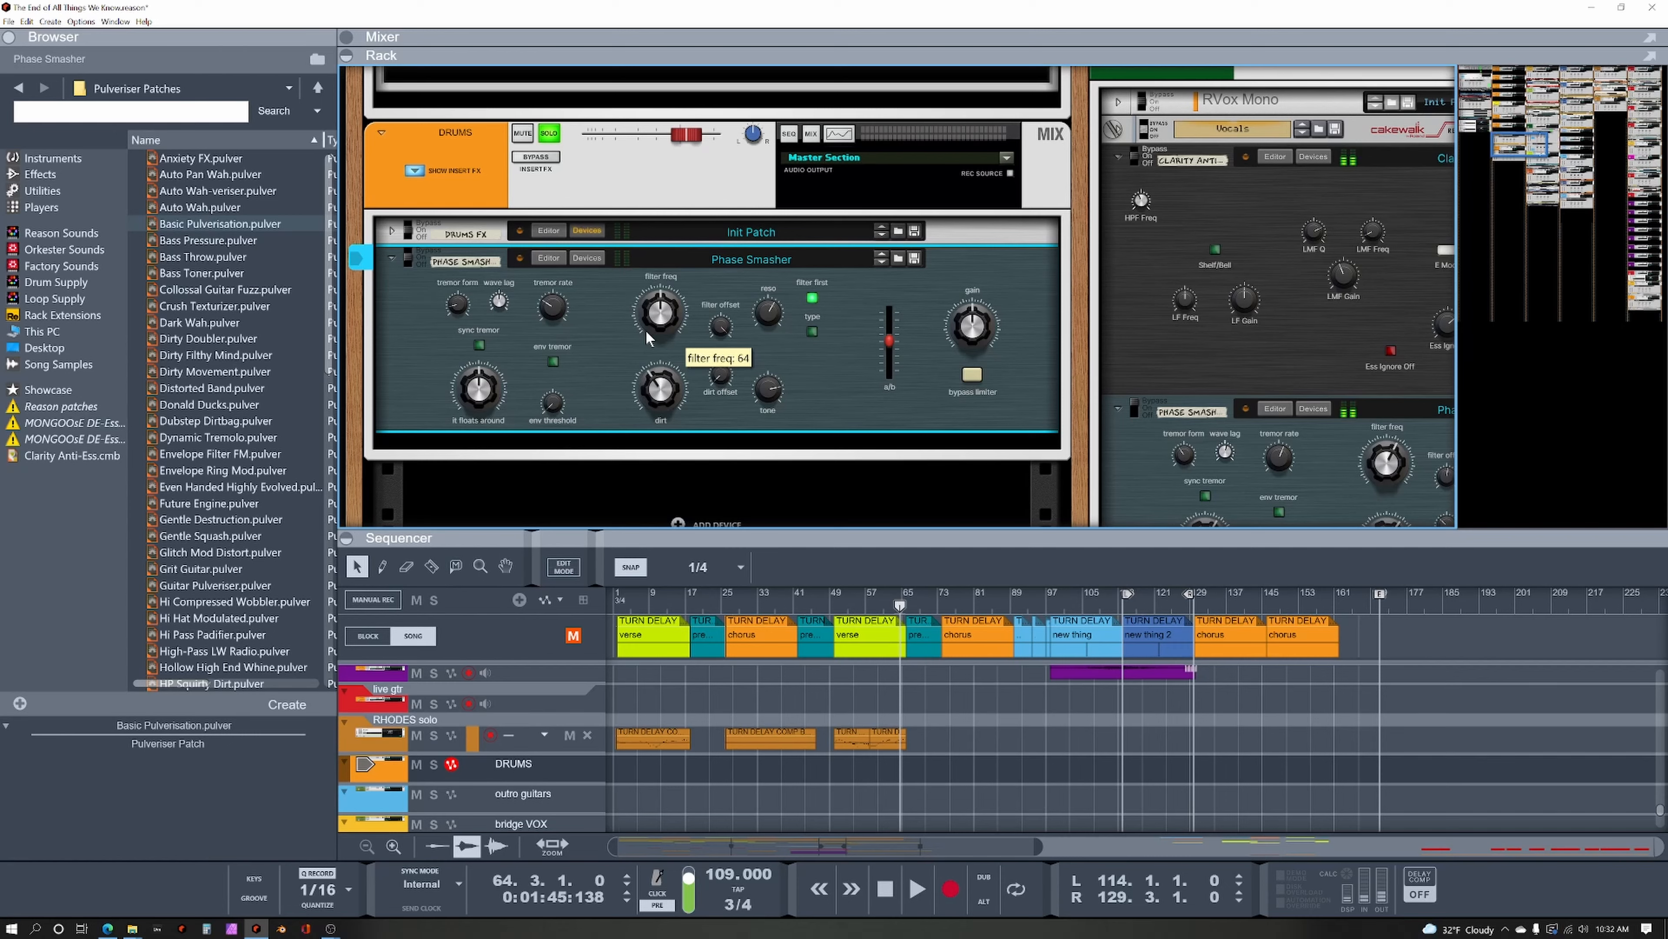
{"action": "key", "text": "space"}
{"action": "left_click_drag", "start_coordinate": [719, 334], "coordinate": [719, 372]}
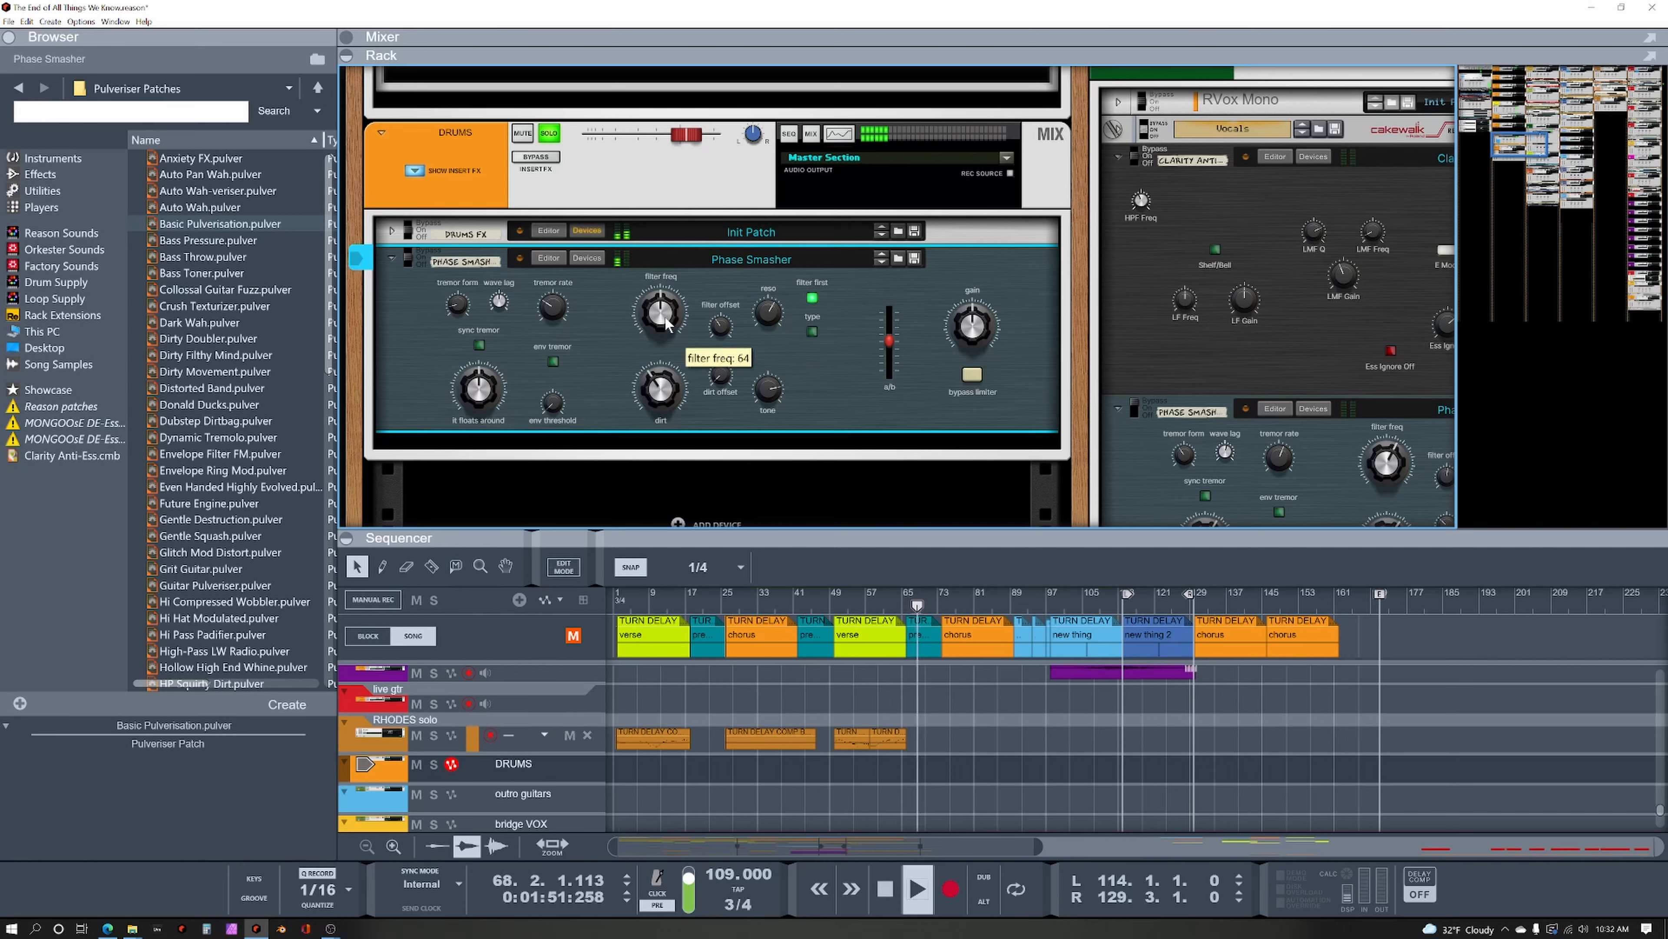
{"action": "left_click_drag", "start_coordinate": [665, 318], "coordinate": [716, 328]}
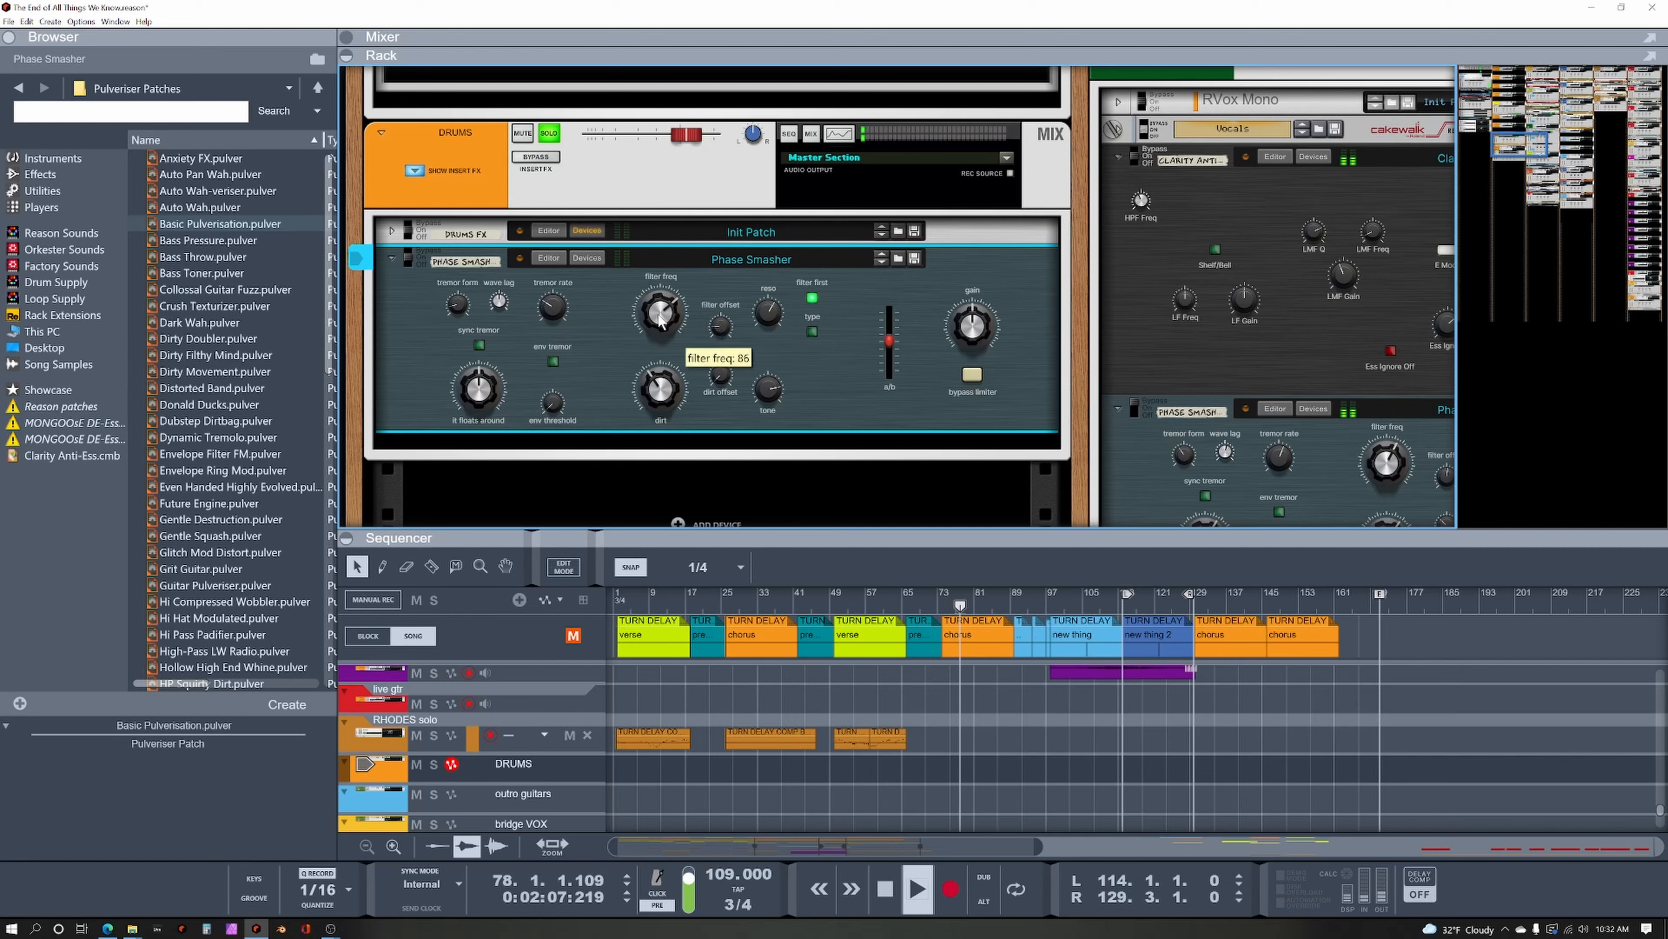
{"action": "left_click_drag", "start_coordinate": [662, 314], "coordinate": [672, 329]}
Restart the drums playback and adjust the Phase Smasher's reso knob while listening.
{"action": "key", "text": "space"}
{"action": "key", "text": "space"}
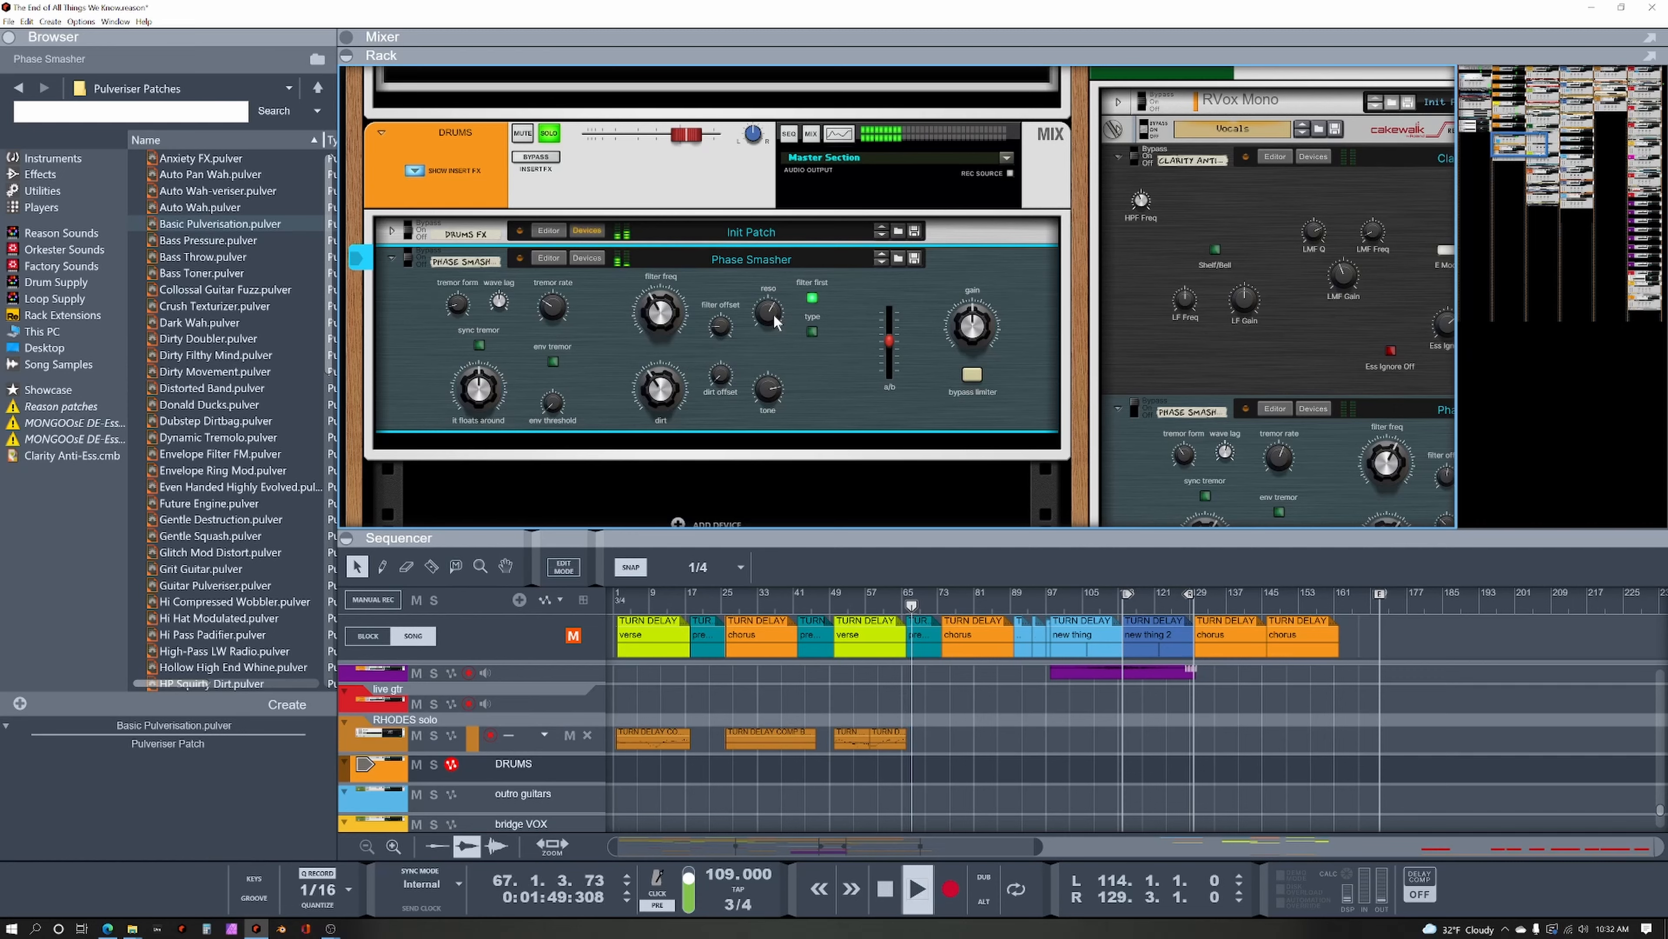
{"action": "mouse_move", "coordinate": [773, 313]}
{"action": "left_mouse_down"}
{"action": "mouse_move", "coordinate": [785, 291]}
{"action": "mouse_move", "coordinate": [777, 321]}
{"action": "left_mouse_up"}
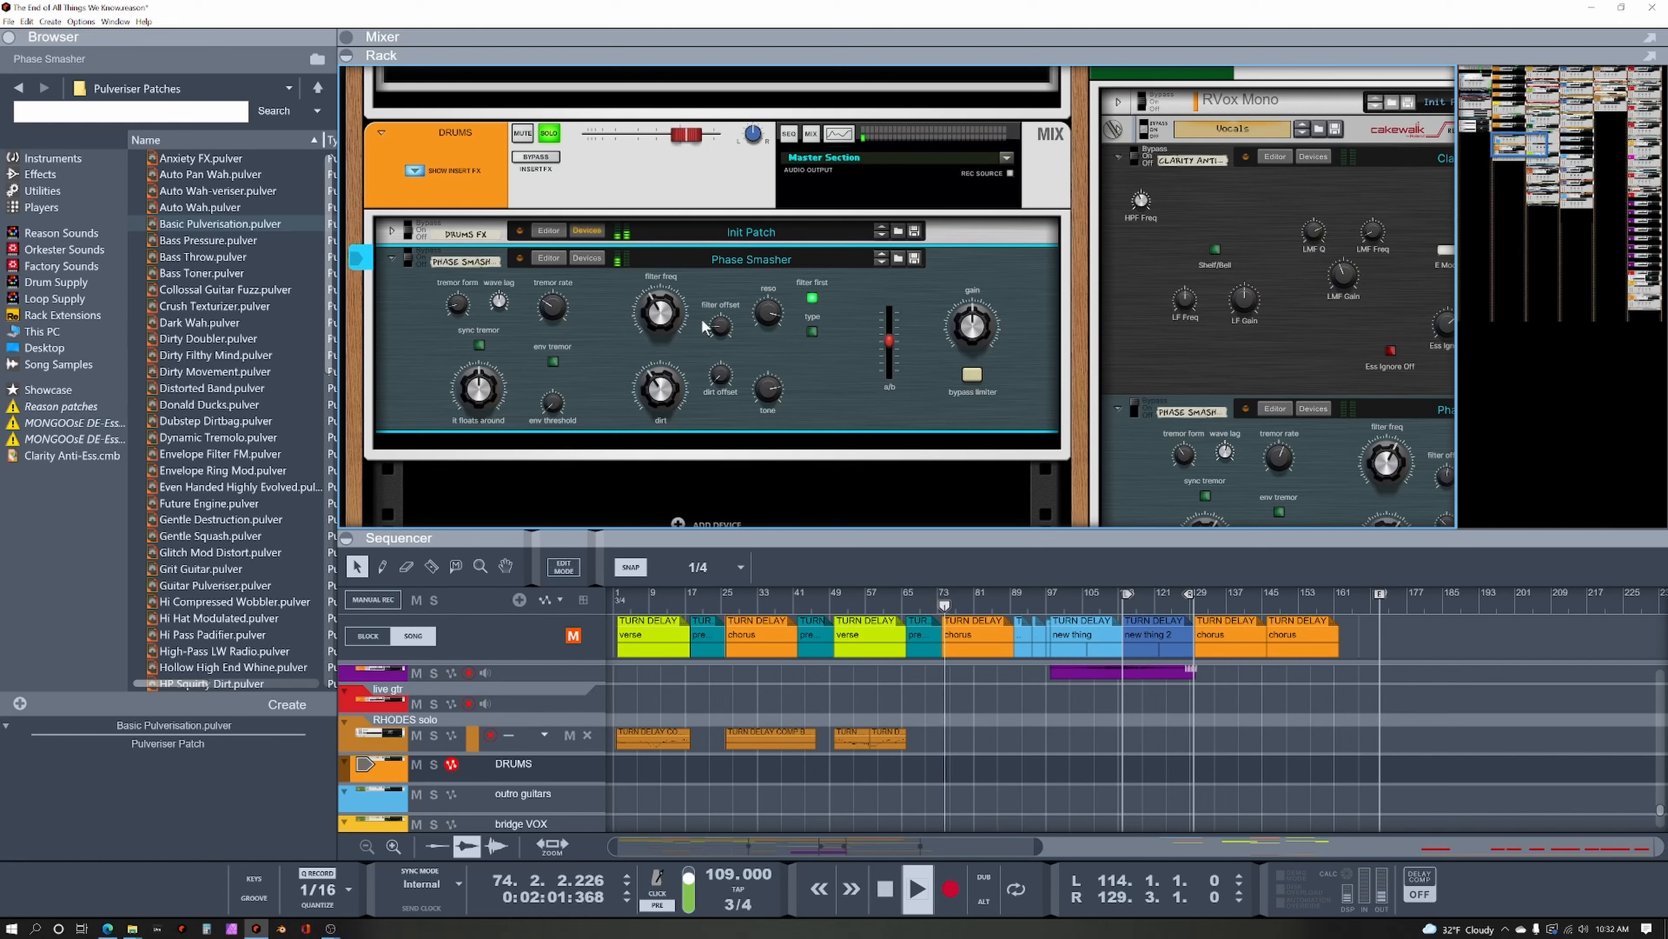
Restart the drums playback, set the Phase Smasher's filter freq to 38 and listen to the filter with the current reso.
{"action": "key", "text": "space"}
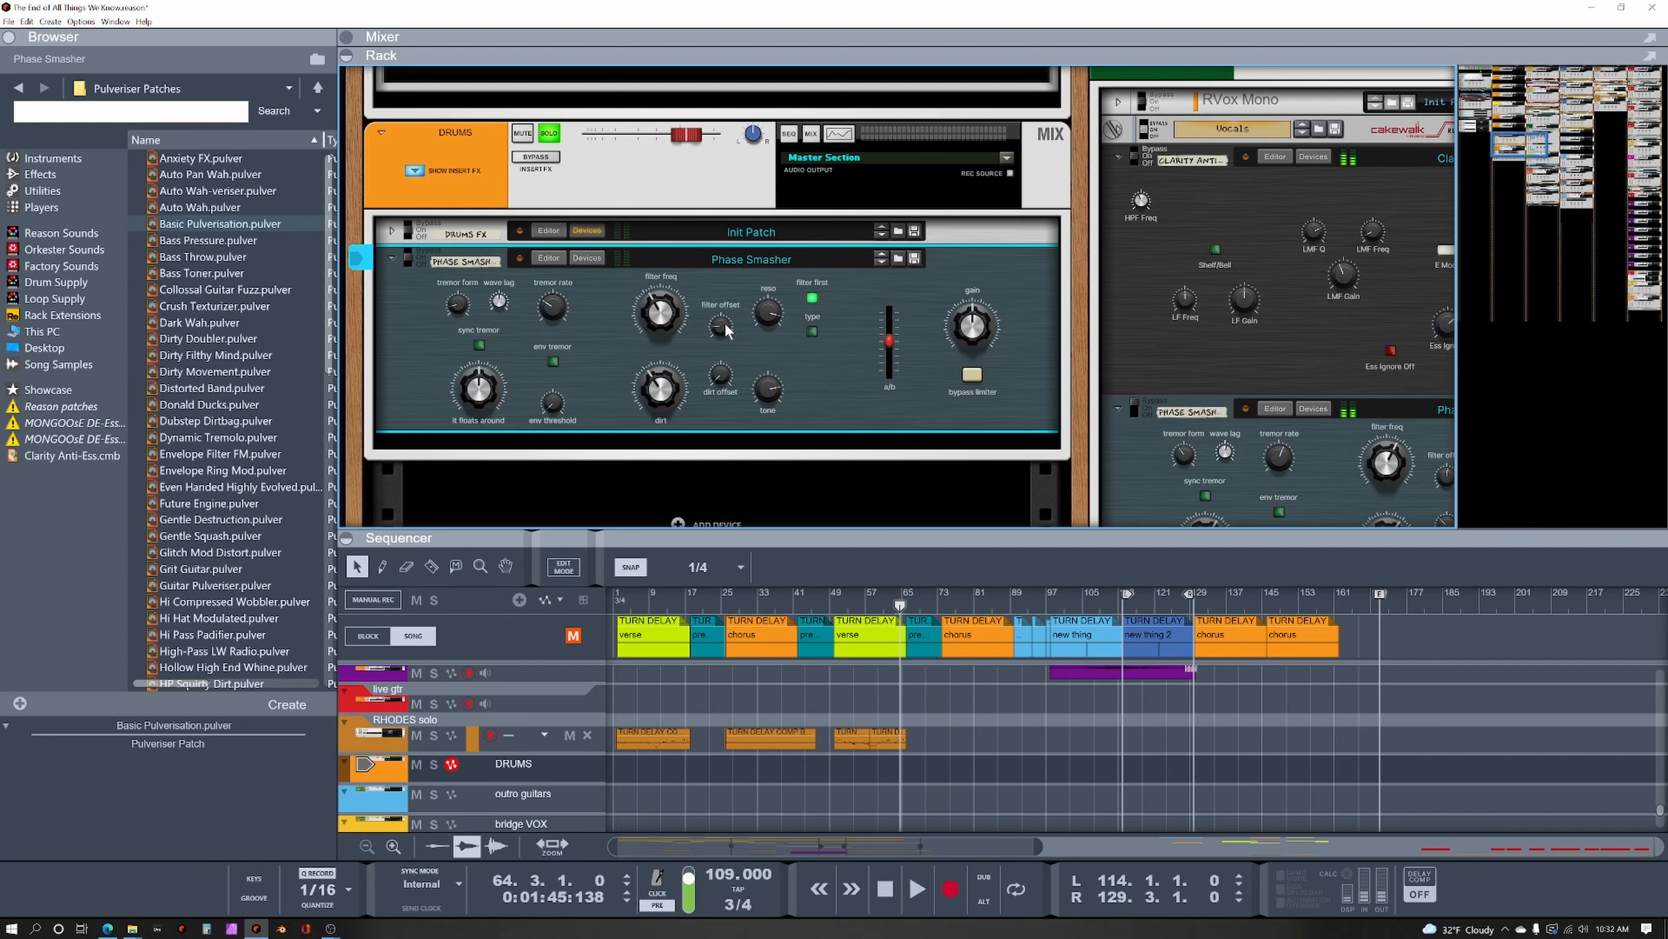
{"action": "mouse_move", "coordinate": [721, 322]}
{"action": "key", "text": "space"}
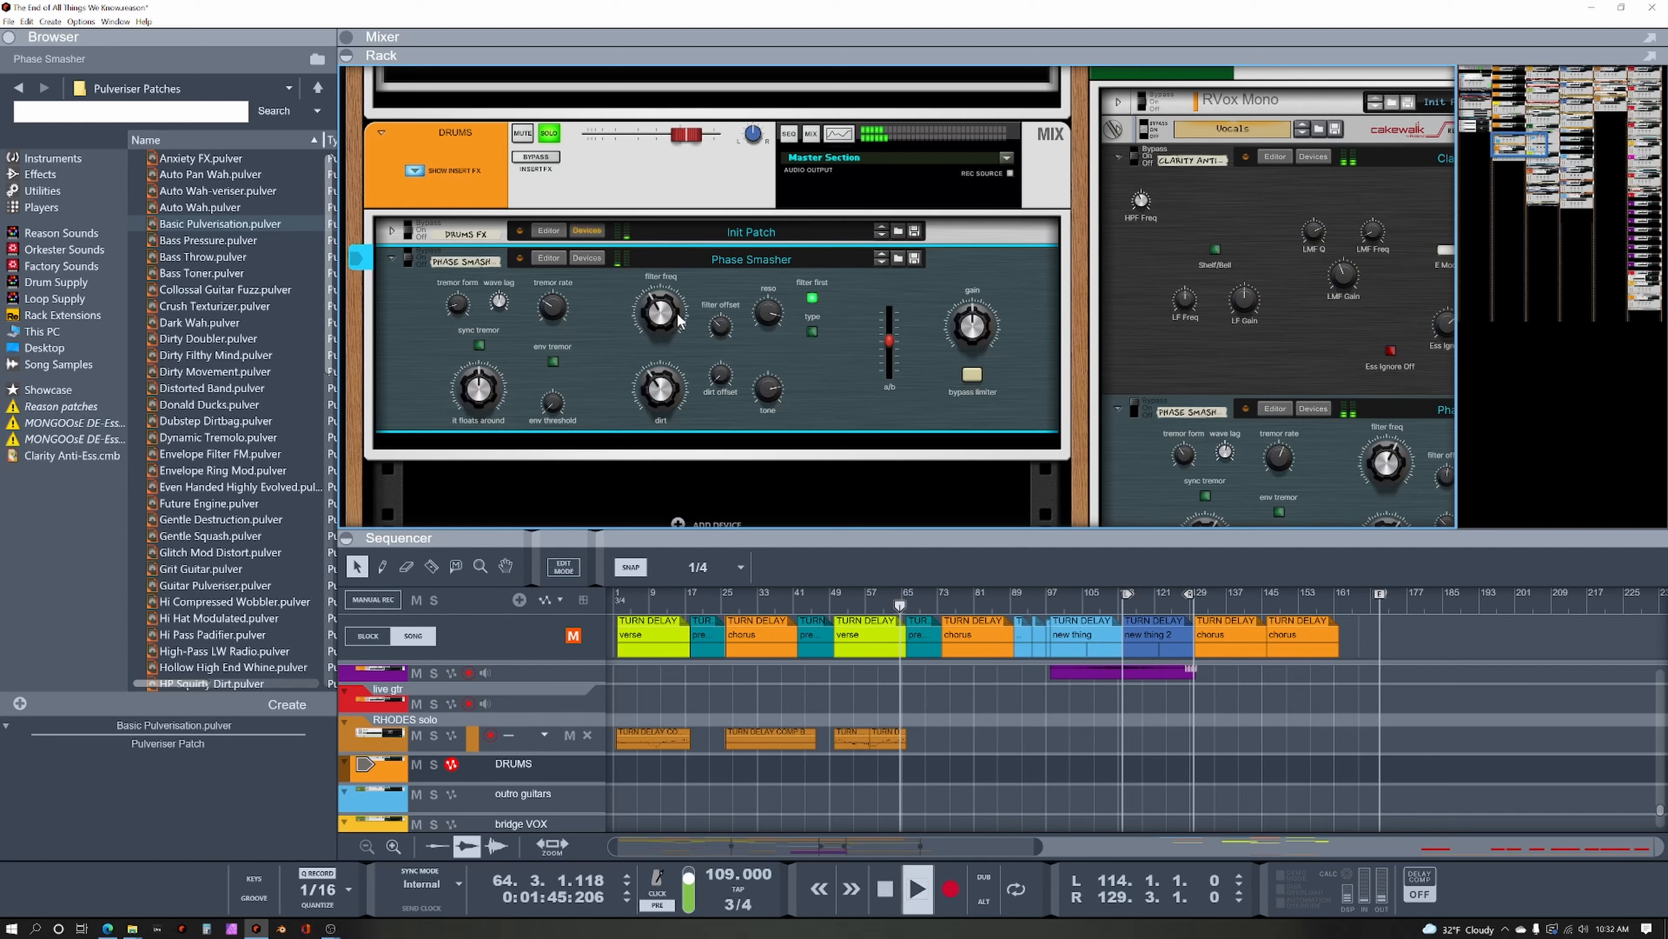
{"action": "left_click_drag", "start_coordinate": [671, 311], "coordinate": [671, 316]}
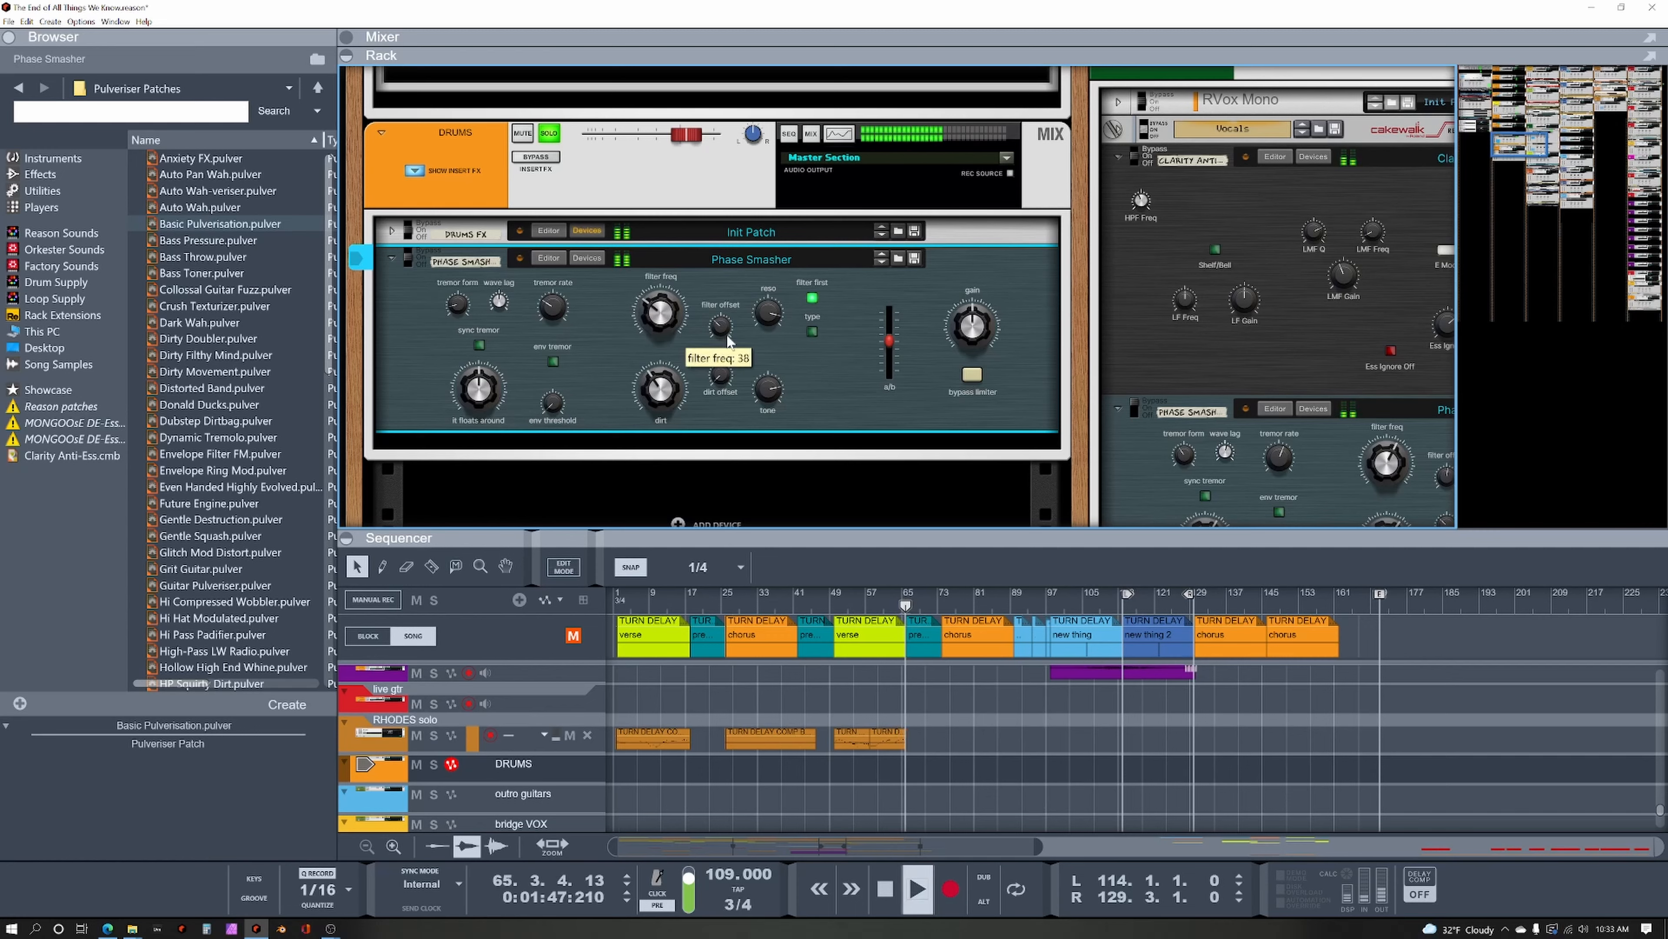
{"action": "mouse_move", "coordinate": [764, 317]}
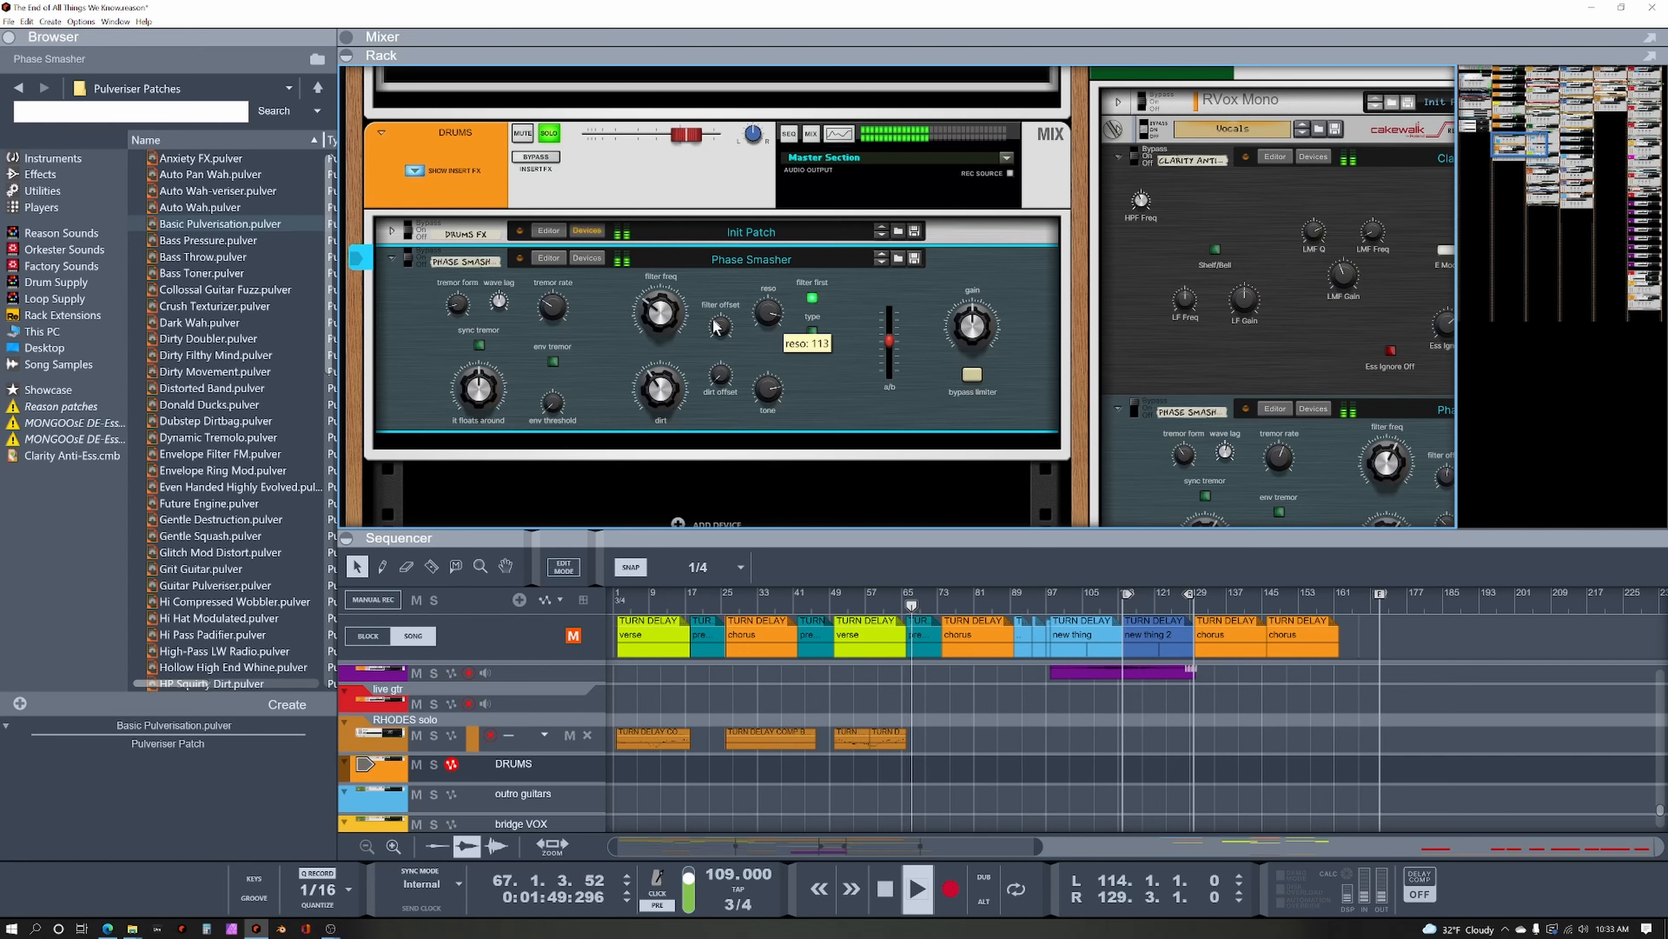
{"action": "left_click_drag", "start_coordinate": [664, 319], "coordinate": [665, 324]}
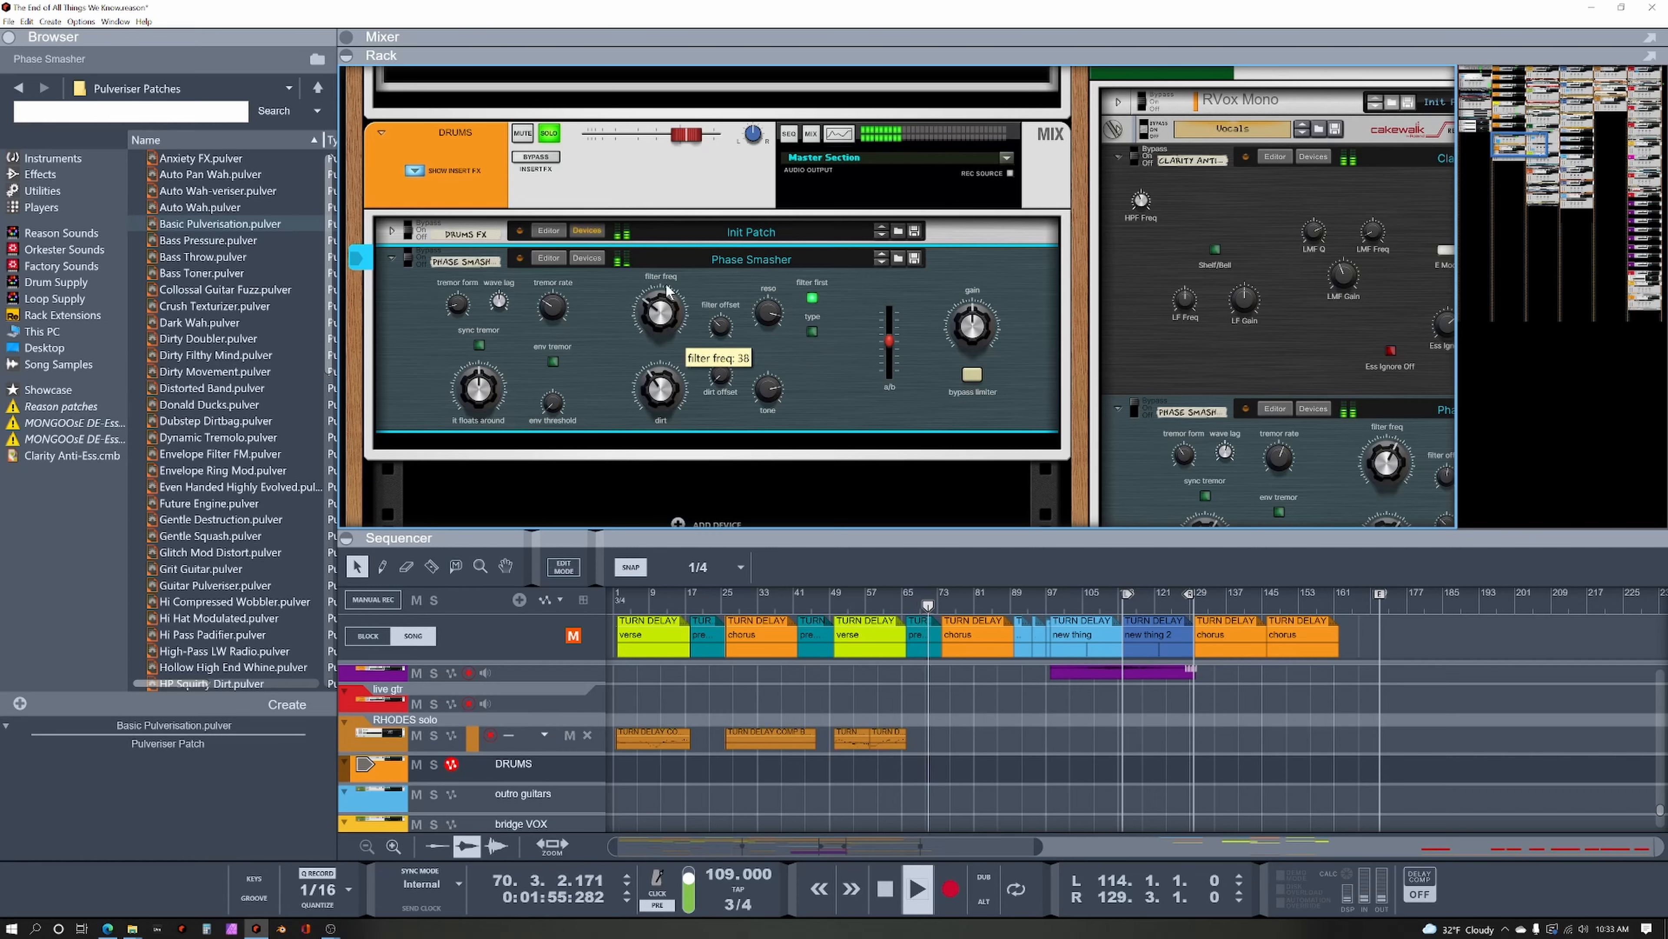
{"action": "key", "text": "space"}
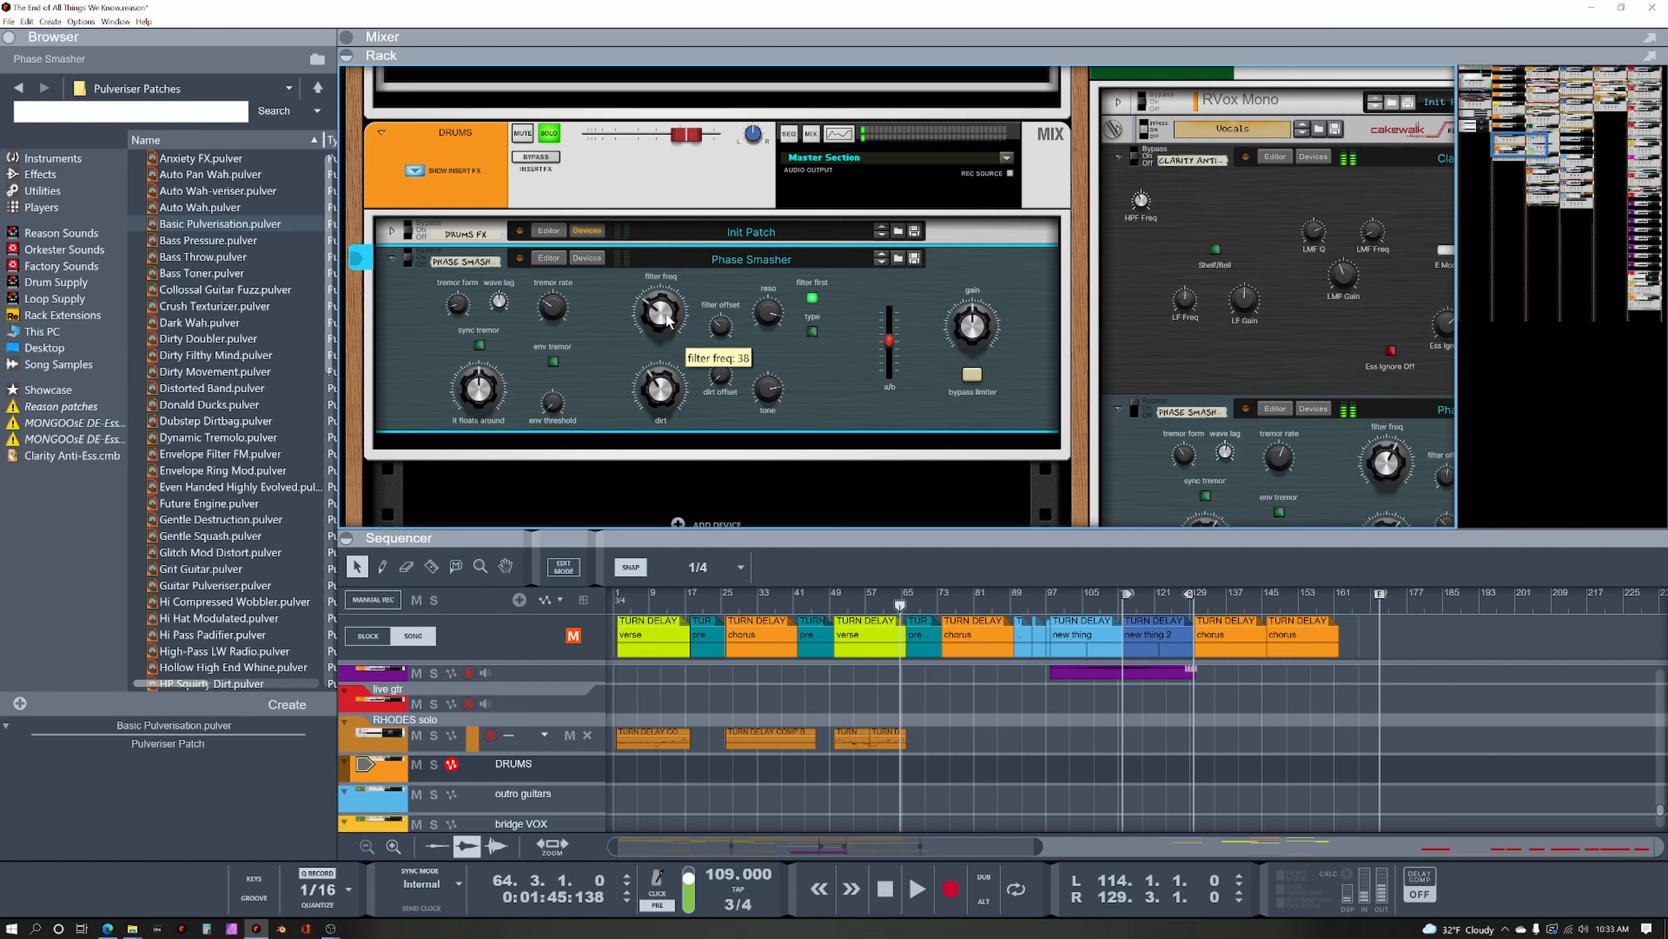
Audition the Phase Smasher's filter offset together with the filter freq over repeated drums playback.
{"action": "mouse_move", "coordinate": [666, 318]}
{"action": "left_mouse_down"}
{"action": "mouse_move", "coordinate": [678, 336]}
{"action": "mouse_move", "coordinate": [679, 321]}
{"action": "left_mouse_up"}
{"action": "key", "text": "space"}
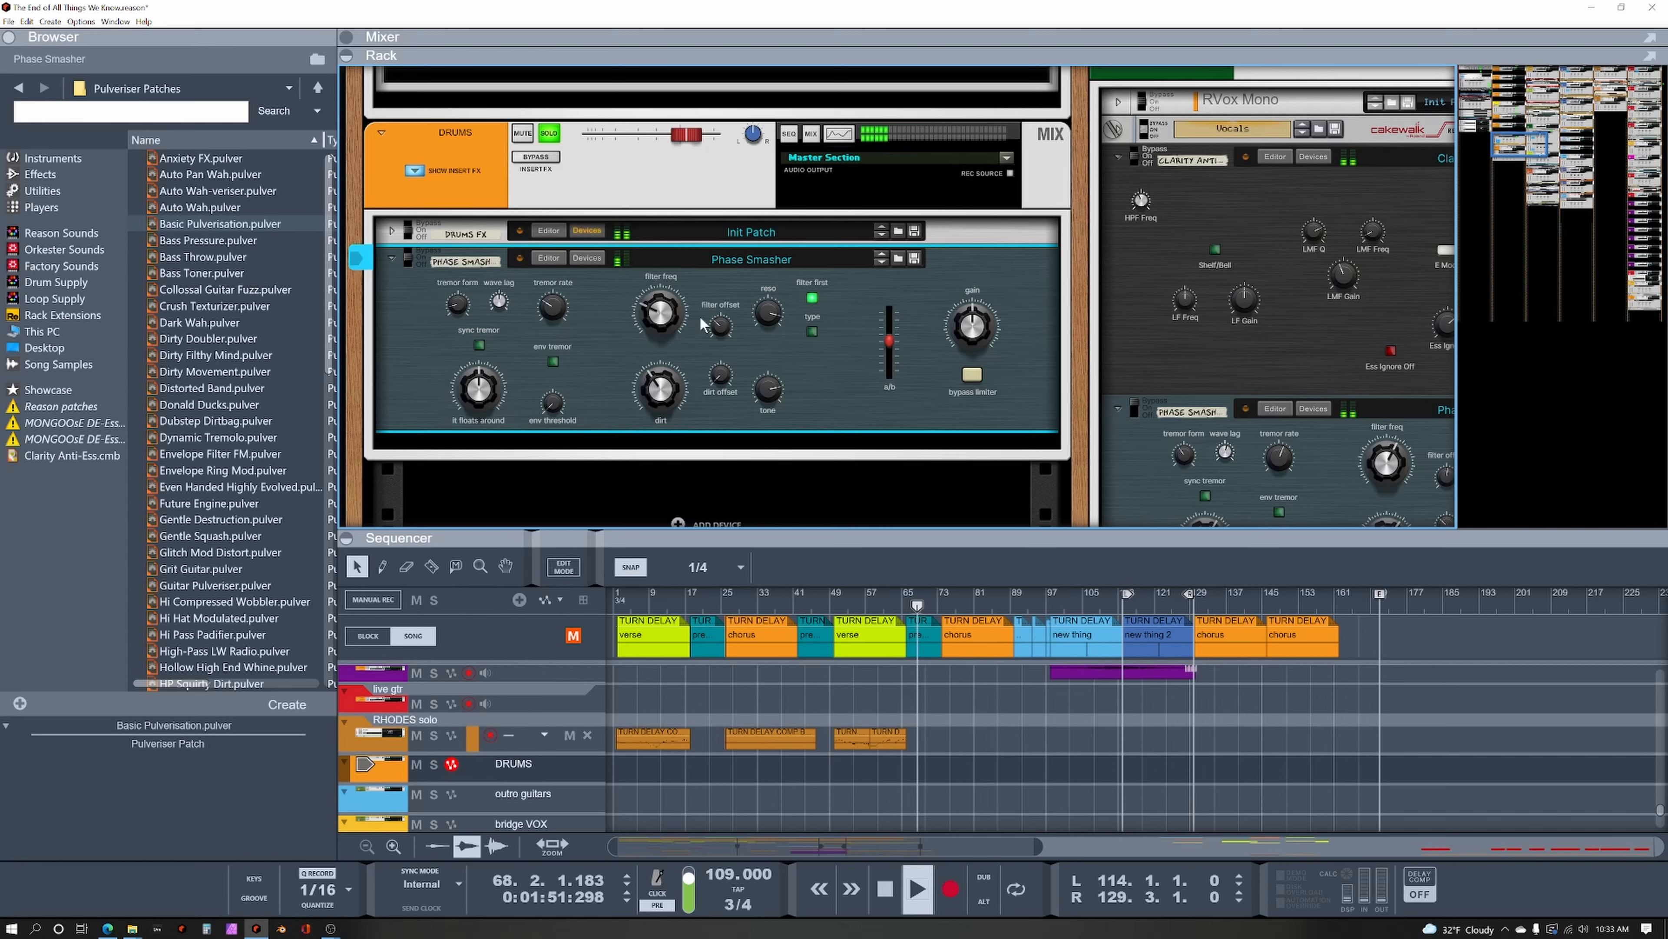
{"action": "left_click_drag", "start_coordinate": [725, 329], "coordinate": [662, 308]}
{"action": "key", "text": "space"}
{"action": "key", "text": "space"}
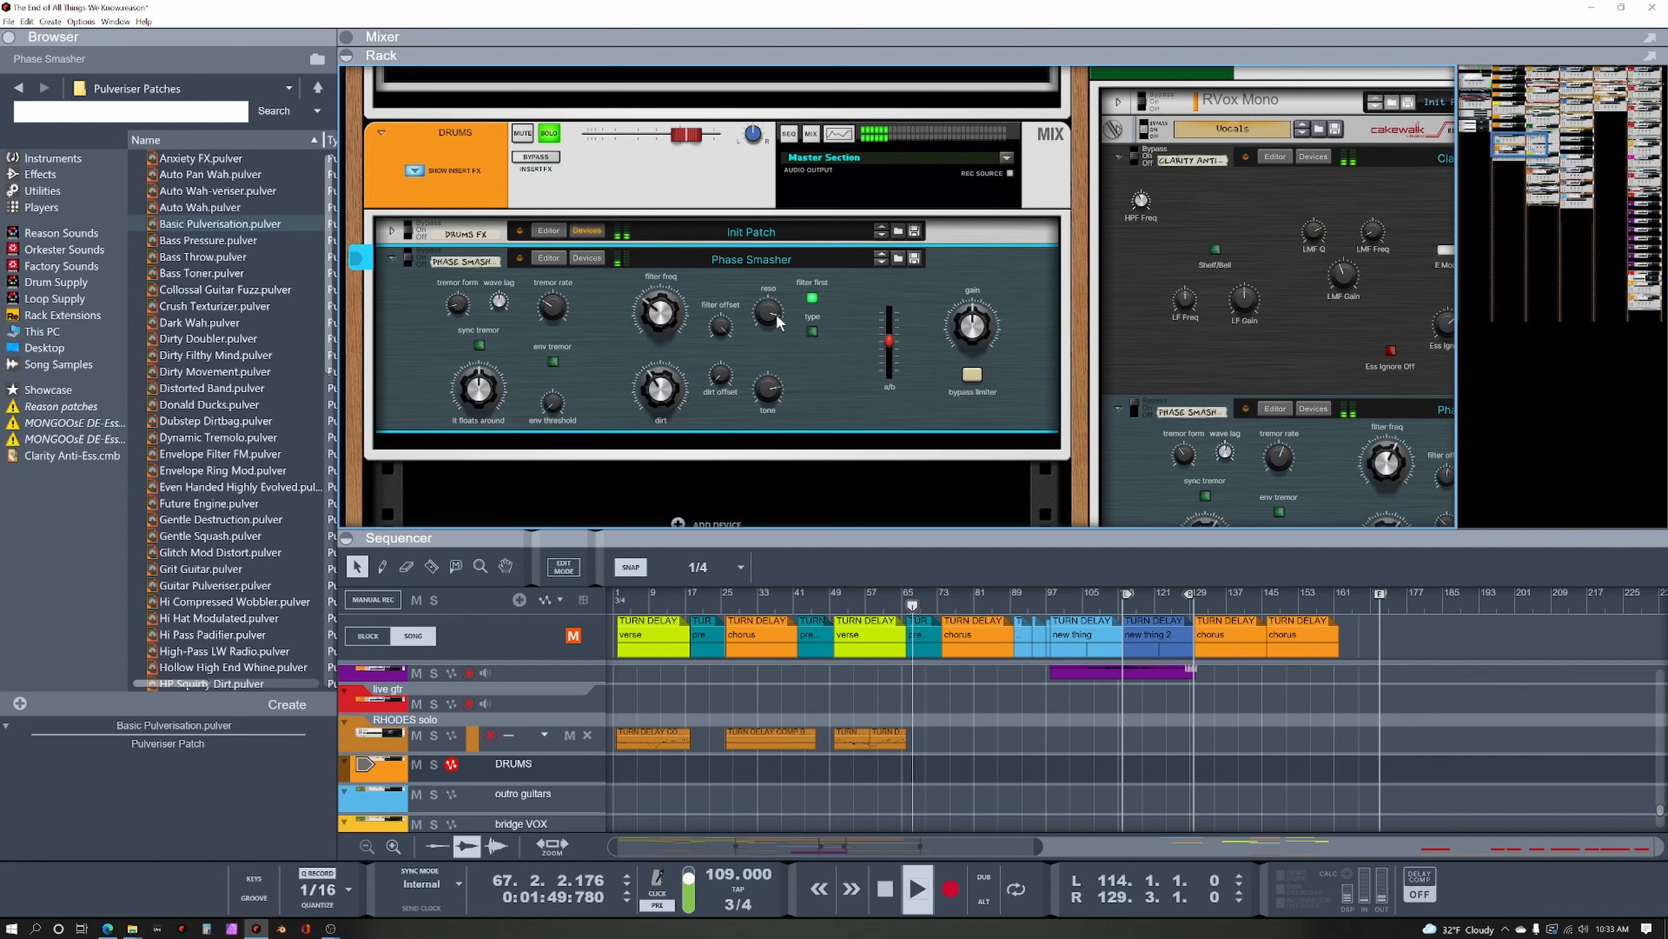
{"action": "key", "text": "space"}
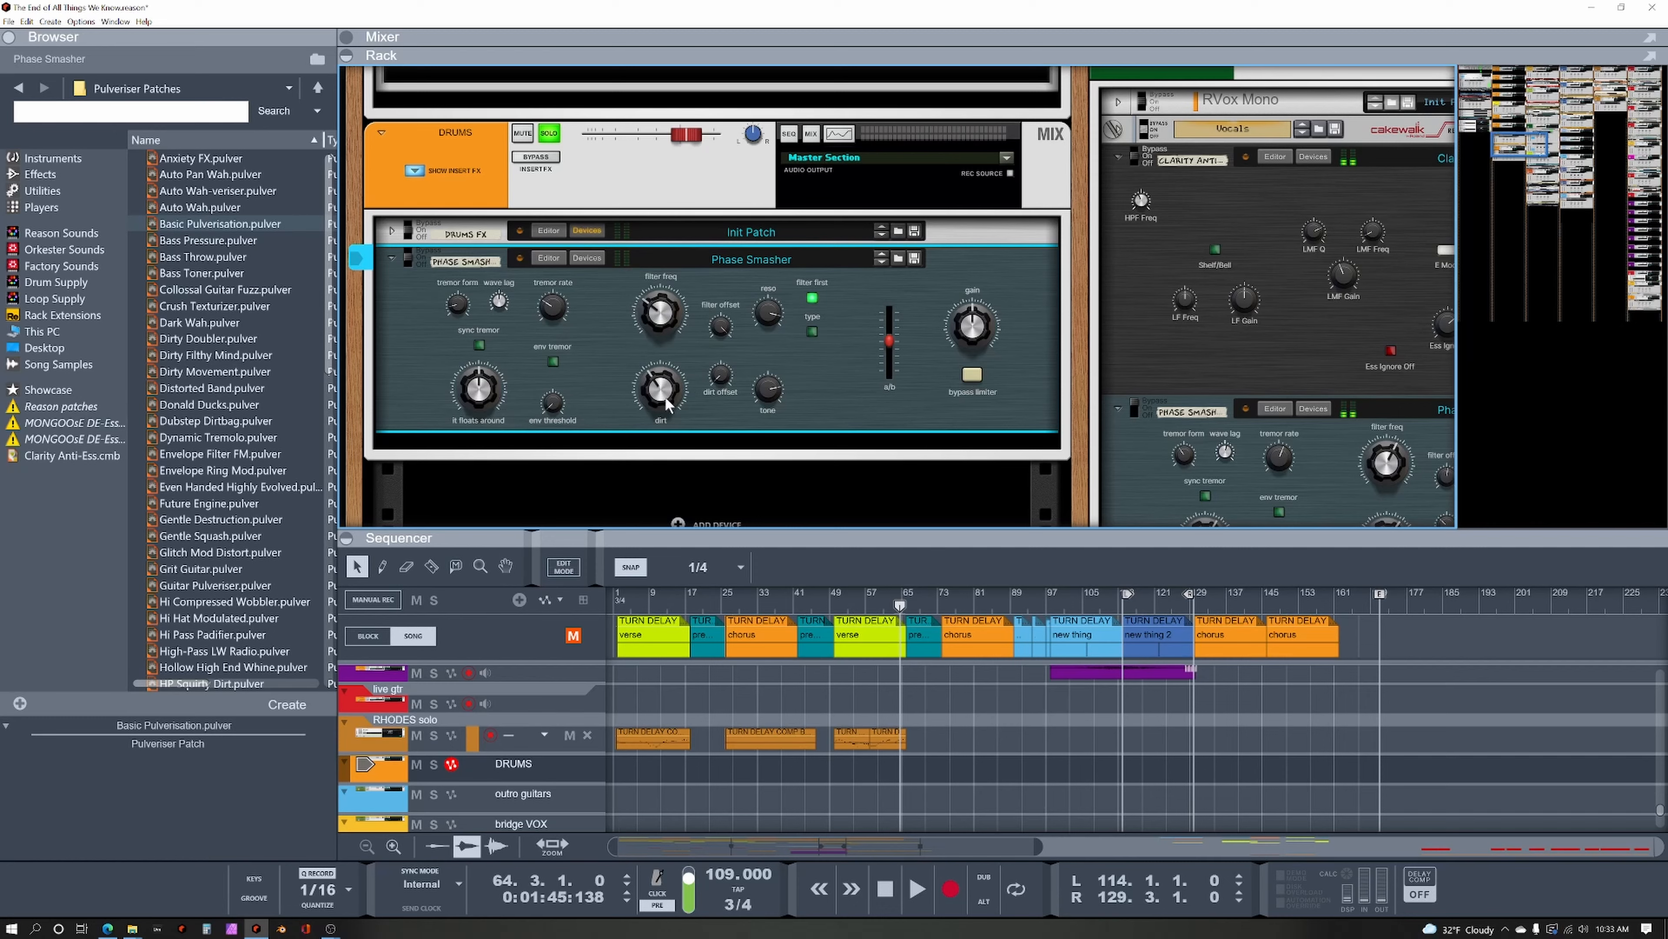
Raise the Phase Smasher's dirt knob and the filter freq, comparing the distortion on the playing drums.
{"action": "key", "text": "space"}
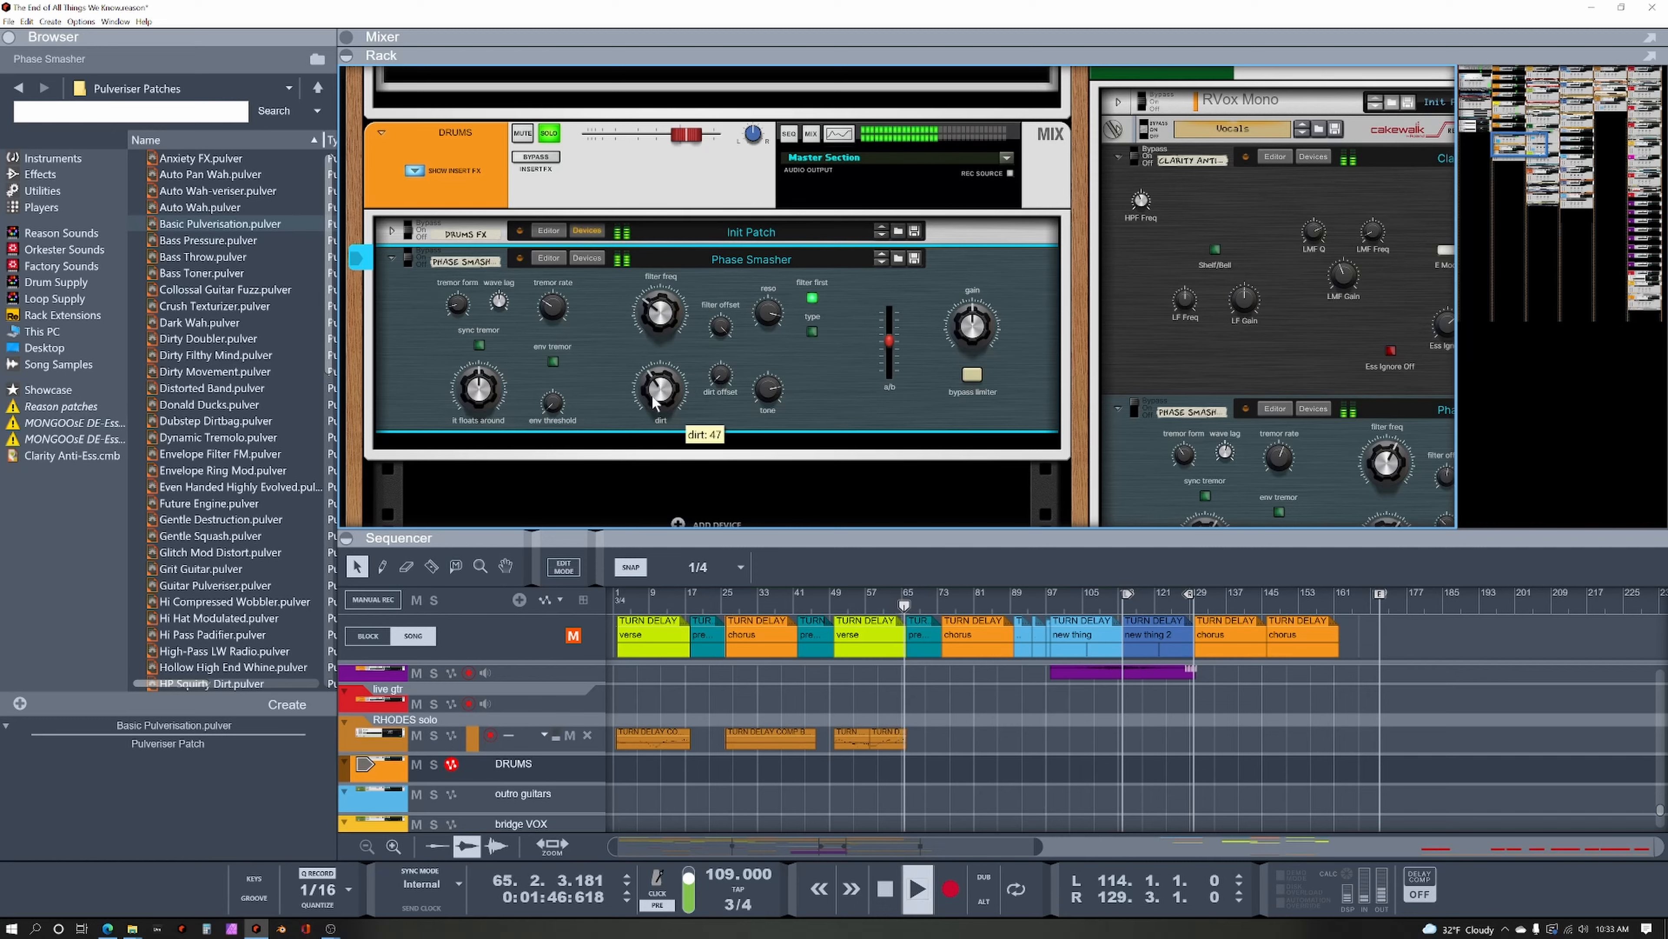
{"action": "key", "text": "space"}
{"action": "left_click_drag", "start_coordinate": [669, 400], "coordinate": [669, 355]}
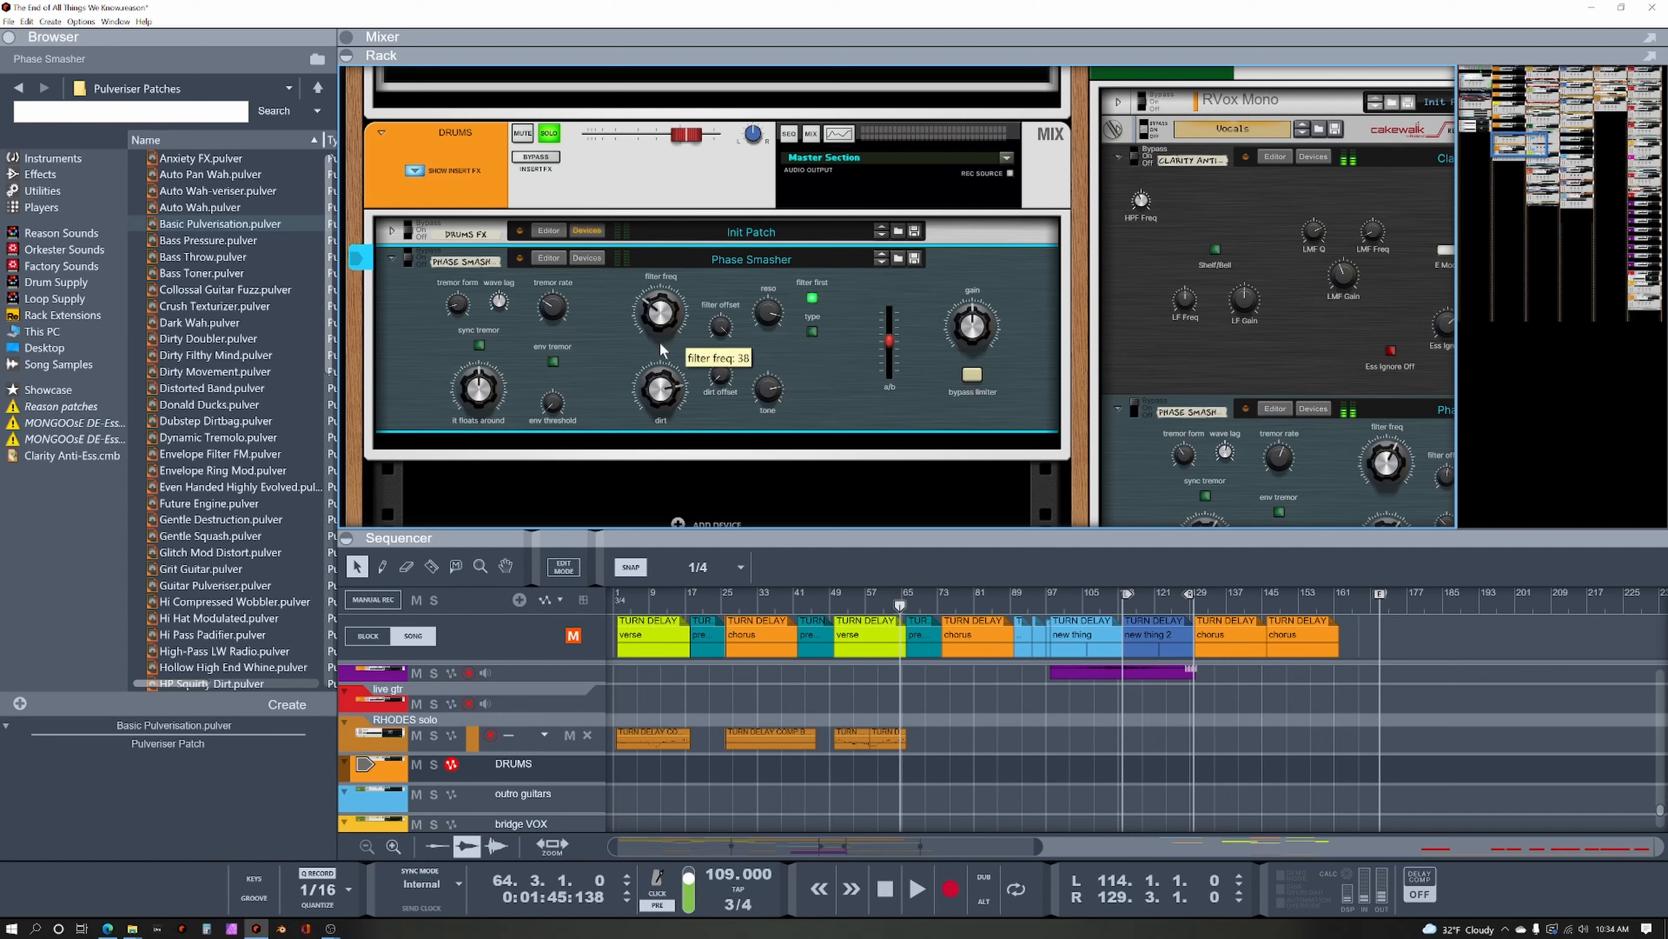
{"action": "key", "text": "space"}
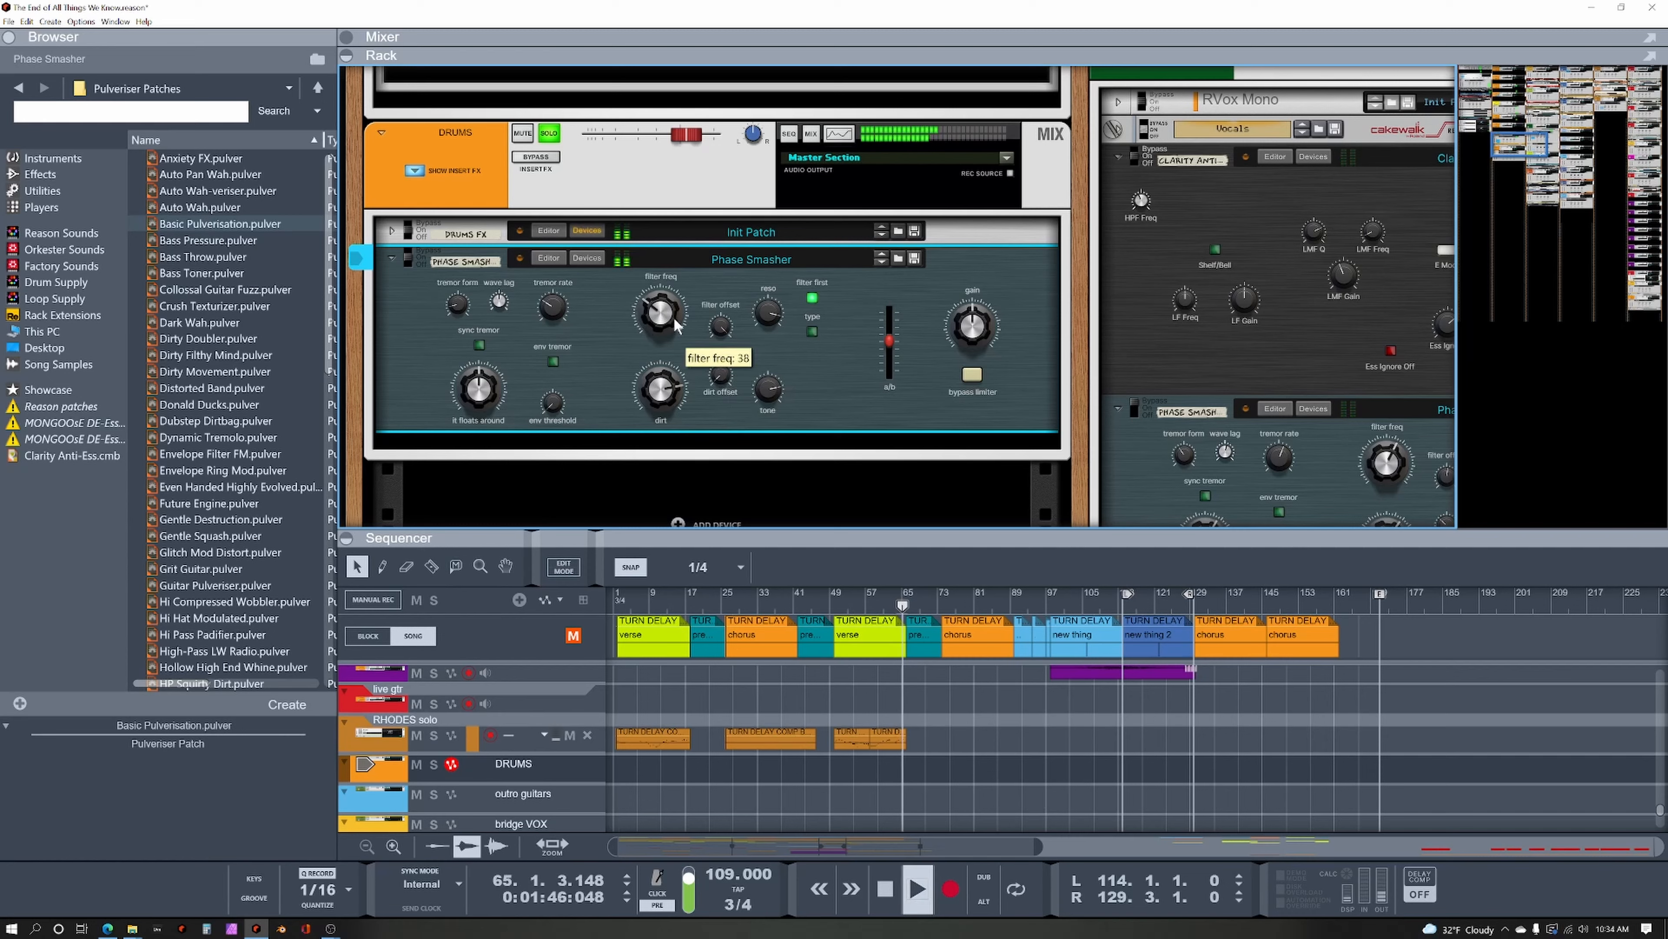
{"action": "left_click_drag", "start_coordinate": [677, 324], "coordinate": [670, 313]}
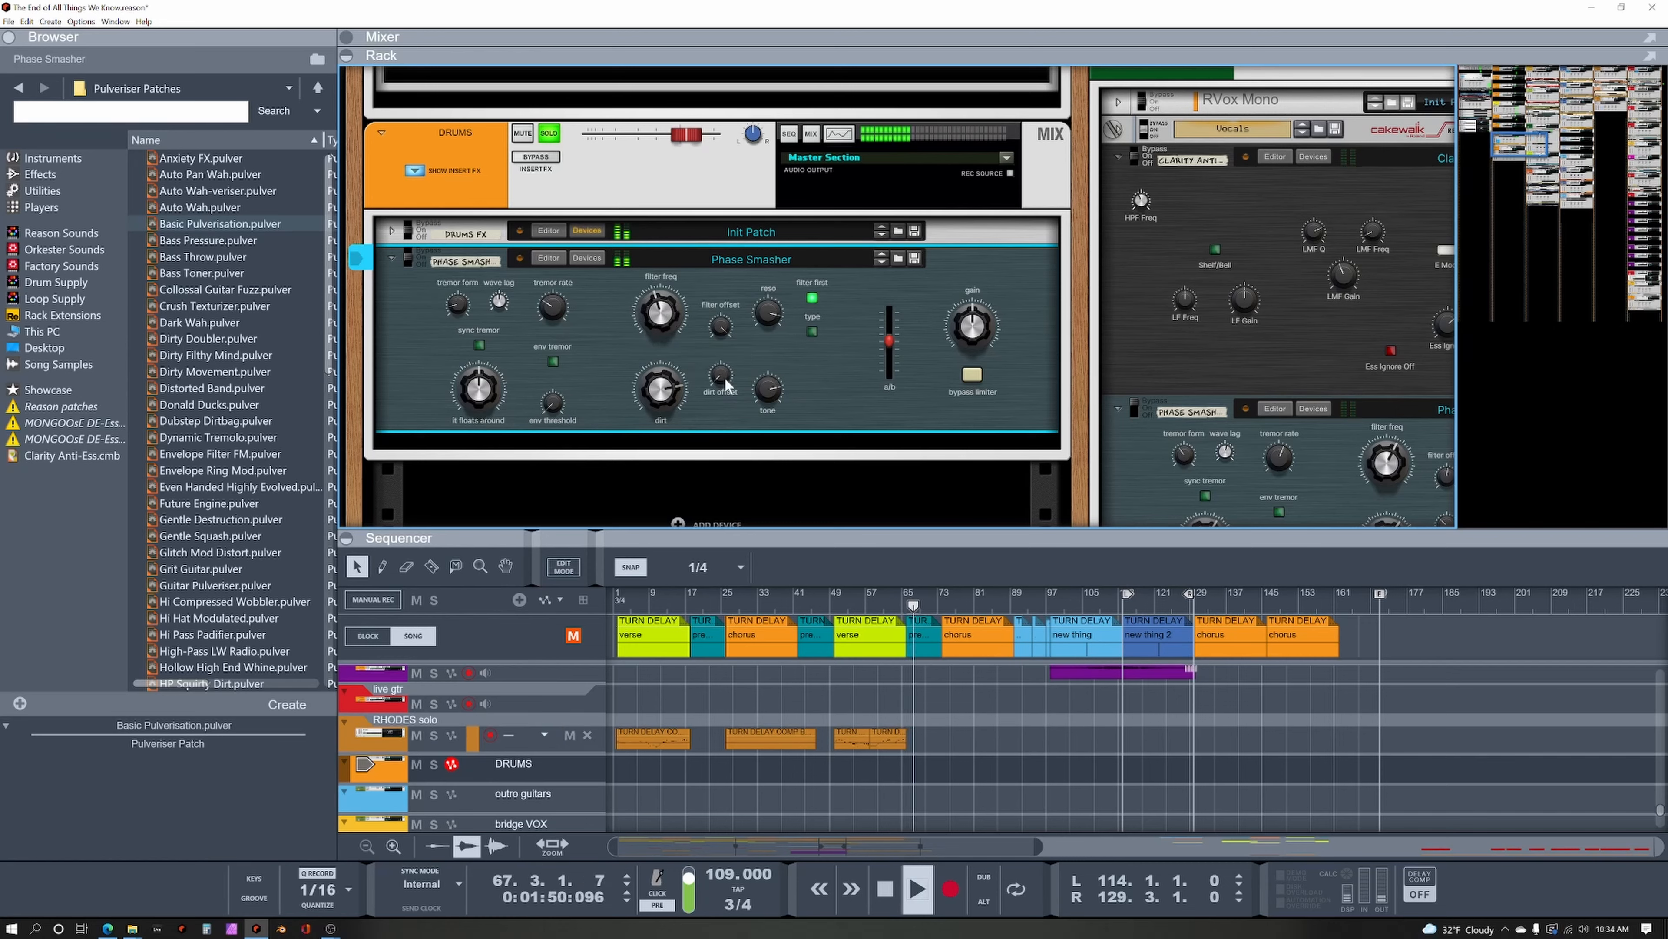
{"action": "key", "text": "space"}
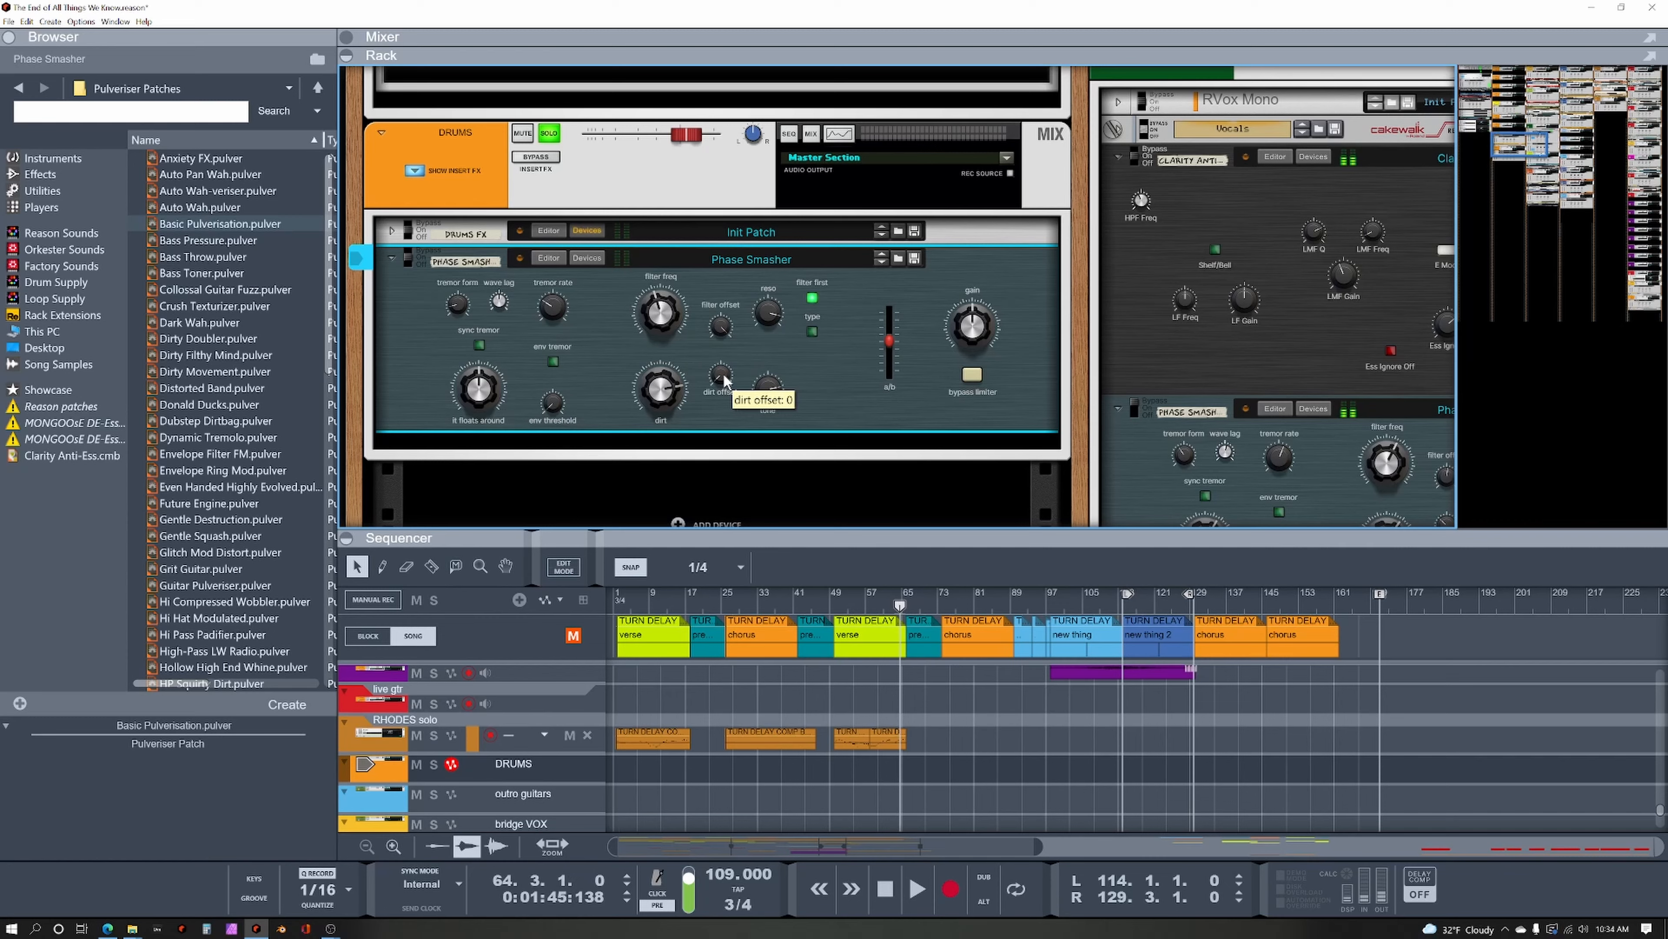
Audition the Phase Smasher's dirt offset knob while the drums play.
{"action": "mouse_move", "coordinate": [723, 373]}
{"action": "left_mouse_down"}
{"action": "mouse_move", "coordinate": [721, 334]}
{"action": "mouse_move", "coordinate": [717, 398]}
{"action": "left_mouse_up"}
{"action": "key", "text": "space"}
{"action": "key", "text": "space"}
{"action": "mouse_move", "coordinate": [711, 382]}
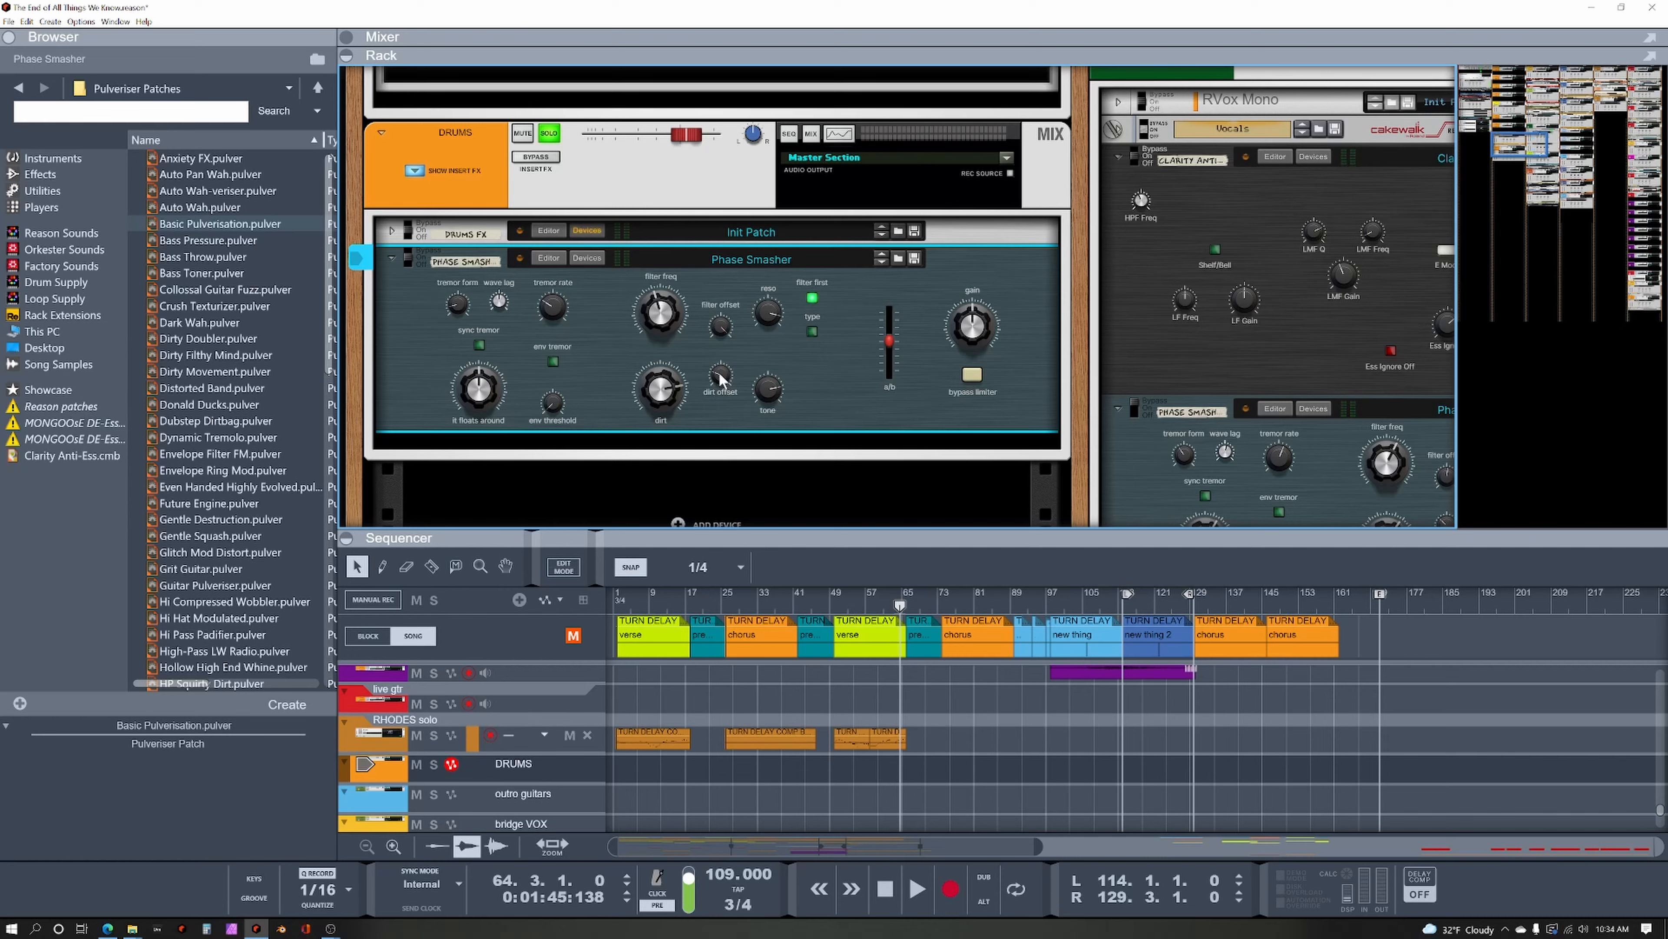
{"action": "key", "text": "space"}
{"action": "left_click_drag", "start_coordinate": [718, 372], "coordinate": [731, 348]}
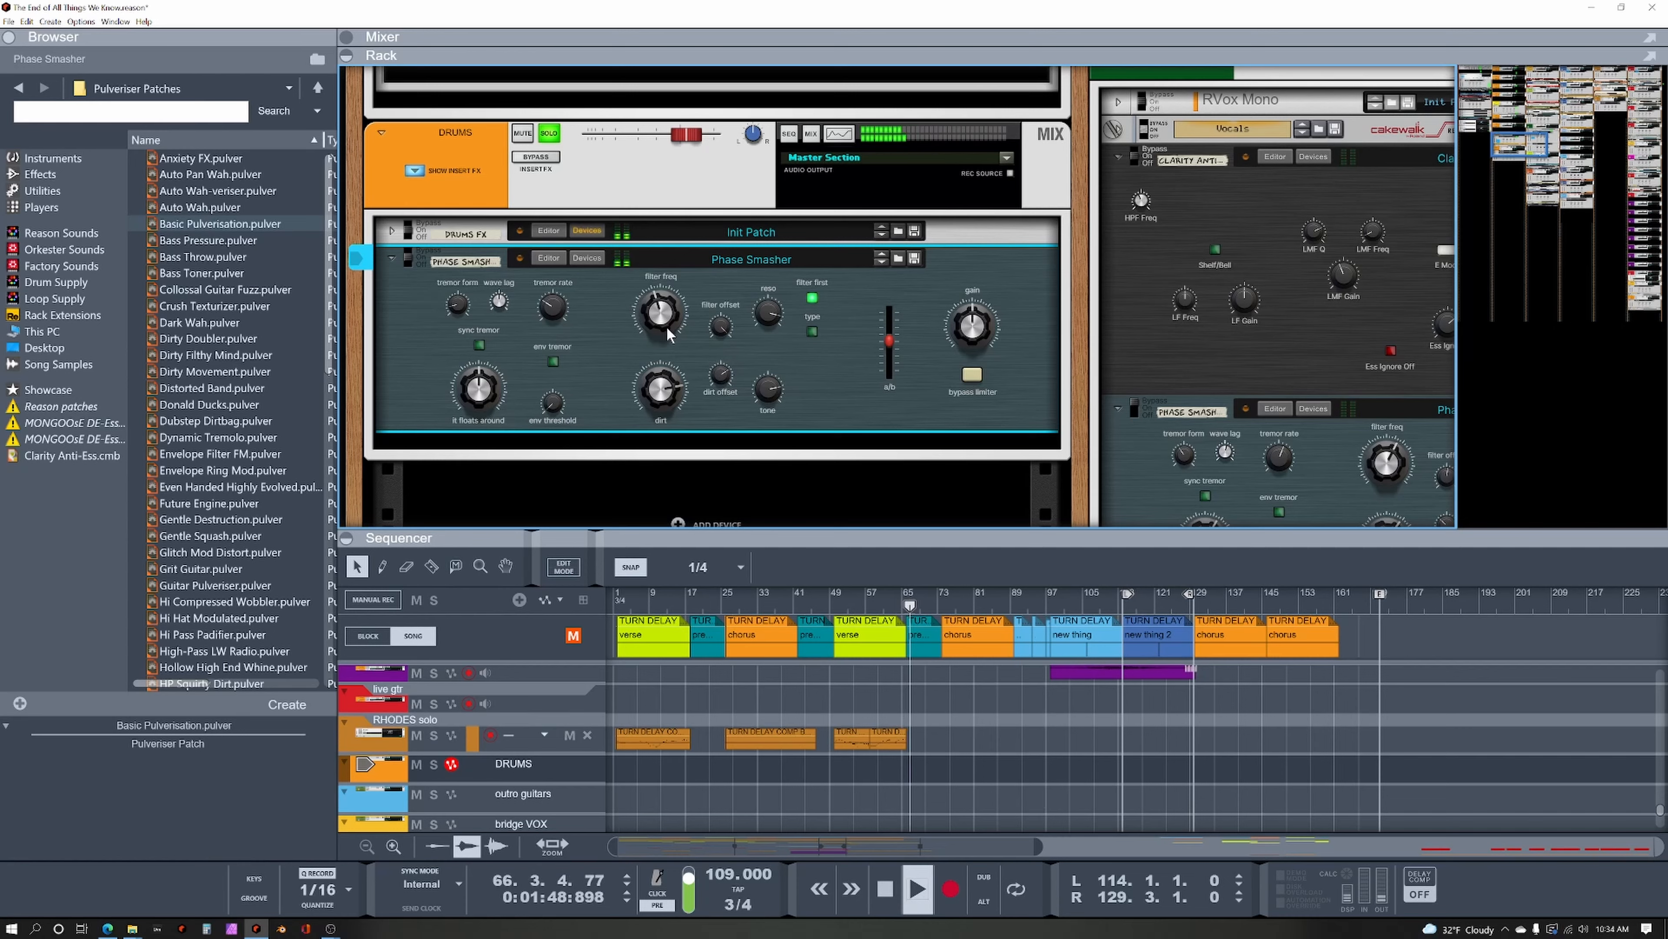
{"action": "key", "text": "space"}
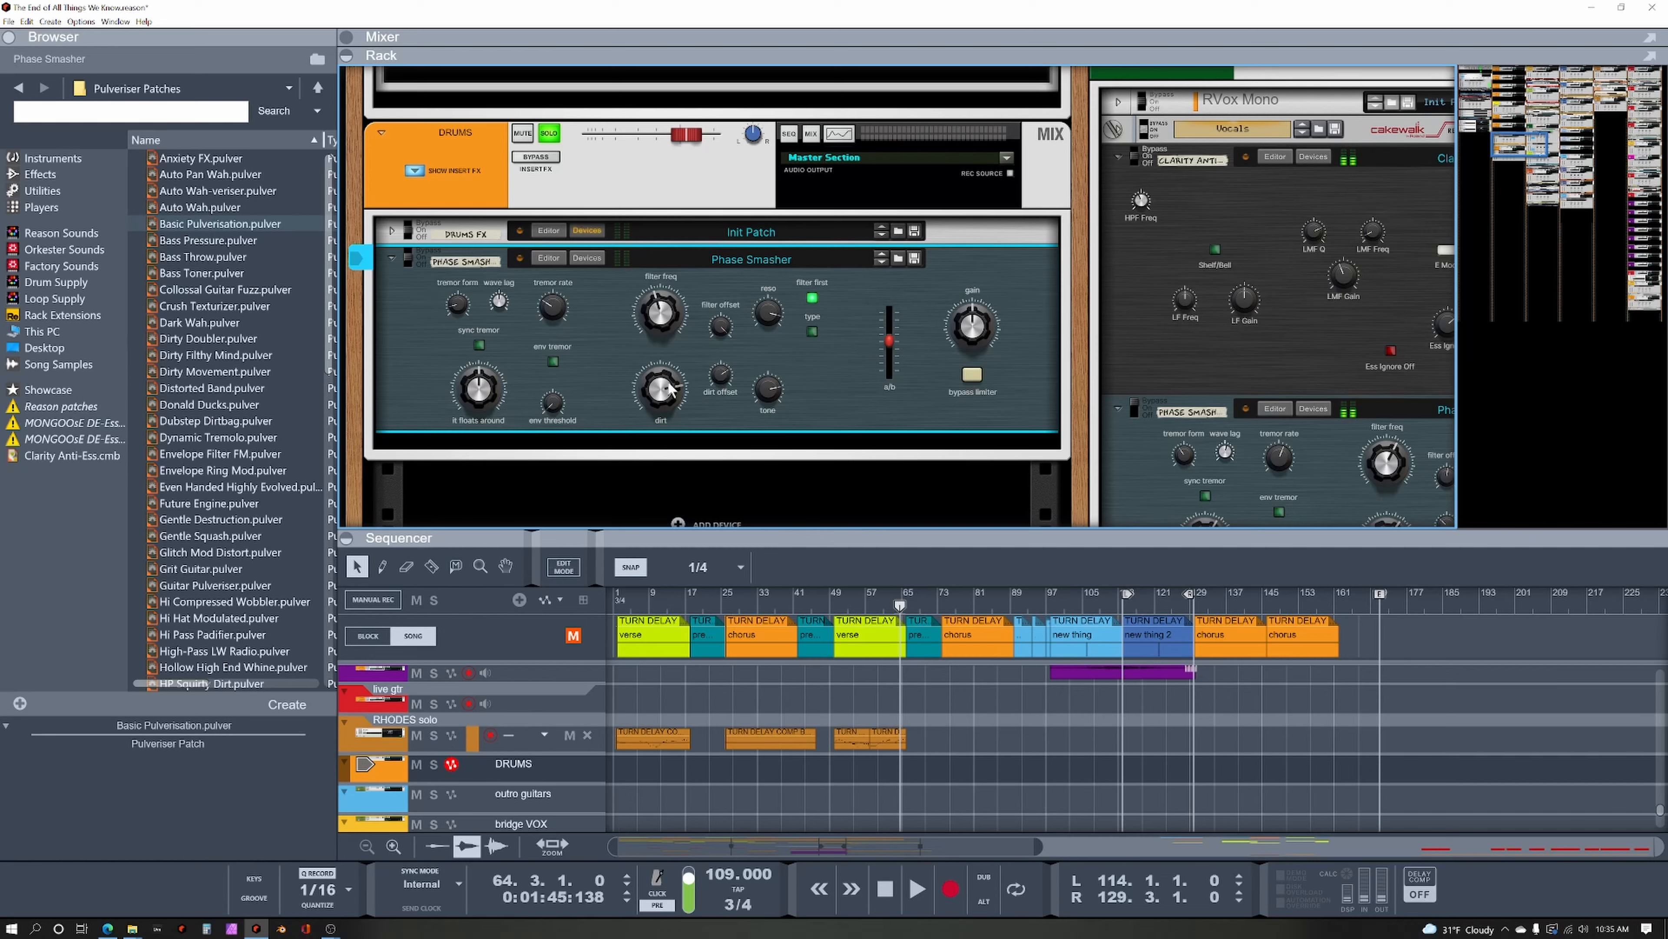
Audition the Phase Smasher's a/b slider at 0 and 24 on the drums and reset it to its default.
{"action": "key", "text": "space"}
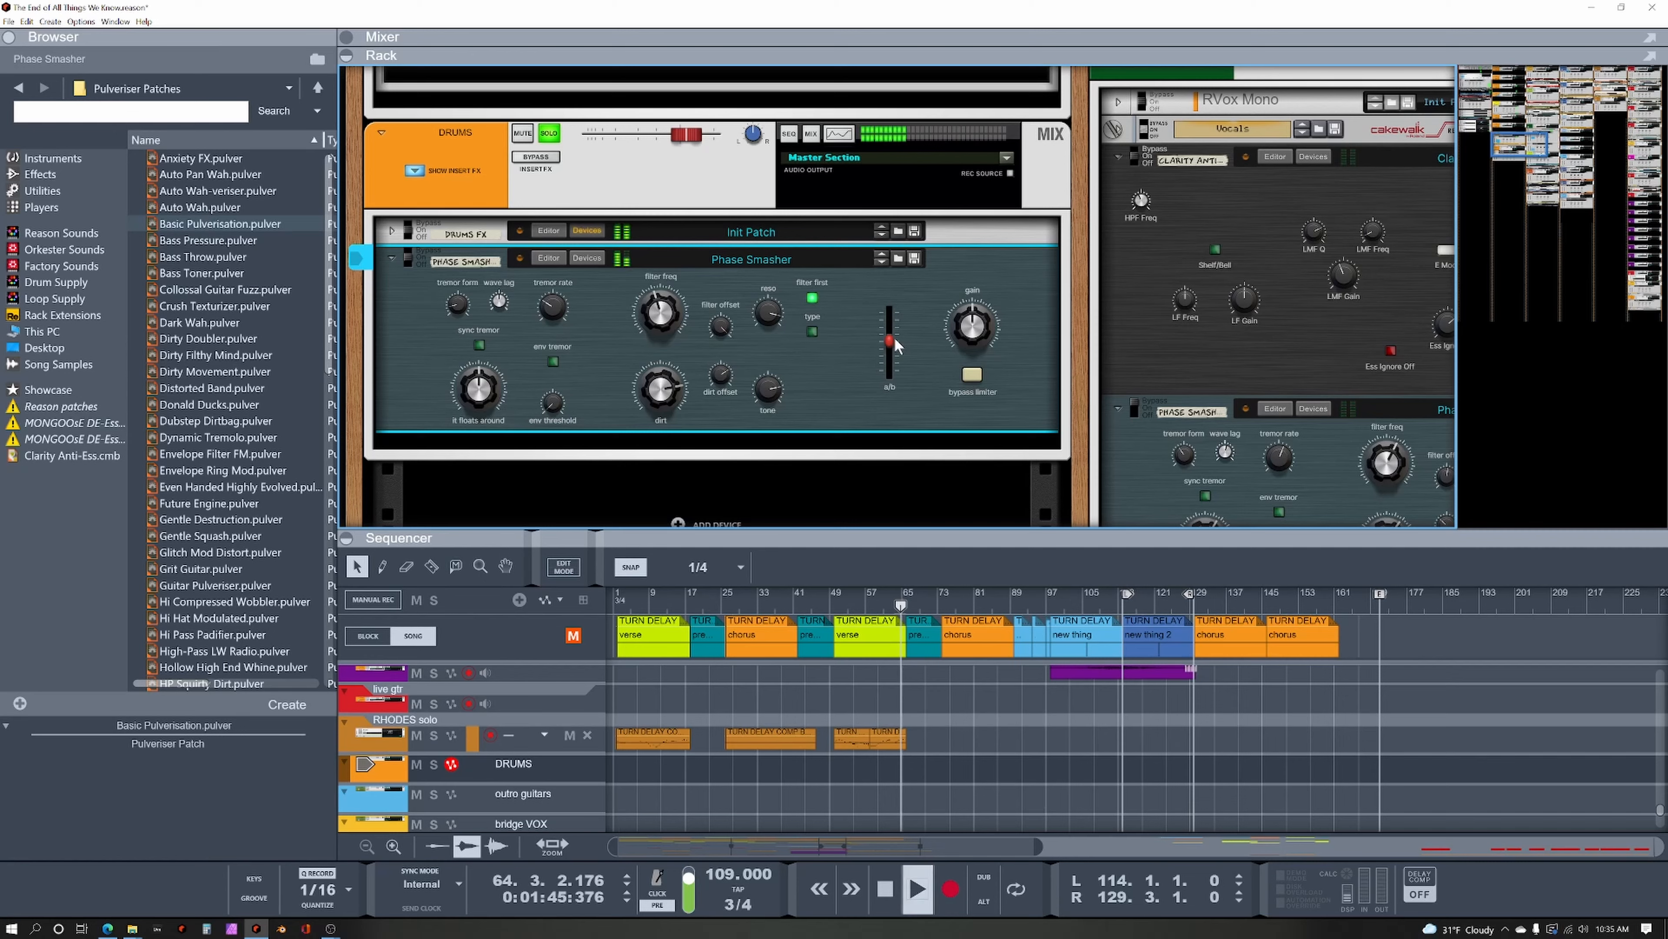
{"action": "mouse_move", "coordinate": [888, 342]}
{"action": "left_mouse_down"}
{"action": "mouse_move", "coordinate": [894, 307]}
{"action": "mouse_move", "coordinate": [894, 363]}
{"action": "mouse_move", "coordinate": [893, 294]}
{"action": "mouse_move", "coordinate": [902, 339]}
{"action": "left_mouse_up"}
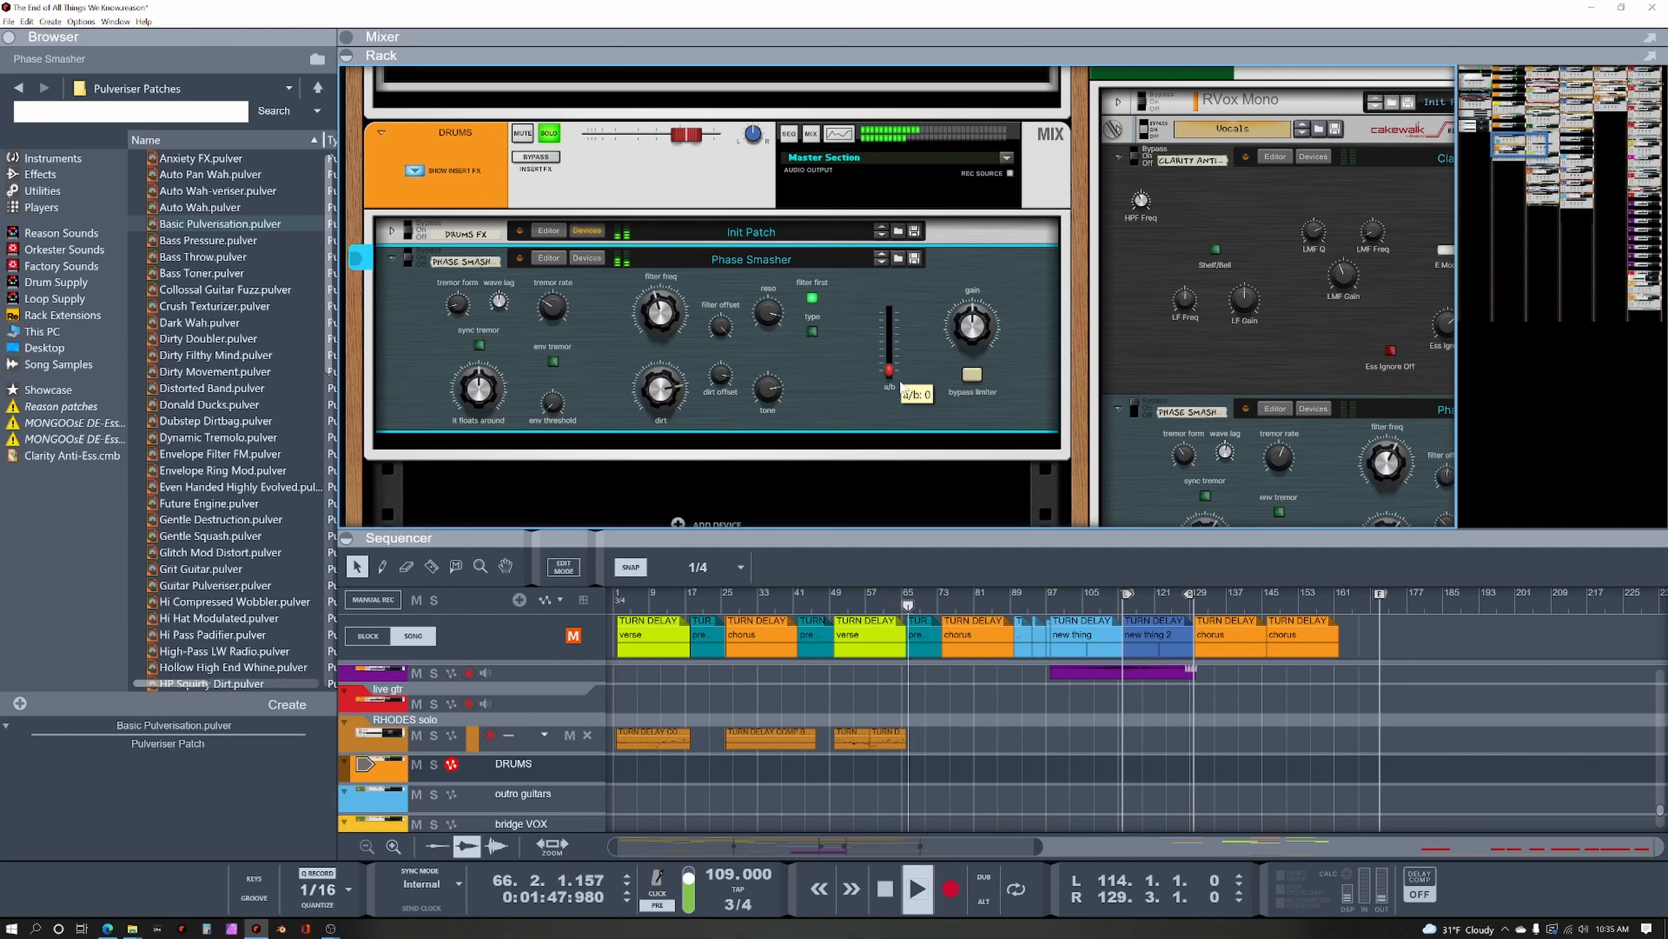
{"action": "key", "text": "space"}
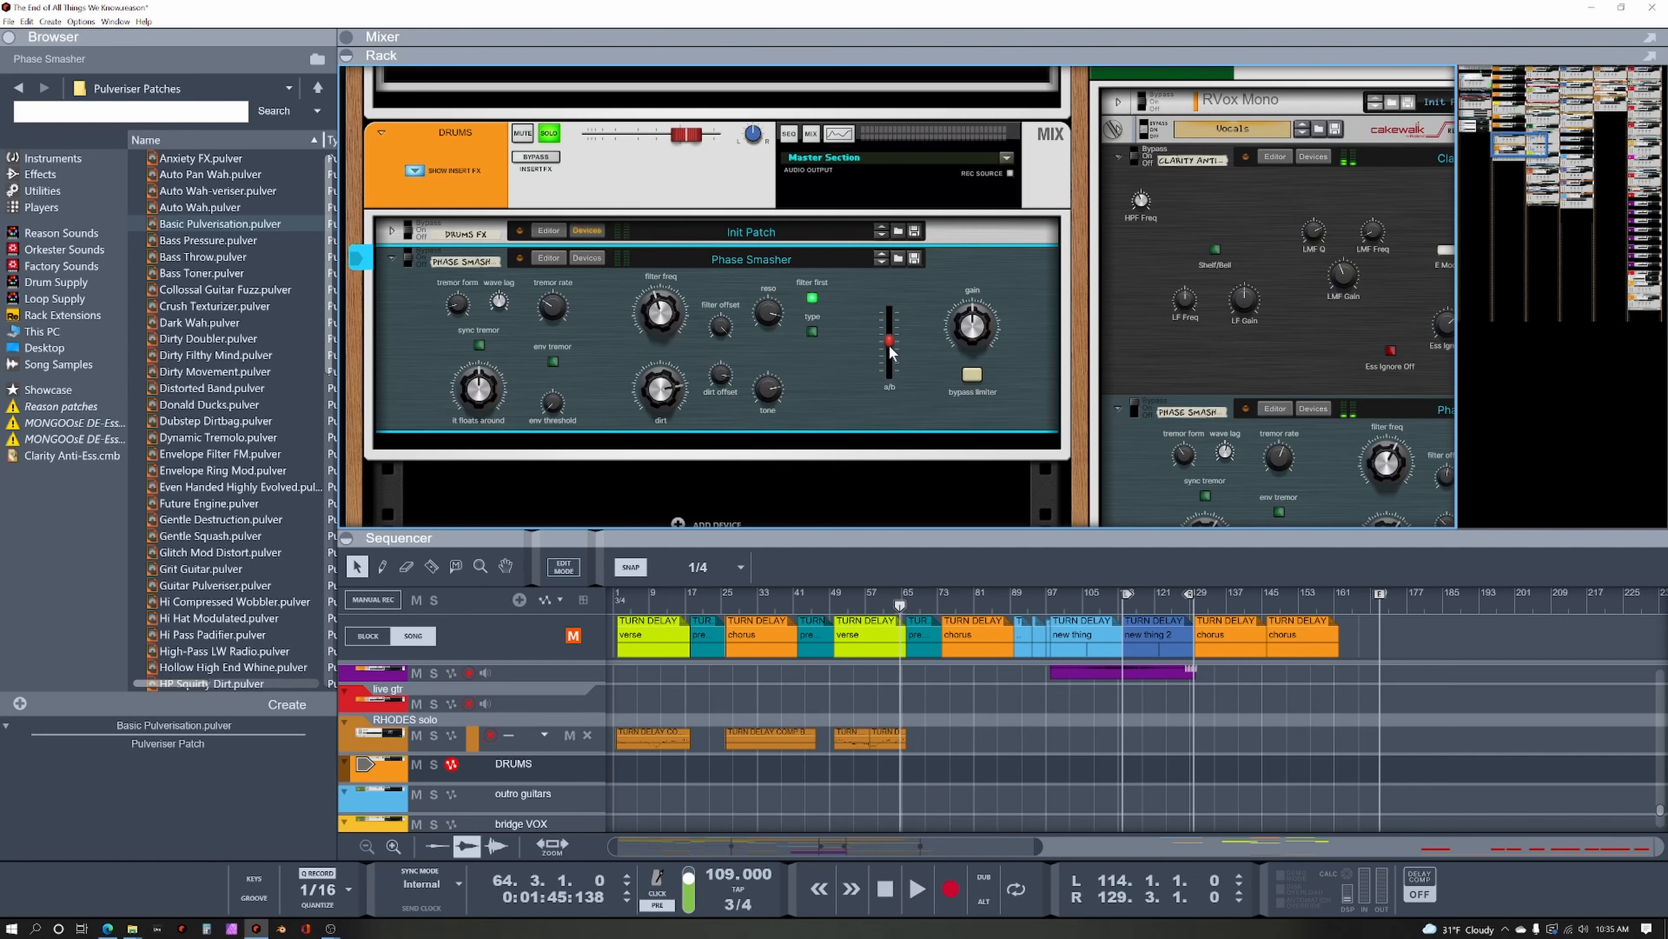
{"action": "mouse_move", "coordinate": [890, 343]}
{"action": "left_mouse_down"}
{"action": "mouse_move", "coordinate": [899, 307]}
{"action": "mouse_move", "coordinate": [896, 358]}
{"action": "left_mouse_up"}
{"action": "key", "text": "space"}
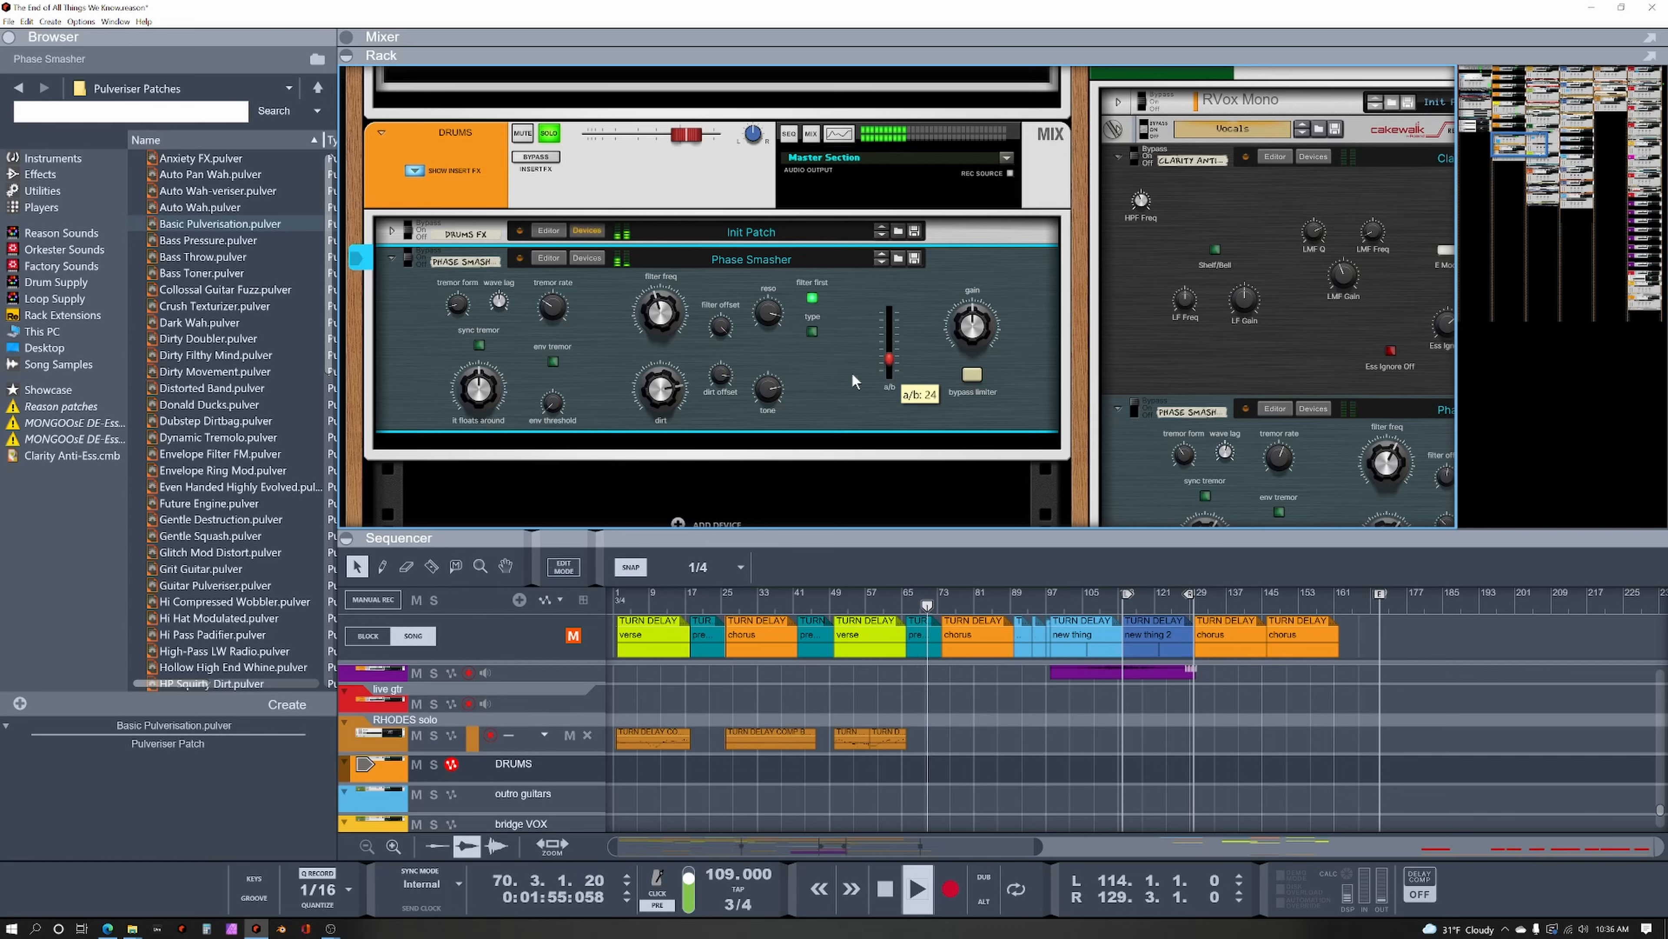
{"action": "left_click", "coordinate": [890, 359], "text": "ctrl"}
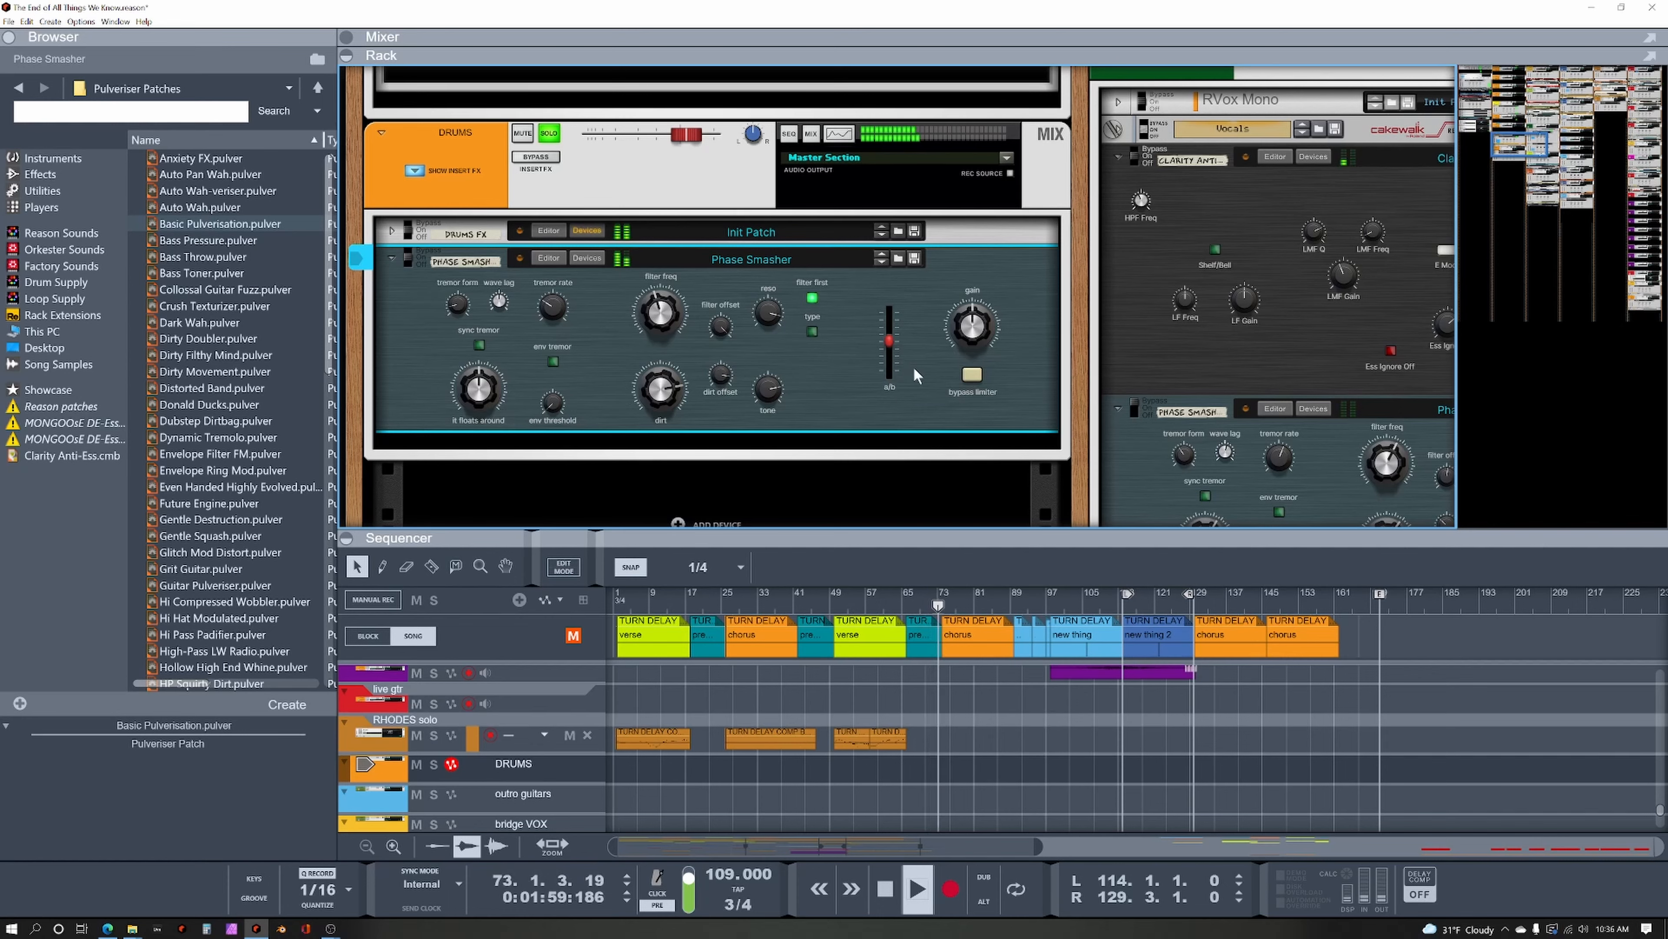
{"action": "key", "text": "space"}
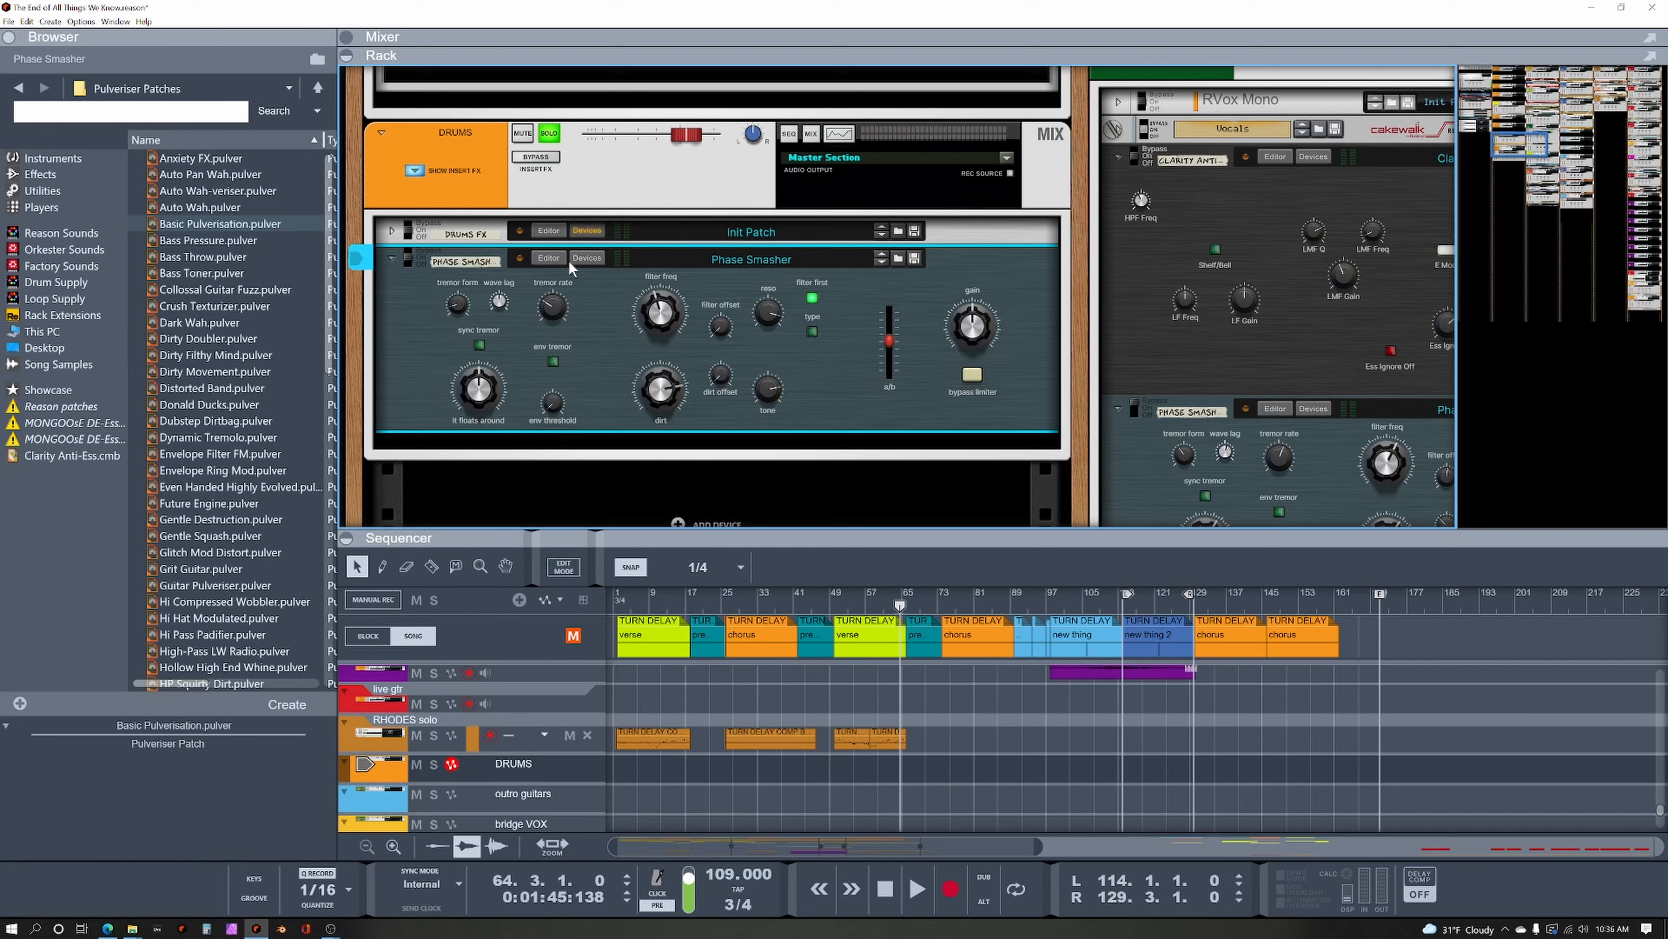
Audition the Phase Smasher's gain knob with repeated drums playback and reset the gain to its default.
{"action": "key", "text": "space"}
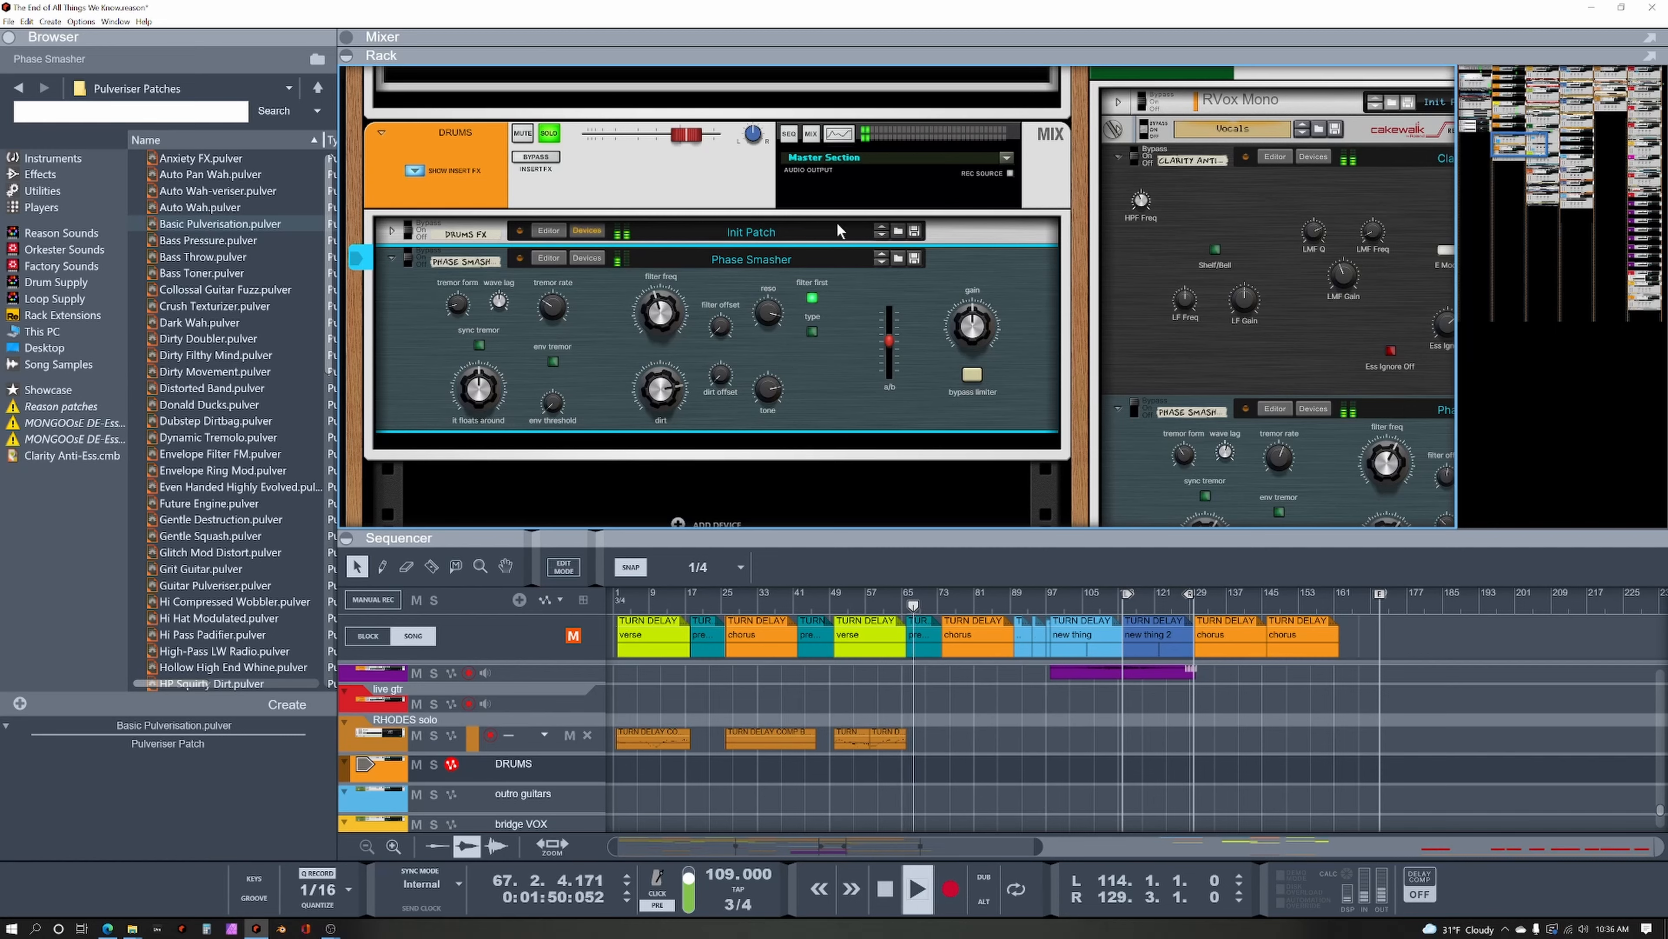
{"action": "left_click_drag", "start_coordinate": [975, 322], "coordinate": [990, 285]}
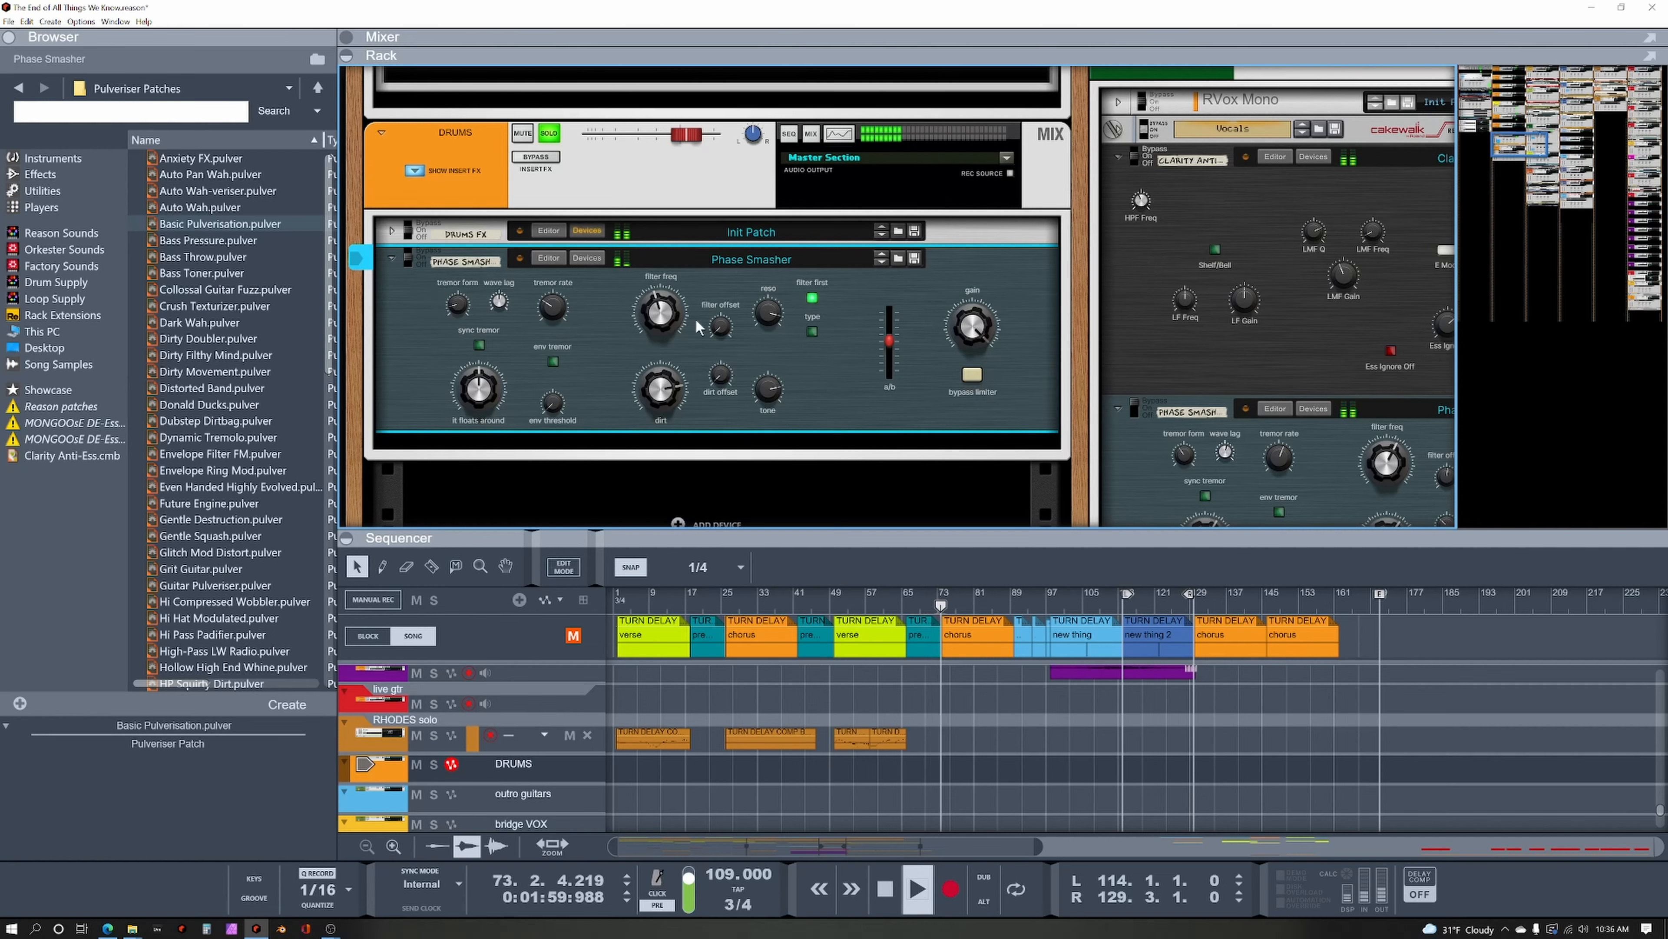
{"action": "key", "text": "space"}
{"action": "key", "text": "space"}
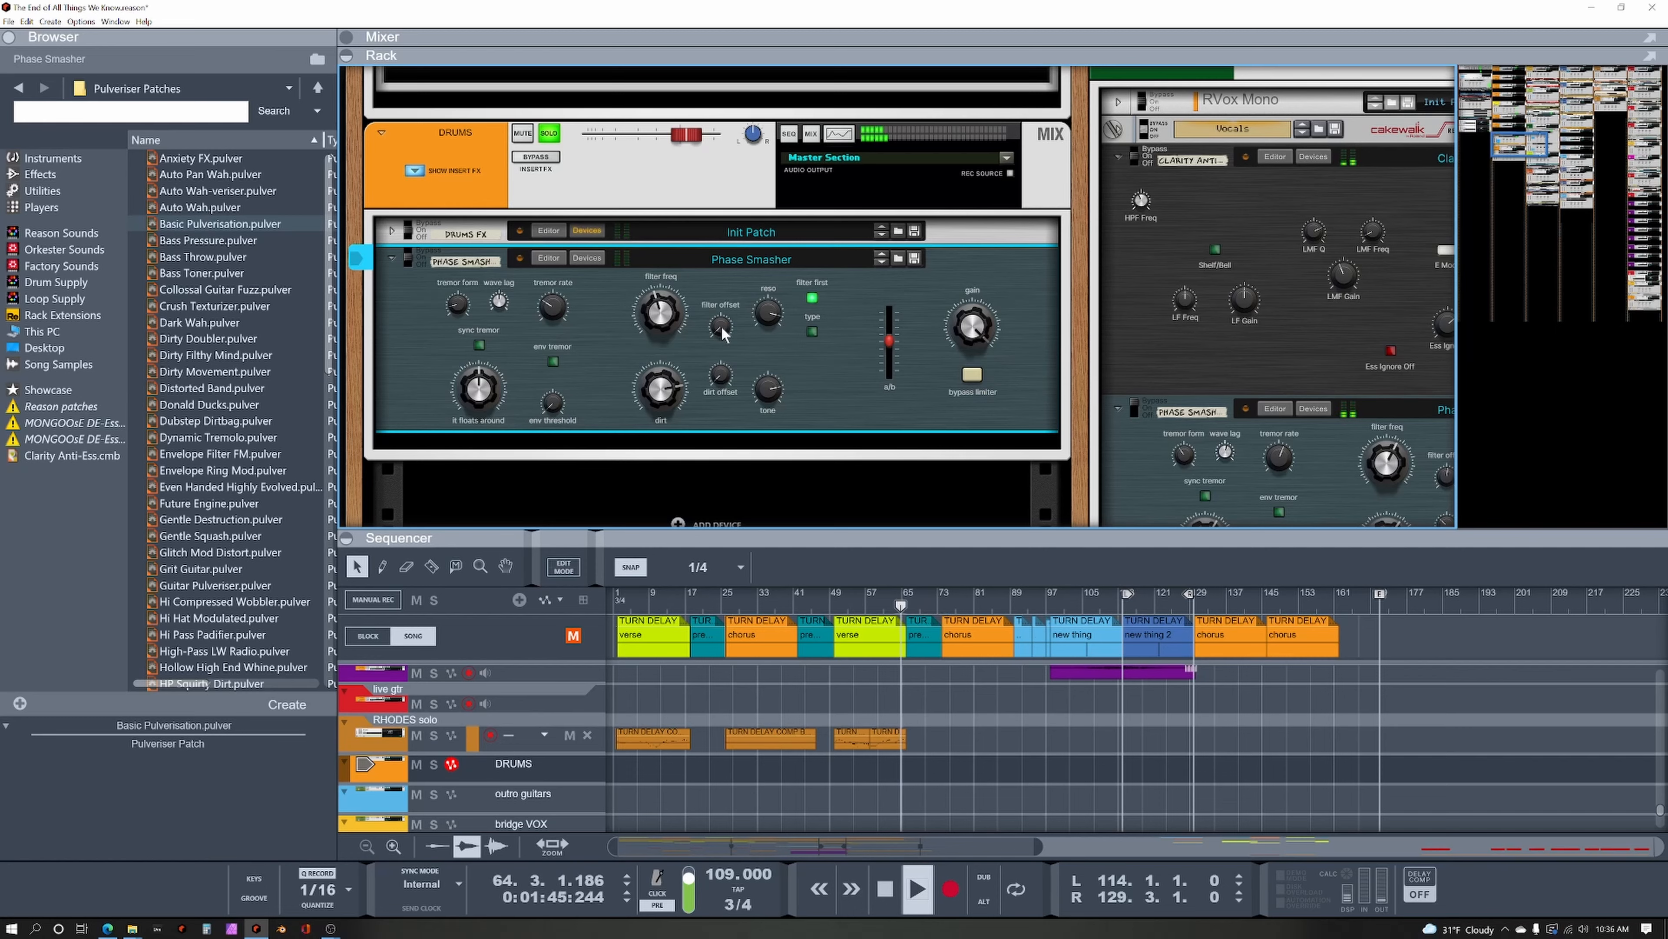
{"action": "key", "text": "space"}
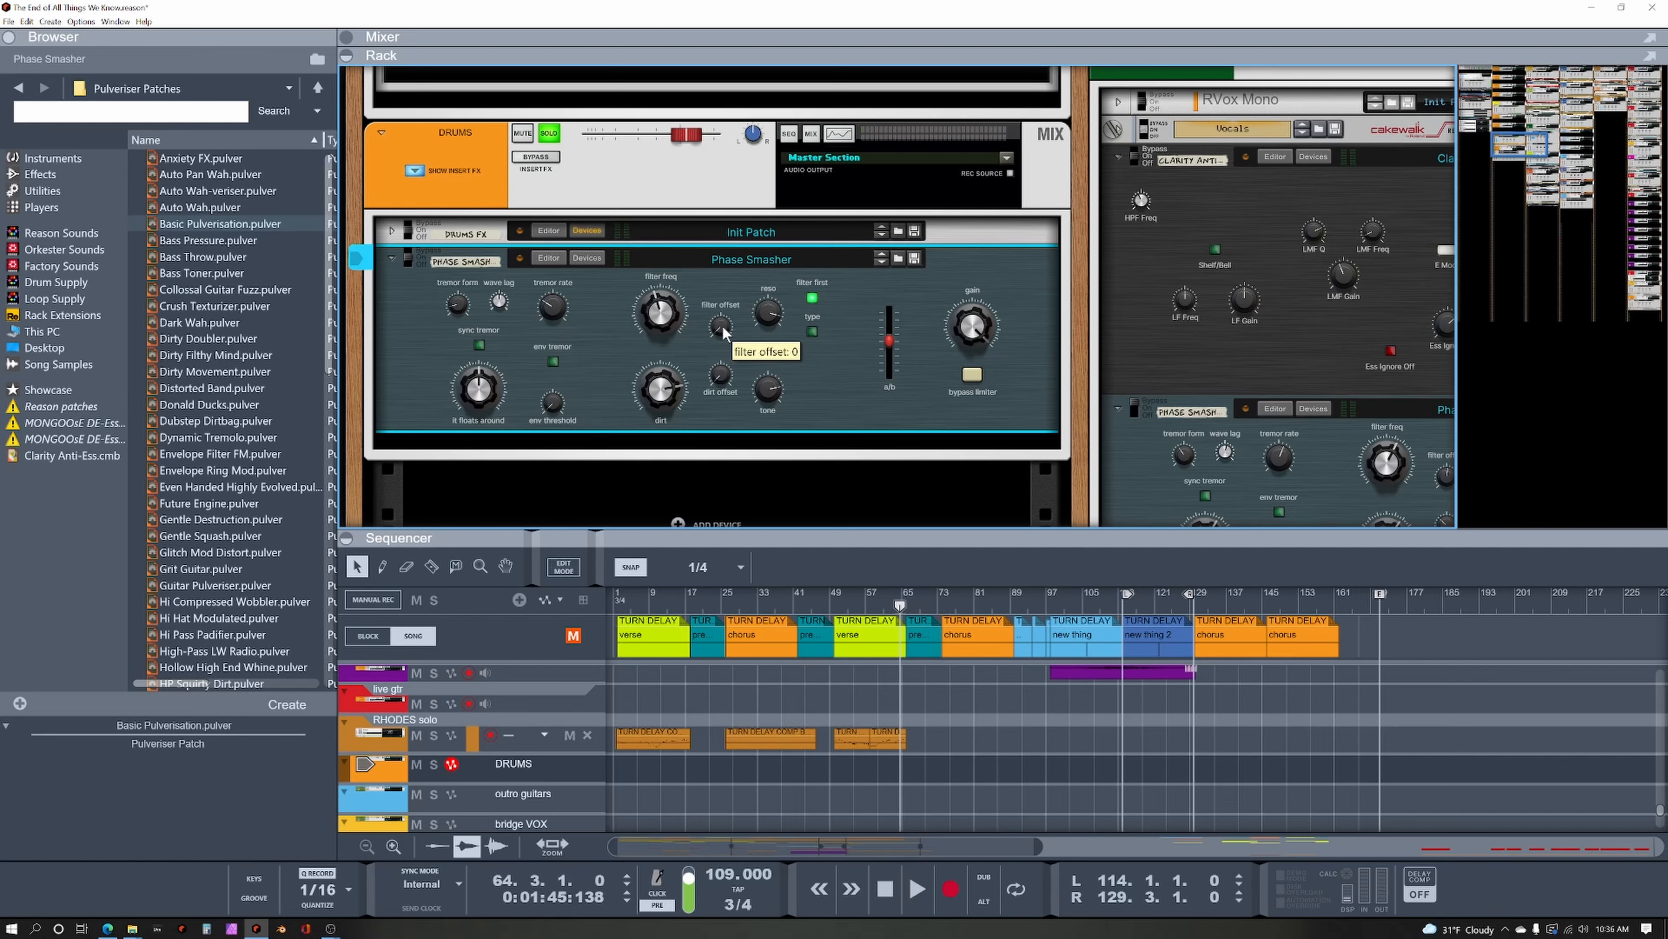
{"action": "key", "text": "space"}
{"action": "key", "text": "space"}
{"action": "key", "text": "space"}
{"action": "key", "text": "space"}
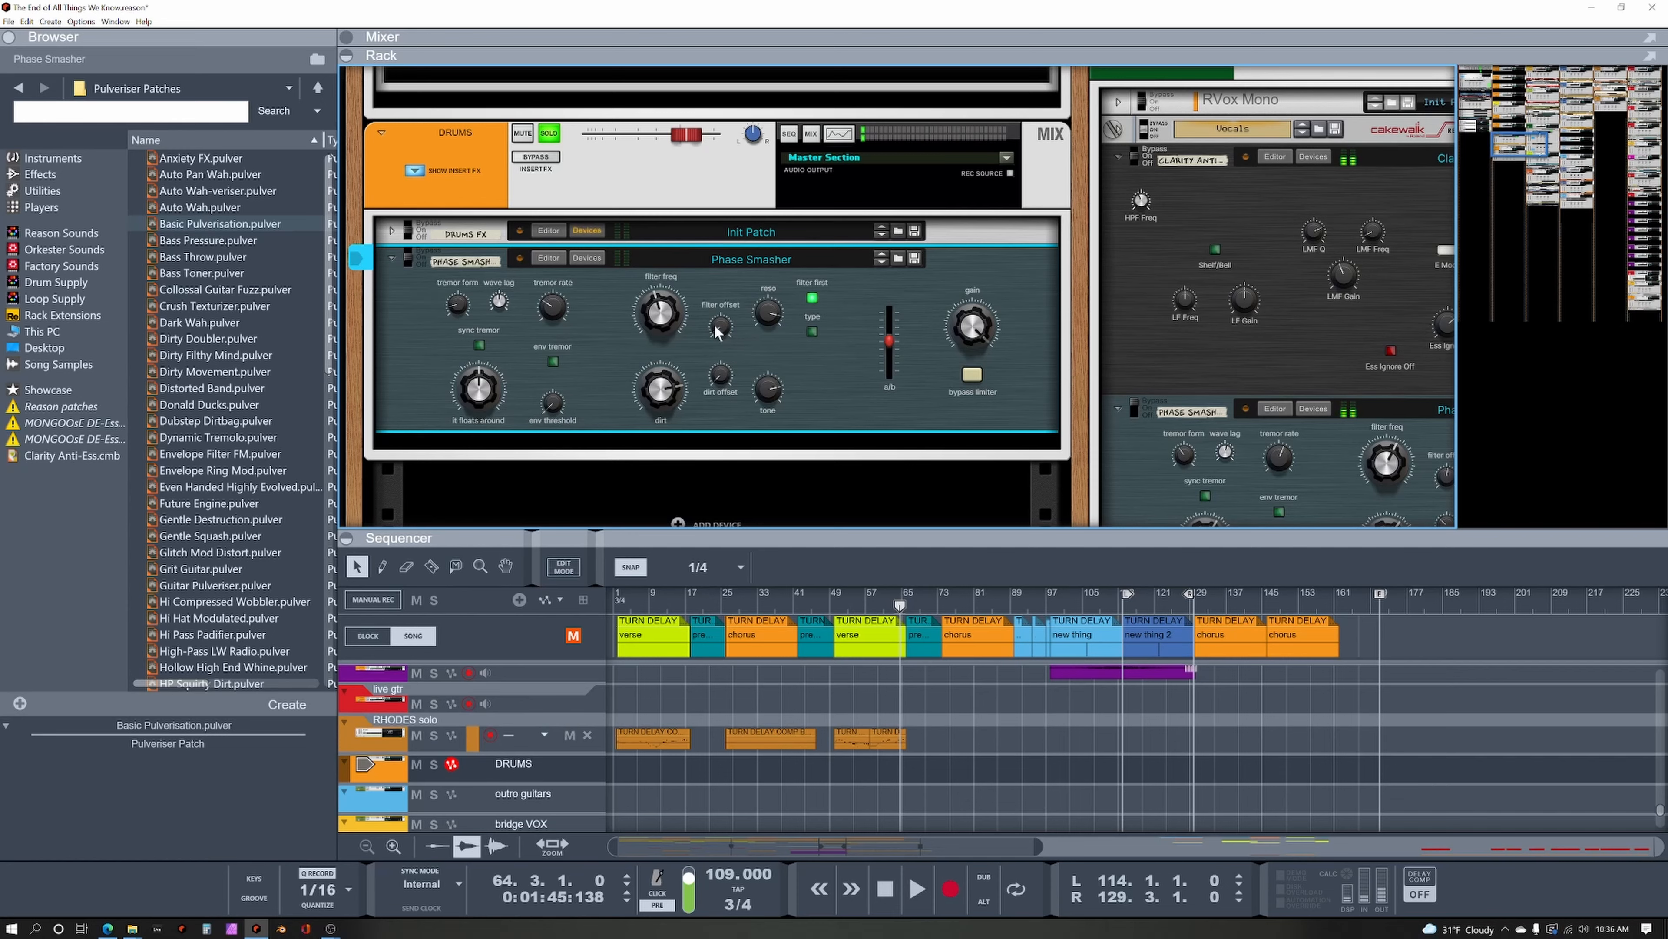
{"action": "left_click", "coordinate": [973, 330], "text": "ctrl"}
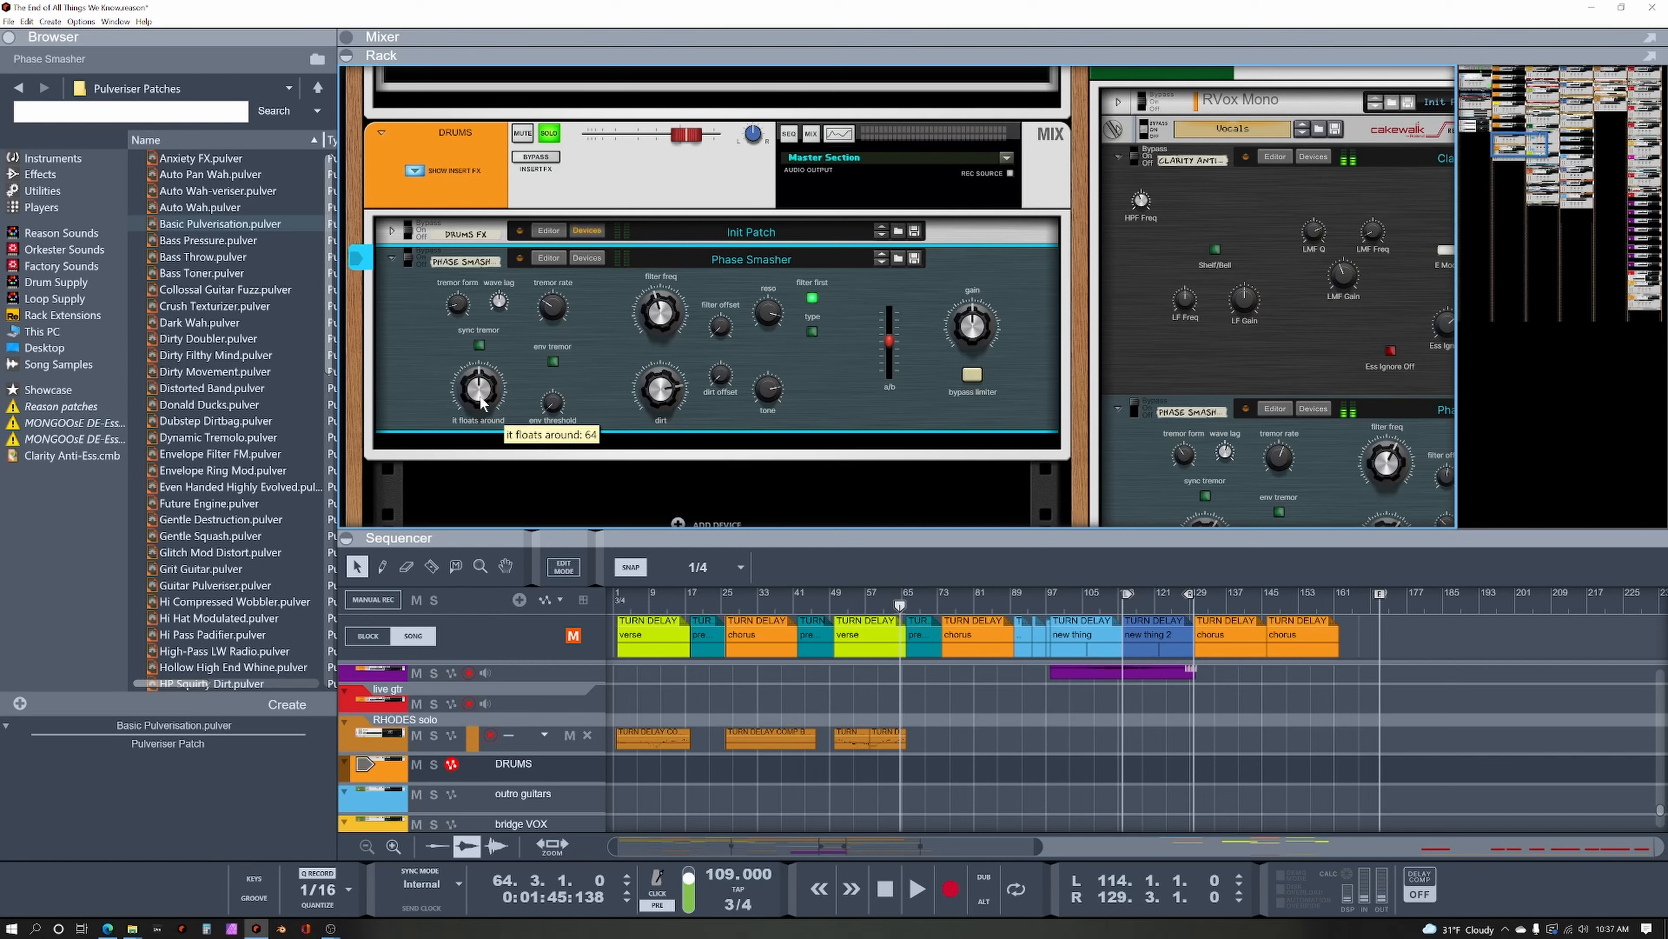
Set the Phase Smasher's "it floats around" knob to 88 while the drums play.
{"action": "left_click_drag", "start_coordinate": [486, 386], "coordinate": [489, 399]}
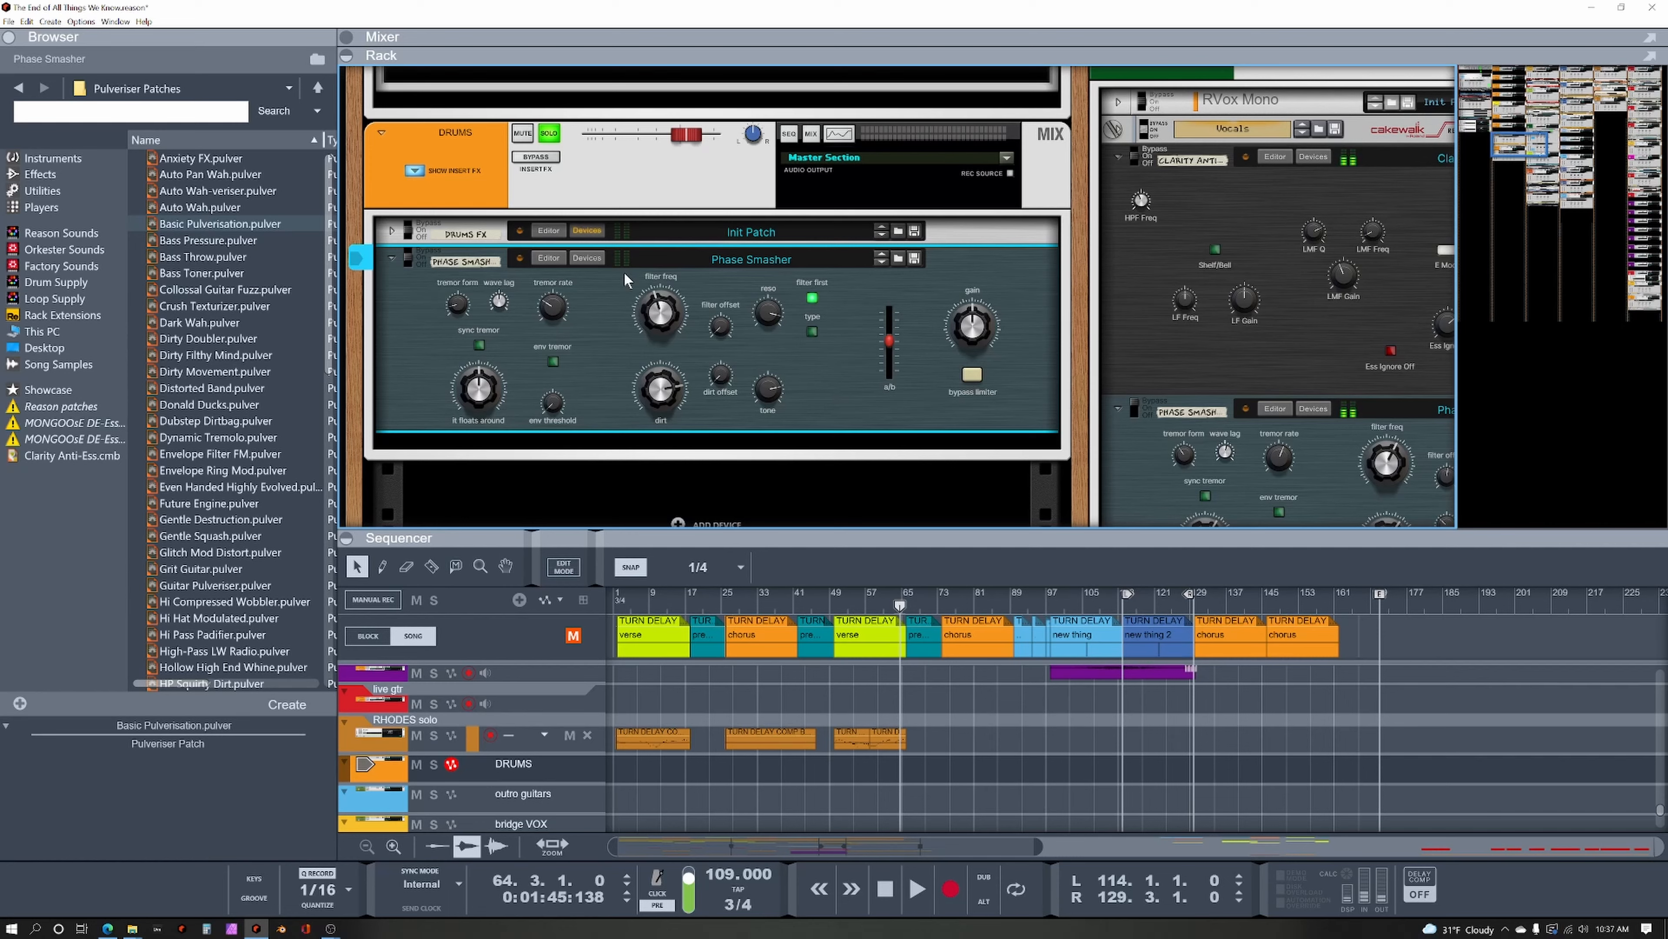
{"action": "key", "text": "space"}
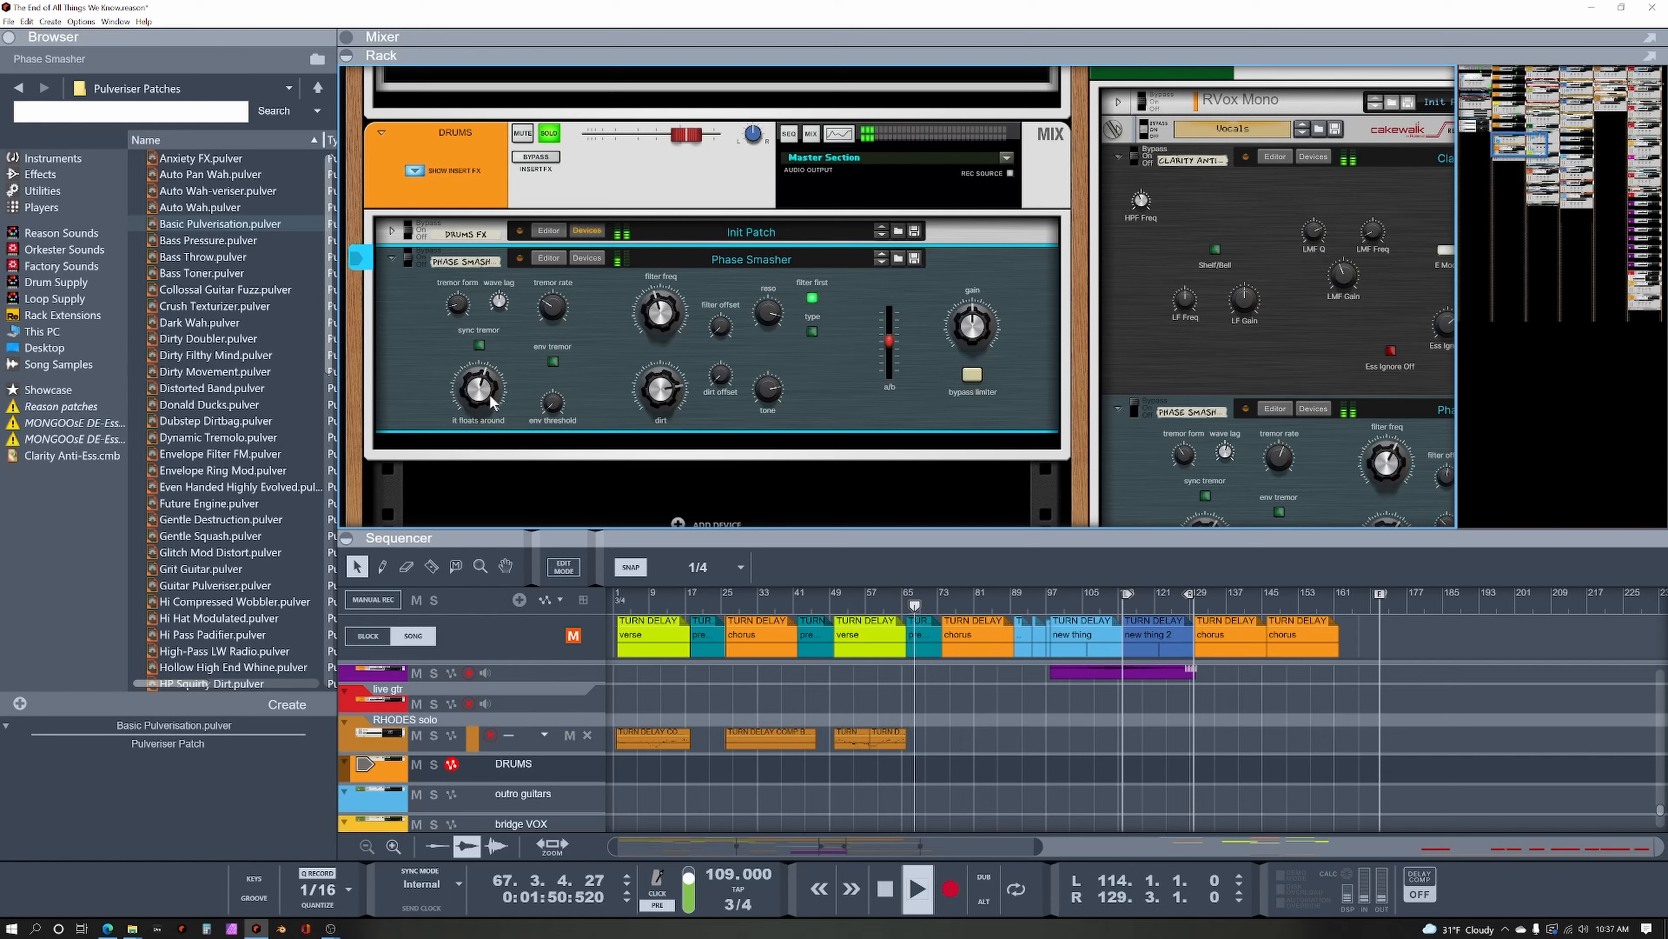
{"action": "left_click_drag", "start_coordinate": [494, 395], "coordinate": [494, 384]}
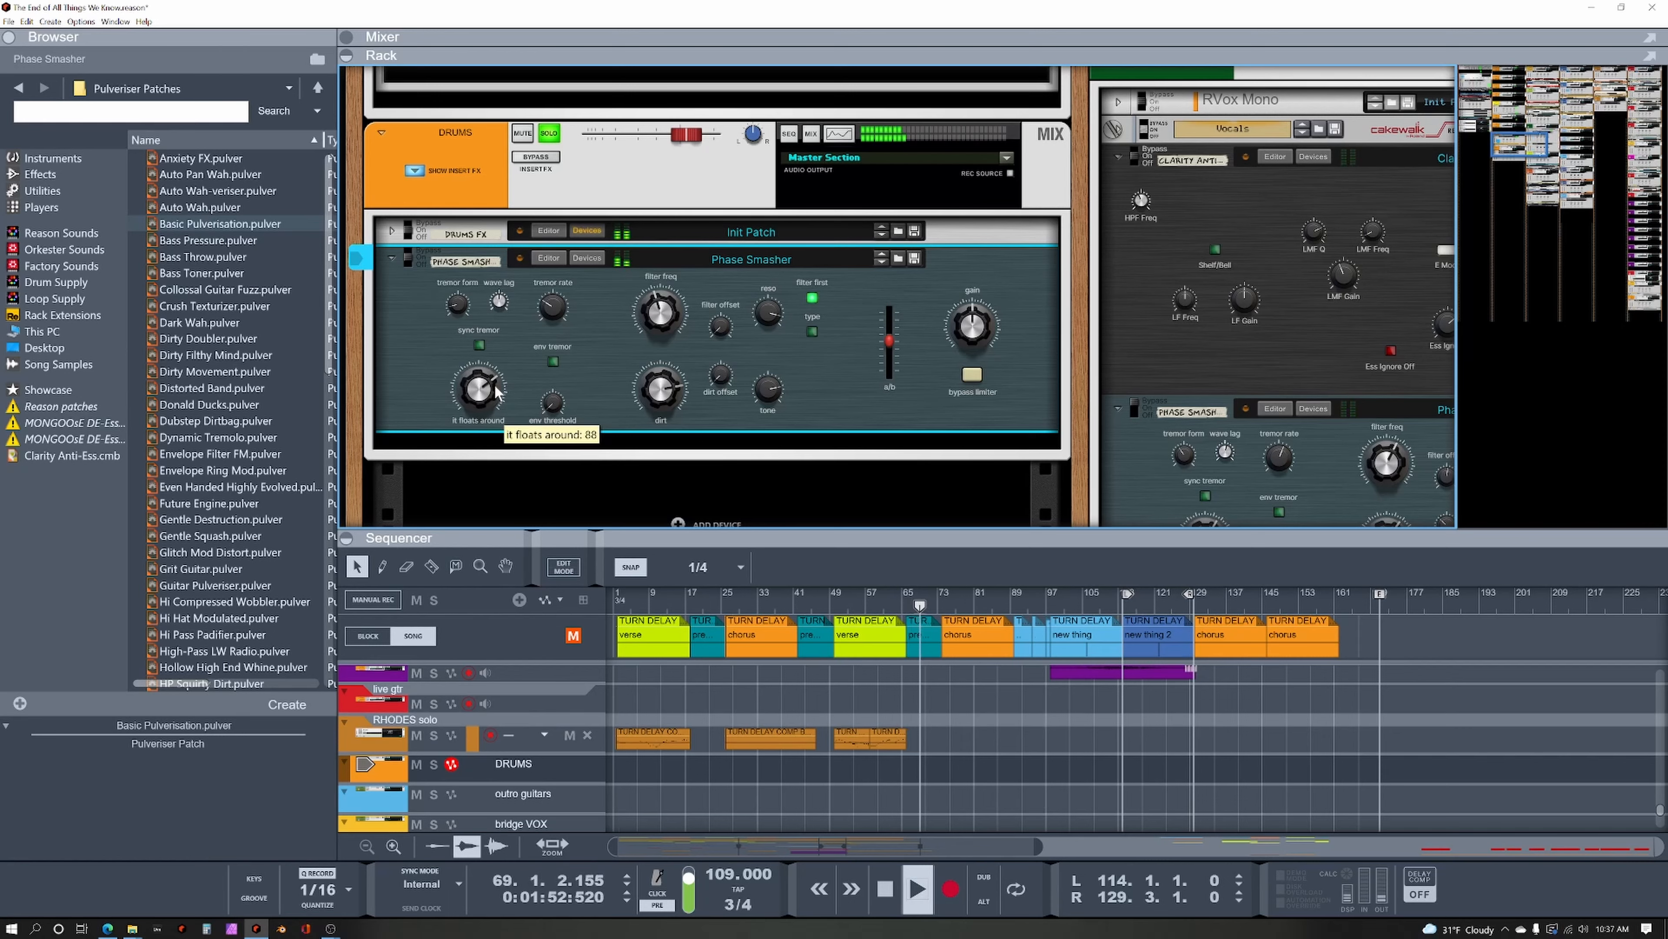
Raise the Phase Smasher's filter freq to 78 and keep auditioning it over restarted drums playback.
{"action": "left_click_drag", "start_coordinate": [678, 320], "coordinate": [681, 305]}
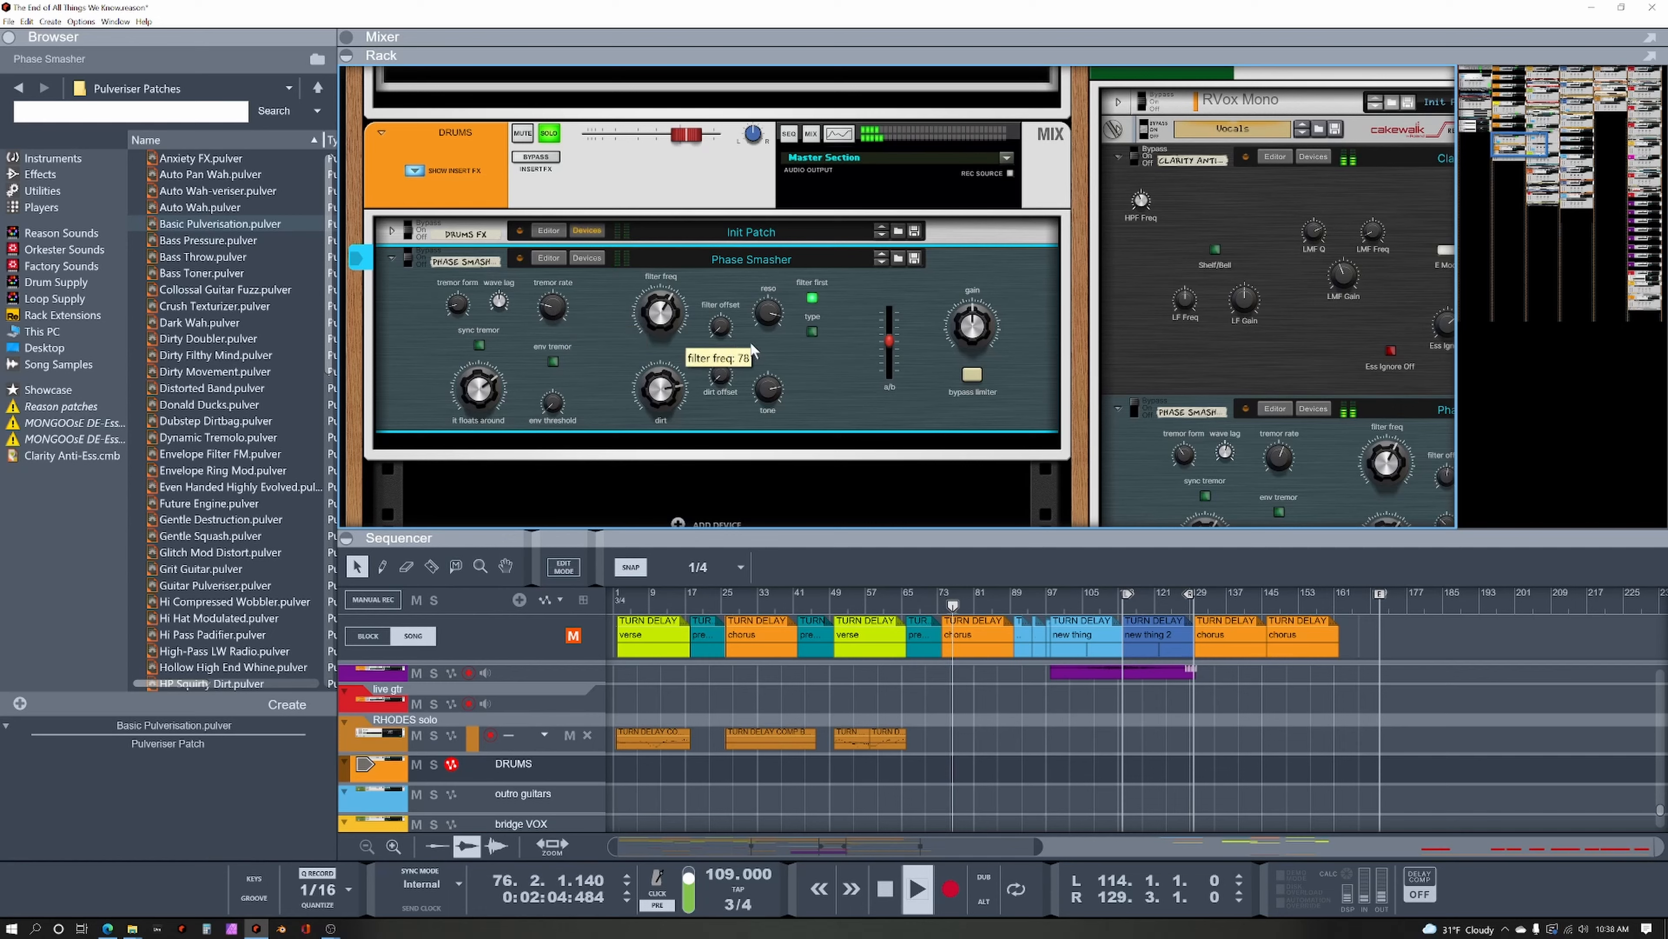
{"action": "key", "text": "space"}
{"action": "key", "text": "space"}
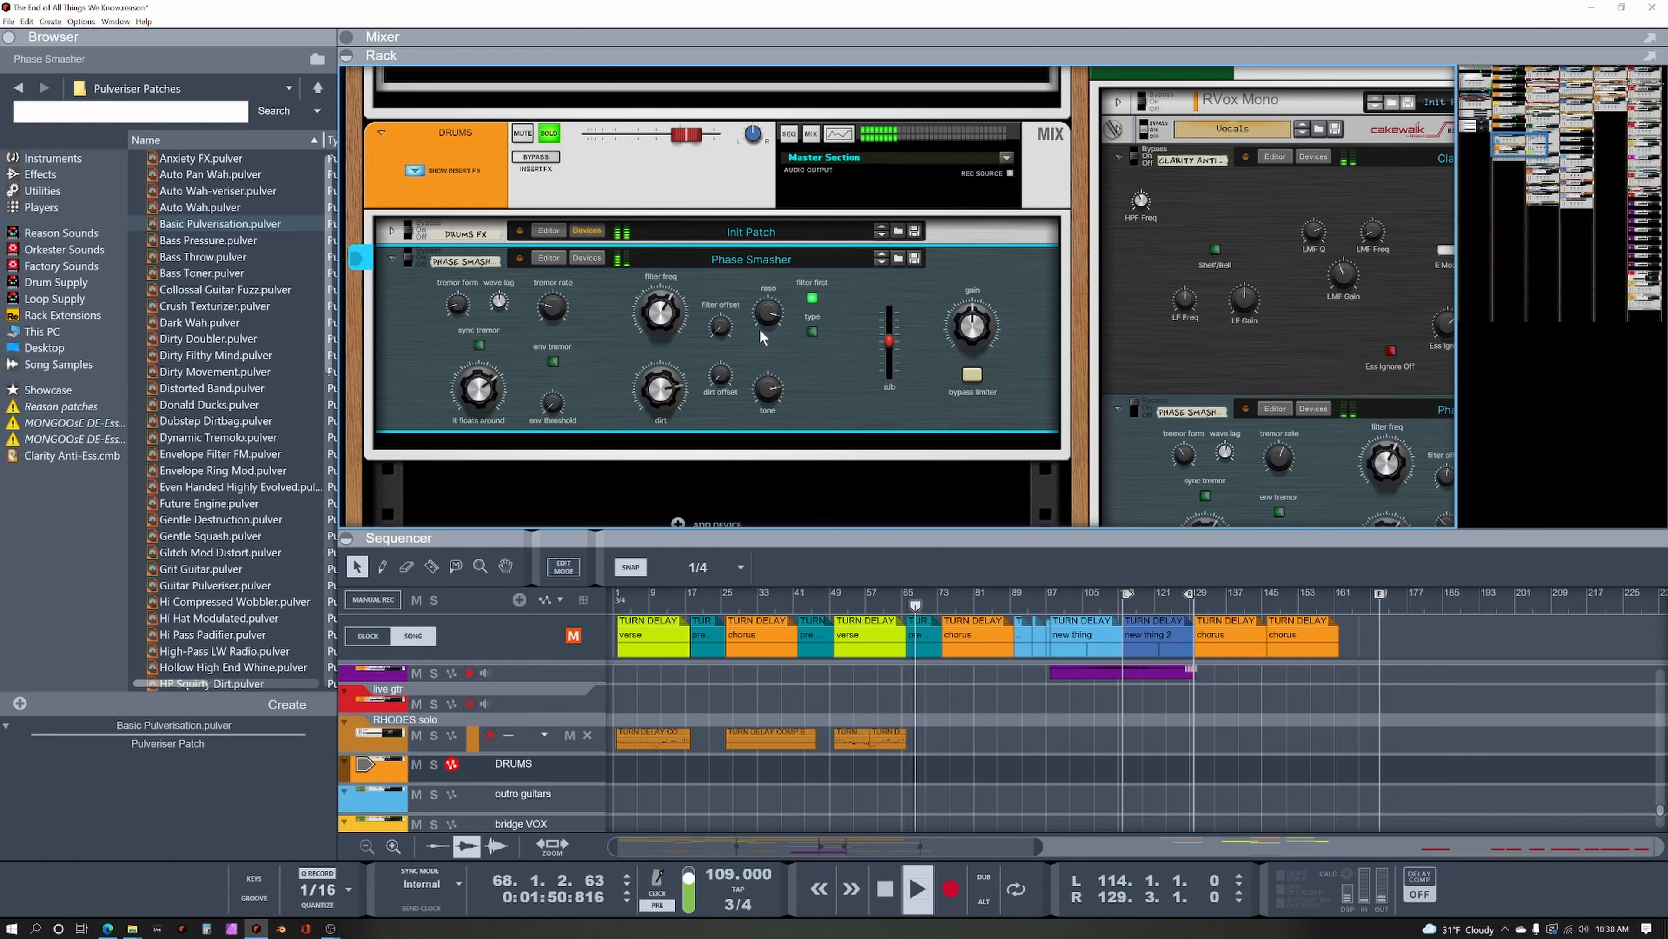
{"action": "left_click_drag", "start_coordinate": [671, 309], "coordinate": [674, 322]}
{"action": "key", "text": "space"}
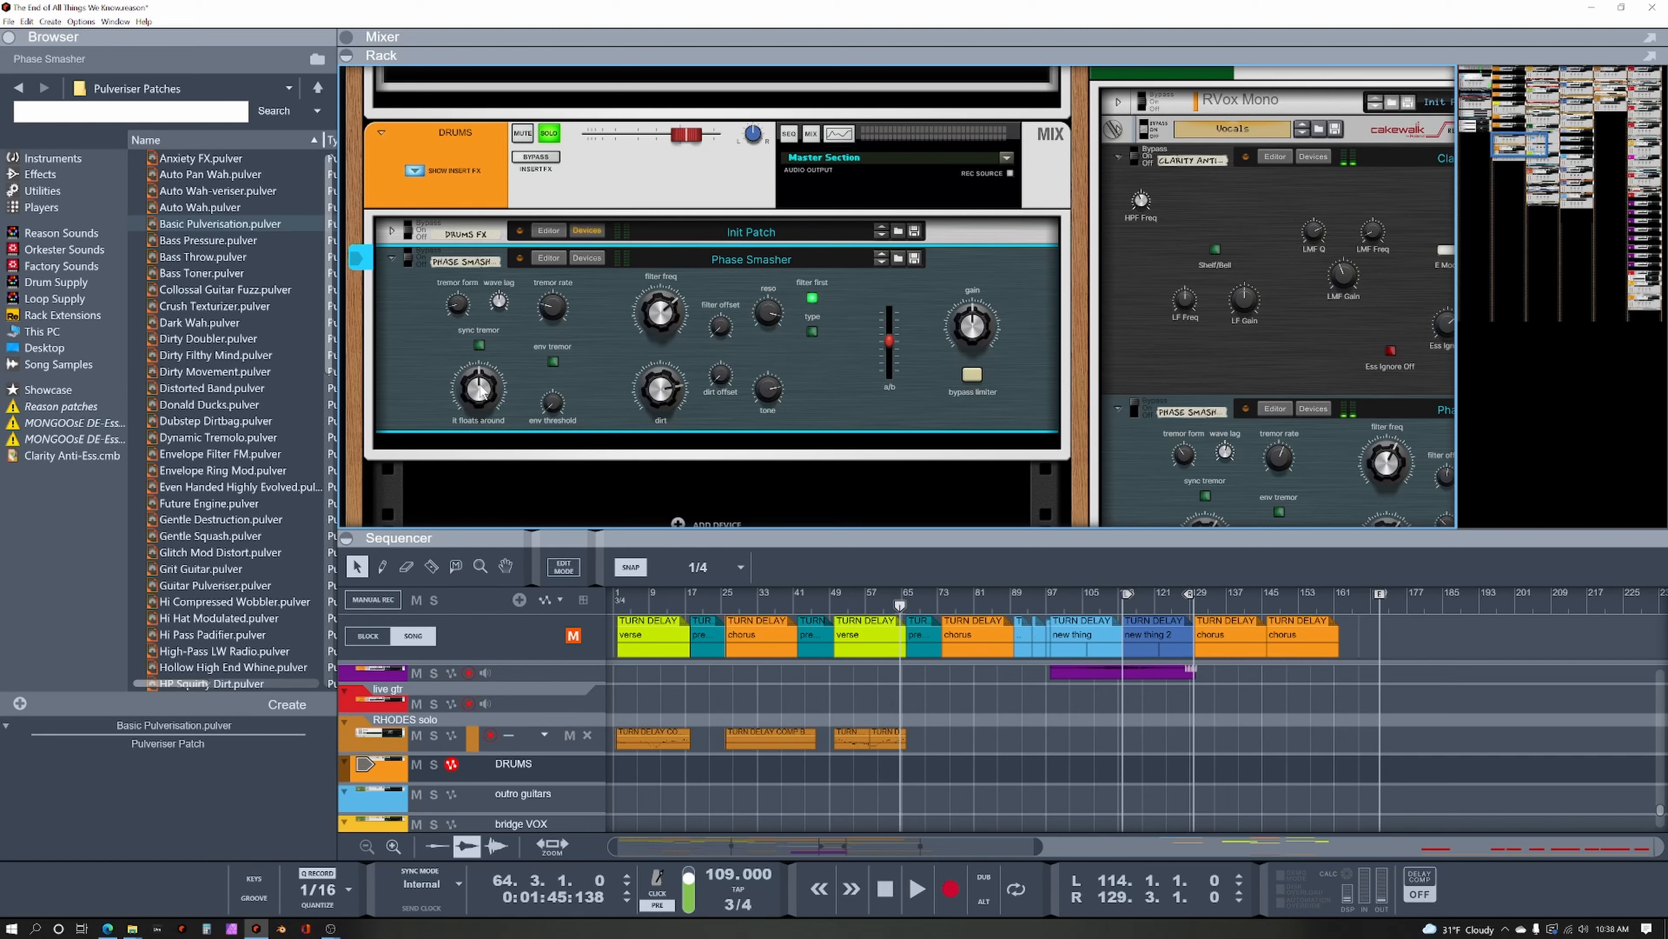
Adjust the Phase Smasher's filter freq and "it floats around" knobs by ear over restarted drums playback.
{"action": "key", "text": "space"}
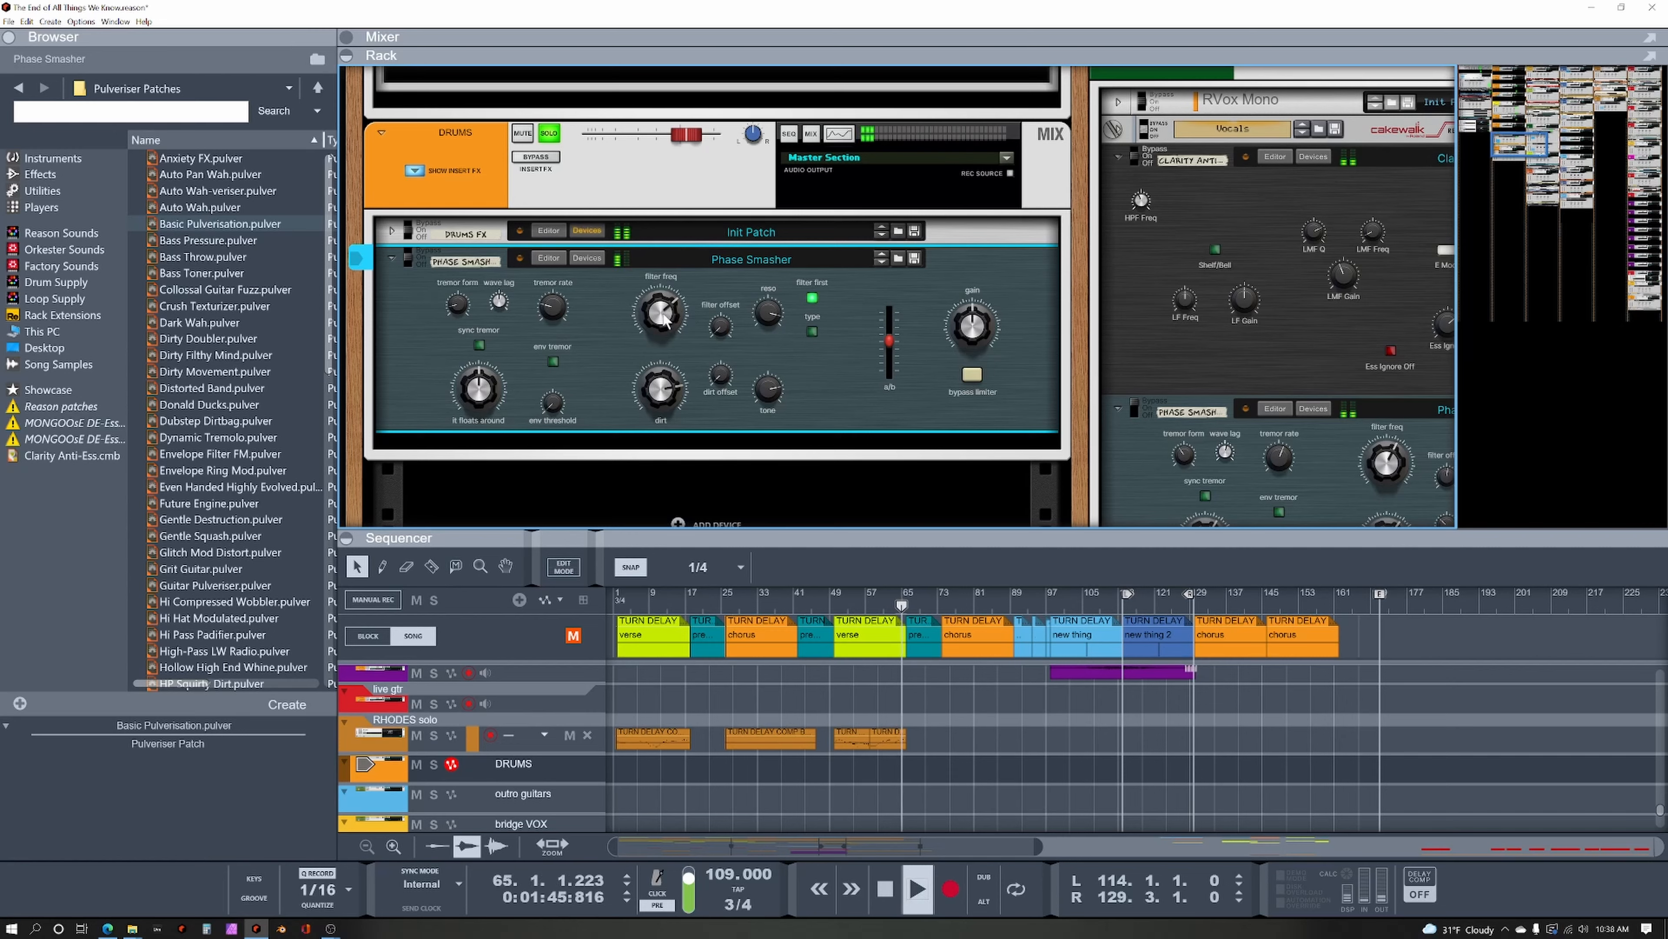
{"action": "left_click_drag", "start_coordinate": [668, 316], "coordinate": [677, 332]}
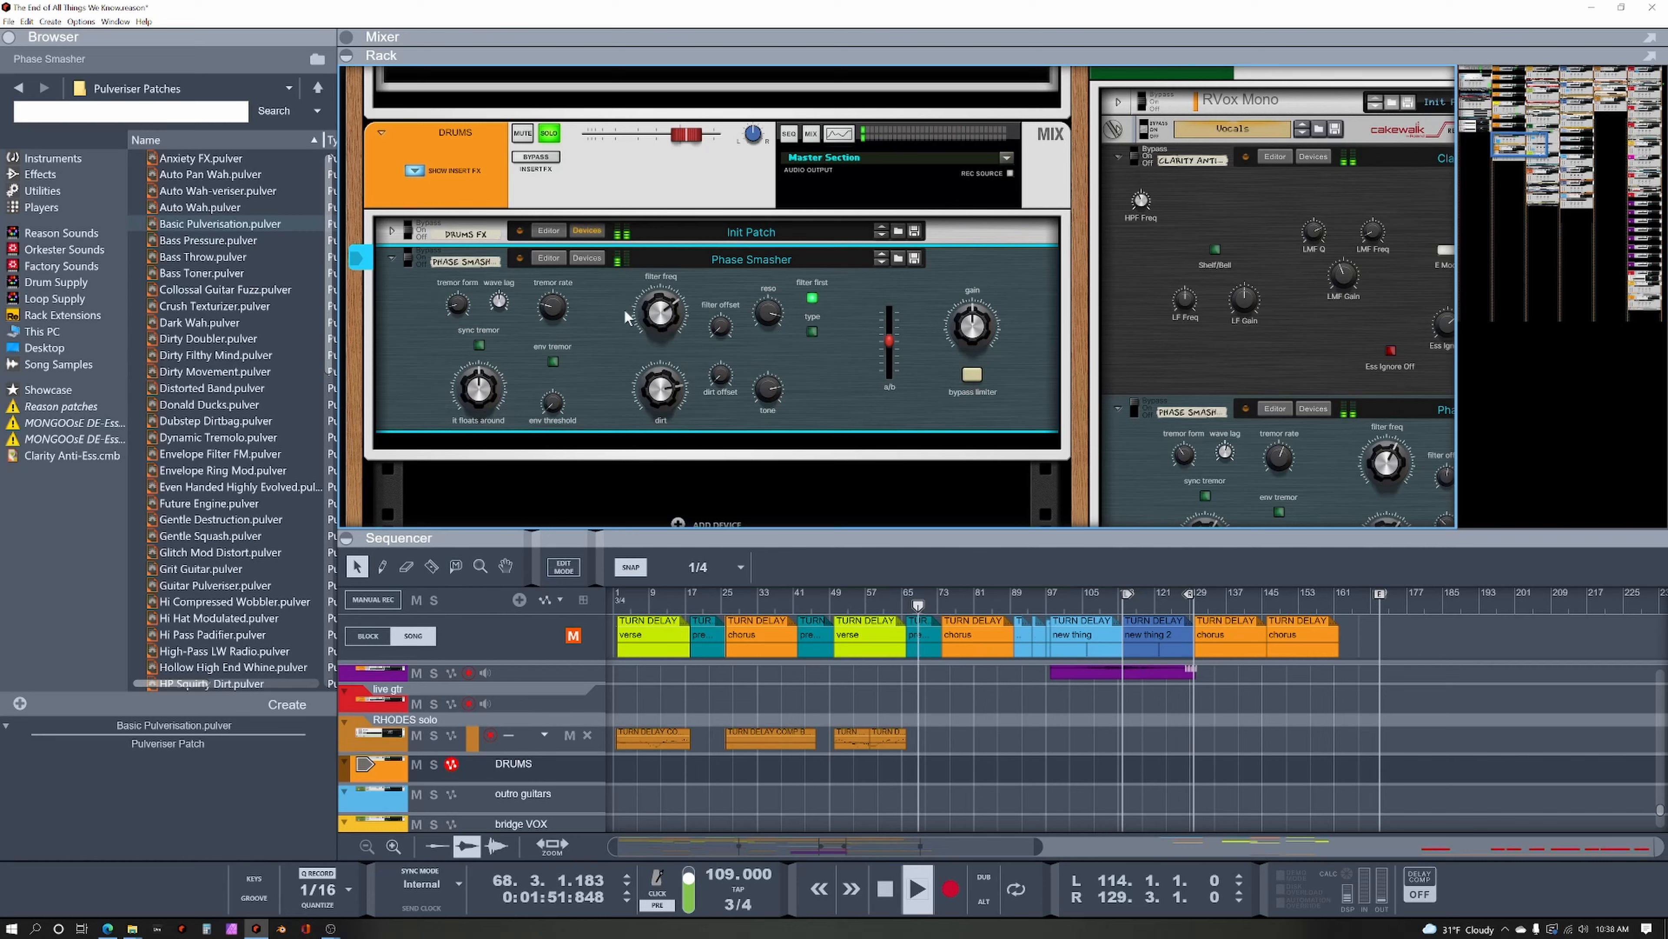
{"action": "left_click_drag", "start_coordinate": [486, 393], "coordinate": [494, 384]}
{"action": "left_click_drag", "start_coordinate": [671, 318], "coordinate": [681, 319]}
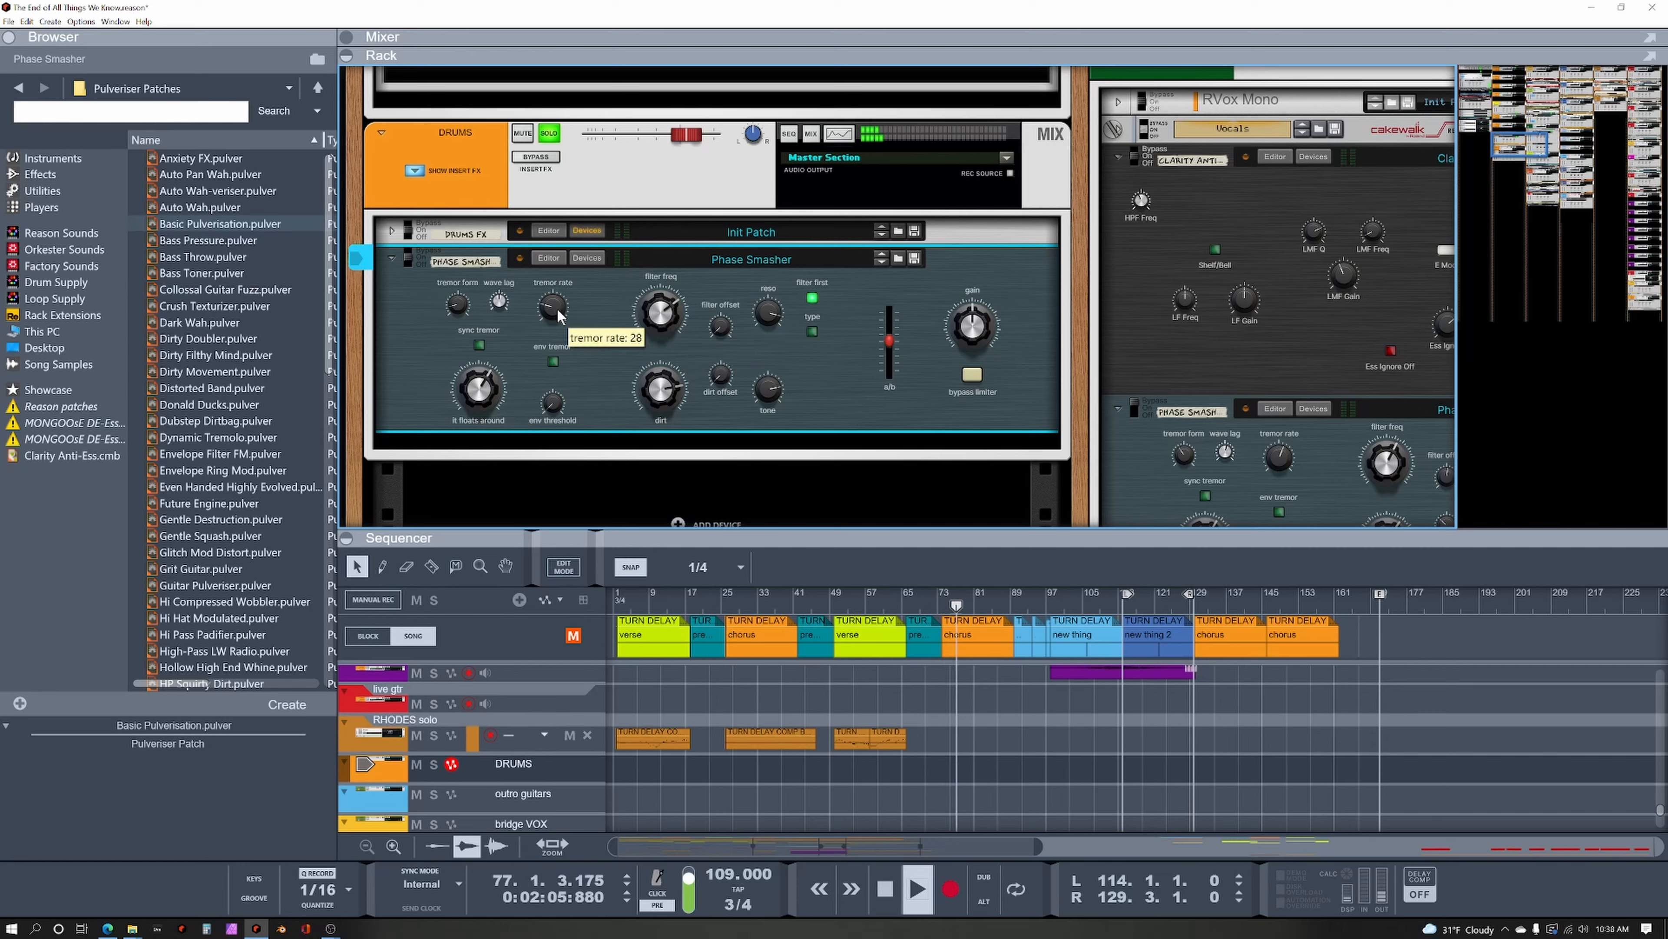
{"action": "key", "text": "space"}
{"action": "key", "text": "space"}
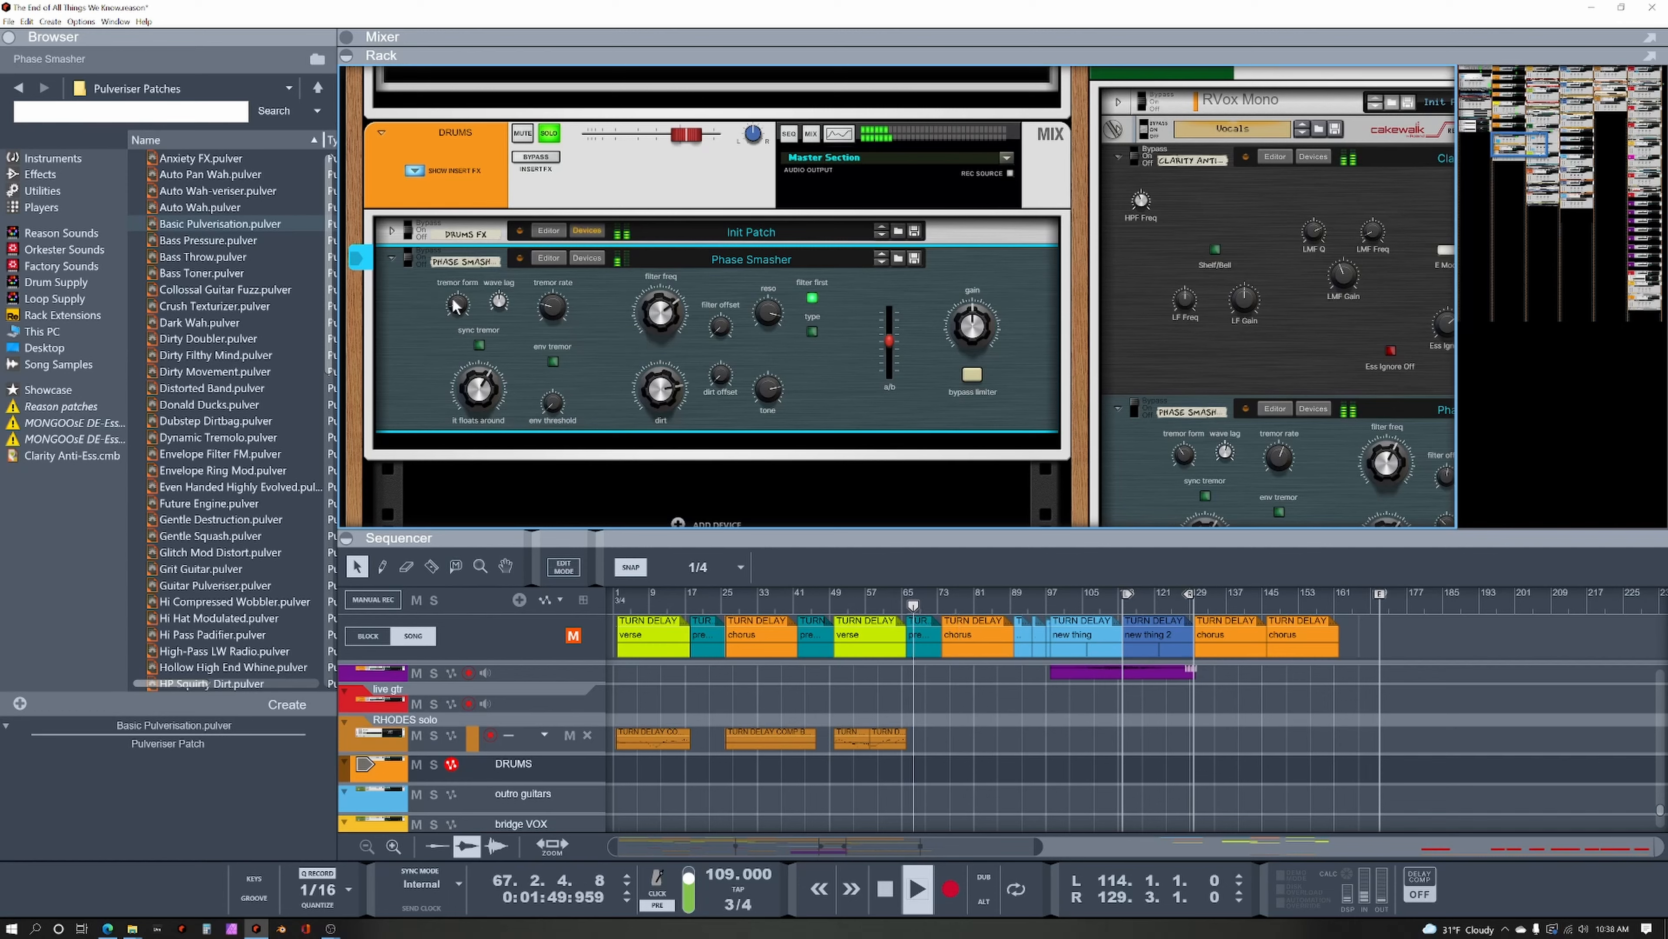
Switch on the Phase Smasher's type option and audition the filter freq on the drums.
{"action": "key", "text": "space"}
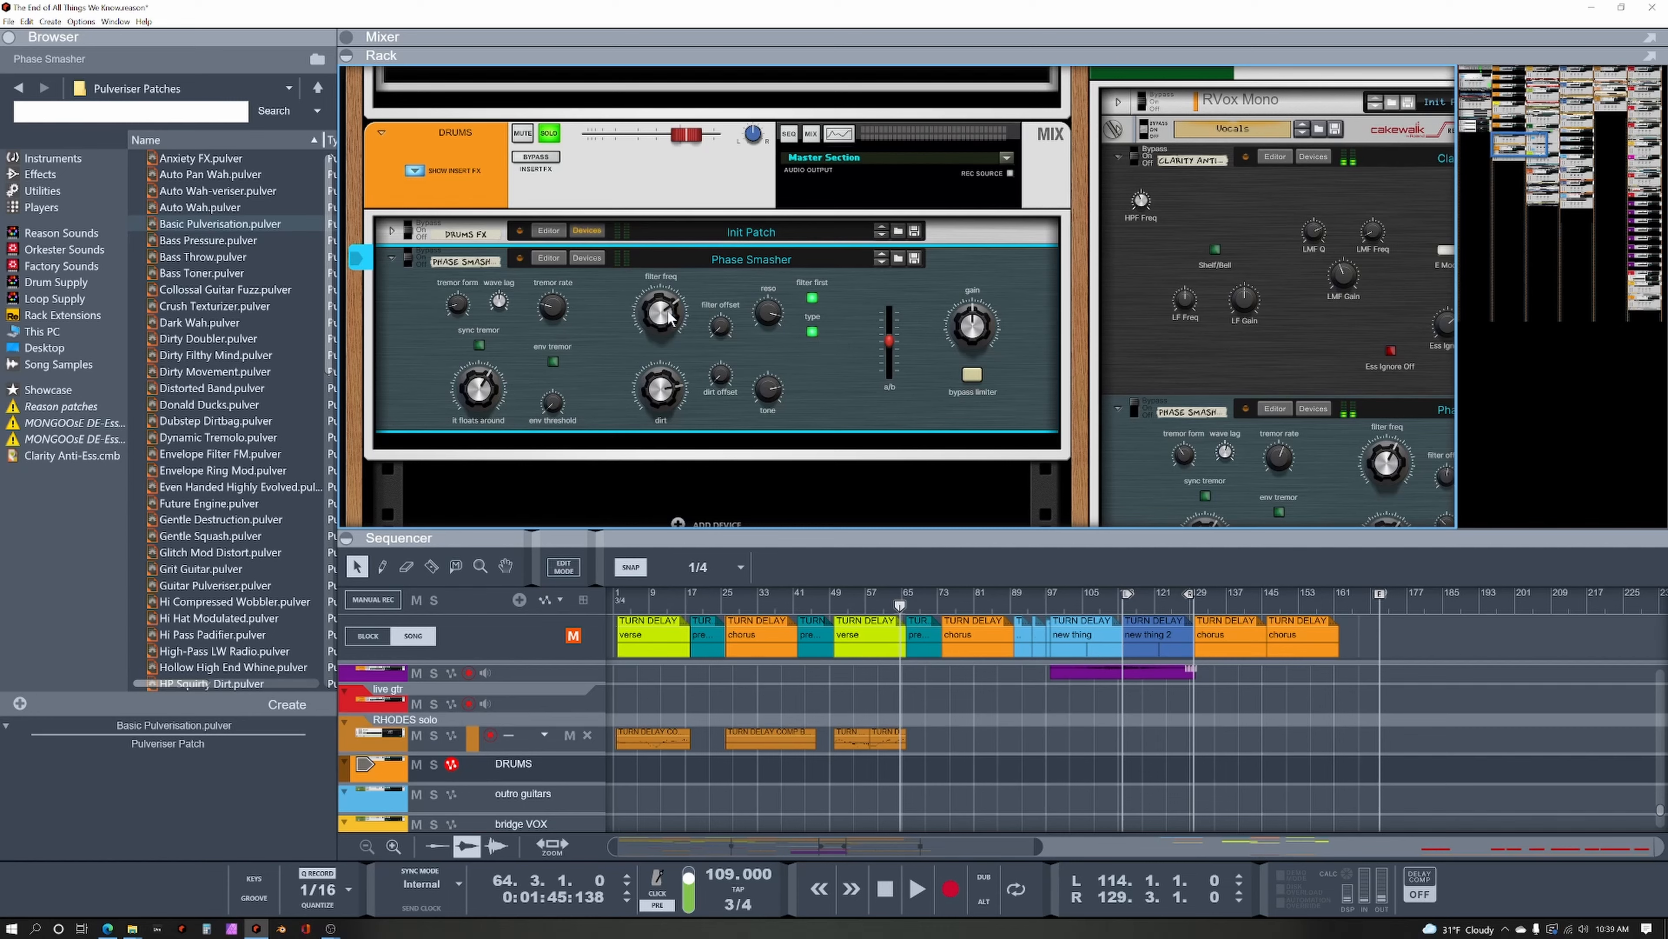
{"action": "key", "text": "space"}
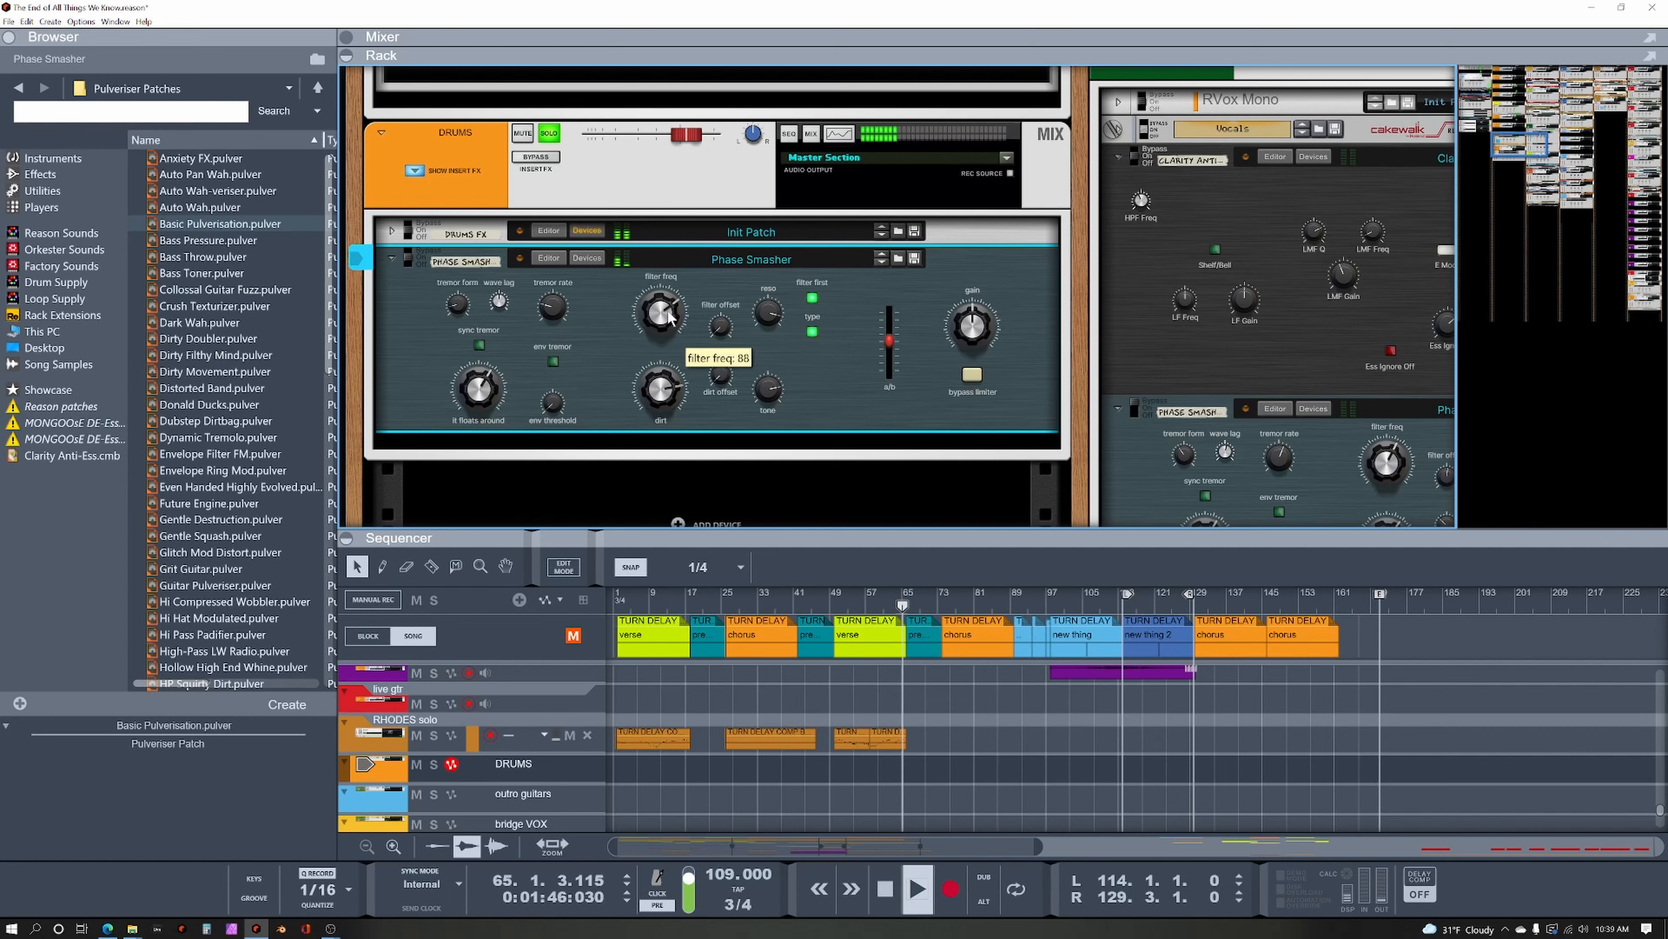
{"action": "left_click_drag", "start_coordinate": [669, 320], "coordinate": [643, 342]}
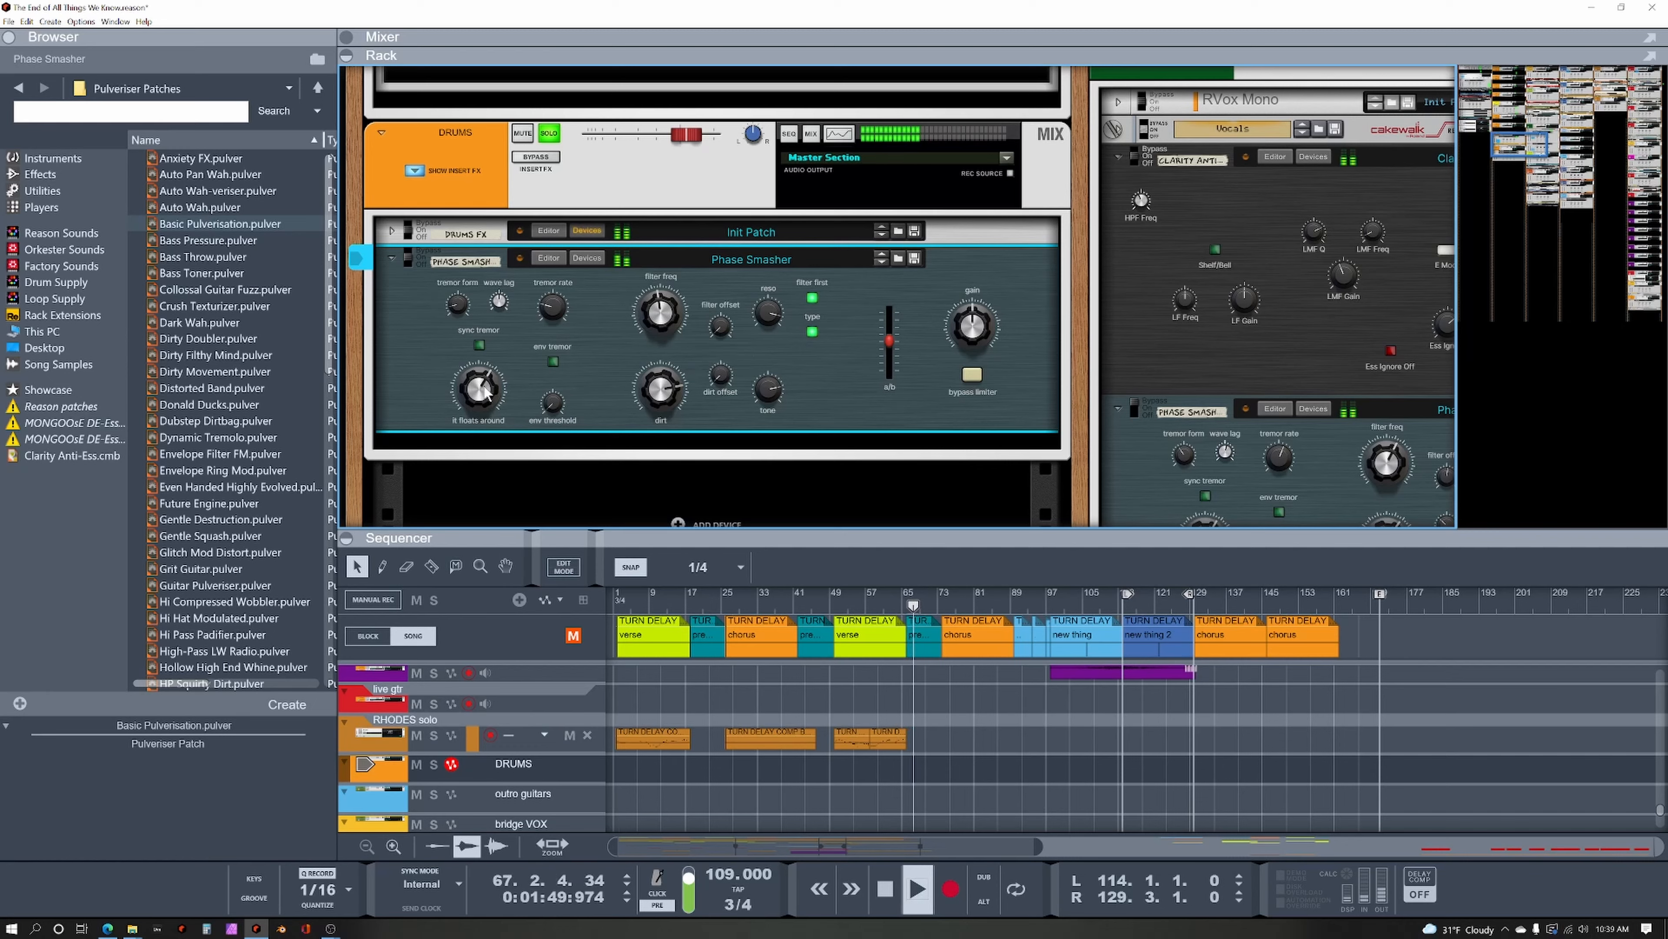
{"action": "key", "text": "space"}
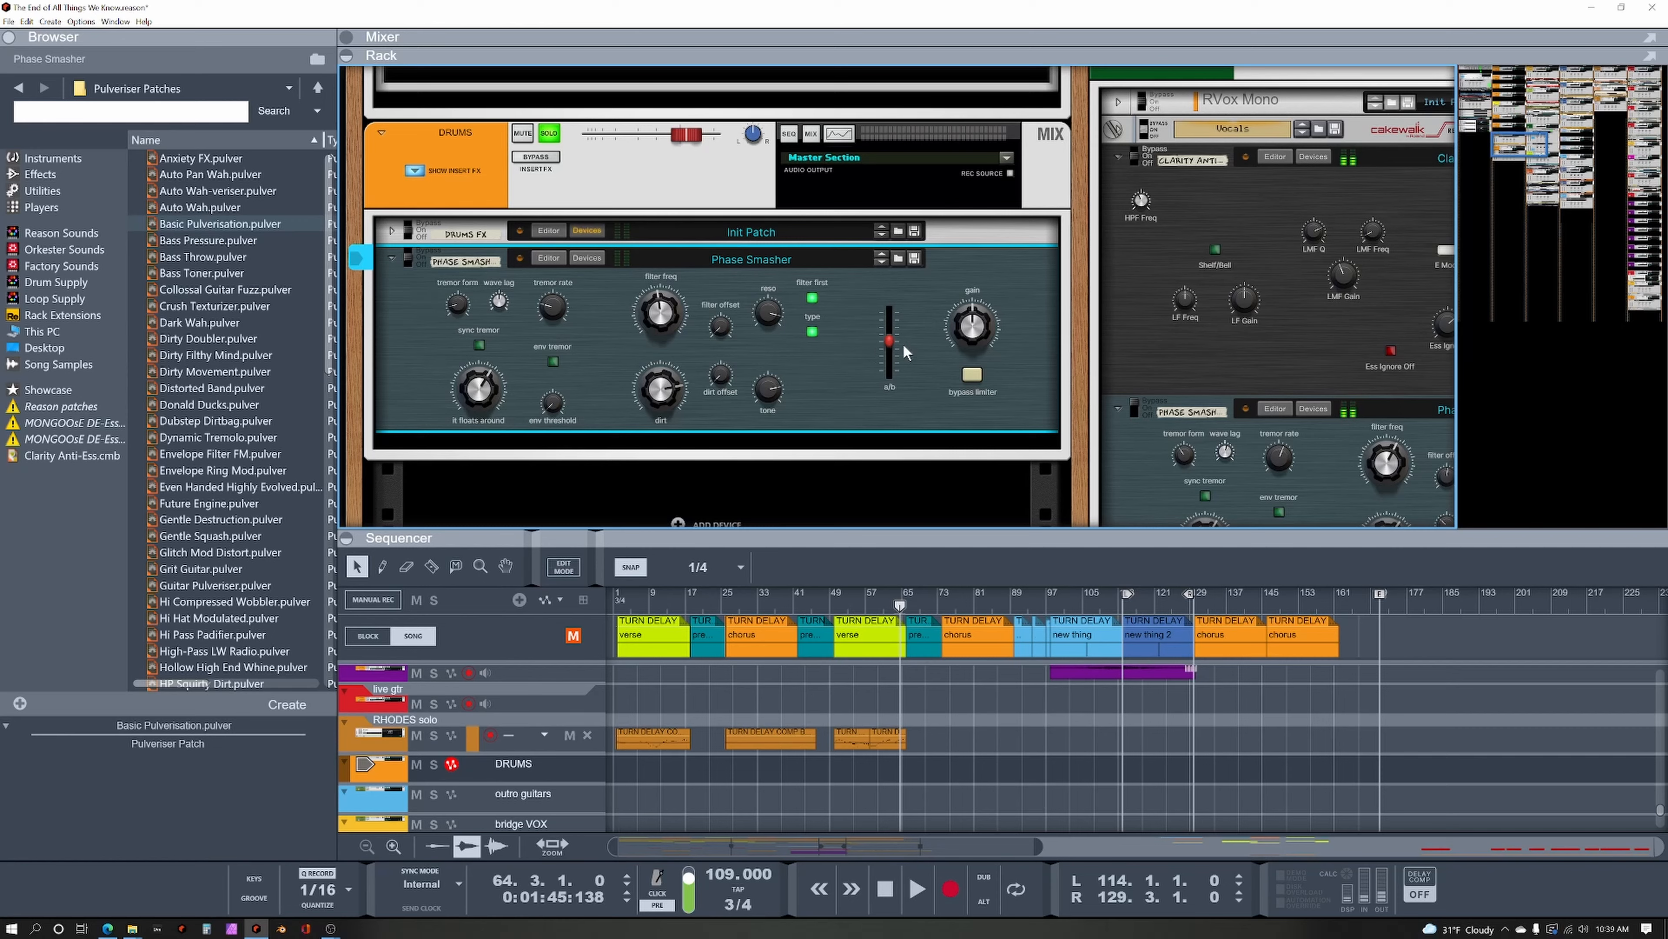
Set the Phase Smasher's a/b slider to 127 and audition it over repeated drums playback.
{"action": "key", "text": "space"}
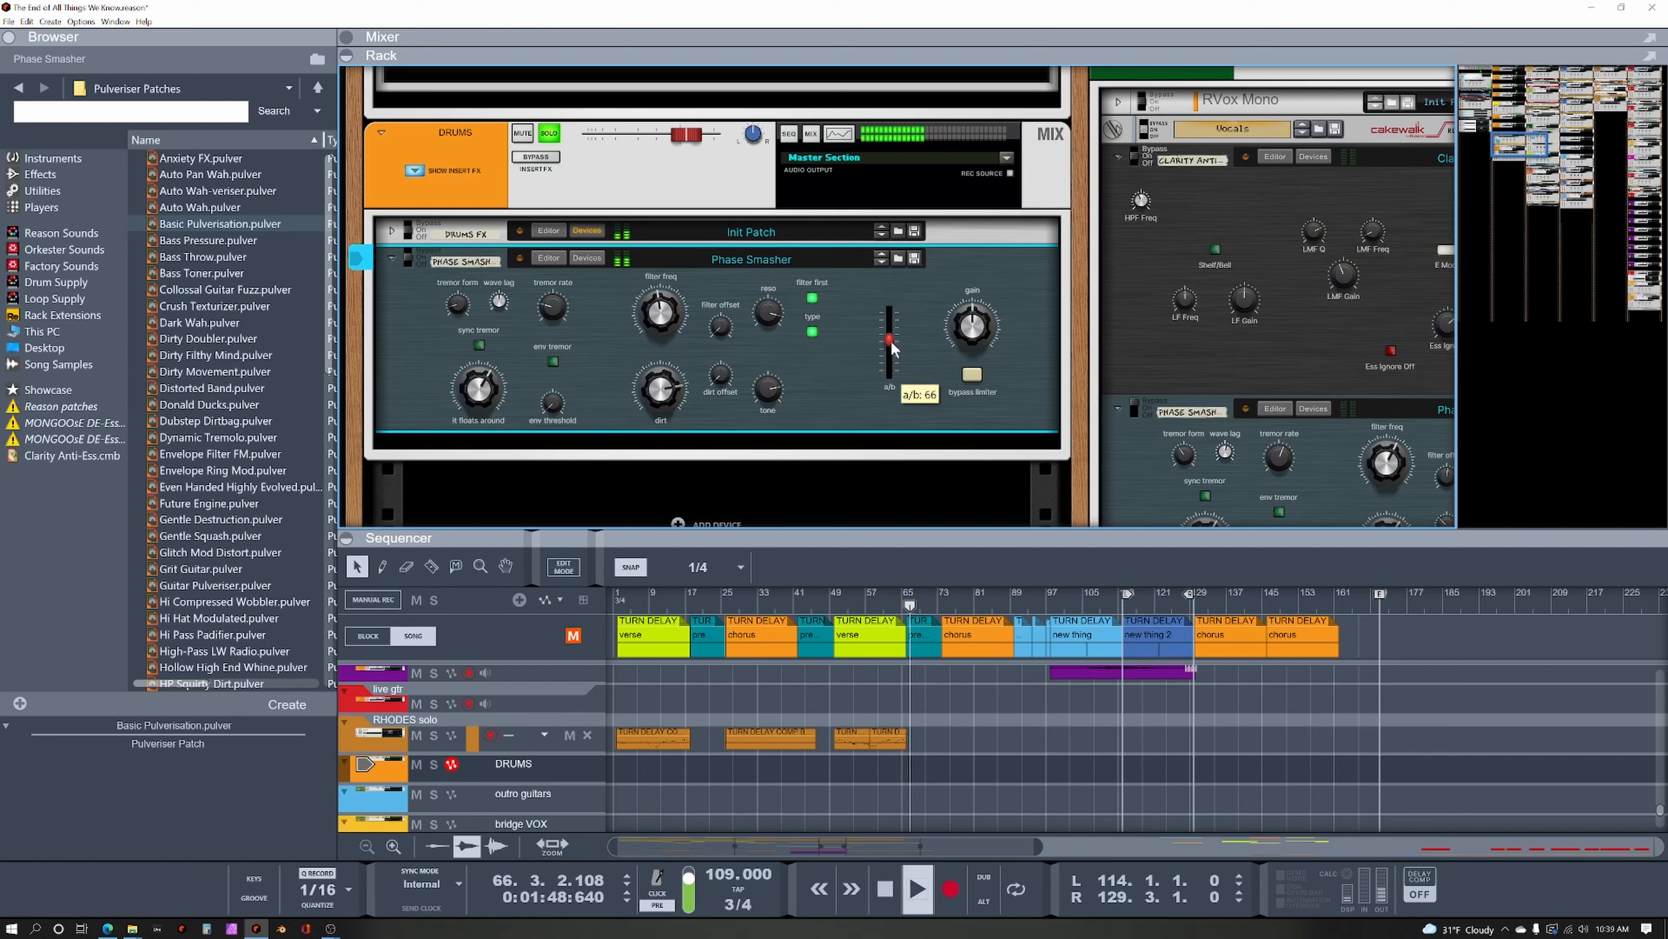
{"action": "key", "text": "space"}
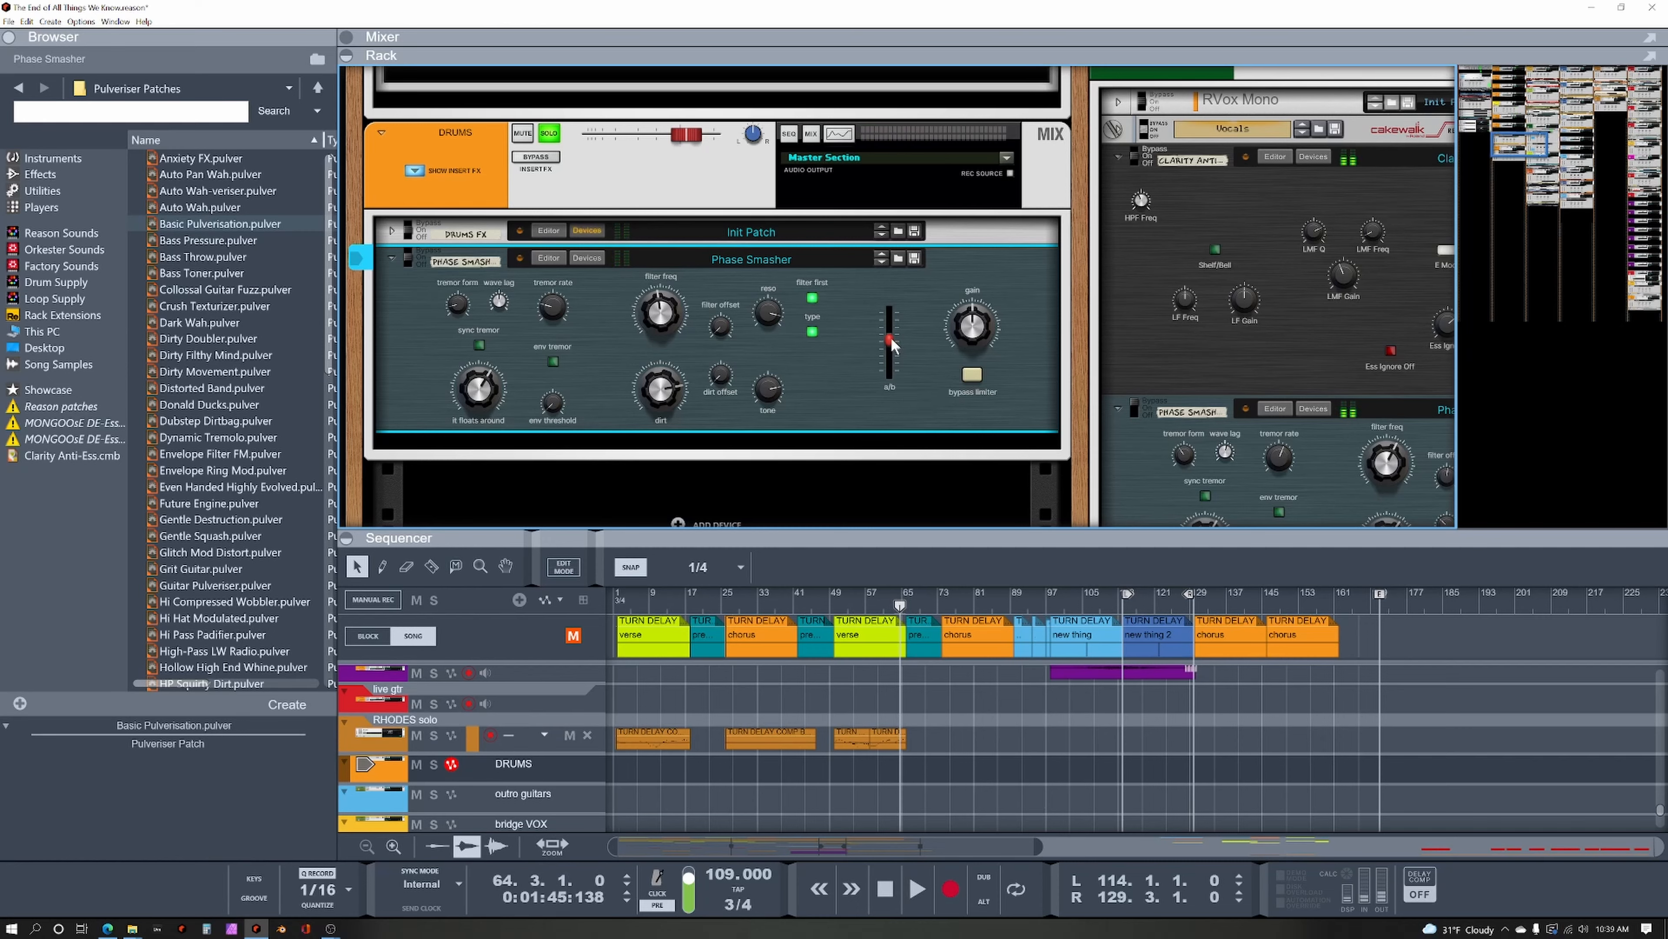
{"action": "mouse_move", "coordinate": [892, 344]}
{"action": "key", "text": "space"}
{"action": "left_click_drag", "start_coordinate": [892, 343], "coordinate": [904, 302]}
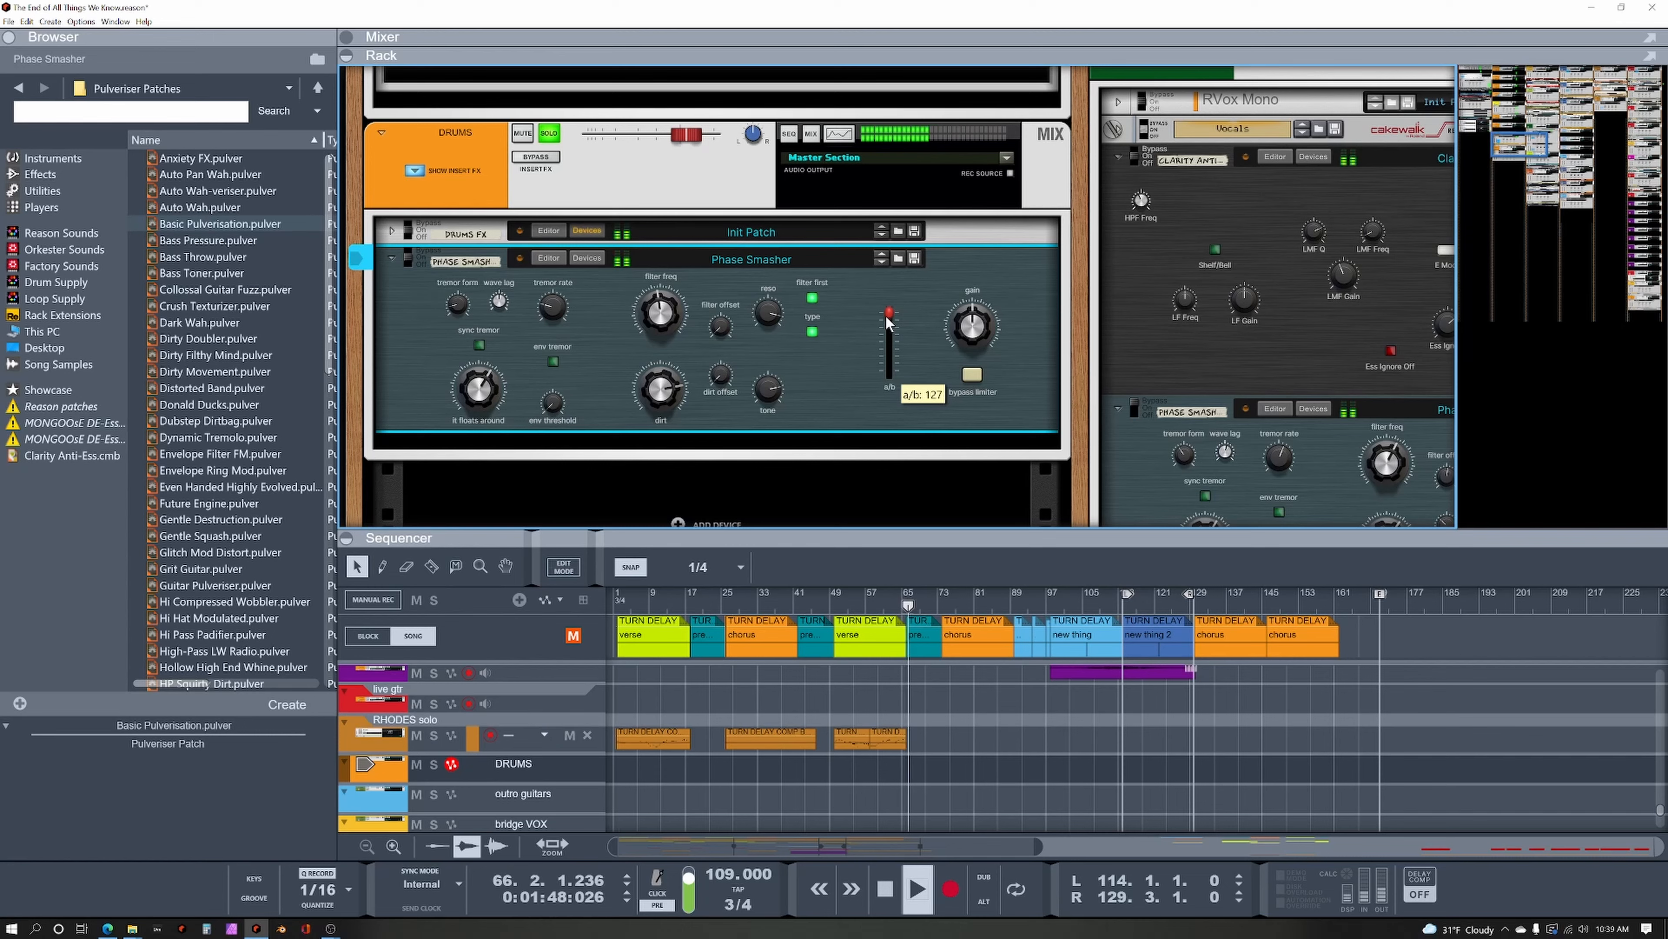
{"action": "key", "text": "space"}
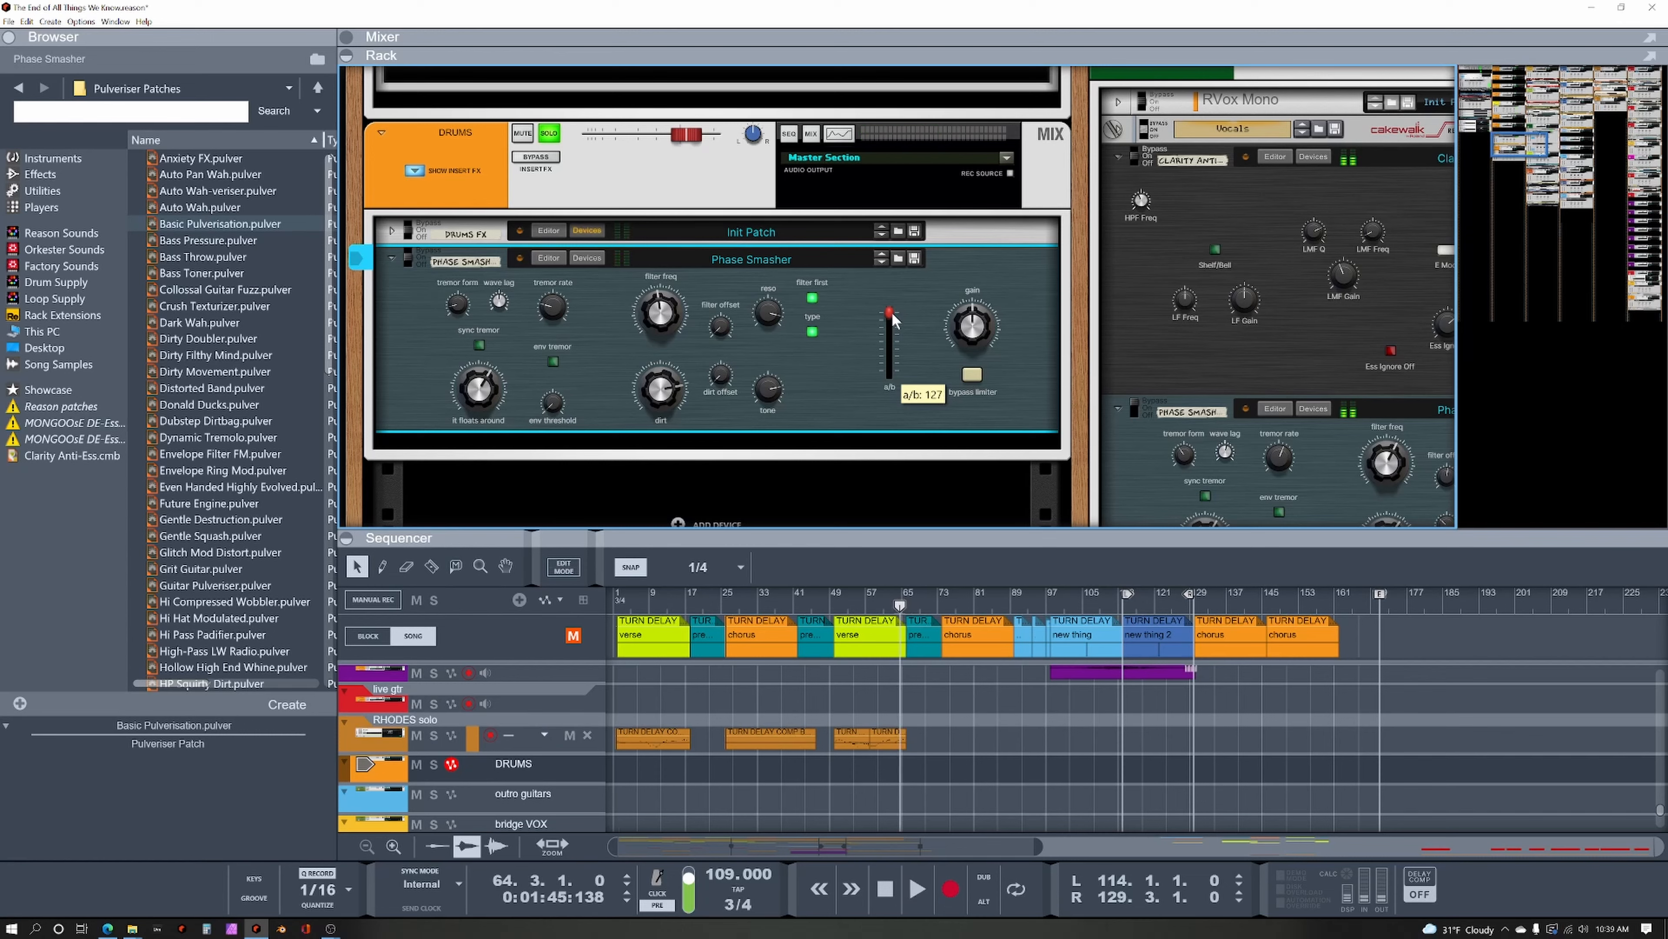
{"action": "key", "text": "space"}
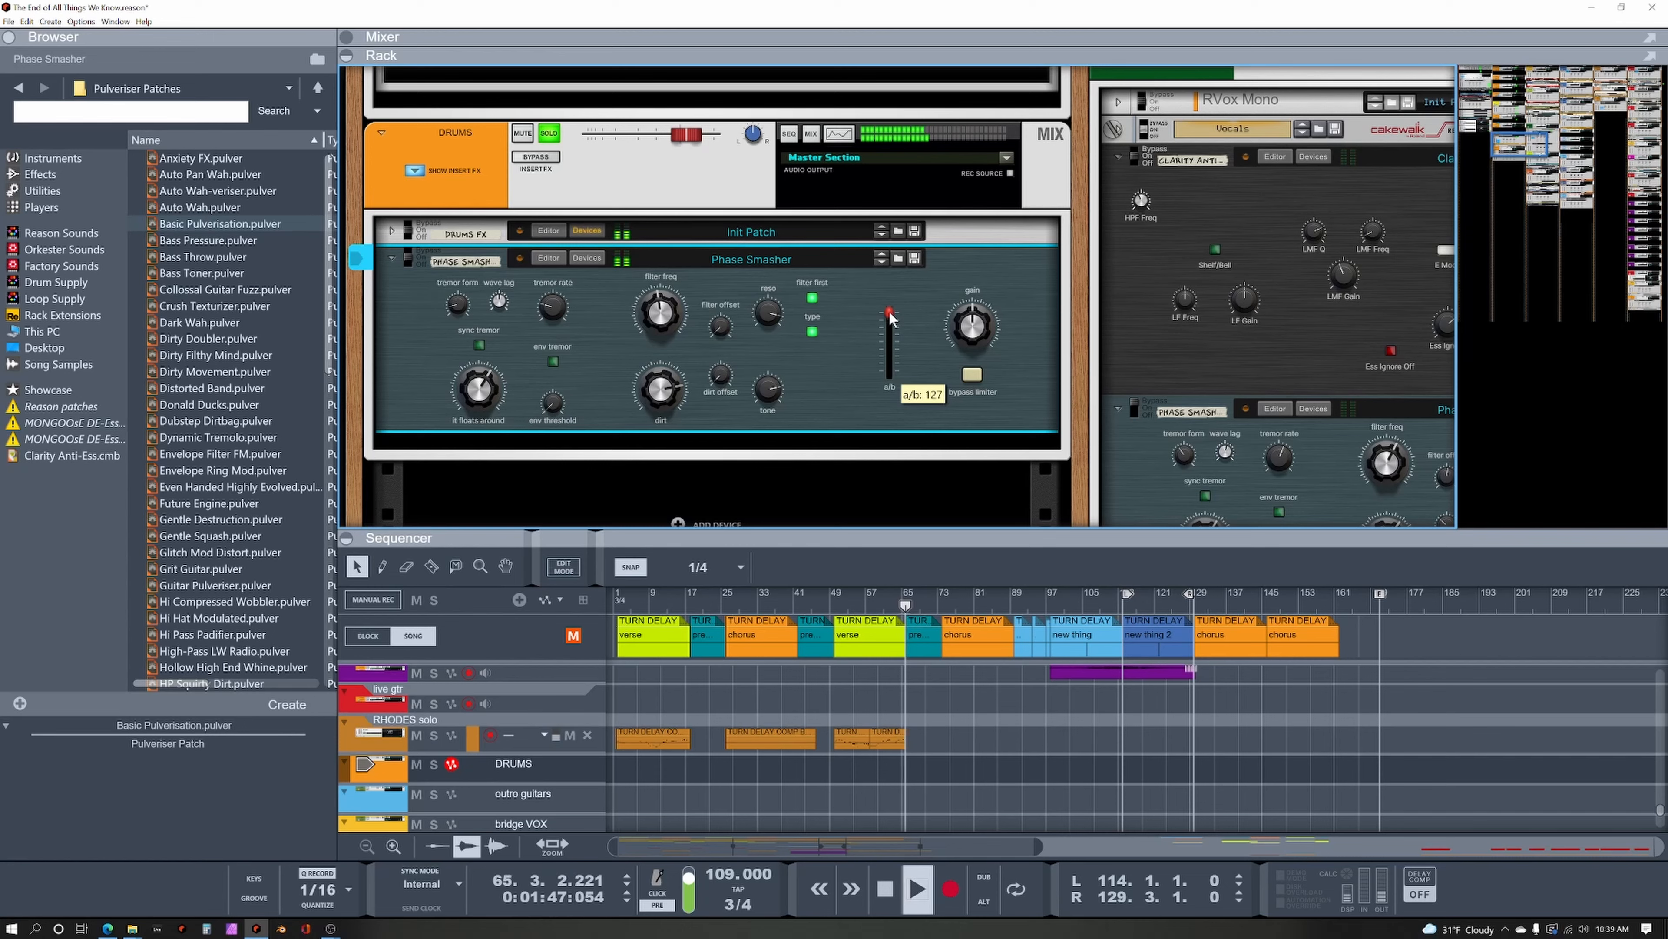
{"action": "key", "text": "space"}
Set the a/b slider to 0 and audition it by replaying the drums from the start position.
{"action": "left_click_drag", "start_coordinate": [890, 312], "coordinate": [901, 381]}
{"action": "key", "text": "space"}
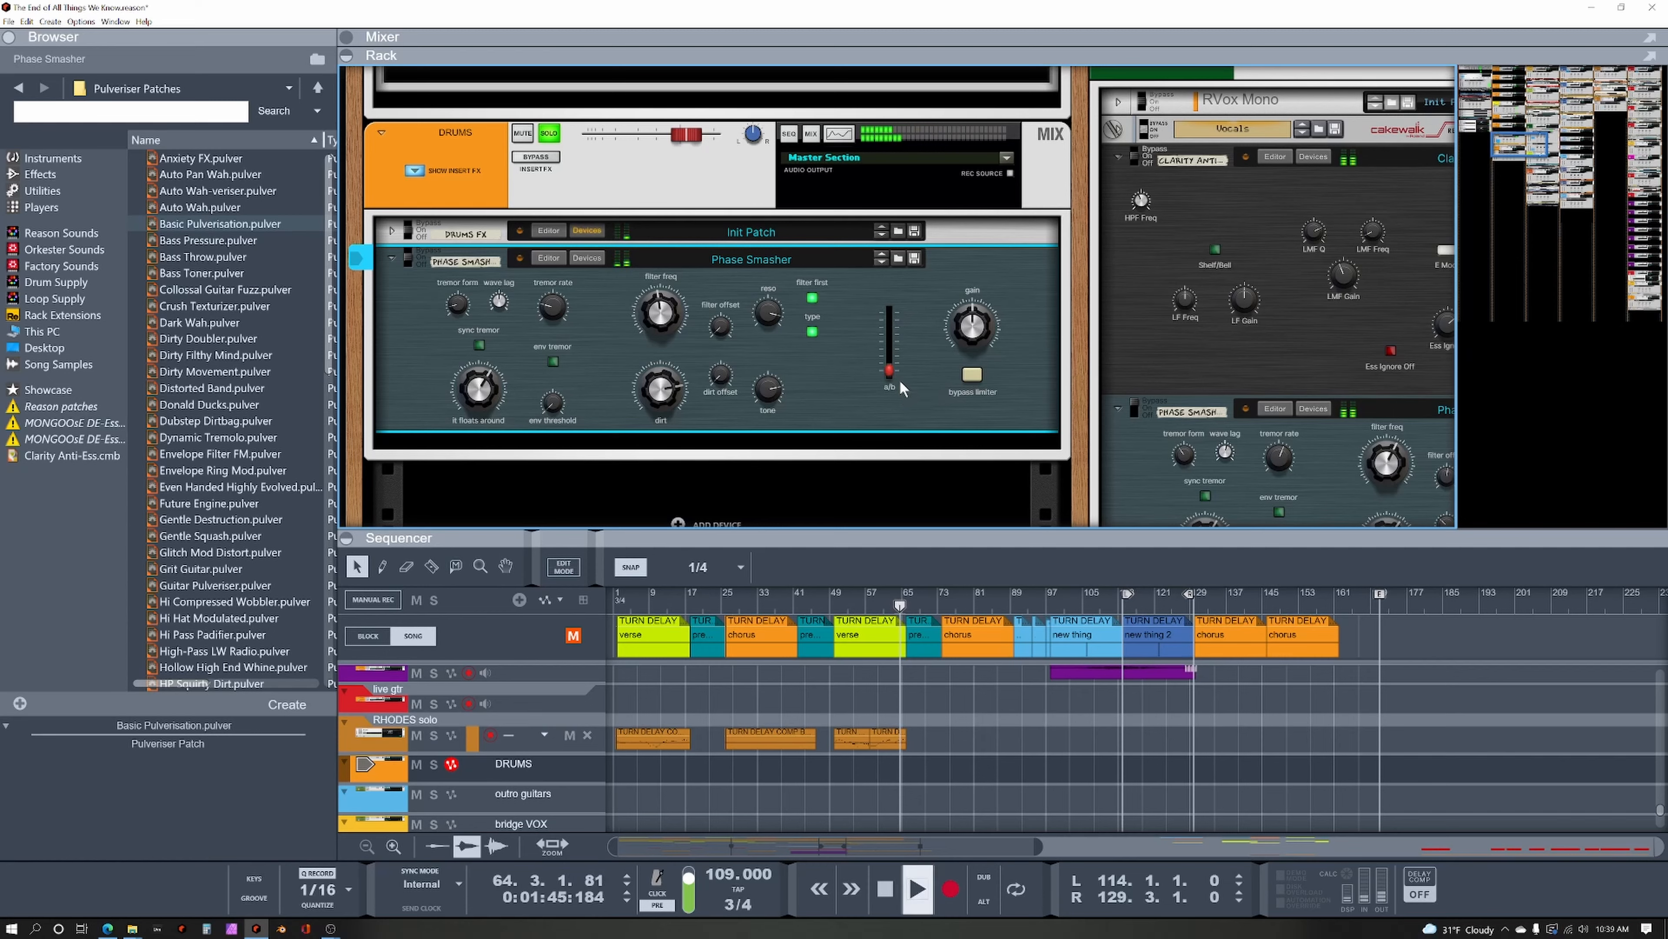
{"action": "mouse_move", "coordinate": [892, 366]}
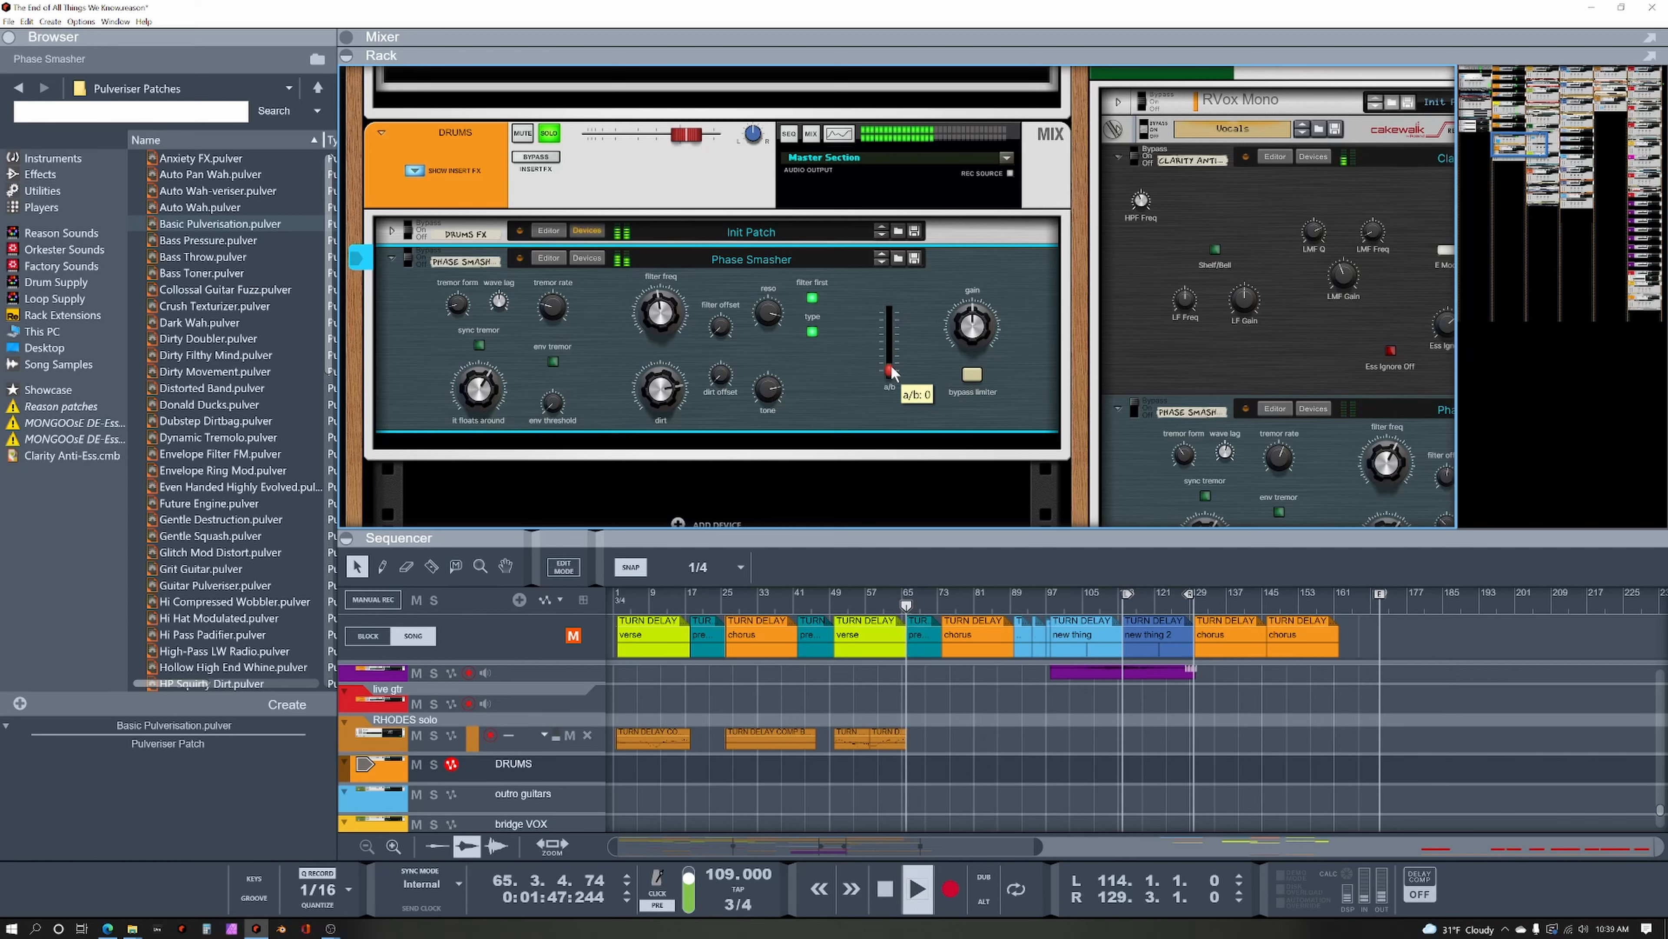
{"action": "key", "text": "space"}
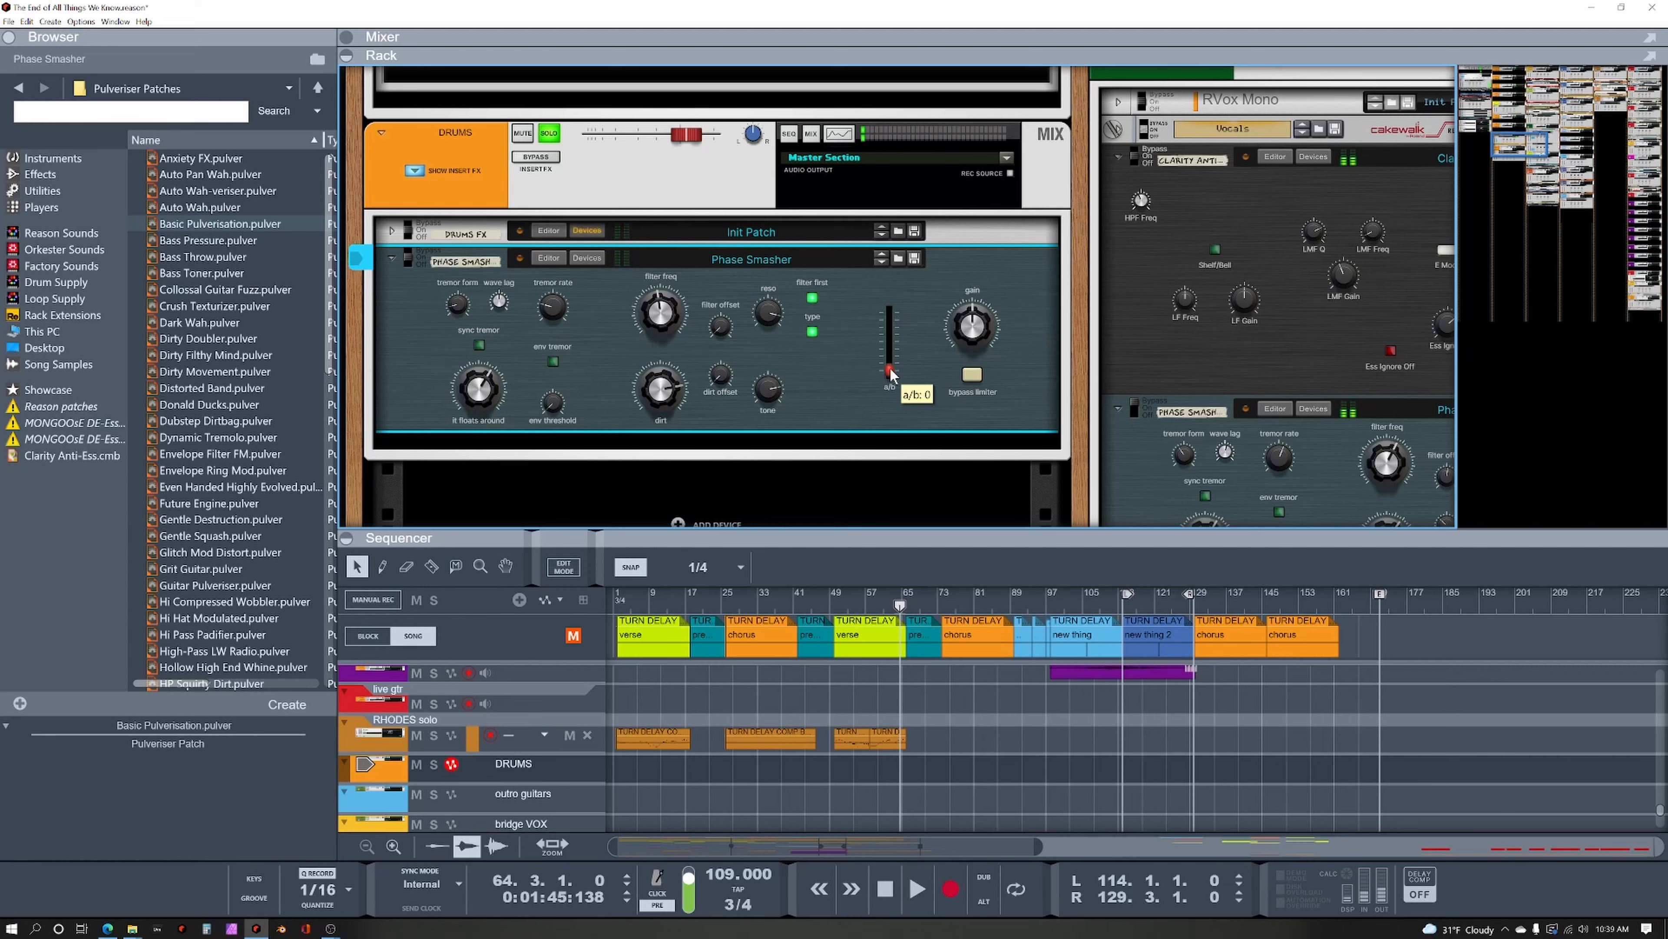
{"action": "key", "text": "space"}
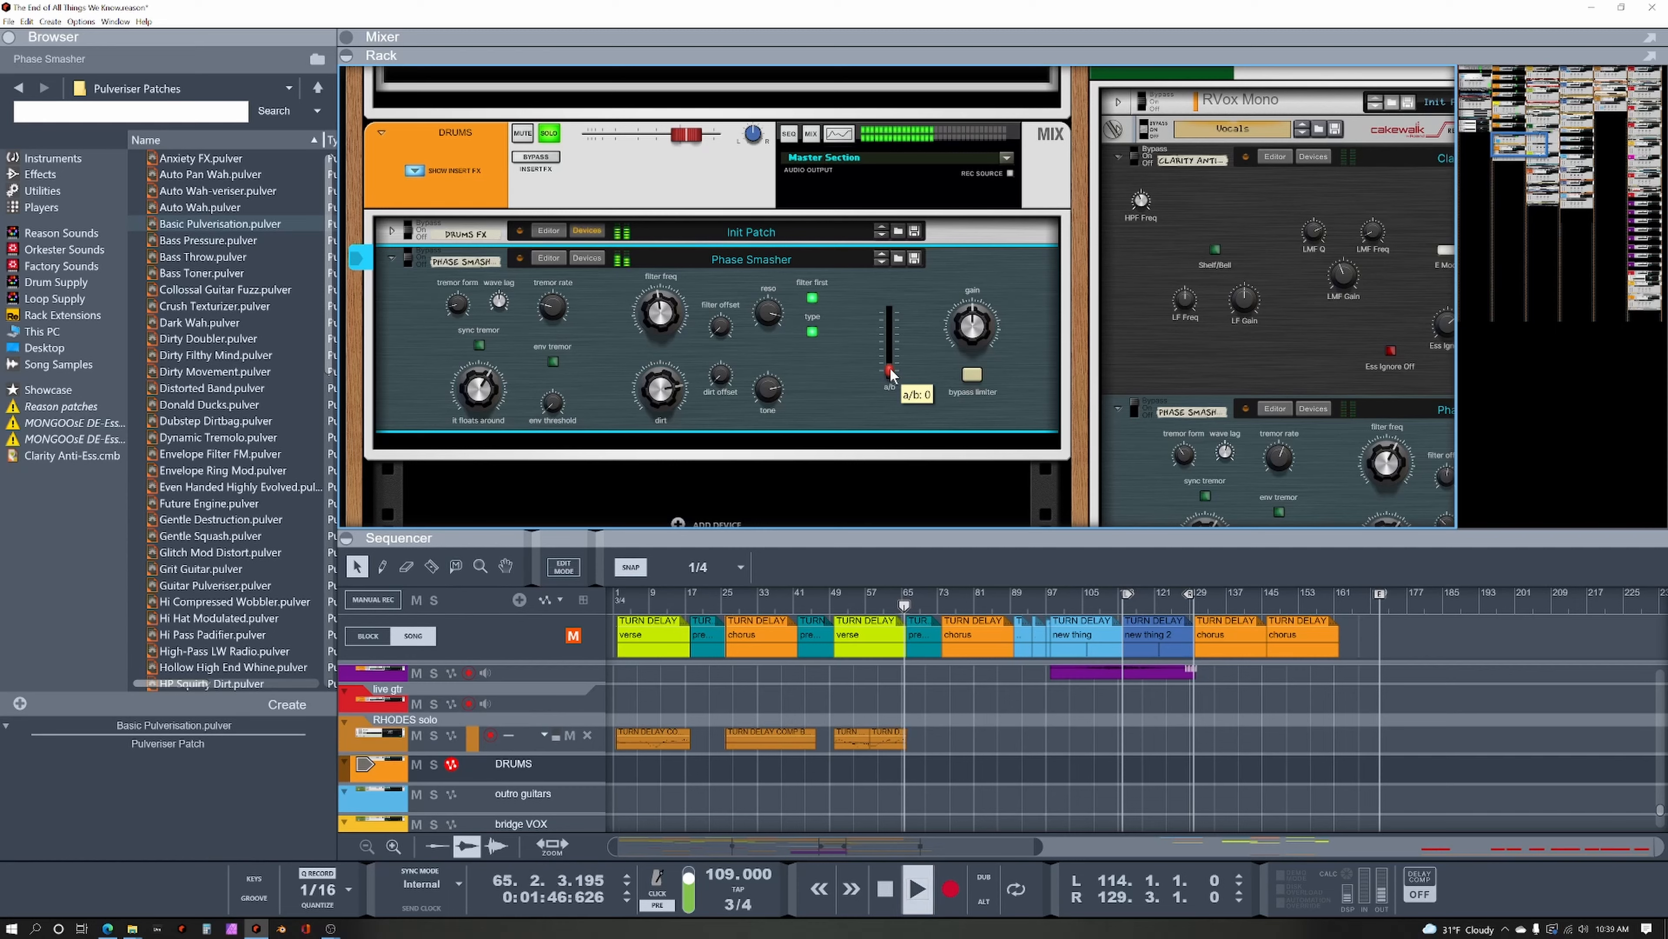
Bring the a/b slider to 127 during playback, reset it to its default and replay the drums.
{"action": "left_click_drag", "start_coordinate": [891, 373], "coordinate": [895, 297]}
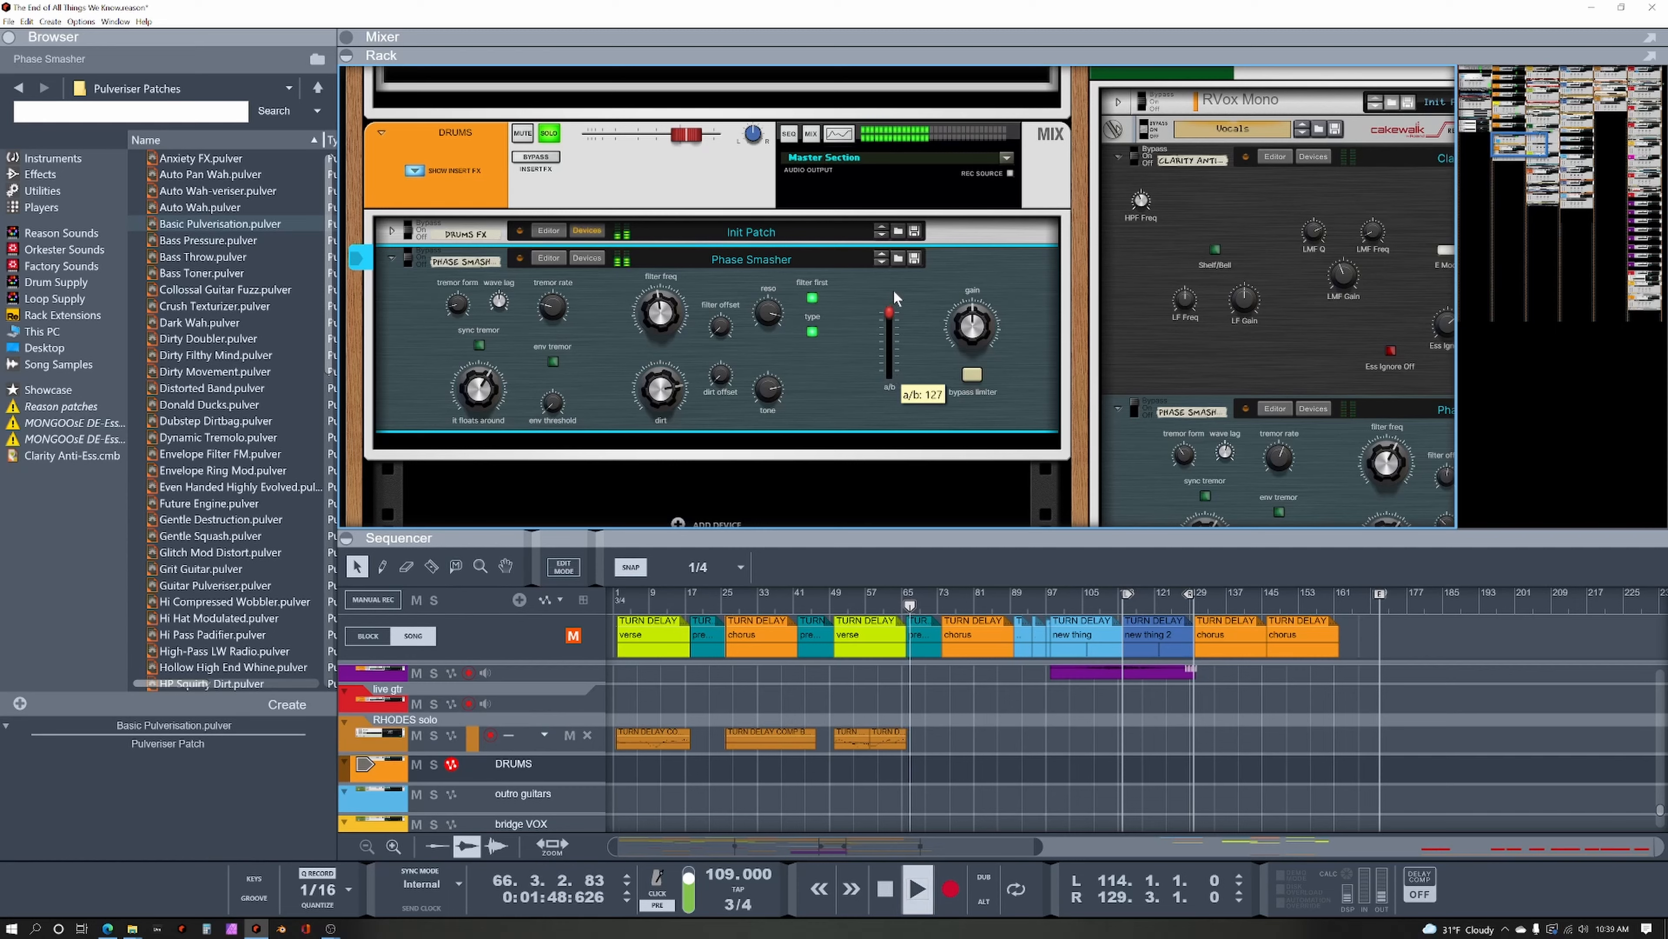
{"action": "key", "text": "space"}
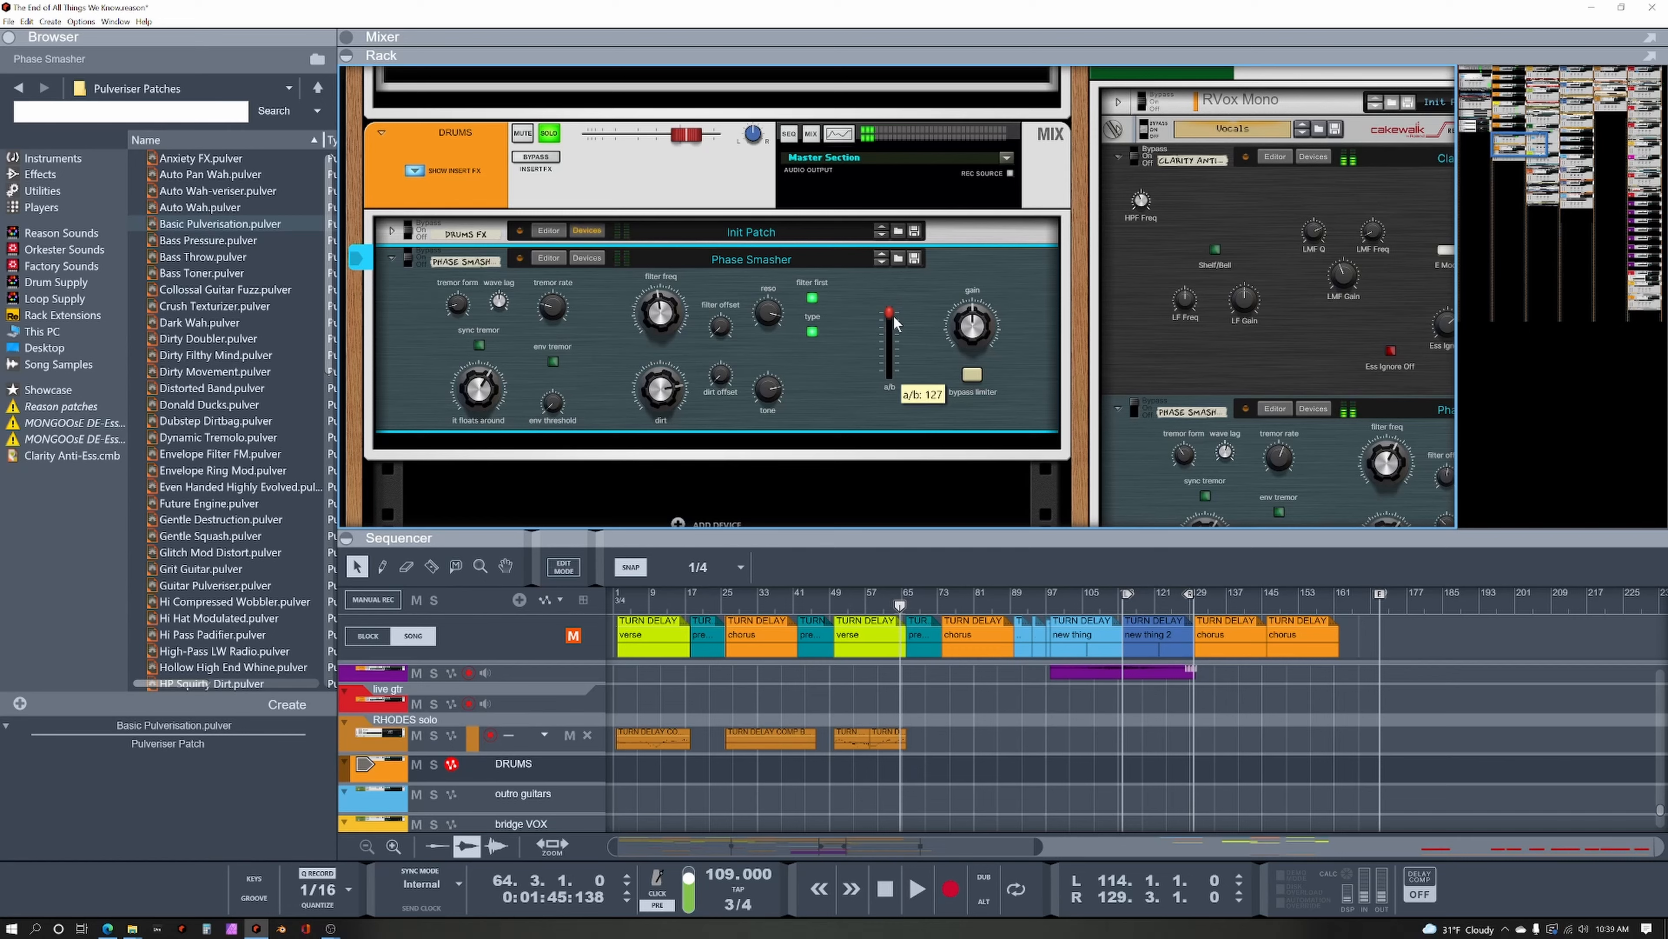
{"action": "left_click", "coordinate": [891, 322], "text": "ctrl"}
{"action": "key", "text": "space"}
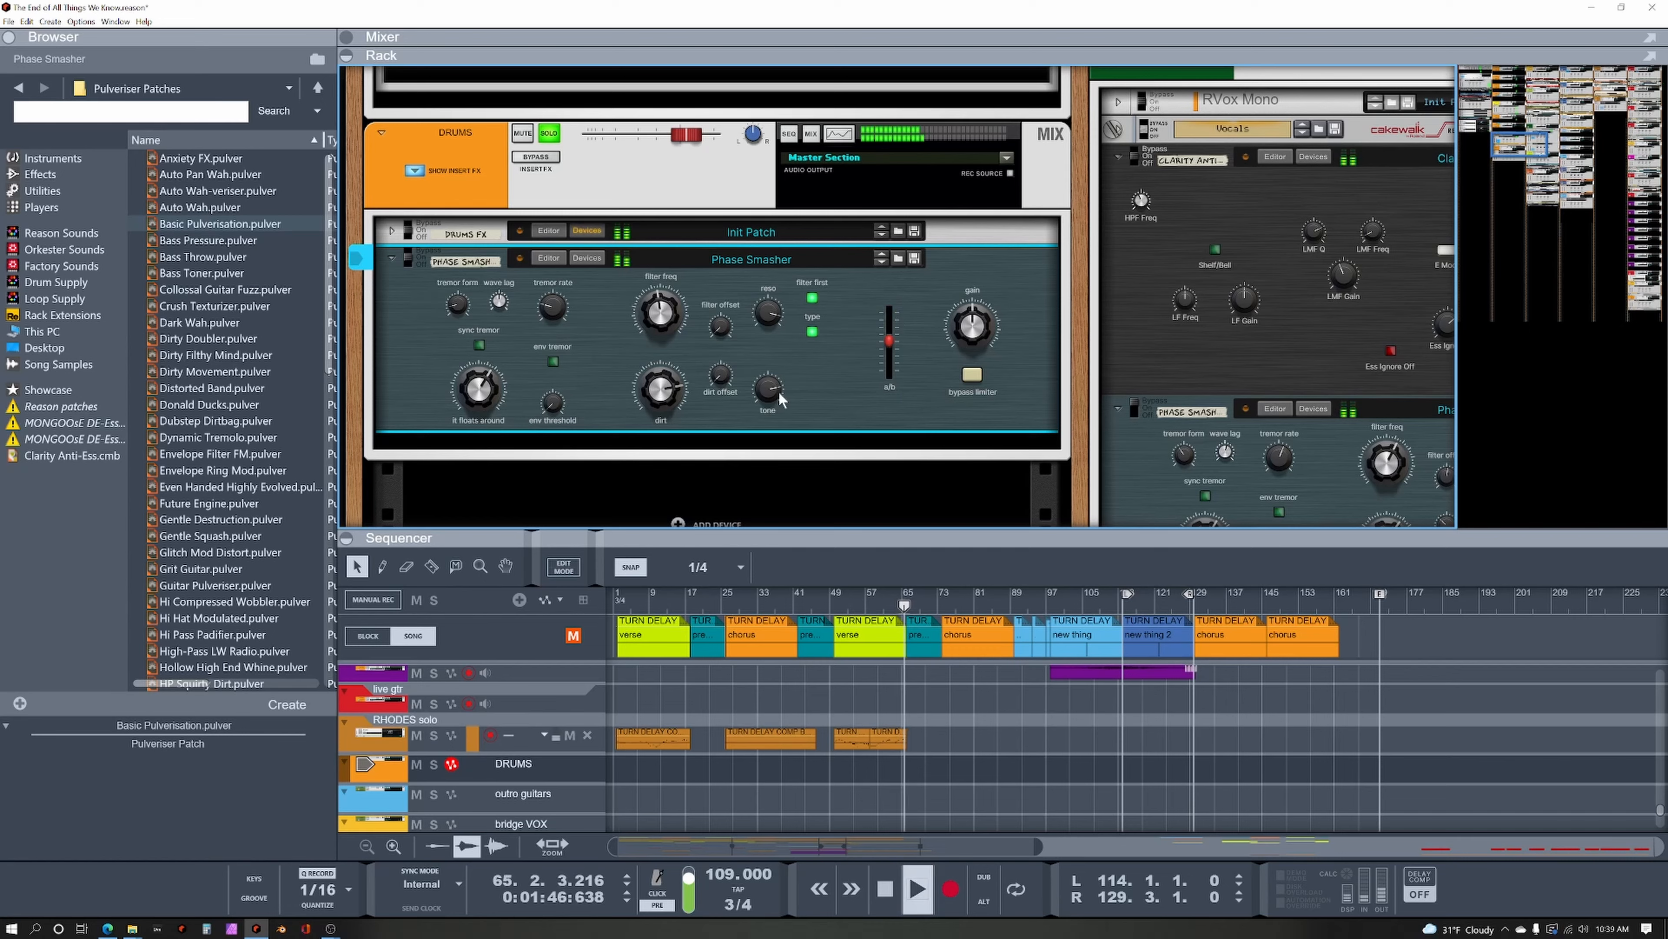
{"action": "key", "text": "space"}
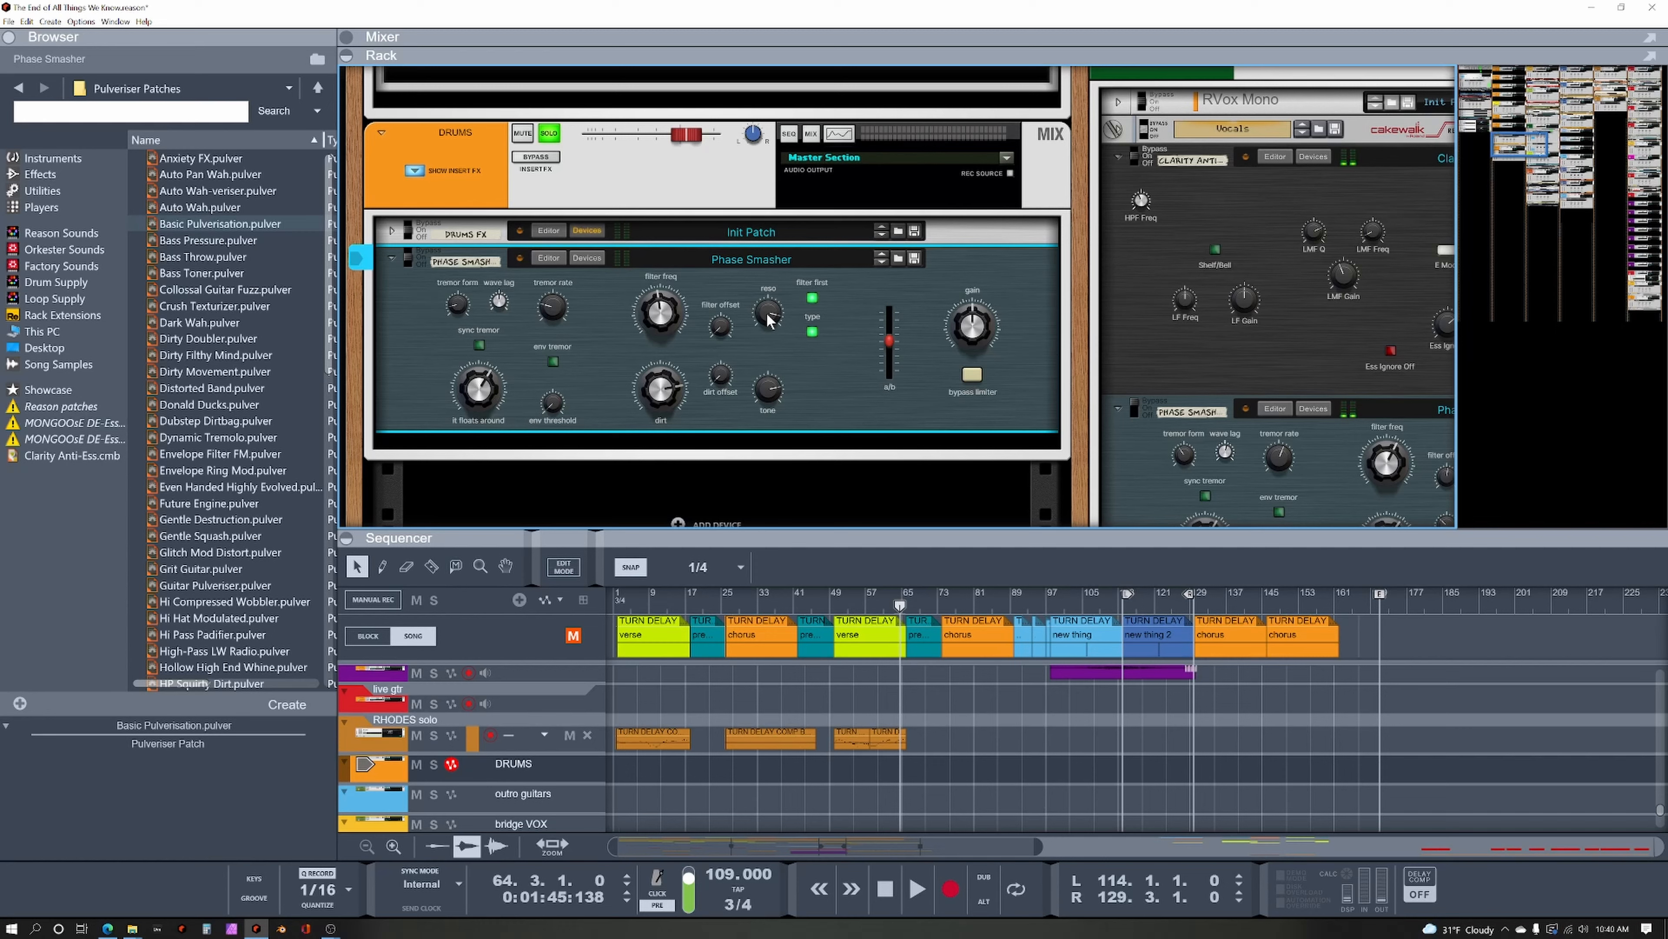
Set the Phase Smasher's reso to 127 and lower the filter freq while the drums play.
{"action": "key", "text": "space"}
{"action": "left_click_drag", "start_coordinate": [769, 318], "coordinate": [775, 312]}
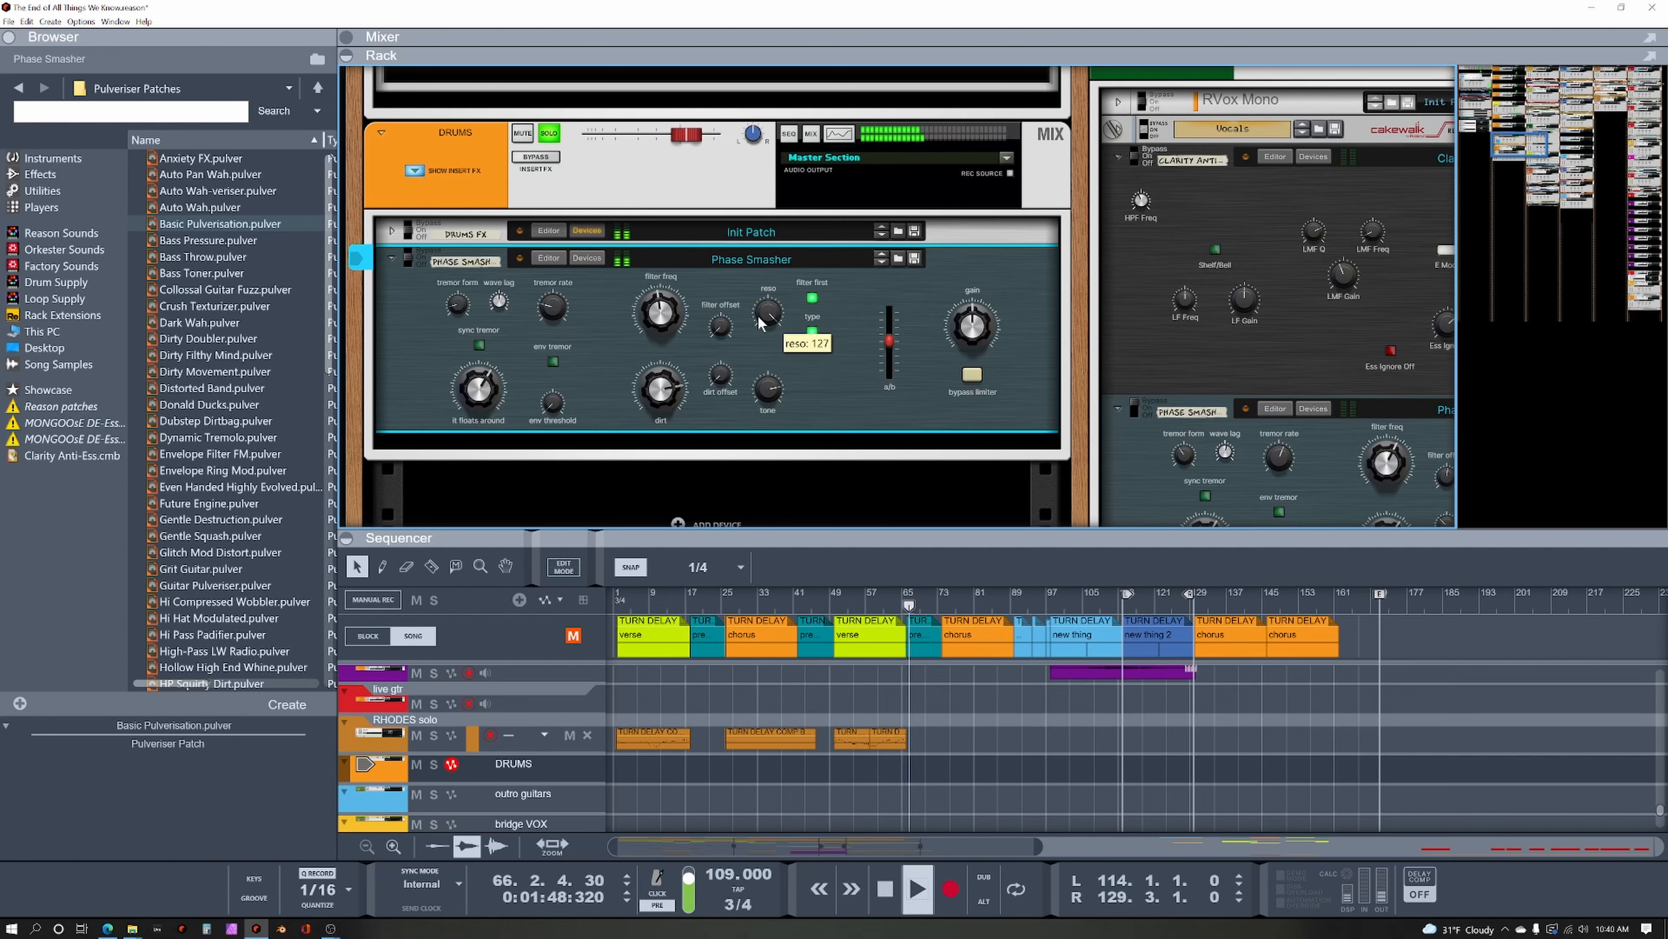
{"action": "left_click_drag", "start_coordinate": [729, 324], "coordinate": [668, 325]}
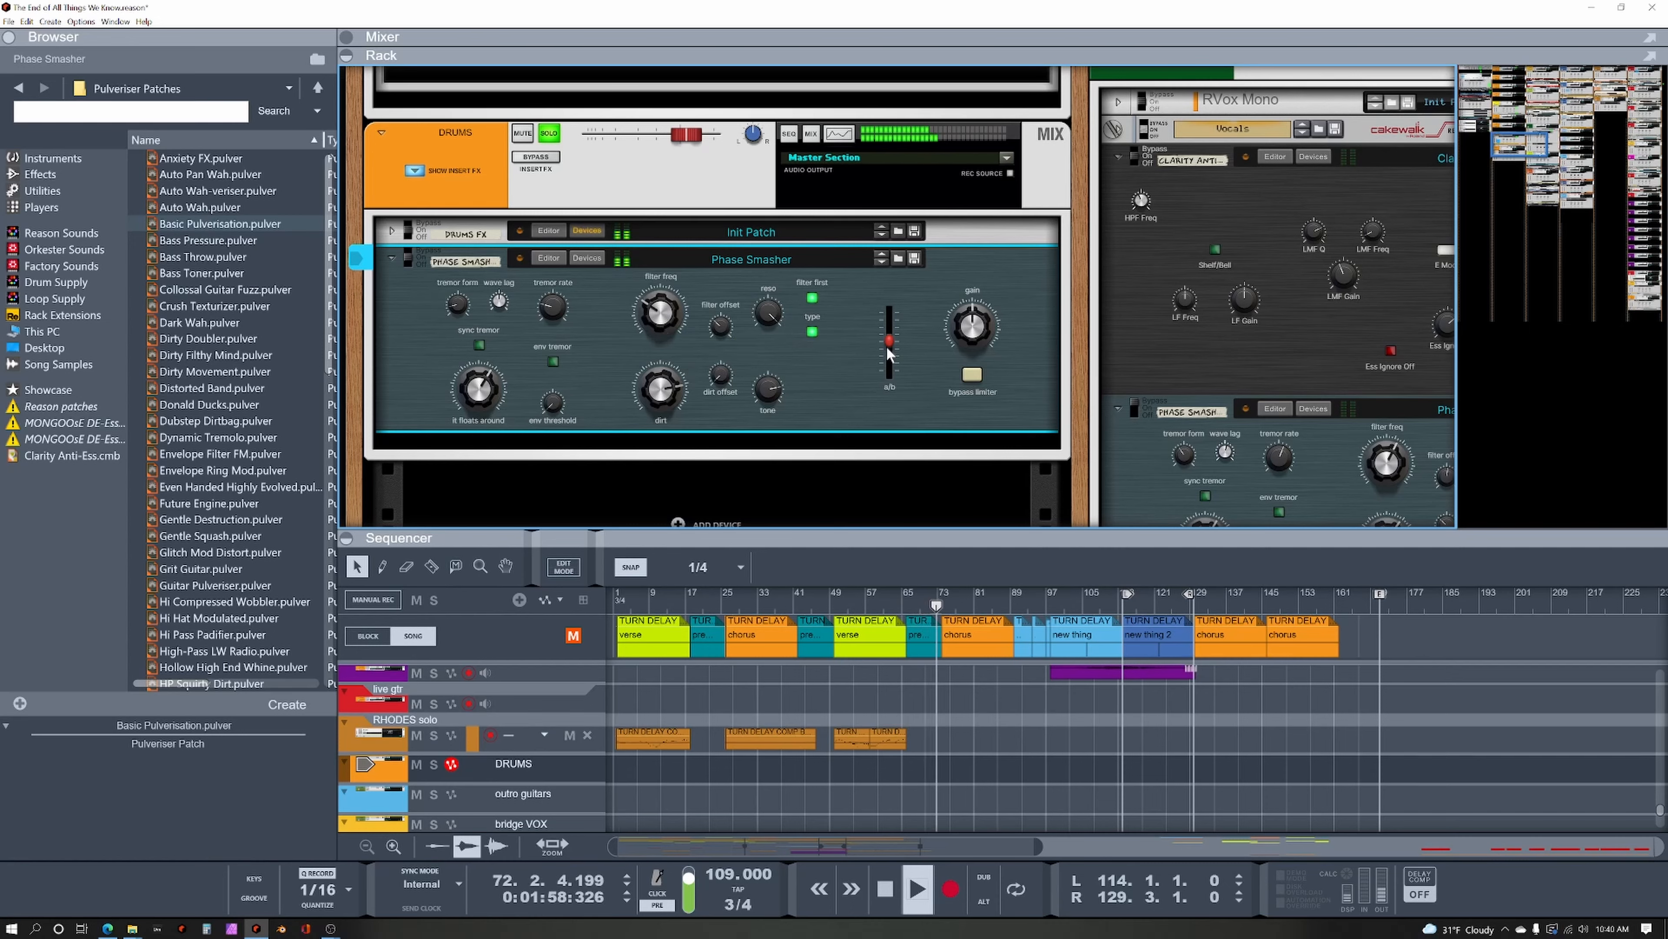
{"action": "key", "text": "space"}
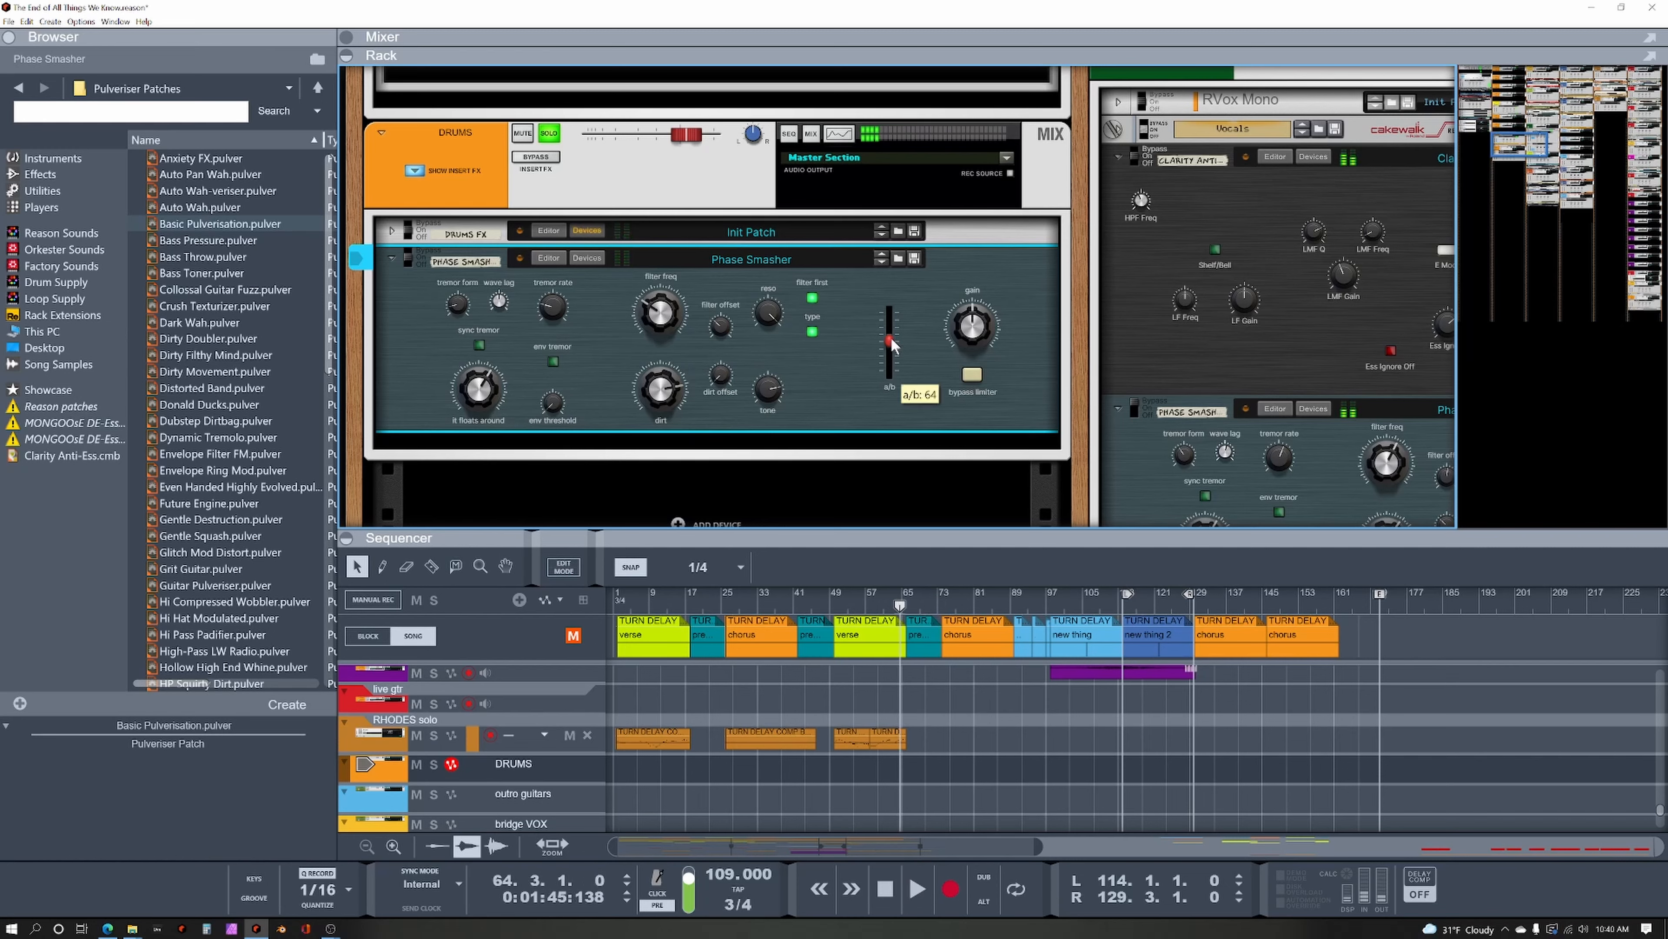
Compare the drums with the a/b slider at 64 and 0, and return the slider to 64.
{"action": "key", "text": "space"}
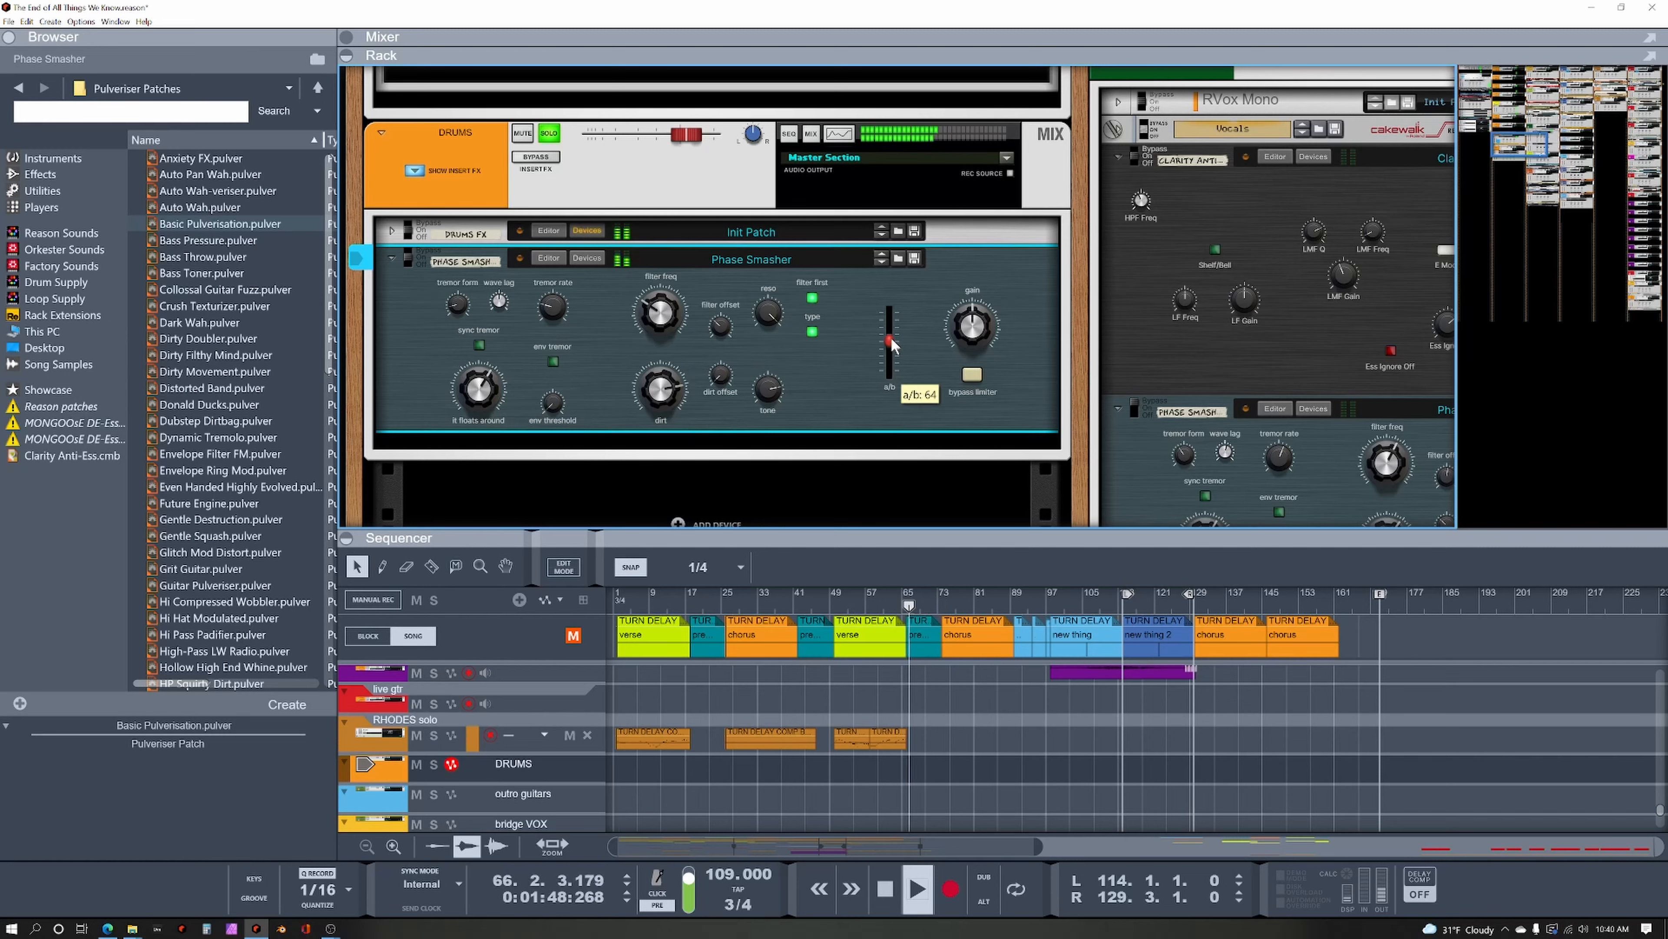
{"action": "left_click_drag", "start_coordinate": [893, 345], "coordinate": [907, 402]}
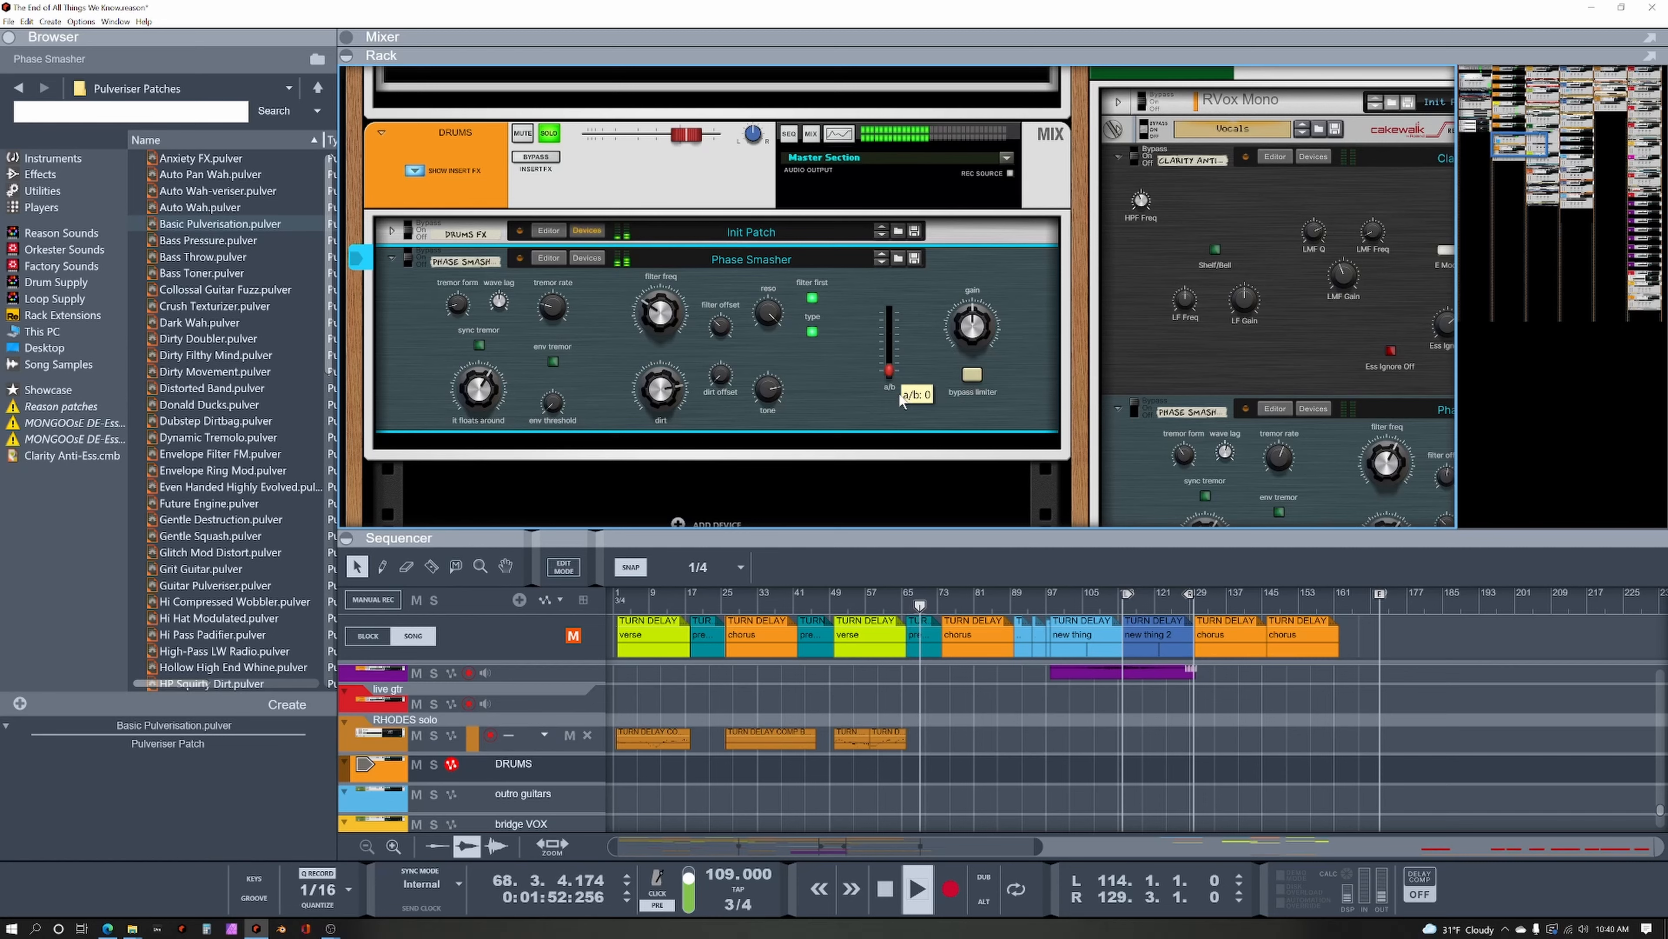
{"action": "key", "text": "space"}
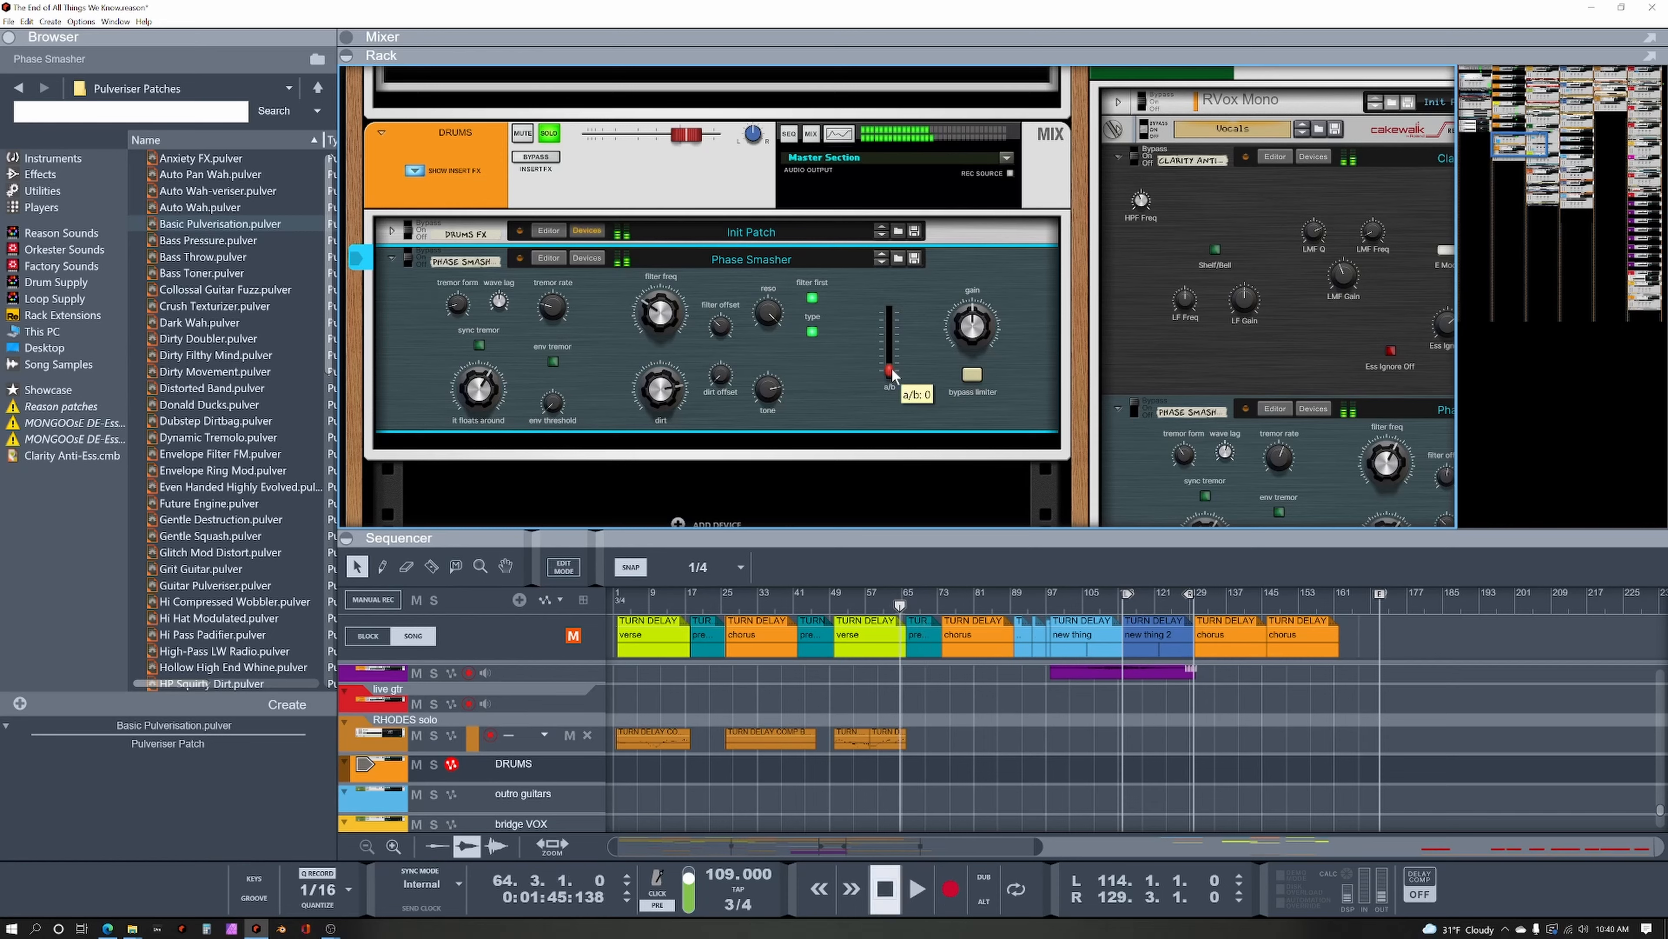
{"action": "left_click_drag", "start_coordinate": [889, 373], "coordinate": [895, 350]}
Adjust the Phase Smasher's dirt knob and set the dirt offset to 81 while the drums play.
{"action": "key", "text": "space"}
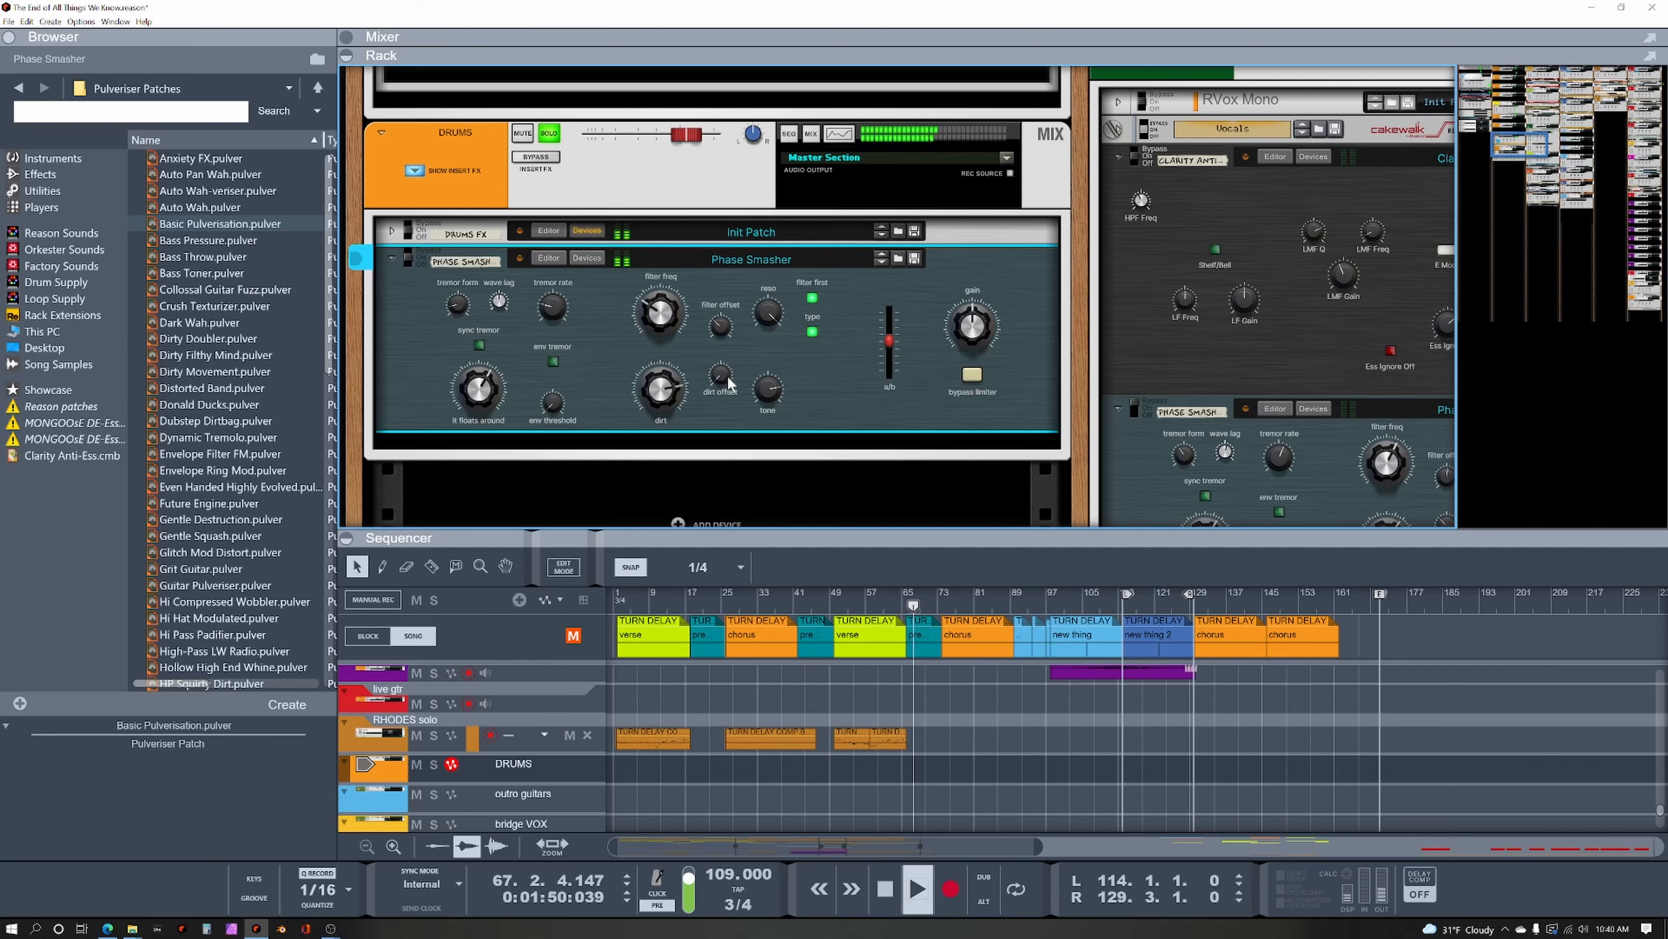
{"action": "left_click_drag", "start_coordinate": [660, 392], "coordinate": [724, 336]}
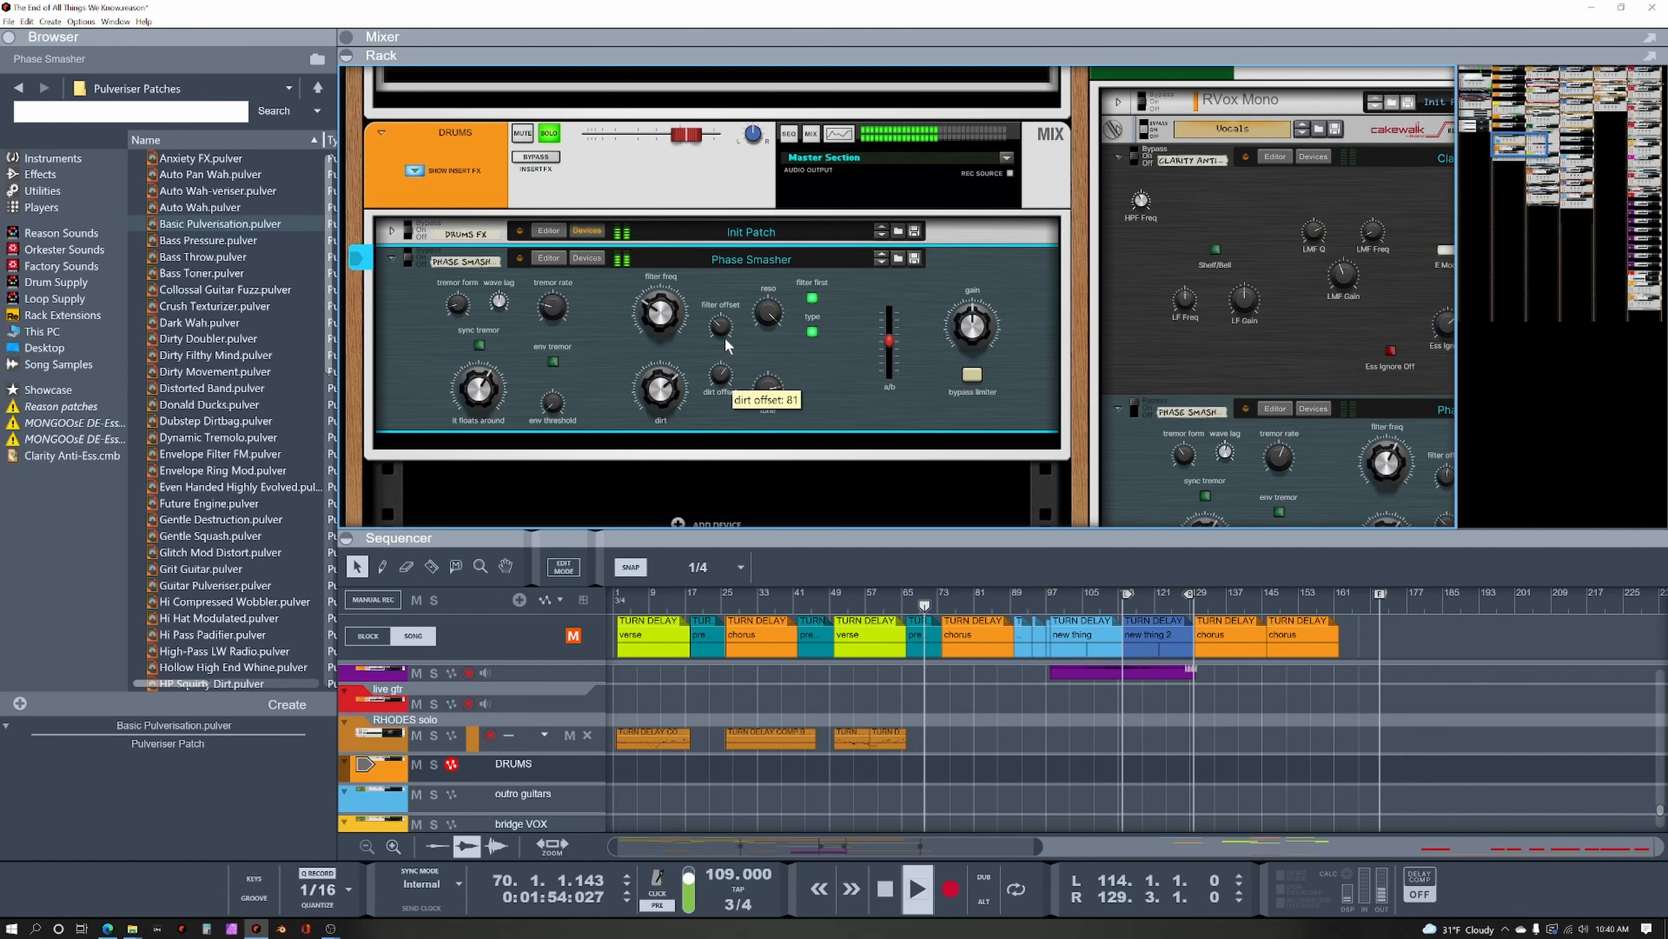
{"action": "key", "text": "space"}
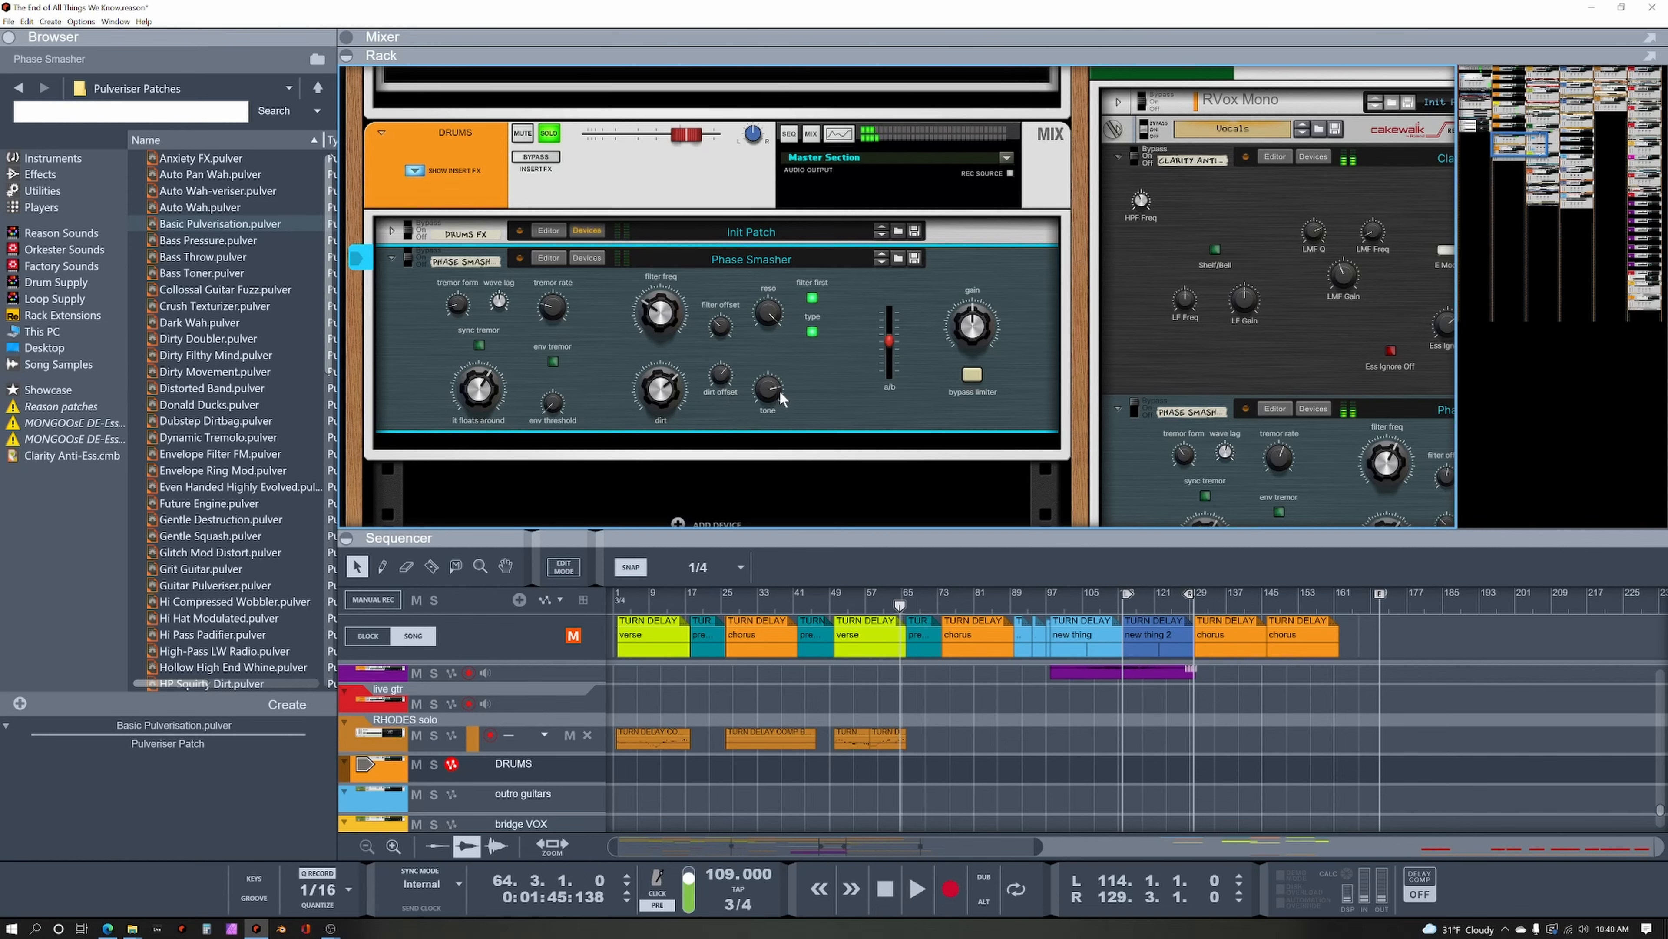
Audition the drums with filter first on and off, leaving it off and the a/b slider at 64.
{"action": "key", "text": "space"}
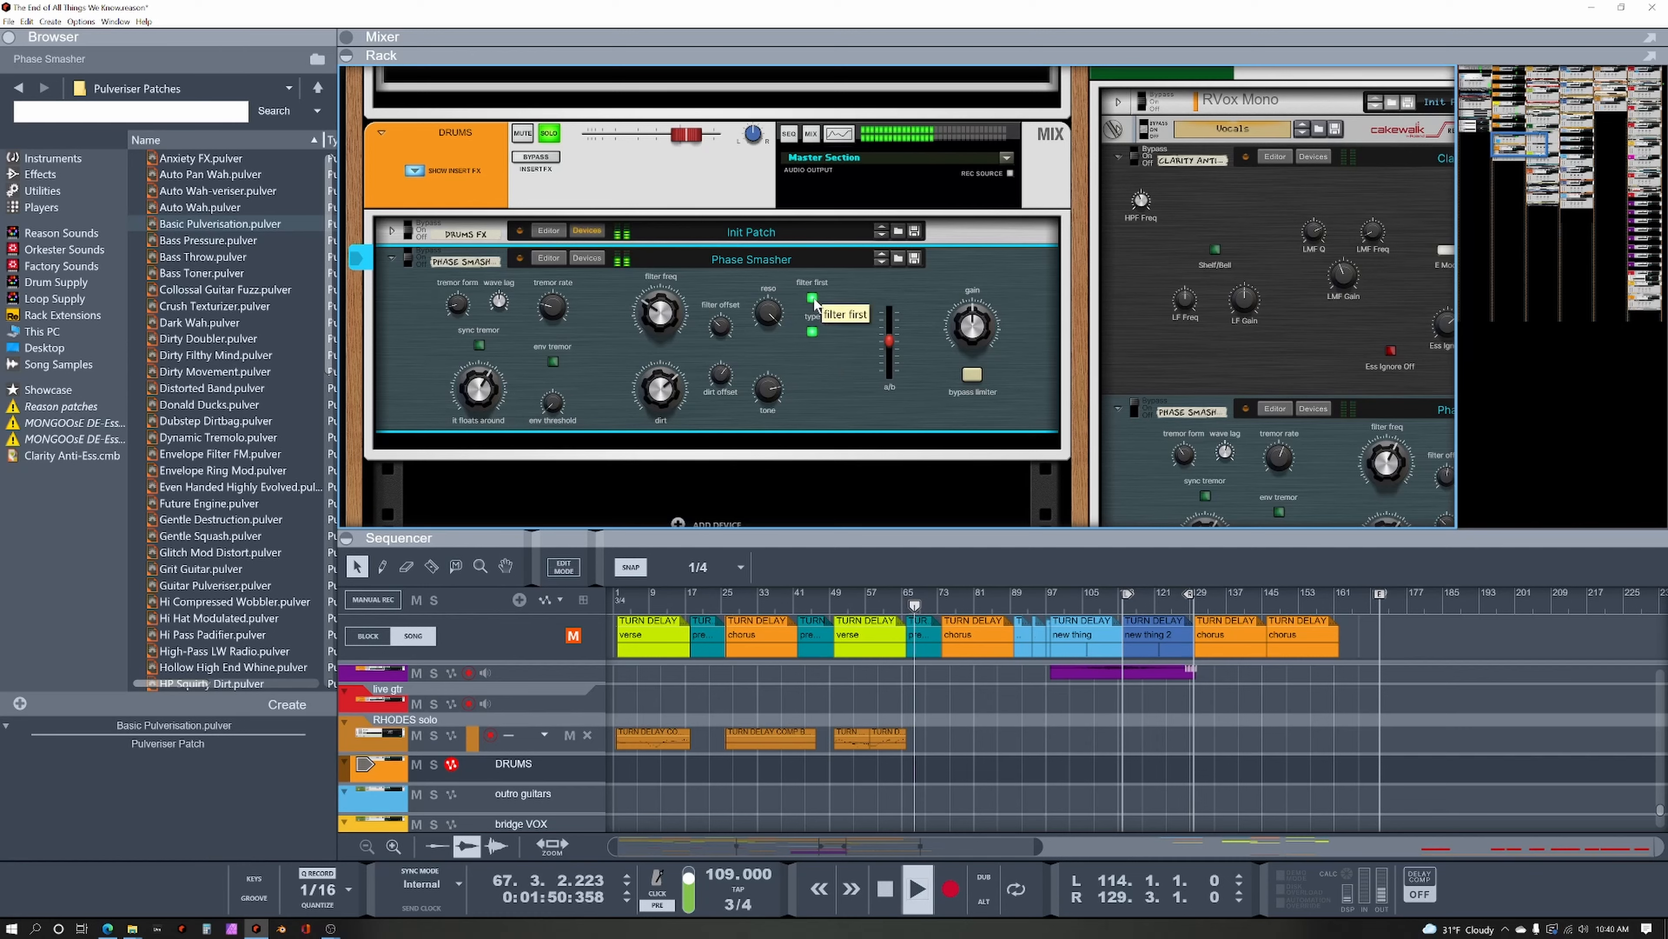
{"action": "key", "text": "space"}
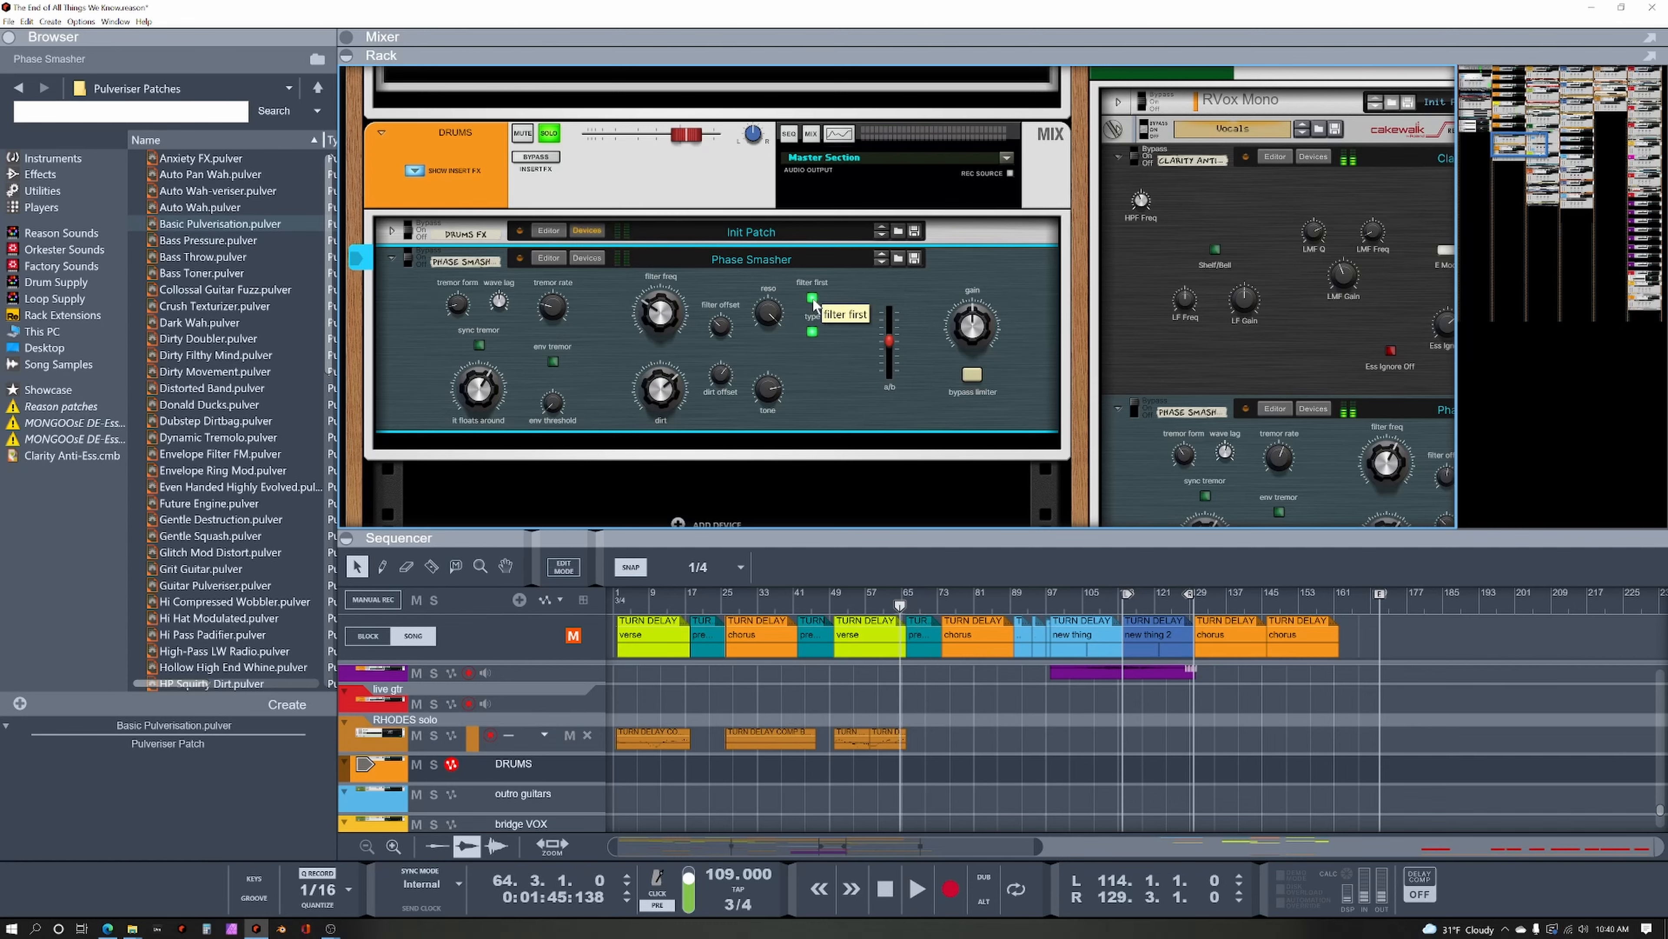
{"action": "key", "text": "space"}
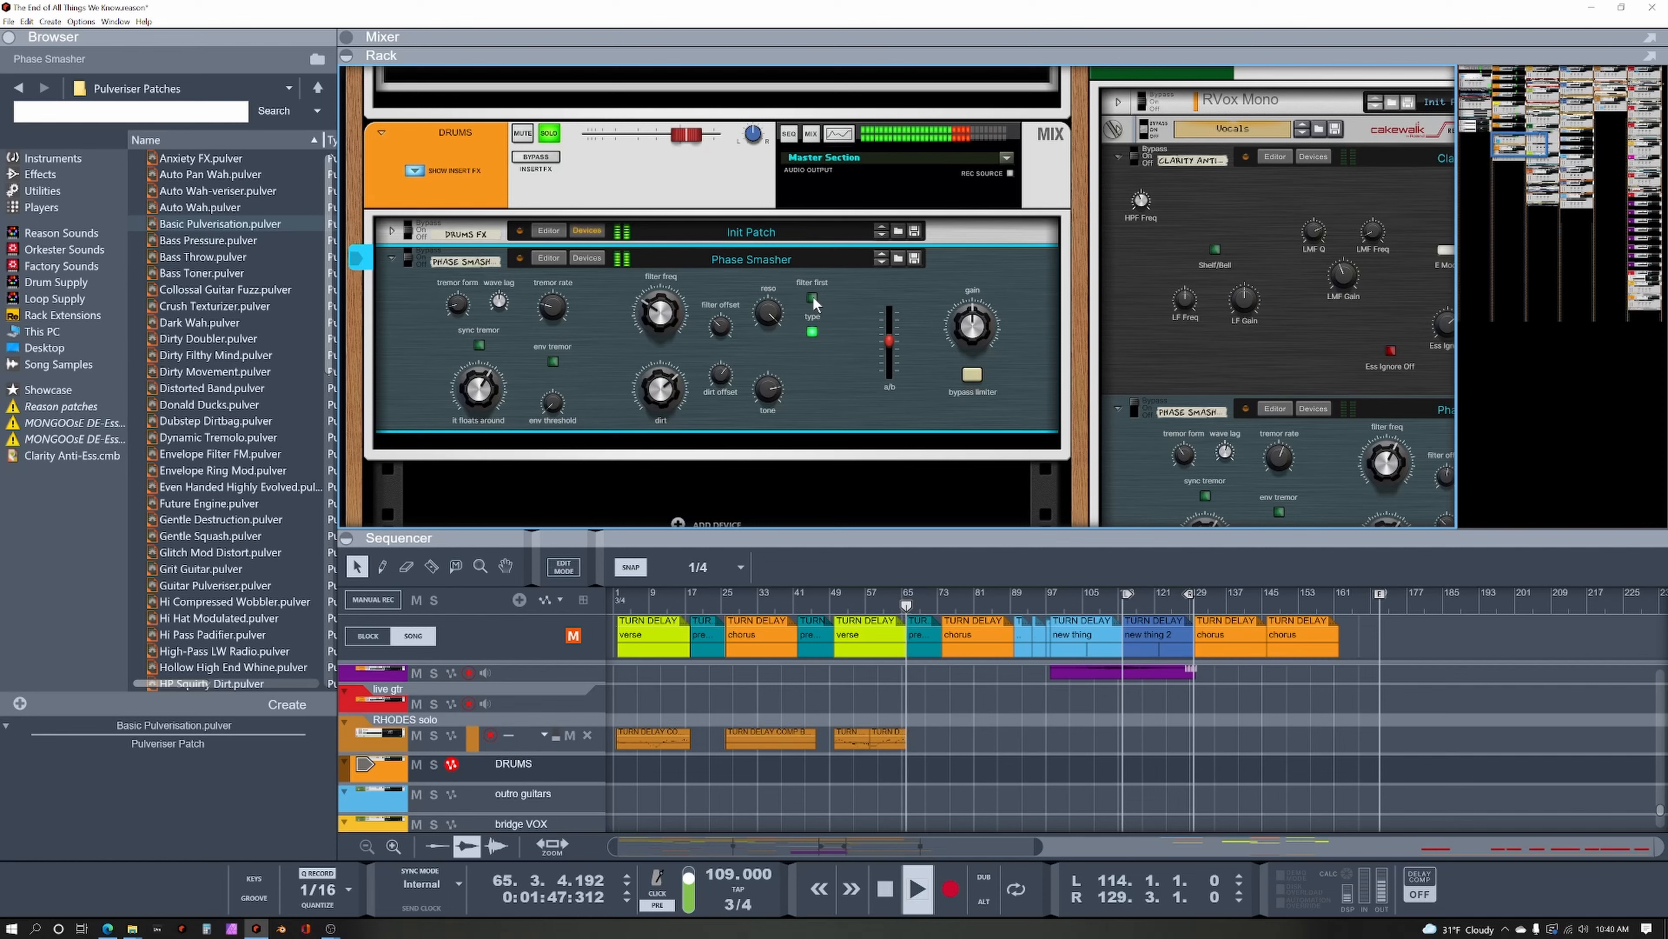
{"action": "mouse_move", "coordinate": [888, 343]}
{"action": "mouse_move", "coordinate": [889, 349]}
{"action": "left_mouse_down"}
{"action": "mouse_move", "coordinate": [891, 321]}
{"action": "mouse_move", "coordinate": [888, 372]}
{"action": "mouse_move", "coordinate": [889, 351]}
{"action": "left_mouse_up"}
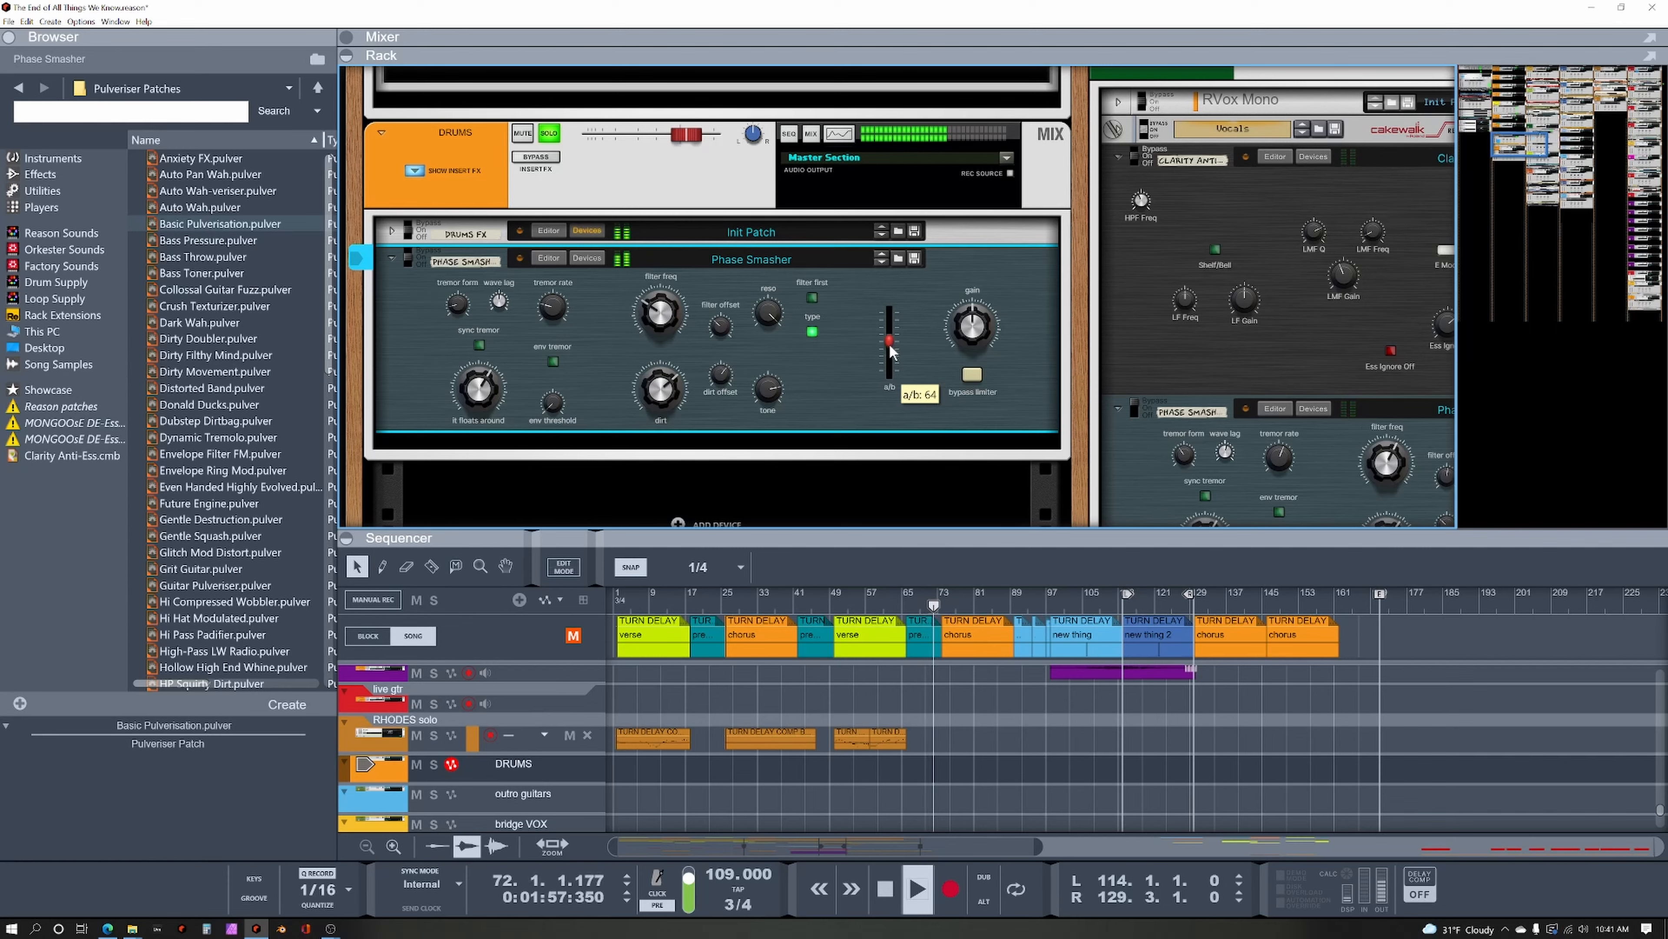
{"action": "key", "text": "space"}
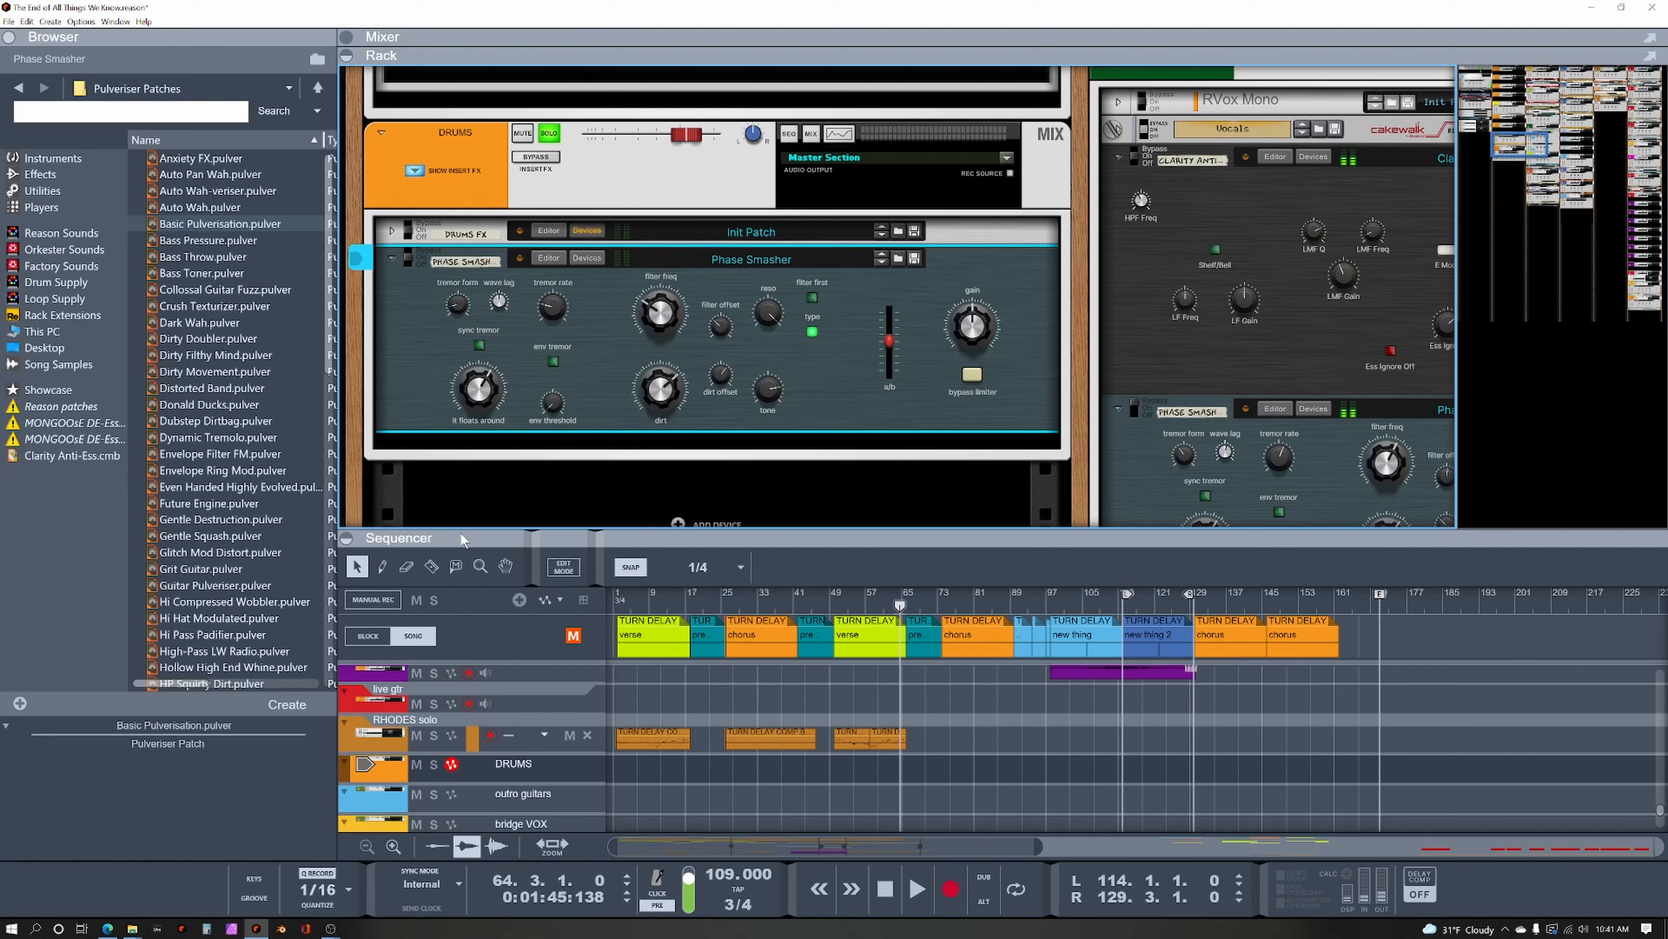
Show the devices inside the Phase Smasher combinator and enlarge the rack to fill the window.
{"action": "left_click", "coordinate": [585, 258]}
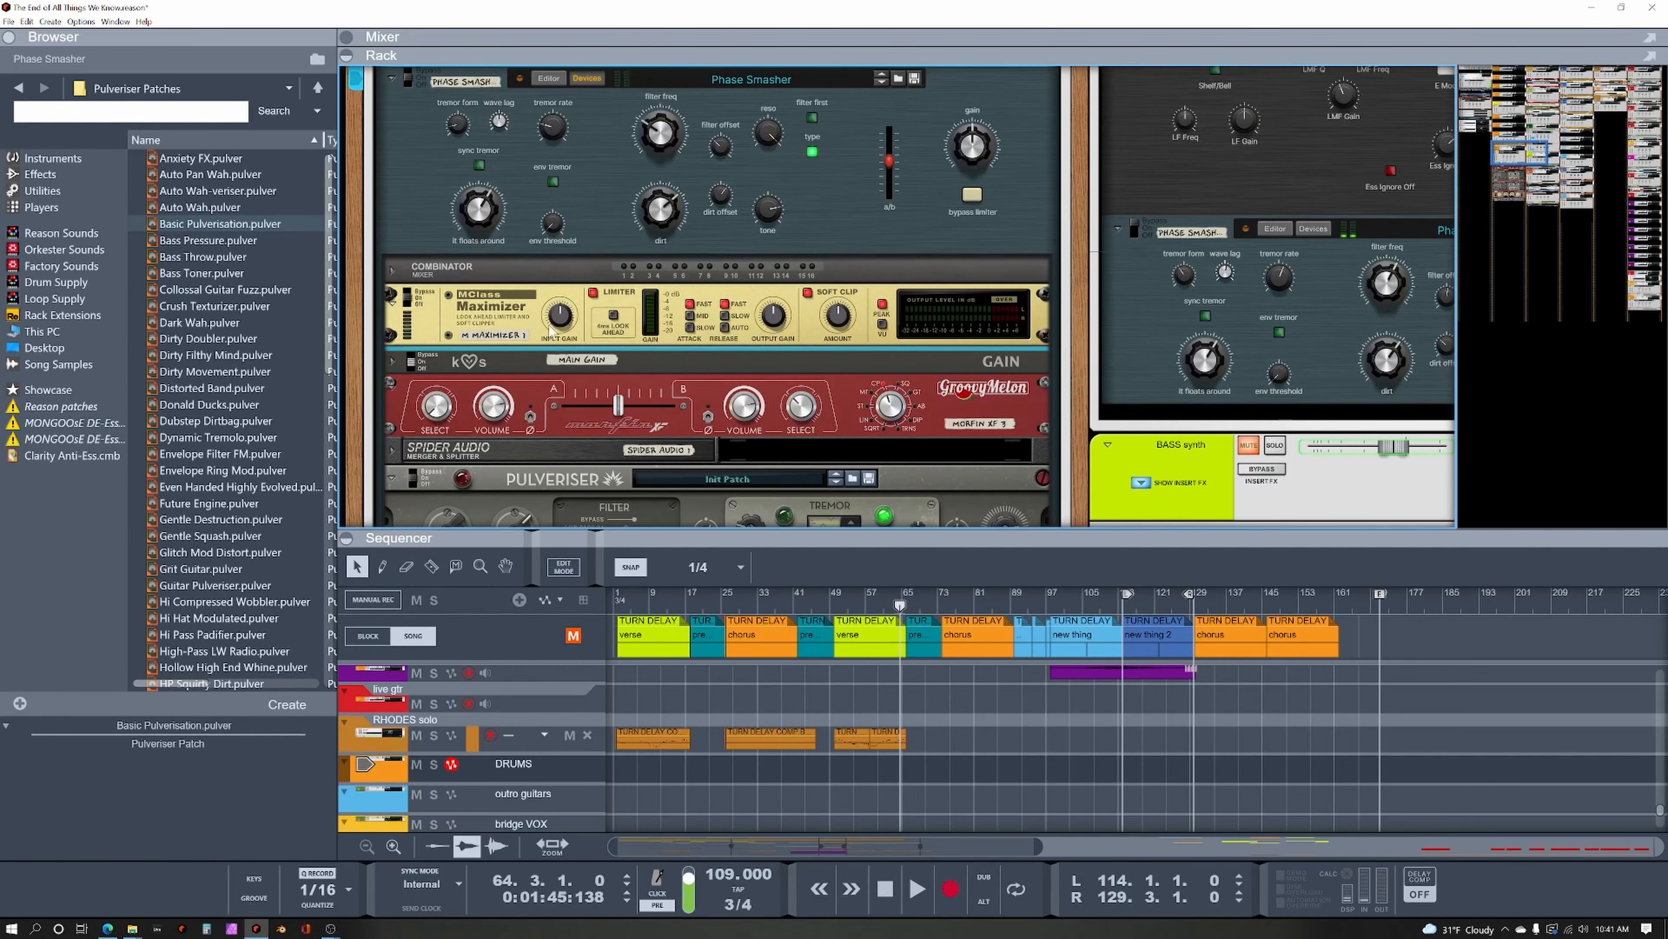
{"action": "scroll", "coordinate": [732, 349], "scroll_direction": "up", "scroll_amount": 2}
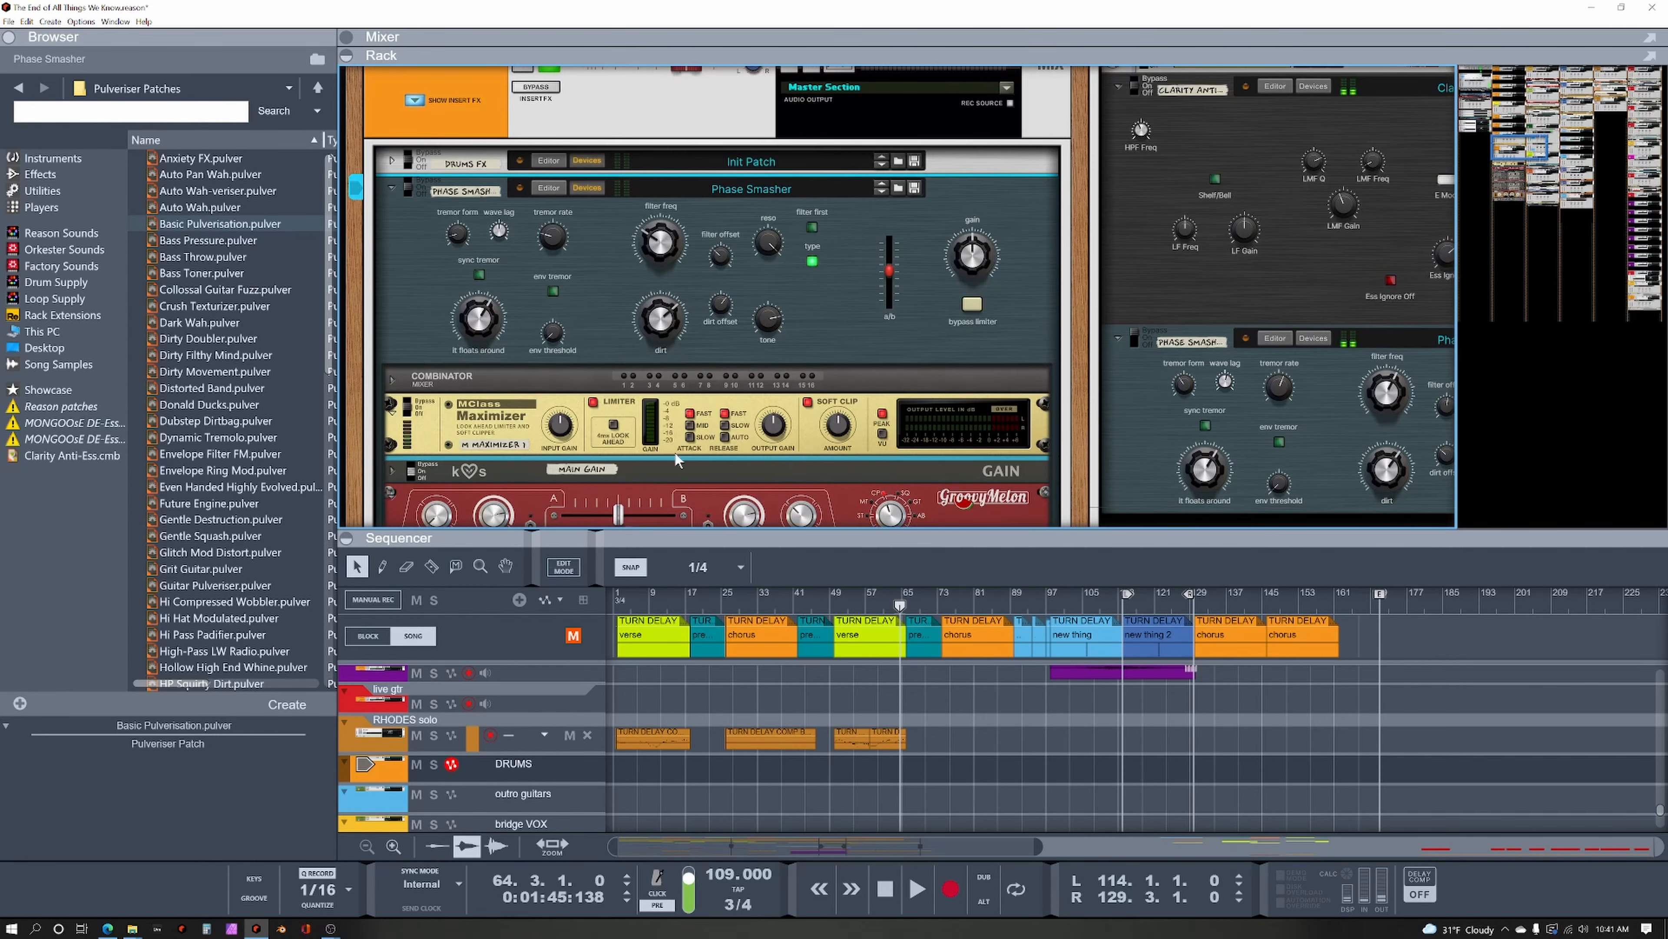
{"action": "key", "text": "F6"}
{"action": "scroll", "coordinate": [604, 506], "scroll_direction": "down", "scroll_amount": 1}
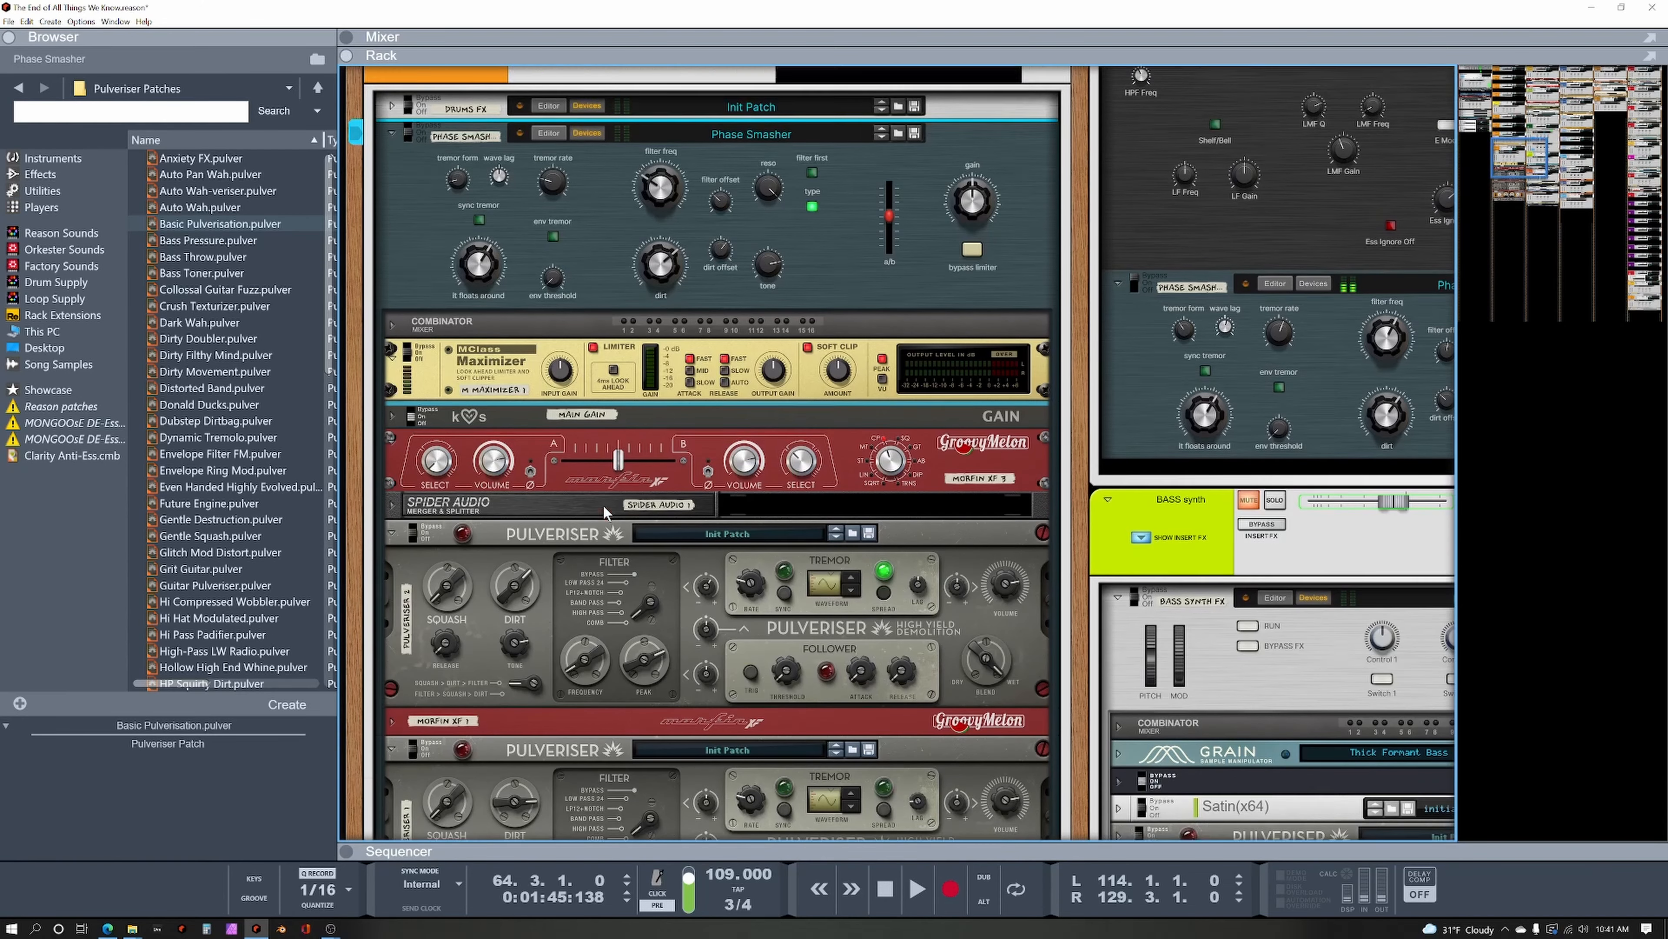
{"action": "scroll", "coordinate": [637, 464], "scroll_direction": "down", "scroll_amount": 2}
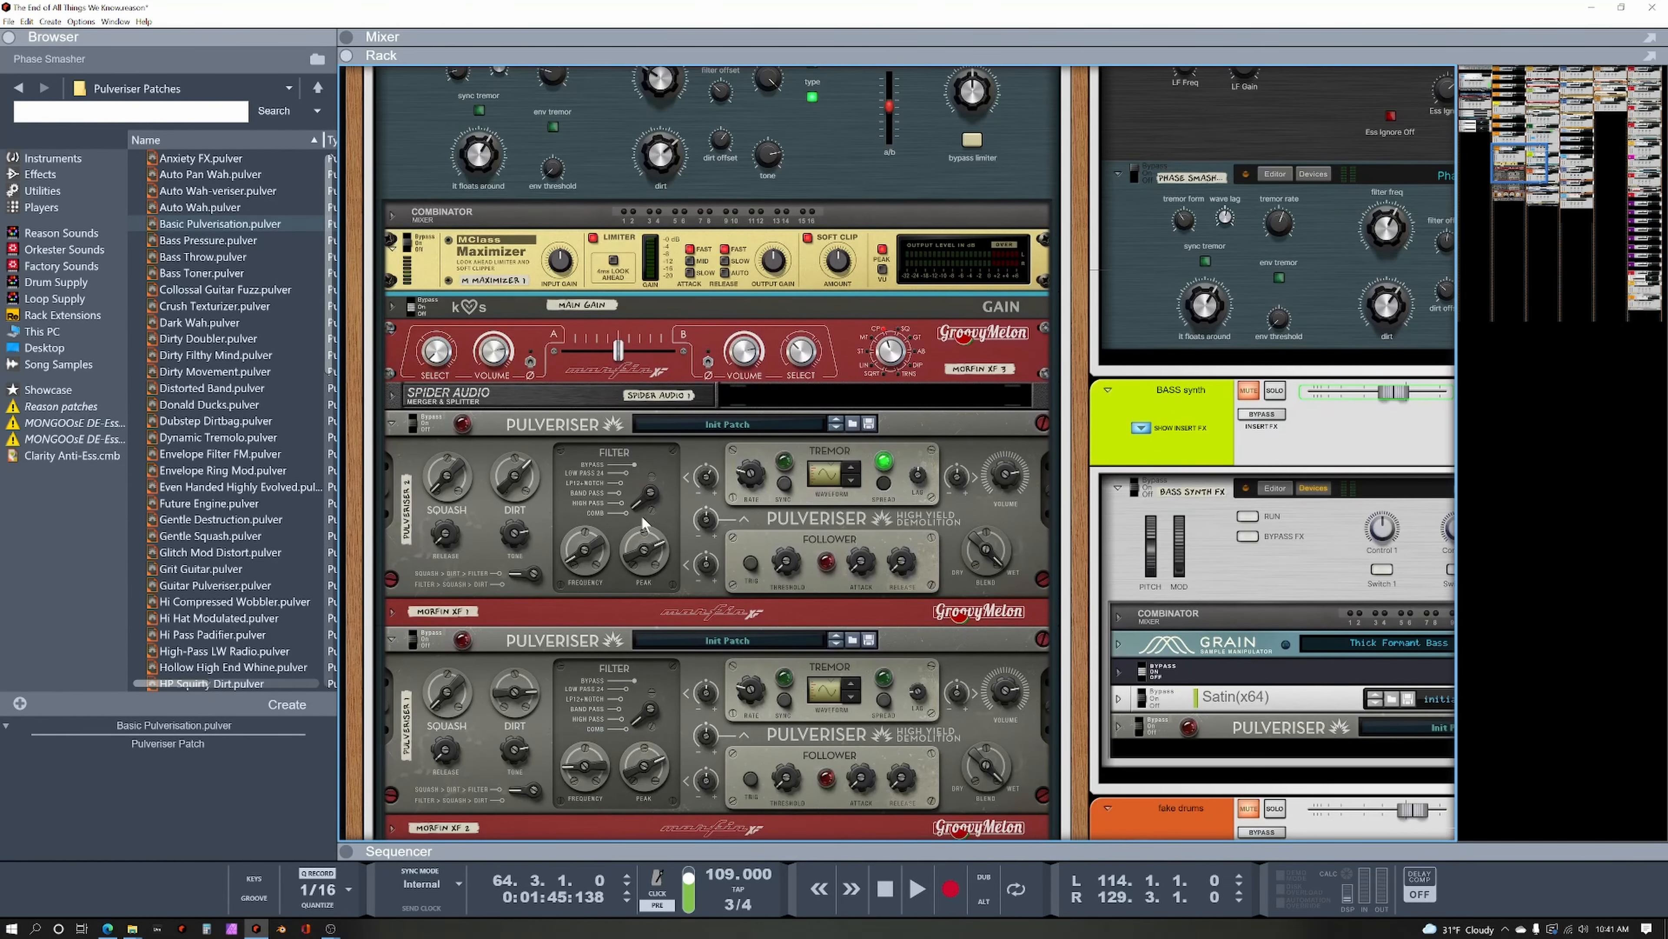
{"action": "scroll", "coordinate": [640, 516], "scroll_direction": "up", "scroll_amount": 2}
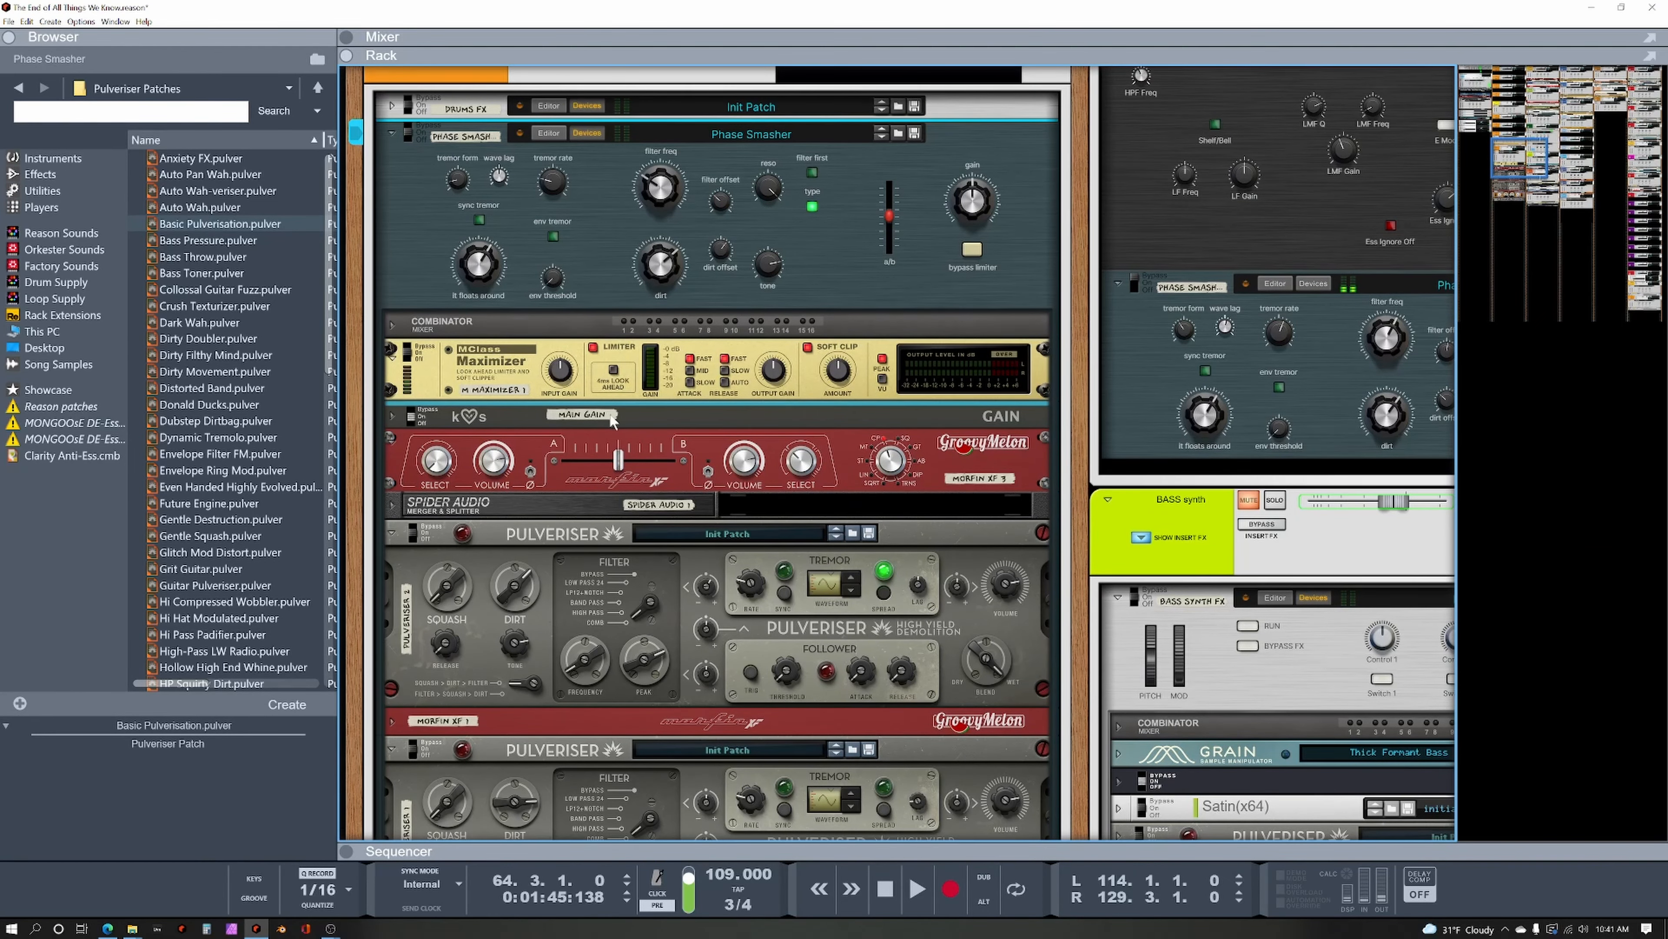
Examine the main gain, Morfin XF crossfaders, CV-2 Meter and Janitor CV Shaper inside the Phase Smasher.
{"action": "left_click", "coordinate": [640, 420]}
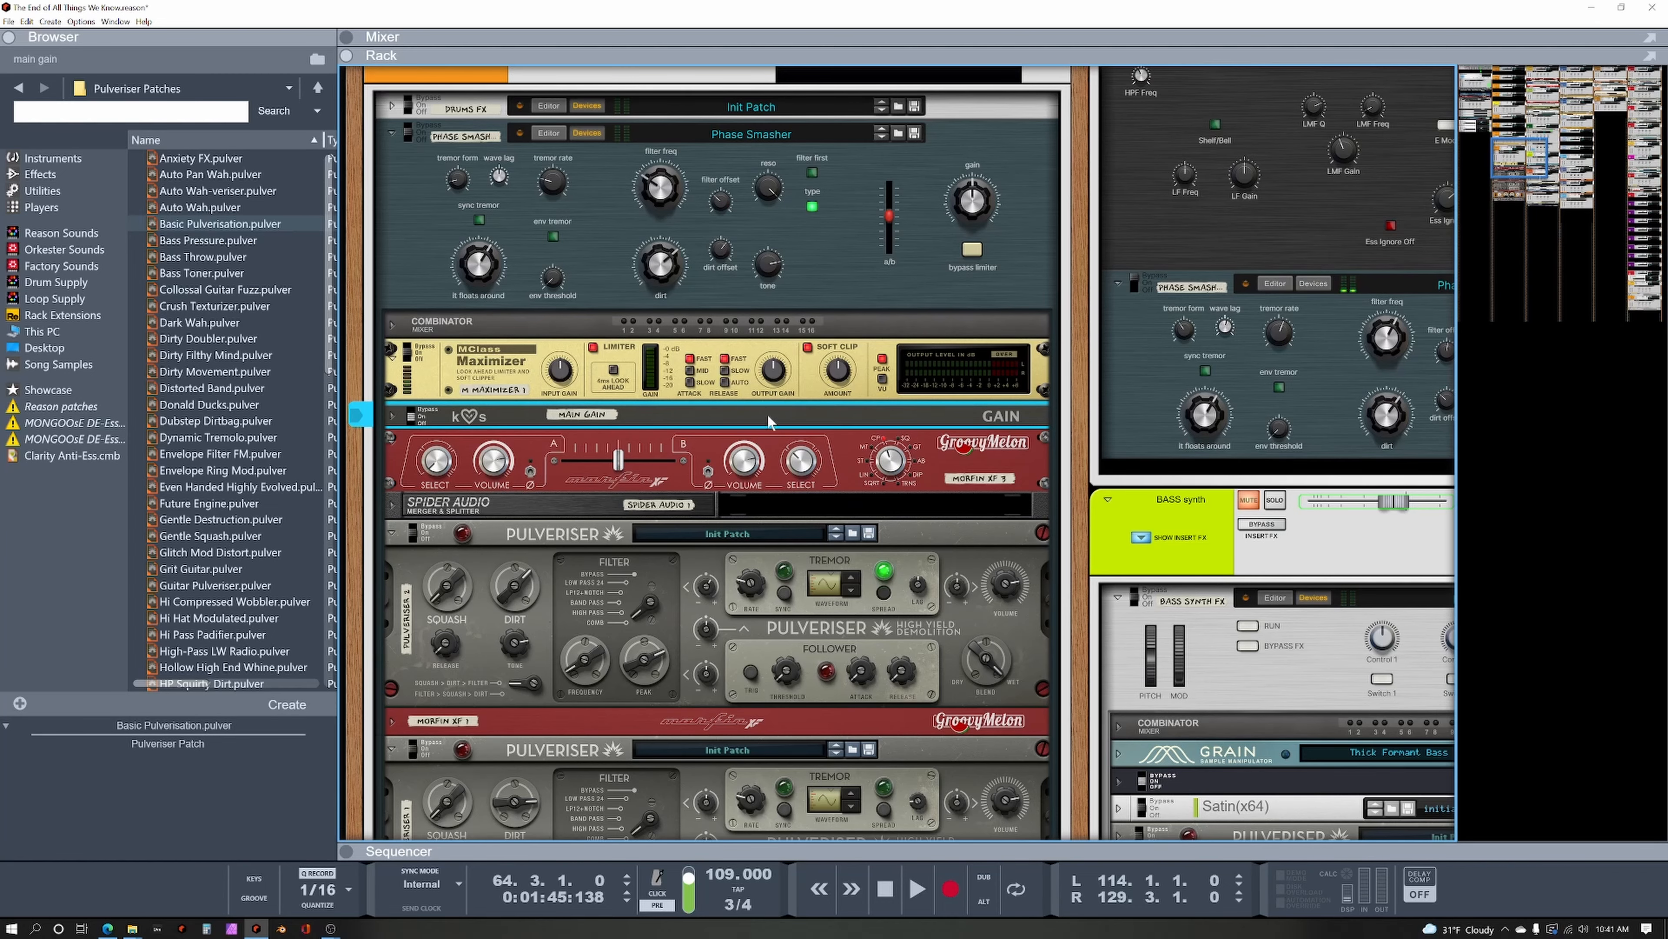
{"action": "scroll", "coordinate": [756, 427], "scroll_direction": "down", "scroll_amount": 1}
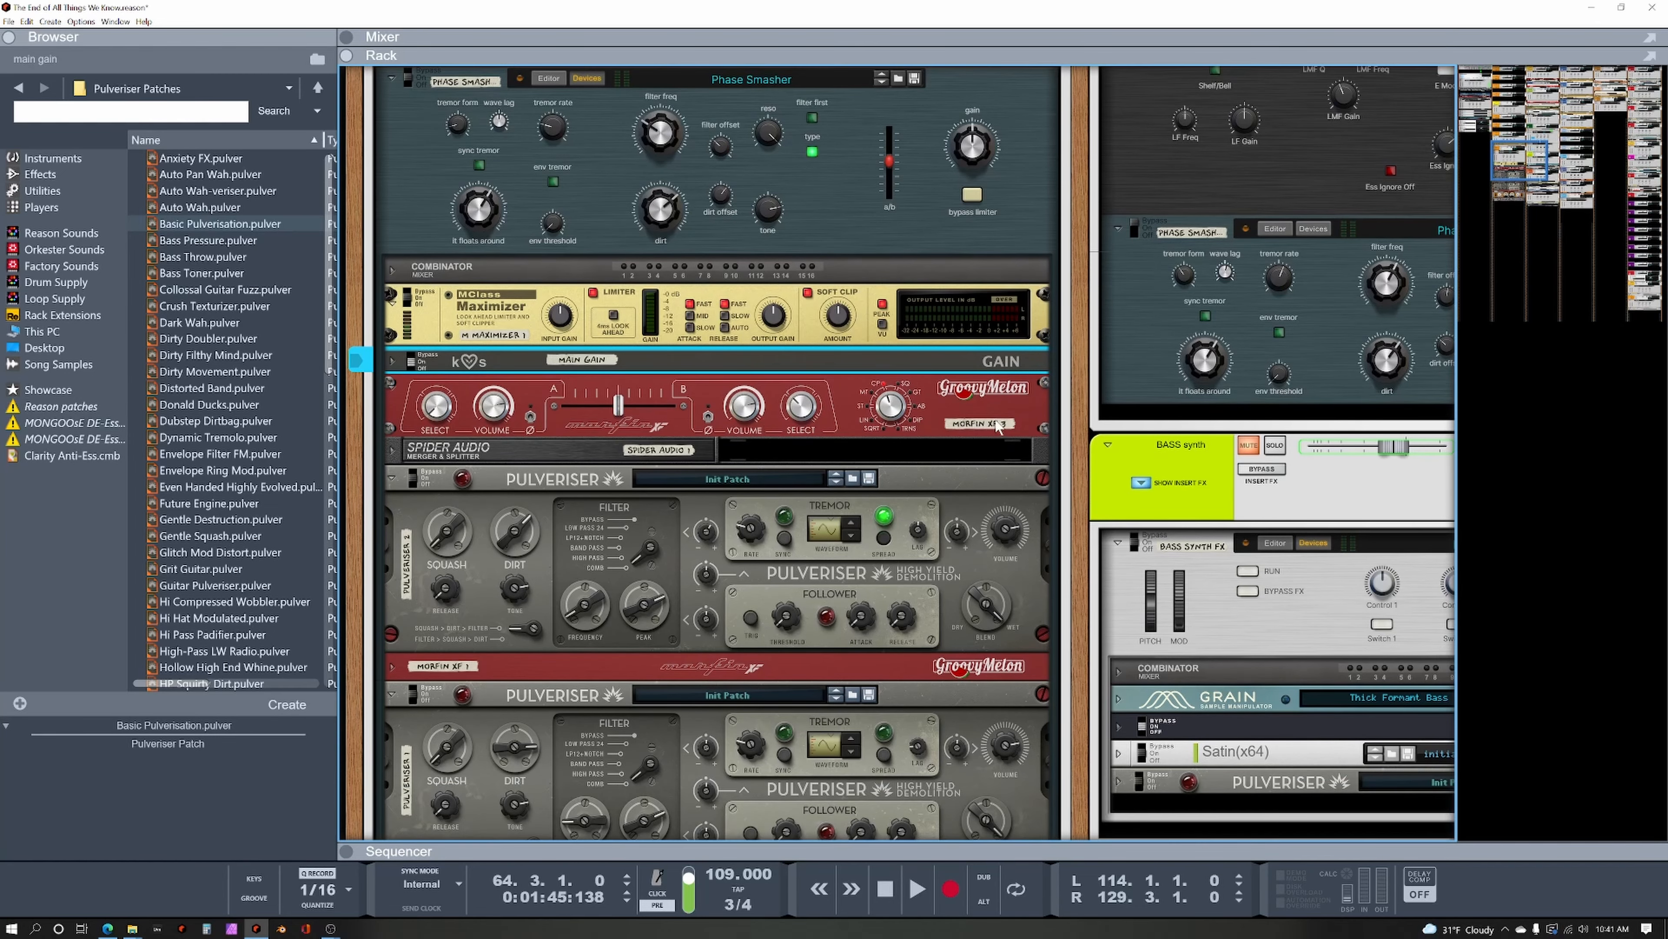
{"action": "left_click", "coordinate": [997, 402]}
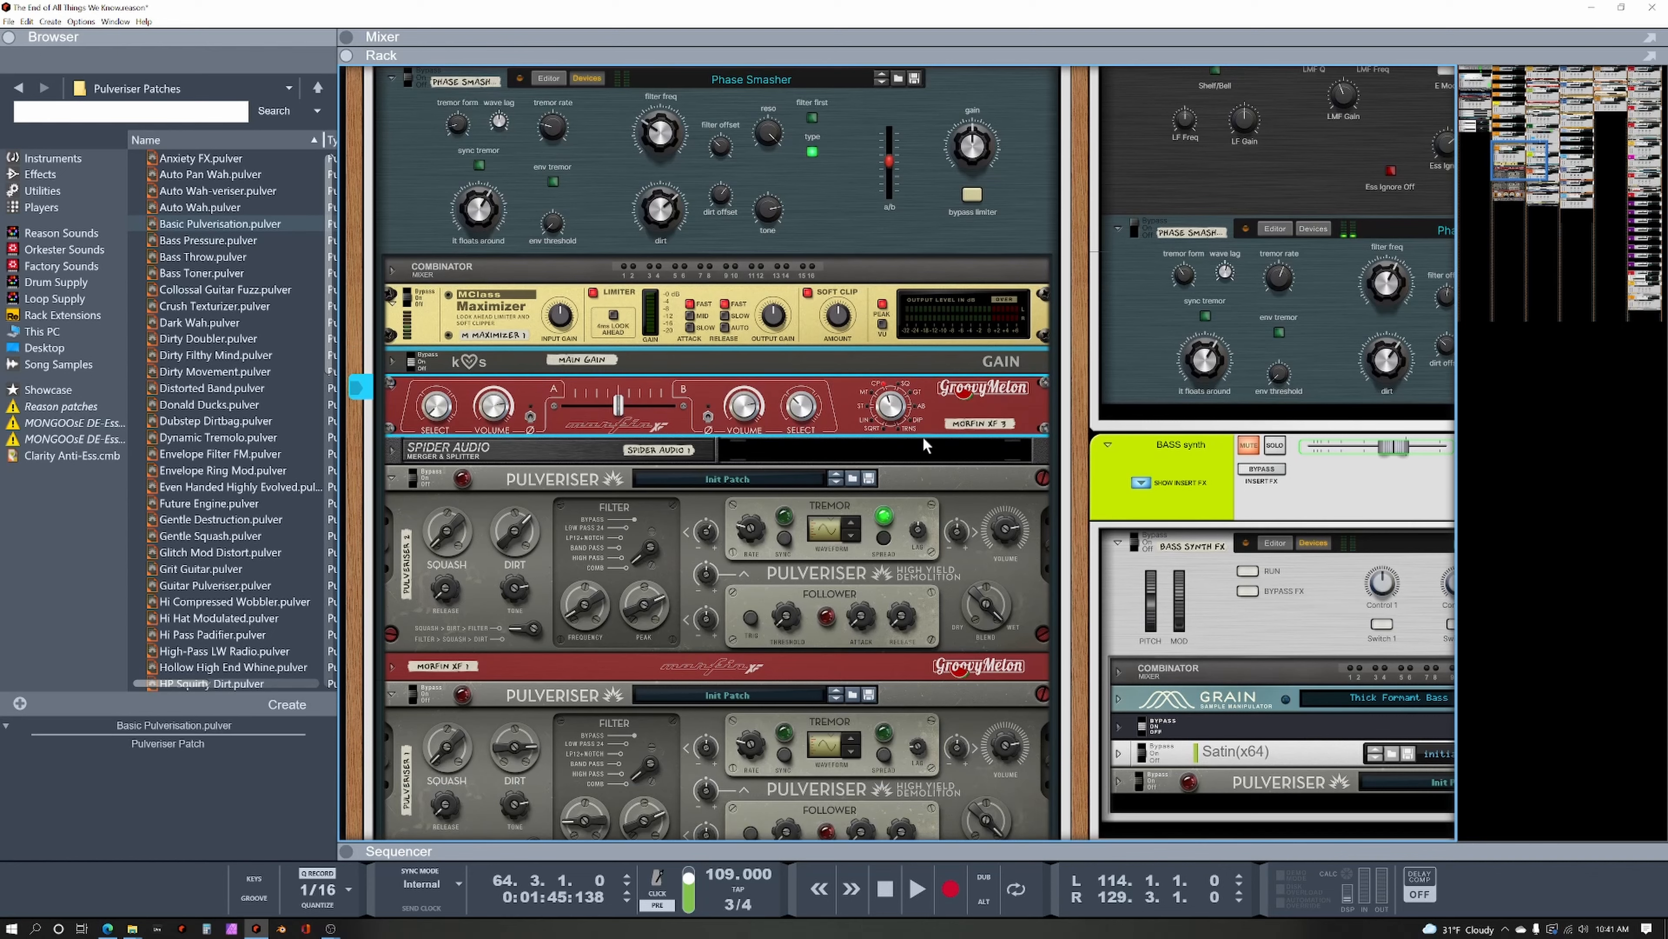
{"action": "scroll", "coordinate": [785, 525], "scroll_direction": "down", "scroll_amount": 3}
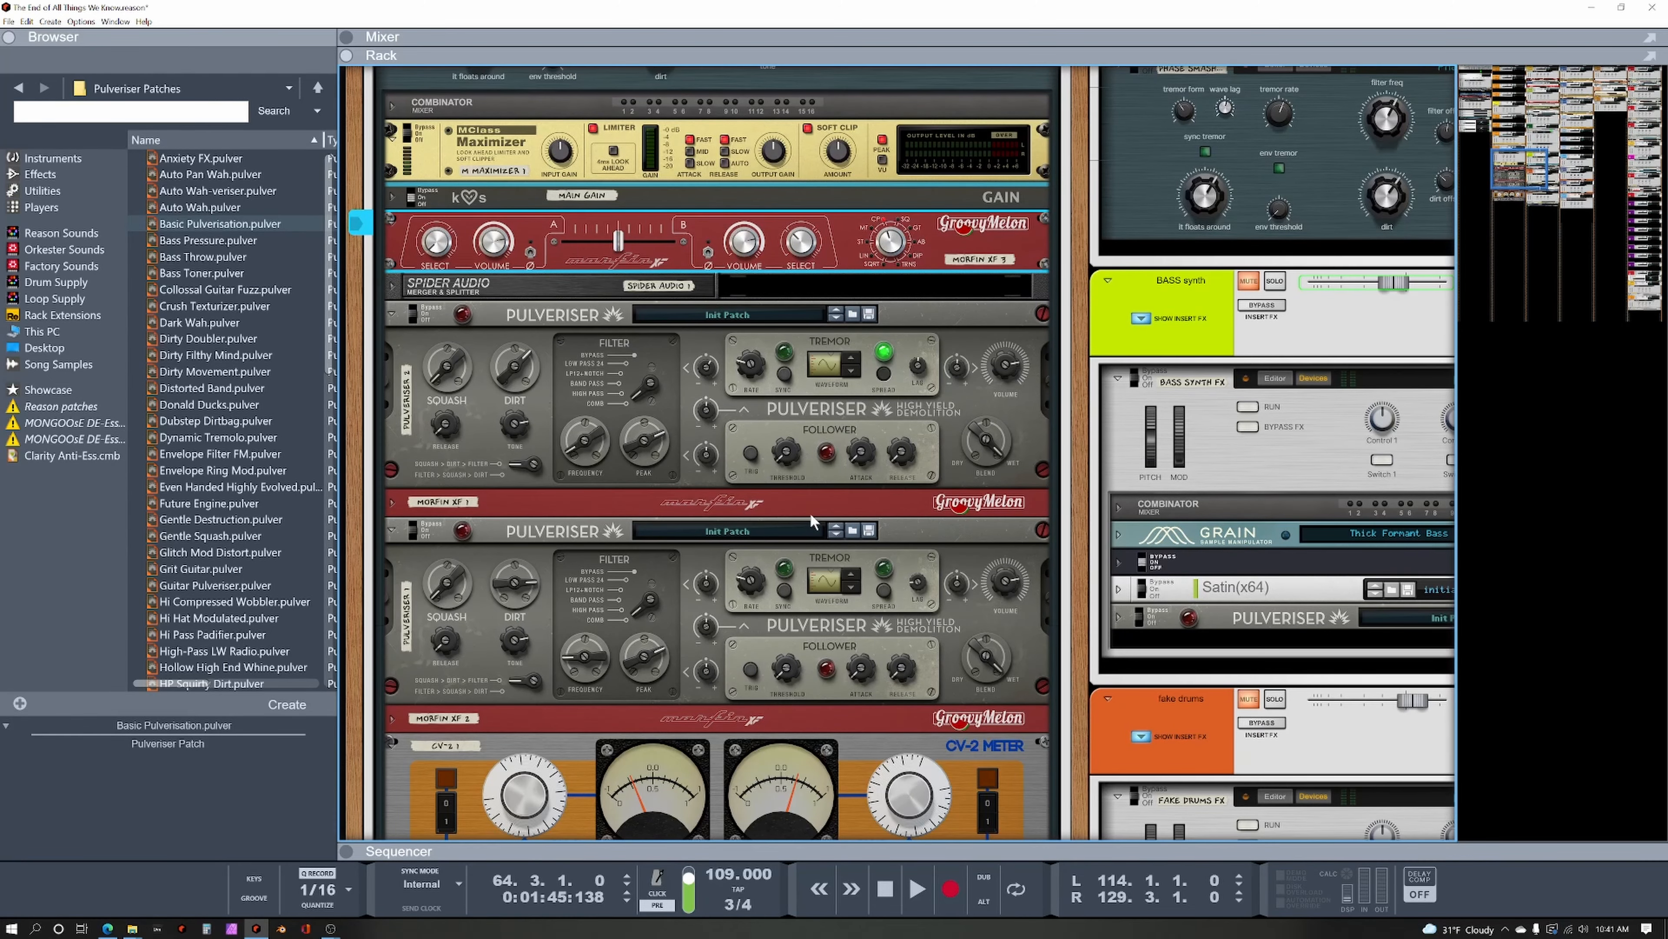
{"action": "scroll", "coordinate": [811, 517], "scroll_direction": "down", "scroll_amount": 3}
{"action": "scroll", "coordinate": [807, 514], "scroll_direction": "down", "scroll_amount": 1}
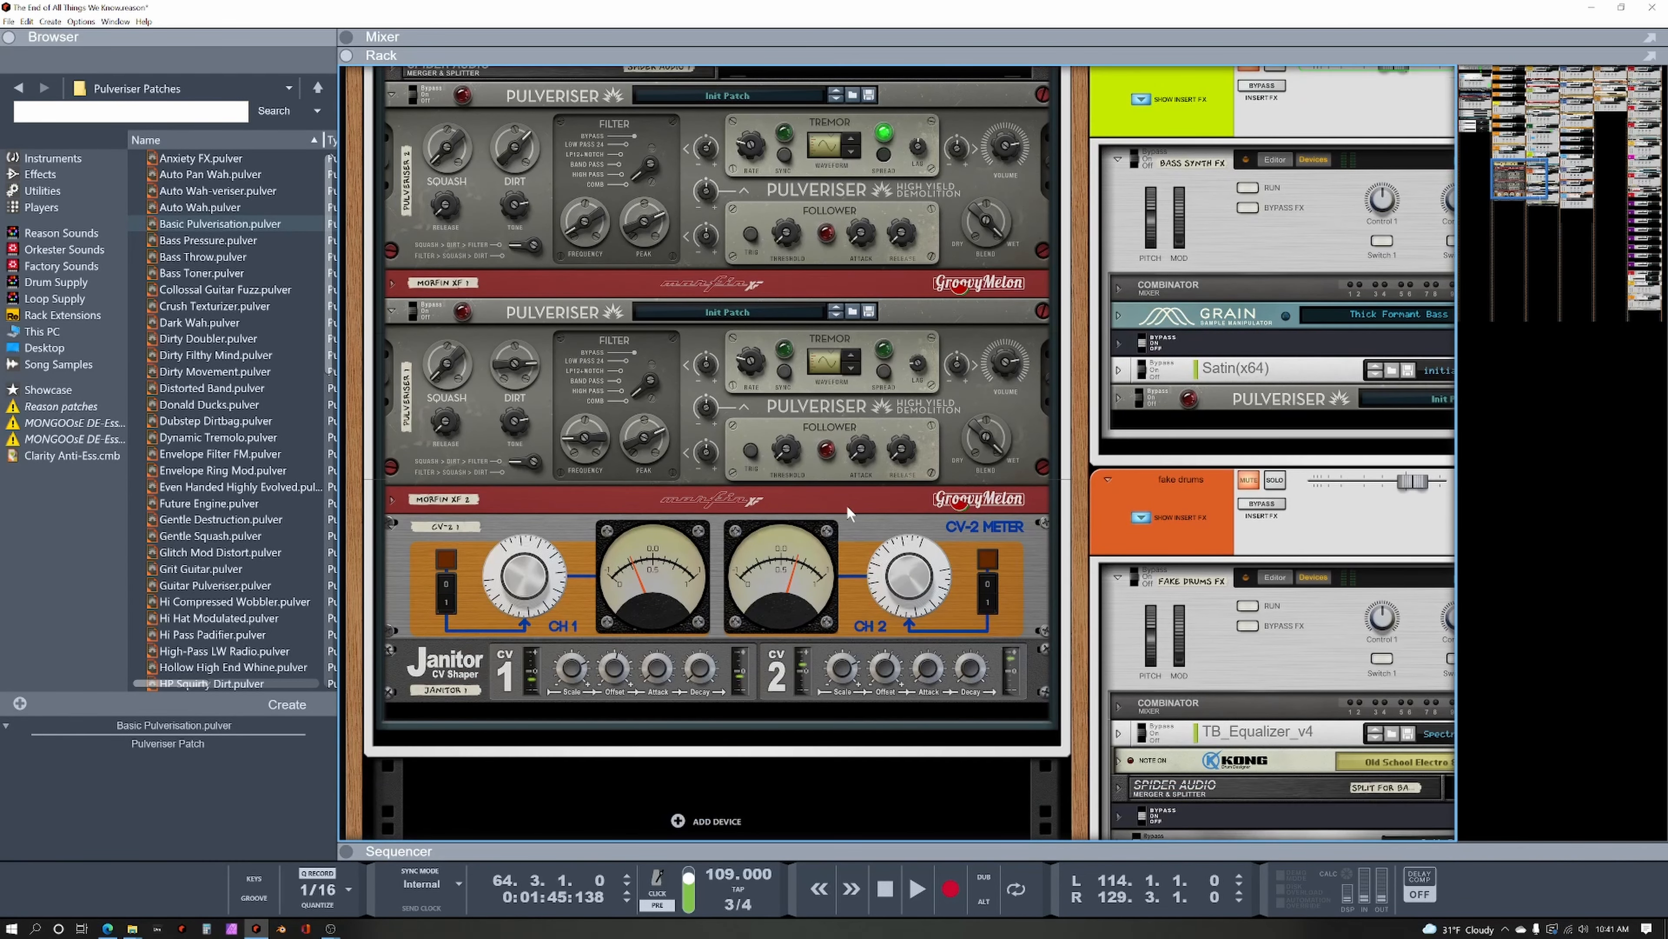
{"action": "left_click", "coordinate": [984, 531]}
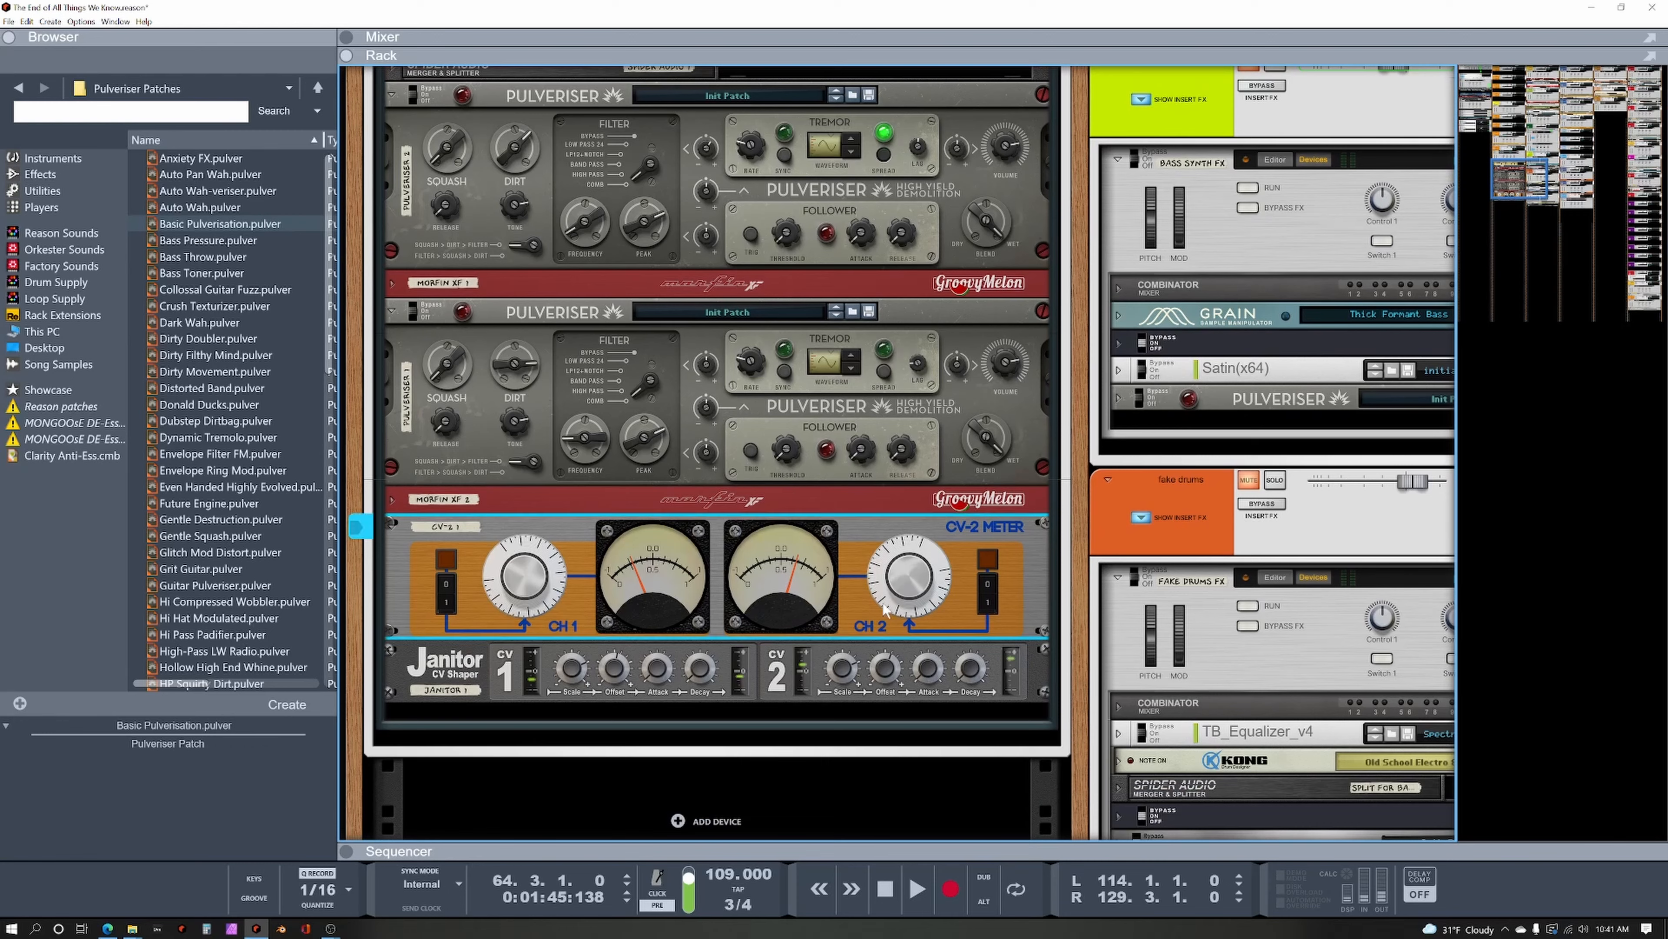
{"action": "left_click", "coordinate": [769, 672]}
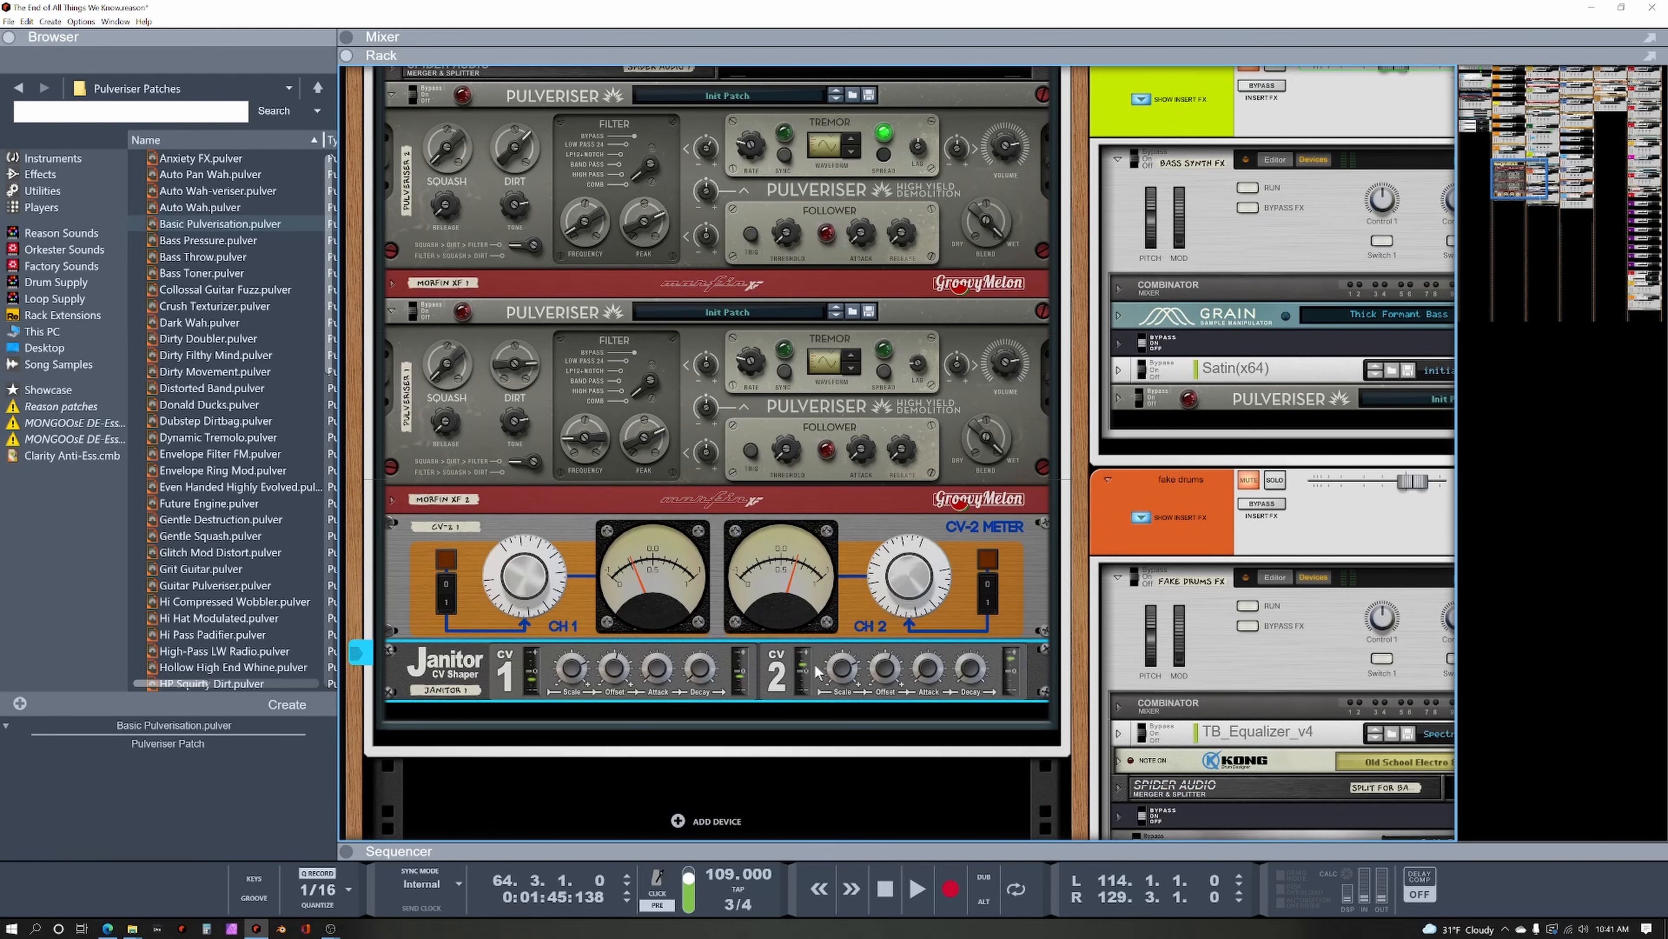
Compare the two Pulverisers inside the combinator with the Phase Smasher's front controls.
{"action": "scroll", "coordinate": [814, 587], "scroll_direction": "up", "scroll_amount": 6}
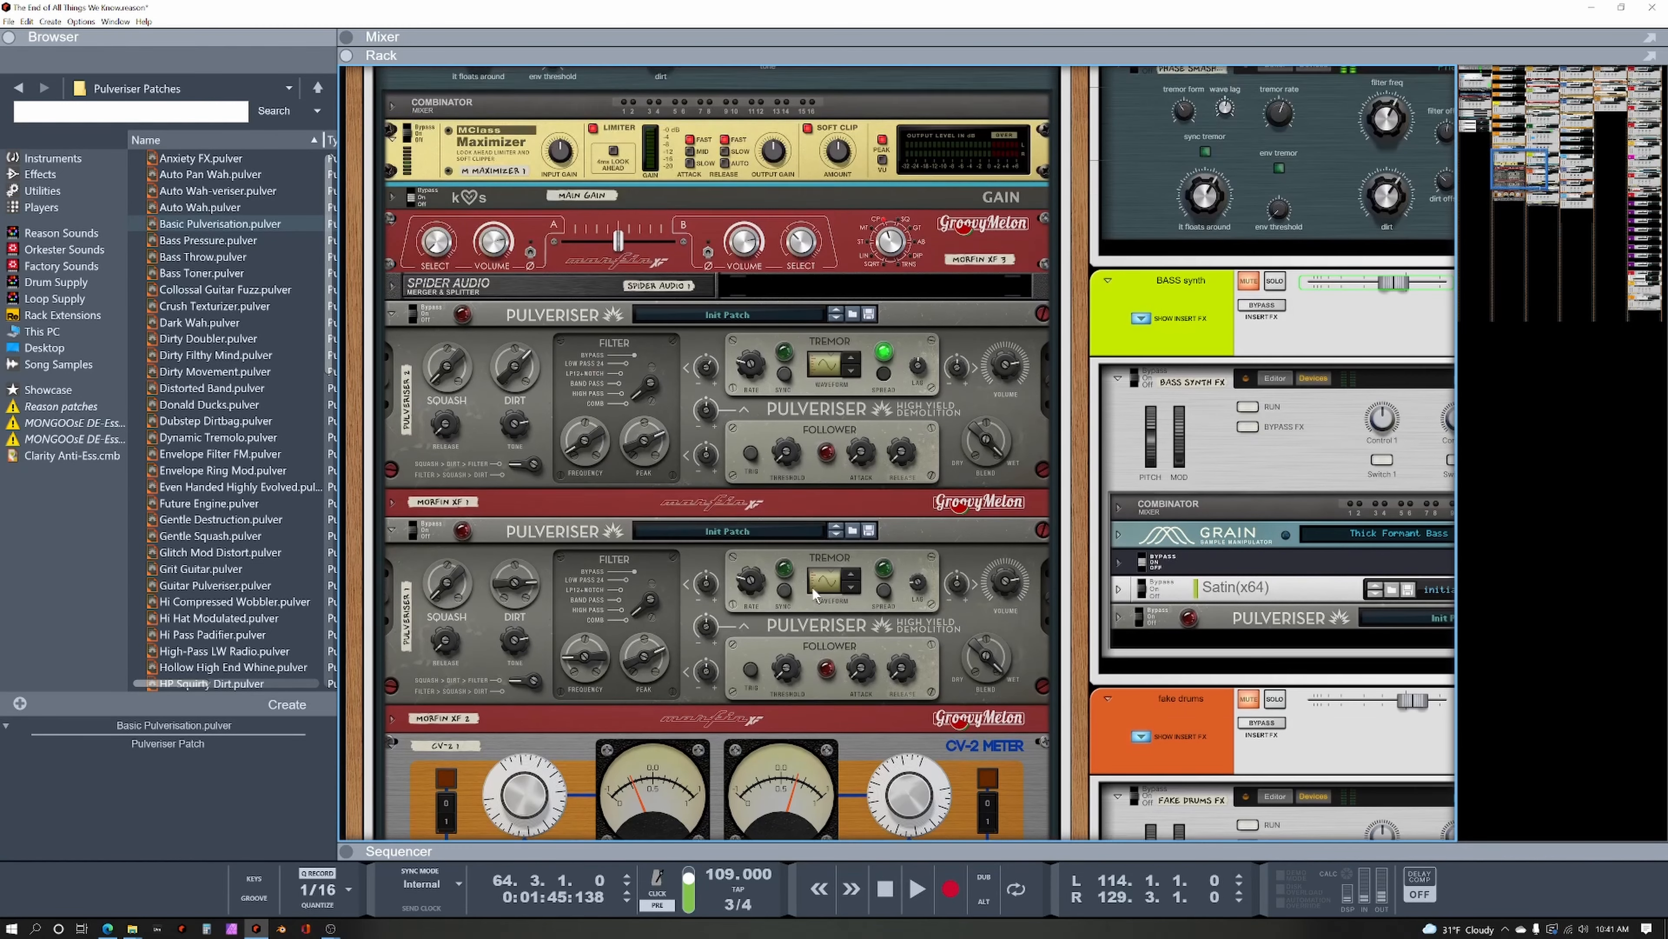
{"action": "scroll", "coordinate": [677, 494], "scroll_direction": "up", "scroll_amount": 1}
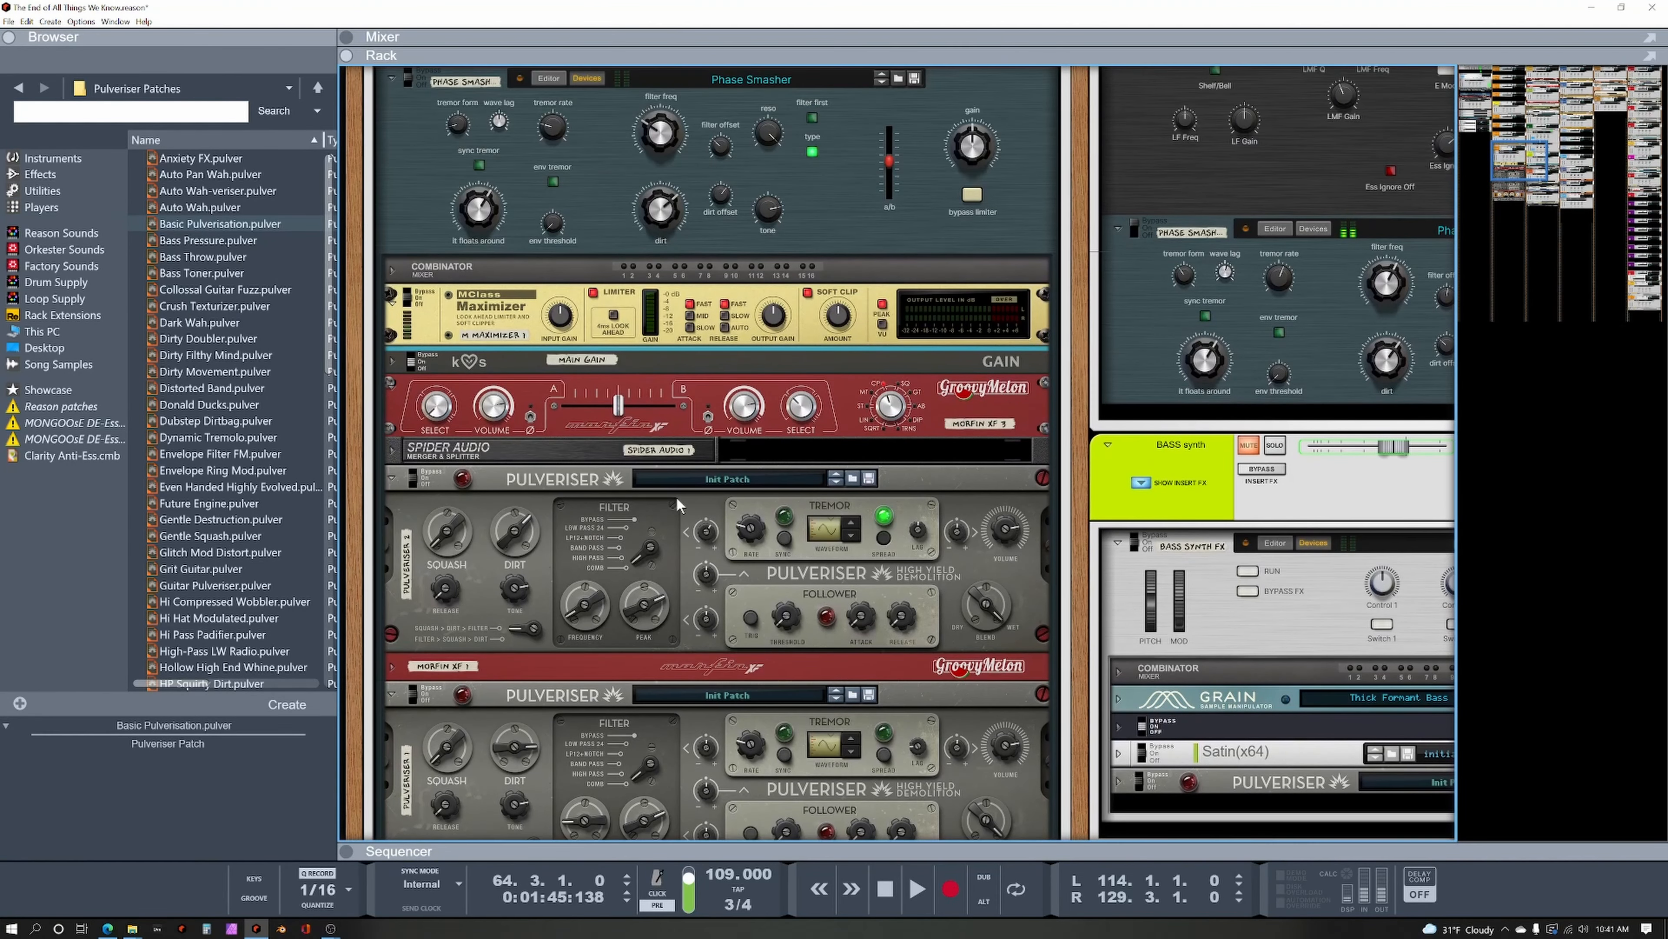
{"action": "scroll", "coordinate": [706, 680], "scroll_direction": "down", "scroll_amount": 3}
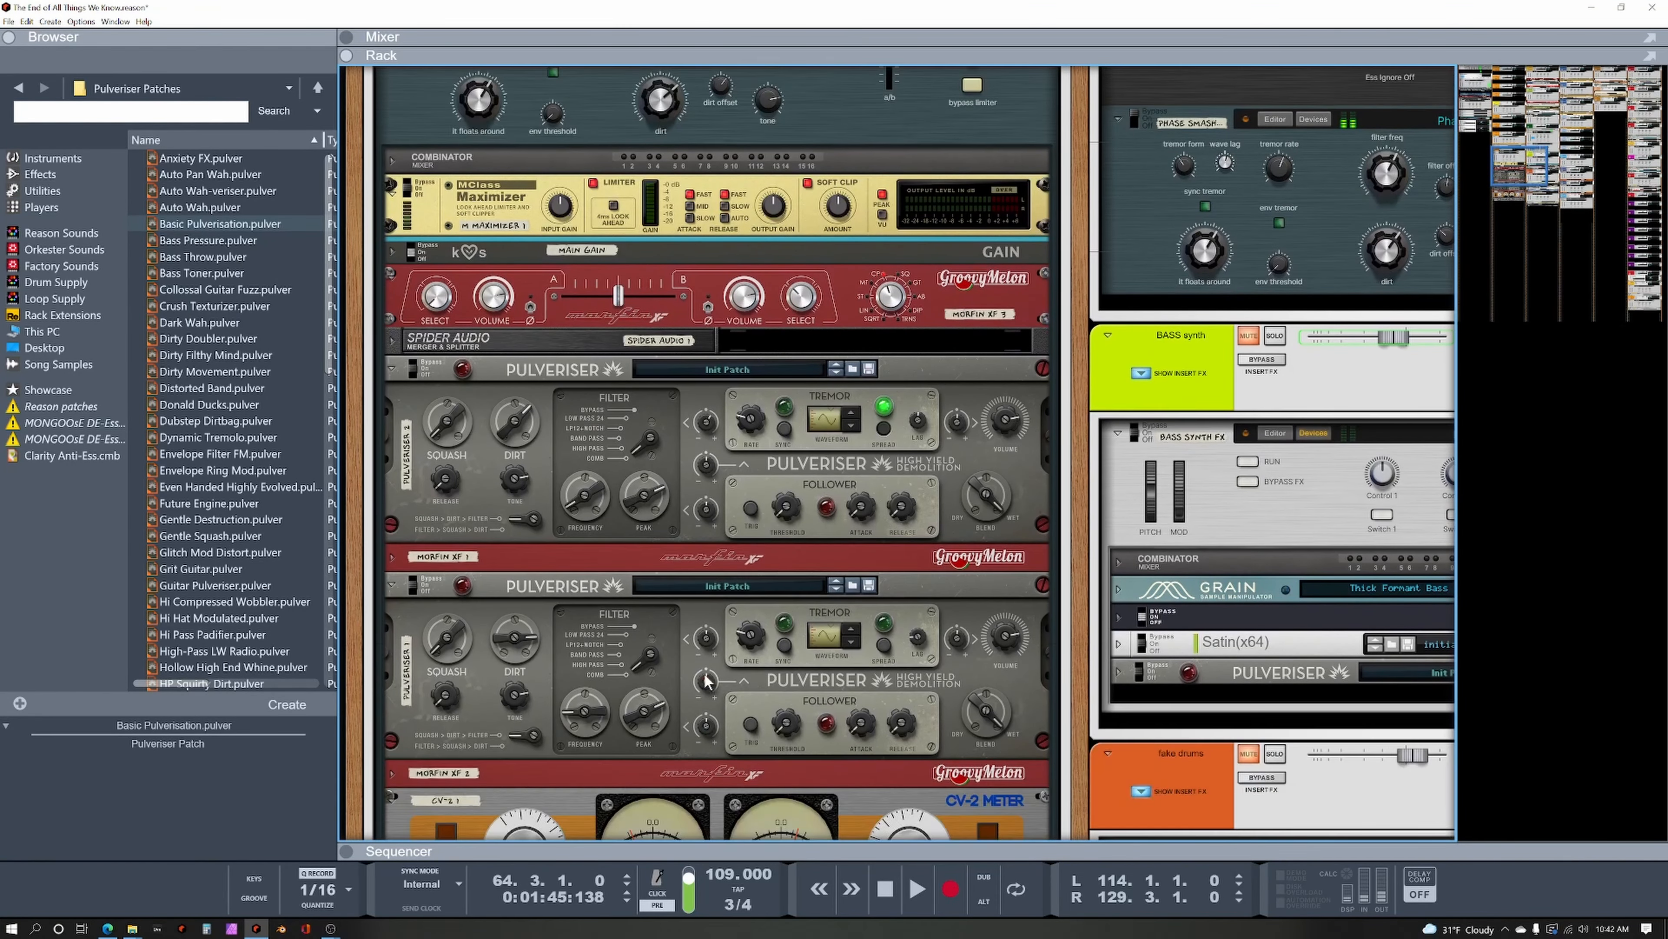
{"action": "scroll", "coordinate": [681, 631], "scroll_direction": "down", "scroll_amount": 1}
{"action": "scroll", "coordinate": [683, 630], "scroll_direction": "up", "scroll_amount": 3}
{"action": "scroll", "coordinate": [678, 599], "scroll_direction": "up", "scroll_amount": 4}
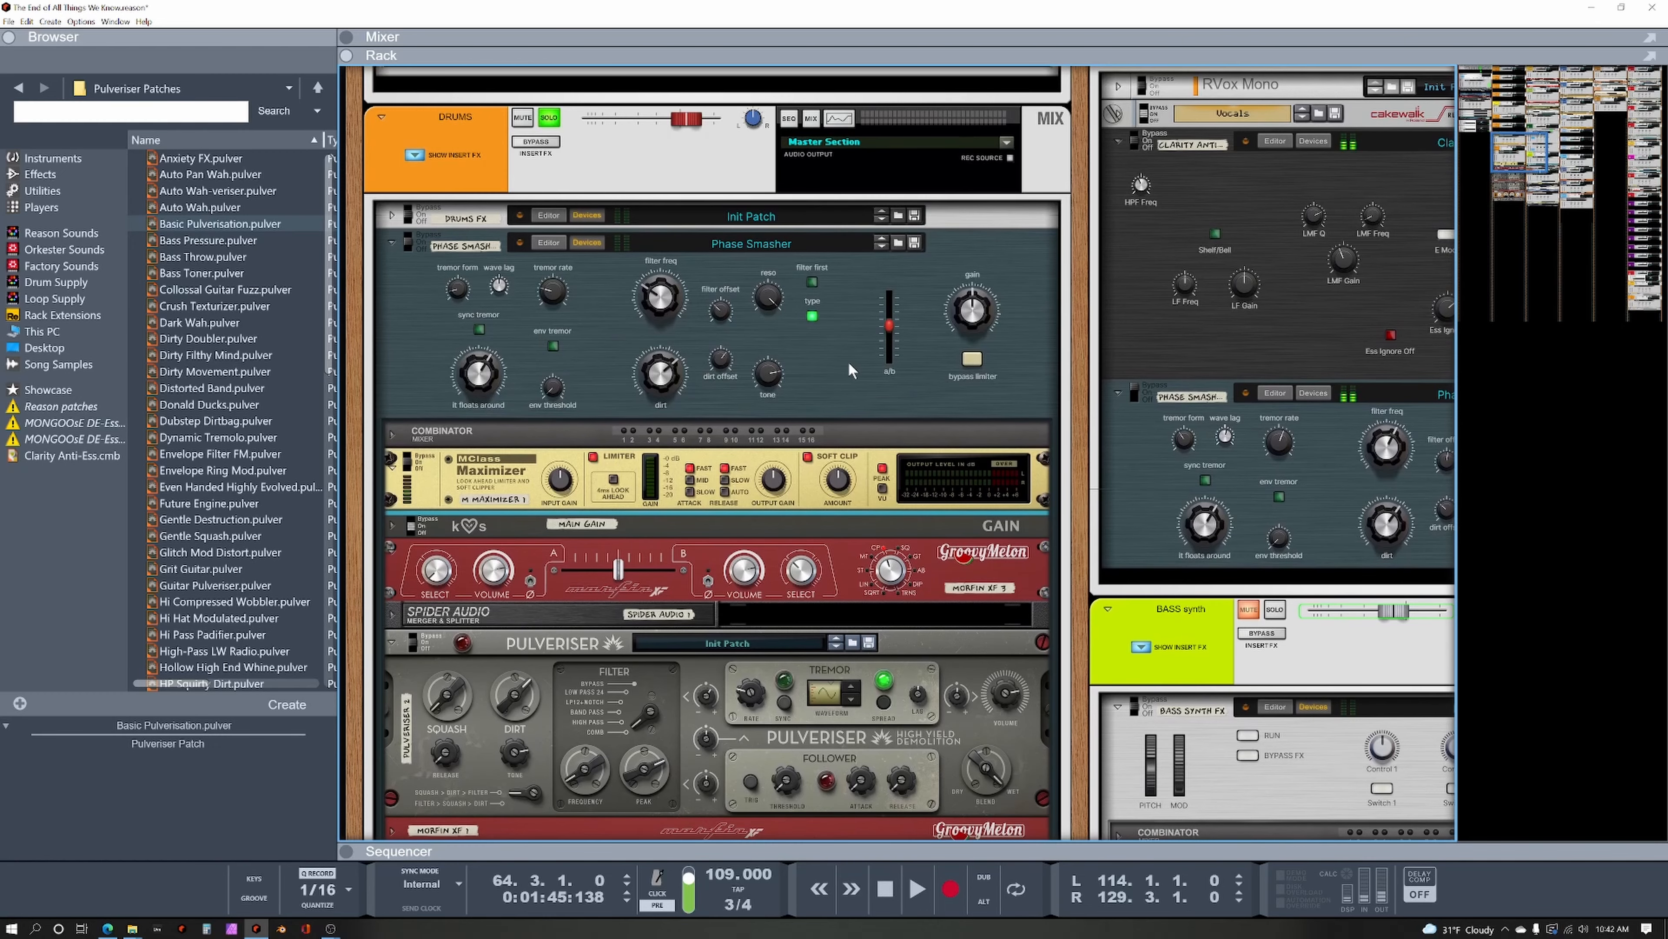
Adjust the Phase Smasher's filter freq knob with the first Pulveriser in view.
{"action": "scroll", "coordinate": [849, 362], "scroll_direction": "down", "scroll_amount": 1}
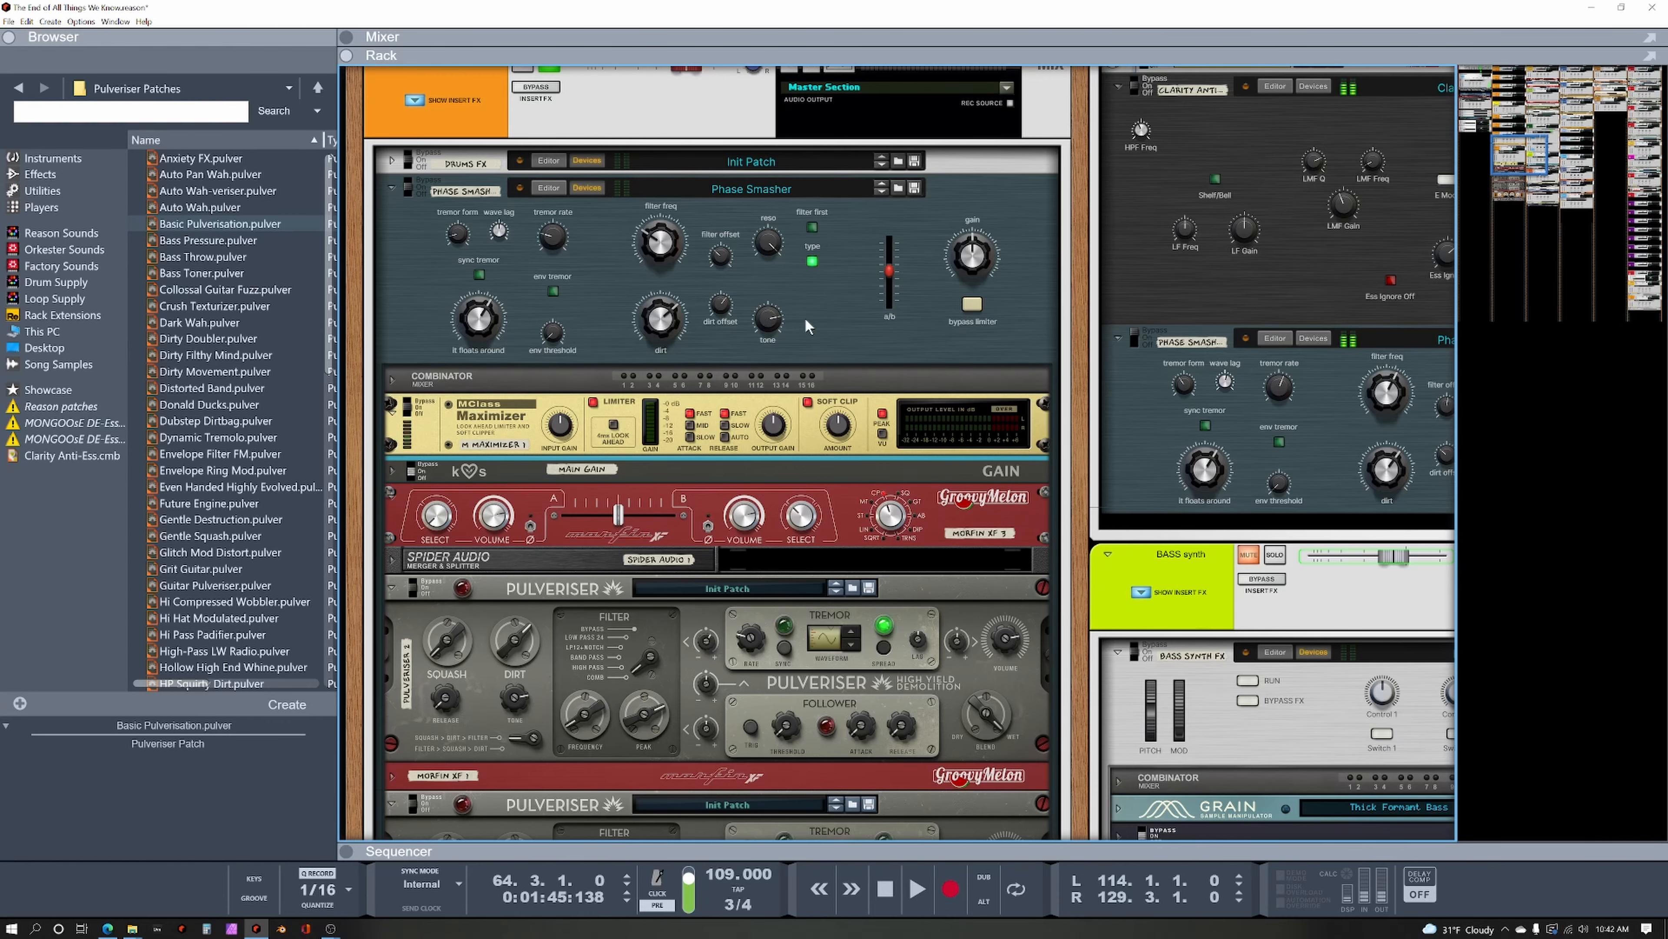
{"action": "scroll", "coordinate": [808, 326], "scroll_direction": "down", "scroll_amount": 1}
{"action": "left_click", "coordinate": [662, 190]}
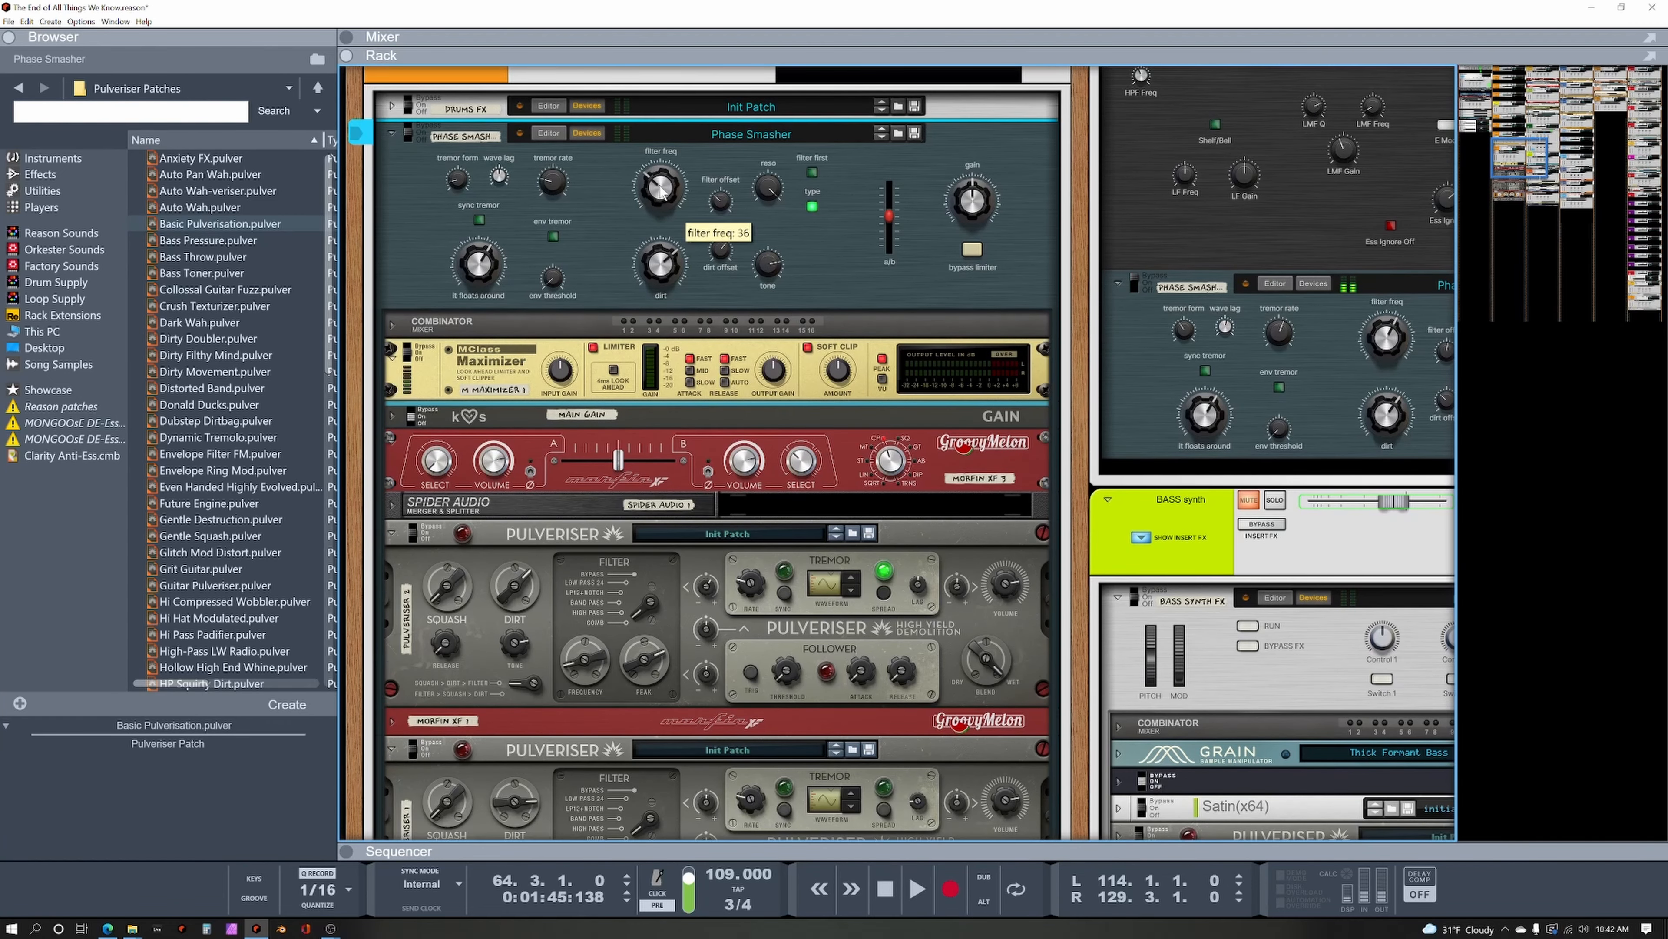
{"action": "left_click_drag", "start_coordinate": [660, 186], "coordinate": [666, 178]}
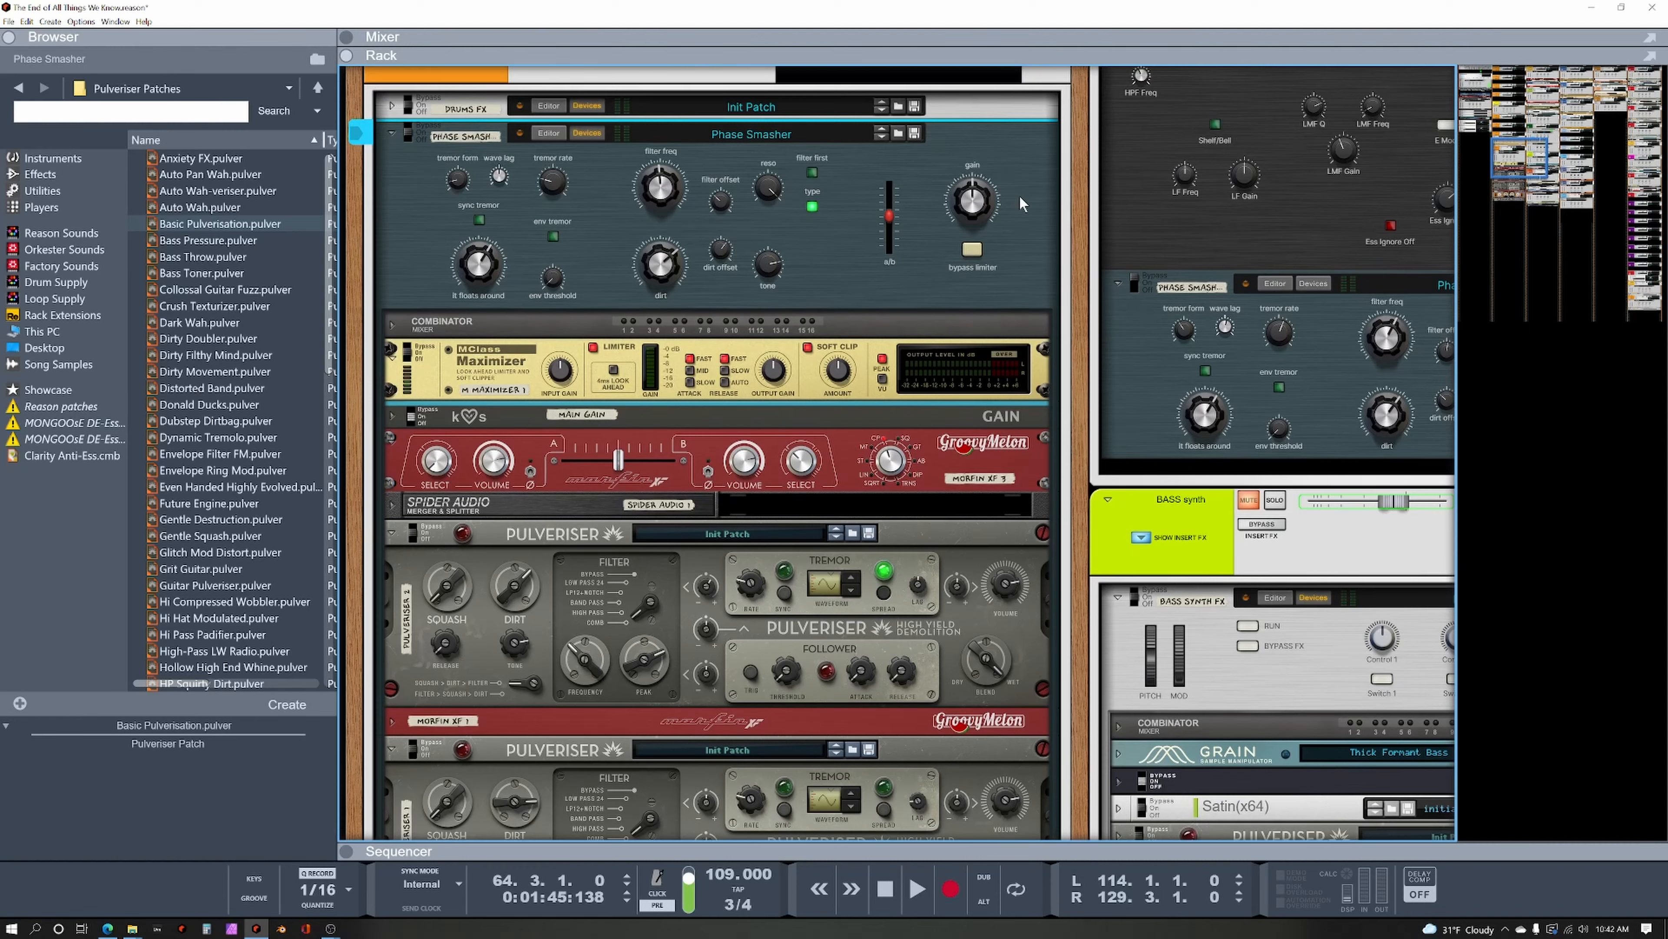
Collapse the Maximizer and the Morfin XF above the Spider Audio so both Pulverisers fit in view.
{"action": "left_click", "coordinate": [392, 438]}
{"action": "left_click", "coordinate": [393, 359]}
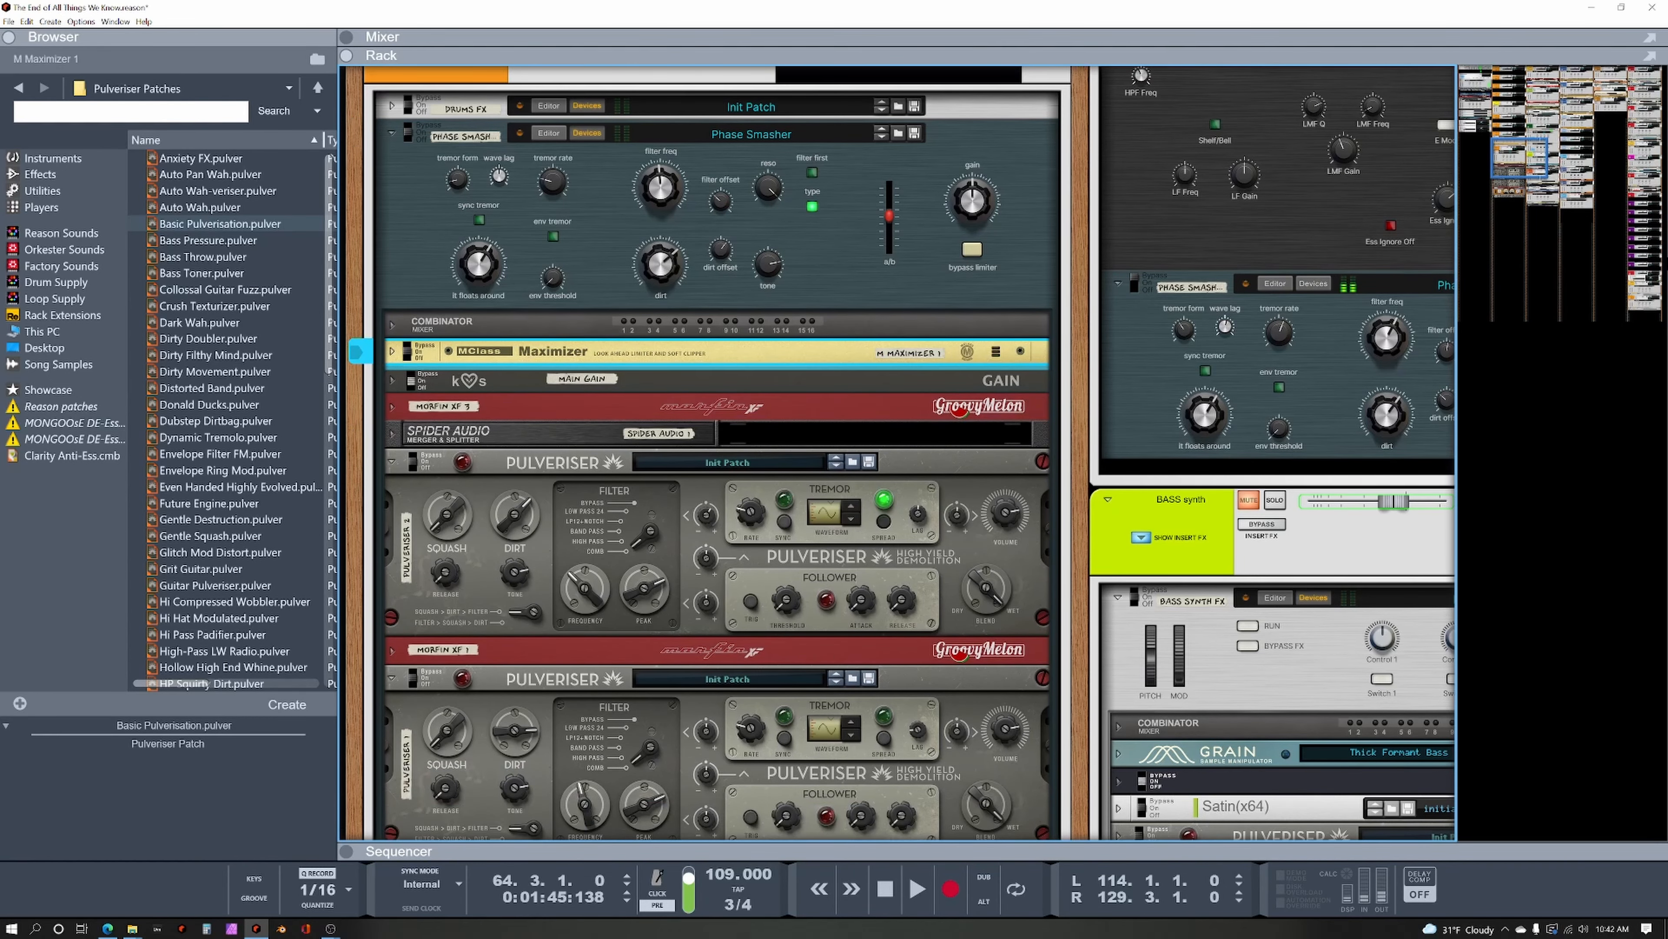
{"action": "scroll", "coordinate": [677, 240], "scroll_direction": "down", "scroll_amount": 2}
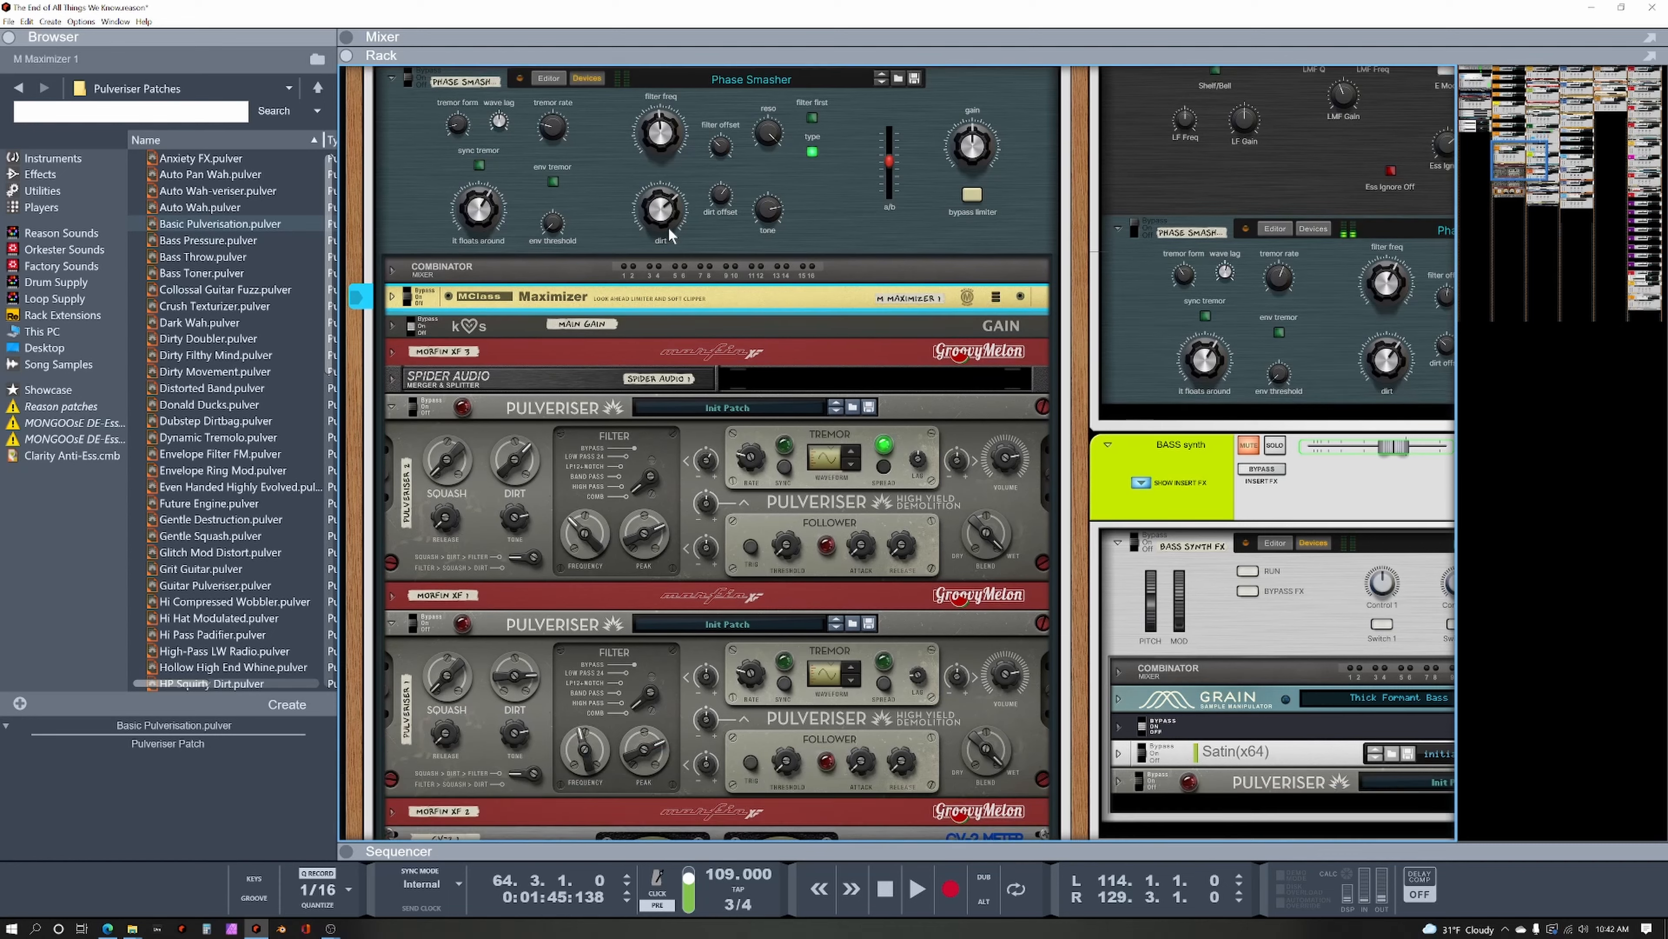
Turn the Phase Smasher's filter freq and check the filter frequency knobs on both Pulverisers.
{"action": "left_click", "coordinate": [673, 146]}
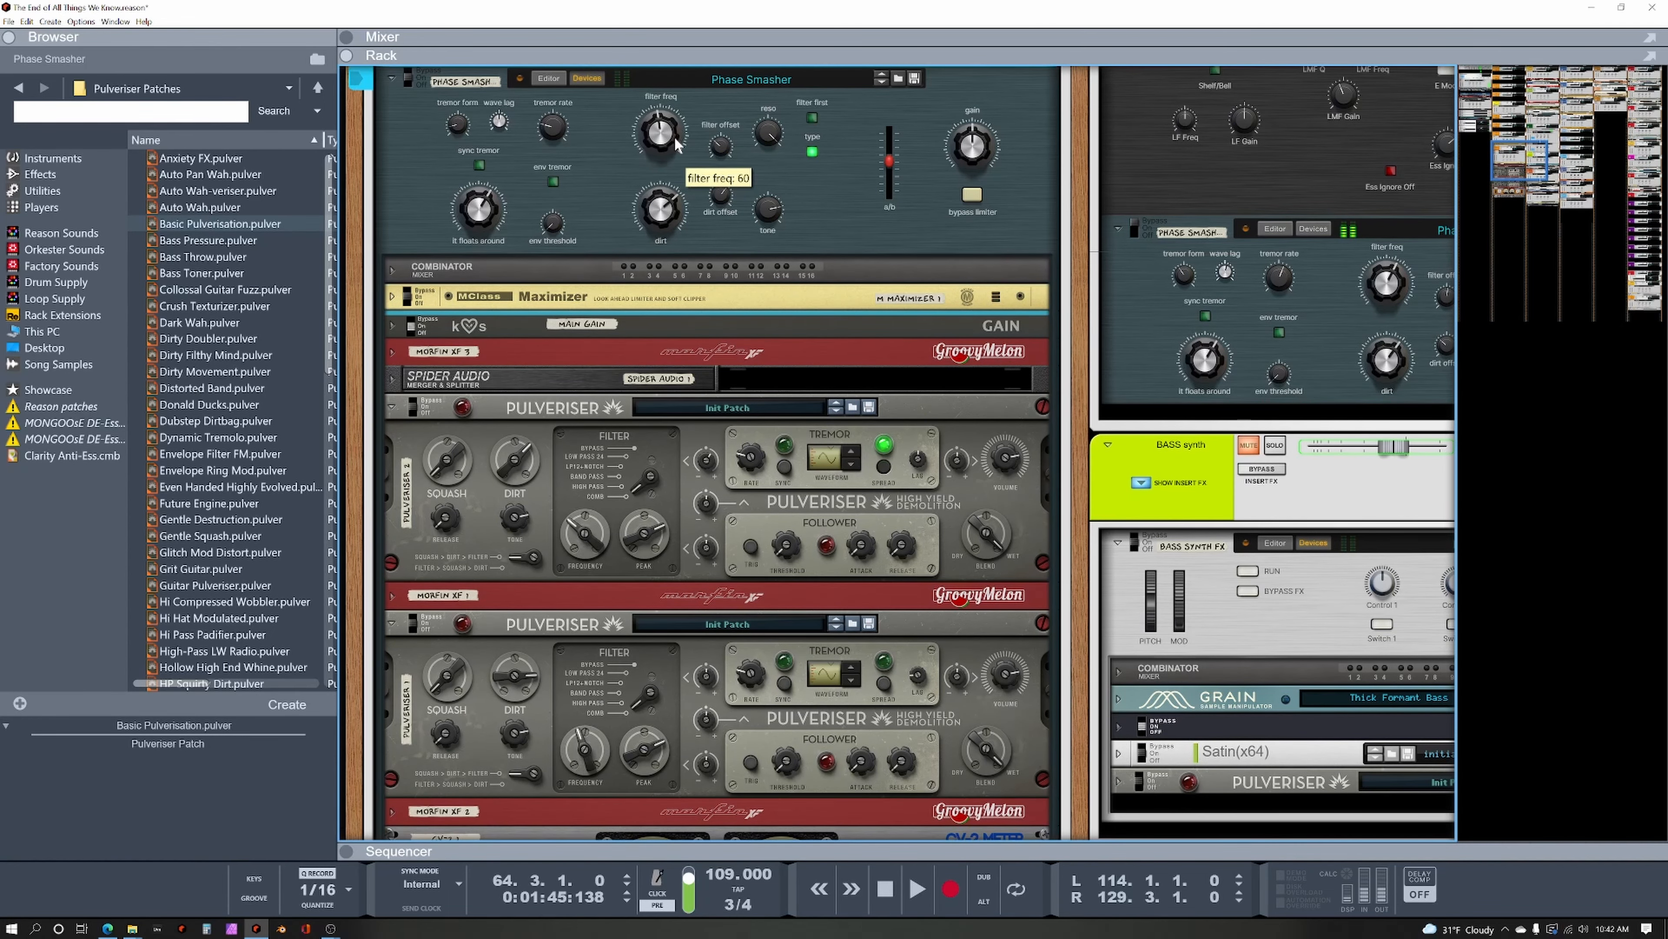
{"action": "mouse_move", "coordinate": [677, 143]}
{"action": "left_mouse_down"}
{"action": "mouse_move", "coordinate": [678, 129]}
{"action": "mouse_move", "coordinate": [727, 126]}
{"action": "mouse_move", "coordinate": [672, 141]}
{"action": "mouse_move", "coordinate": [671, 127]}
{"action": "left_mouse_up"}
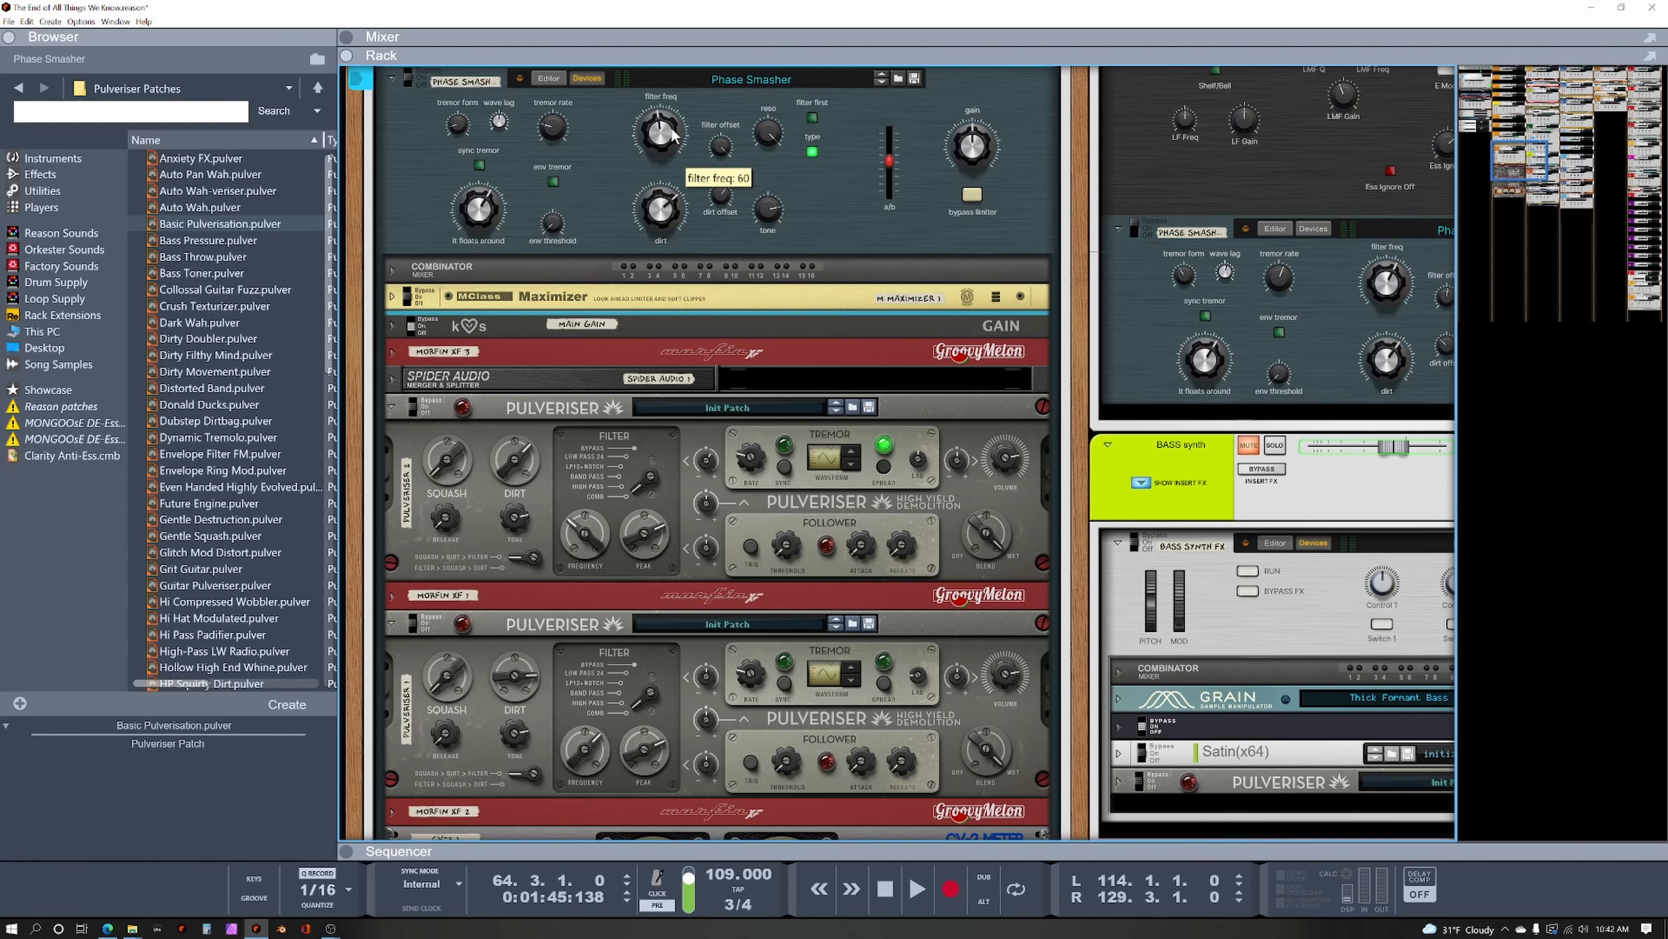
{"action": "scroll", "coordinate": [746, 401], "scroll_direction": "down", "scroll_amount": 4}
{"action": "scroll", "coordinate": [813, 606], "scroll_direction": "up", "scroll_amount": 3}
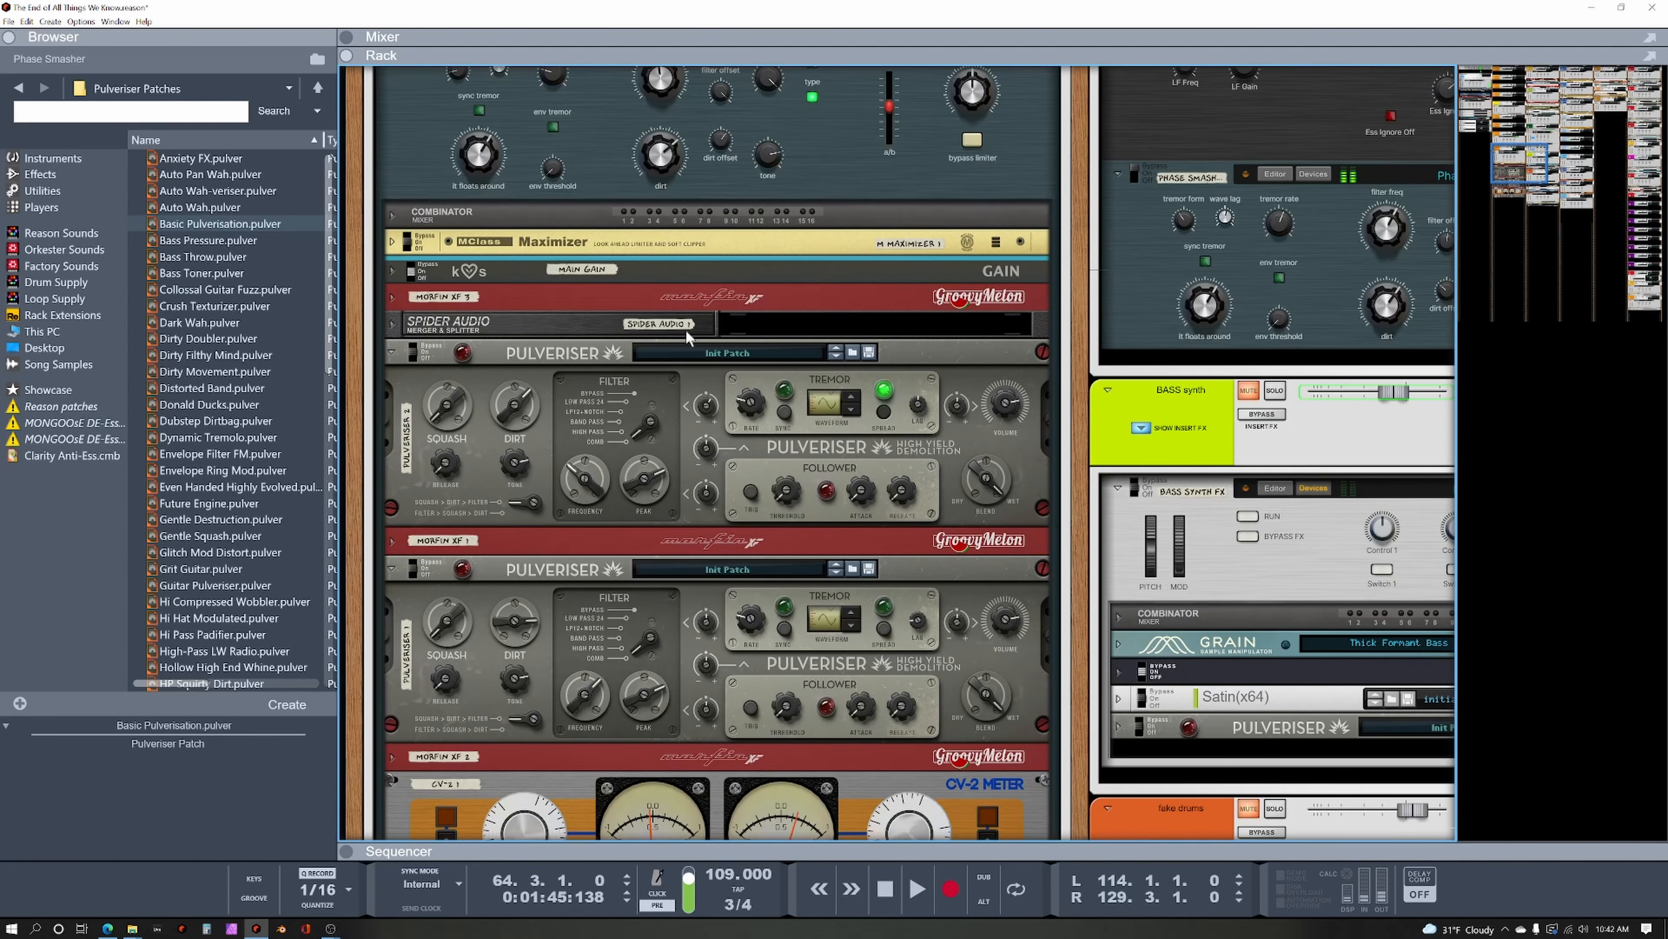
{"action": "scroll", "coordinate": [681, 460], "scroll_direction": "up", "scroll_amount": 1}
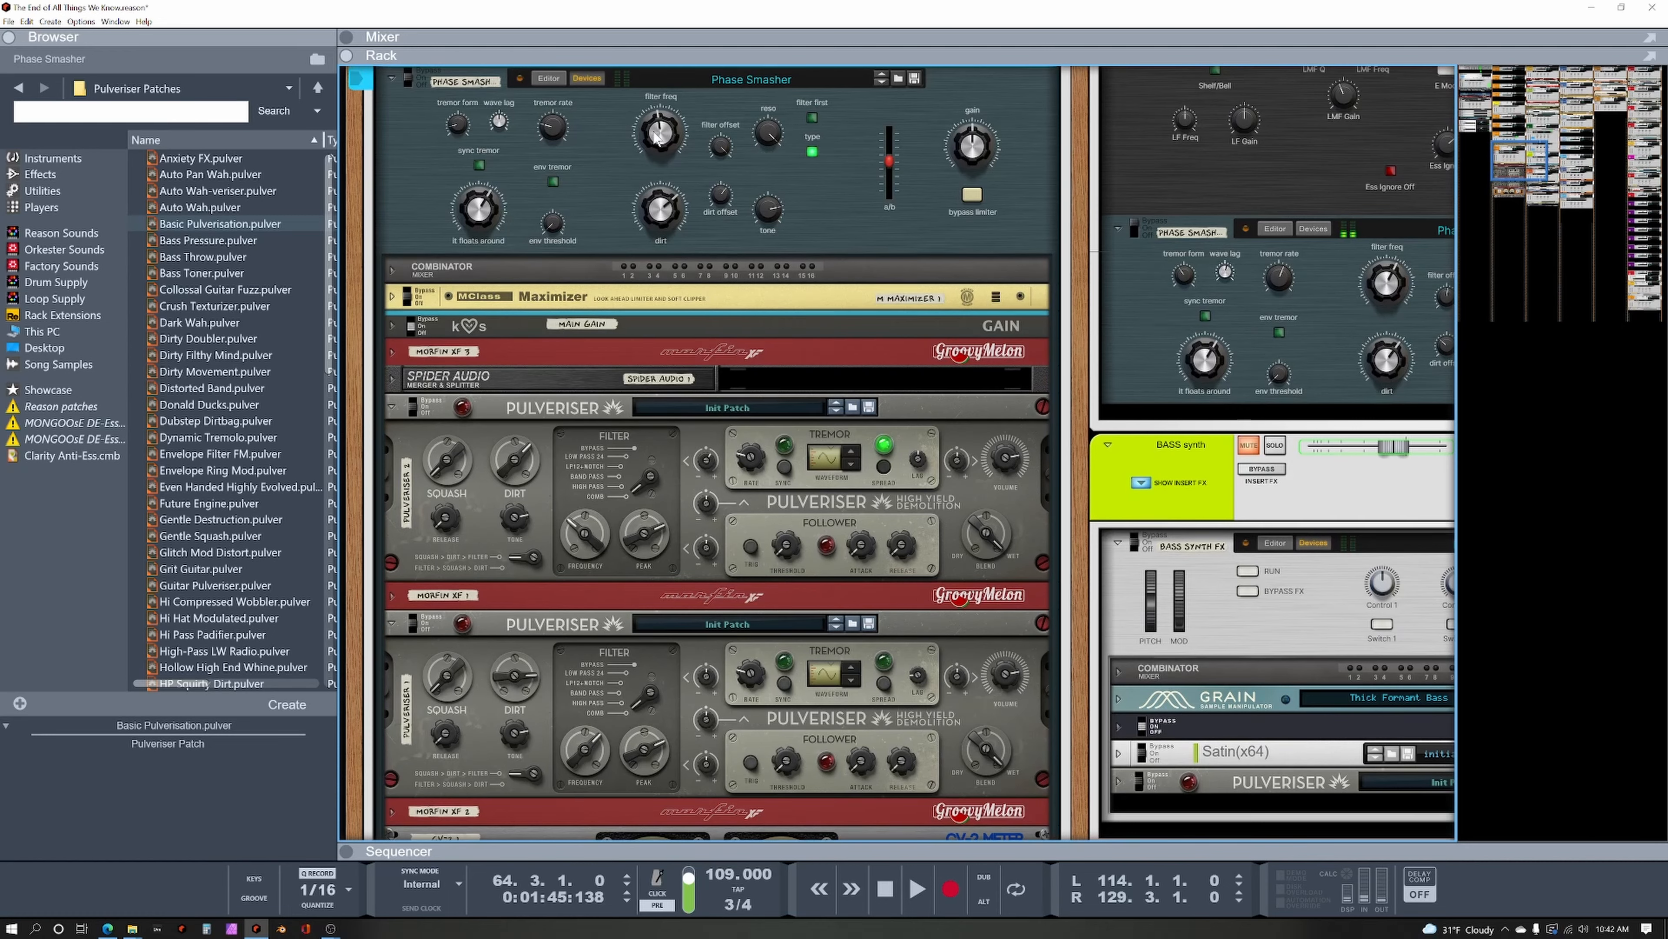
{"action": "left_click_drag", "start_coordinate": [665, 139], "coordinate": [716, 269]}
{"action": "mouse_move", "coordinate": [727, 152]}
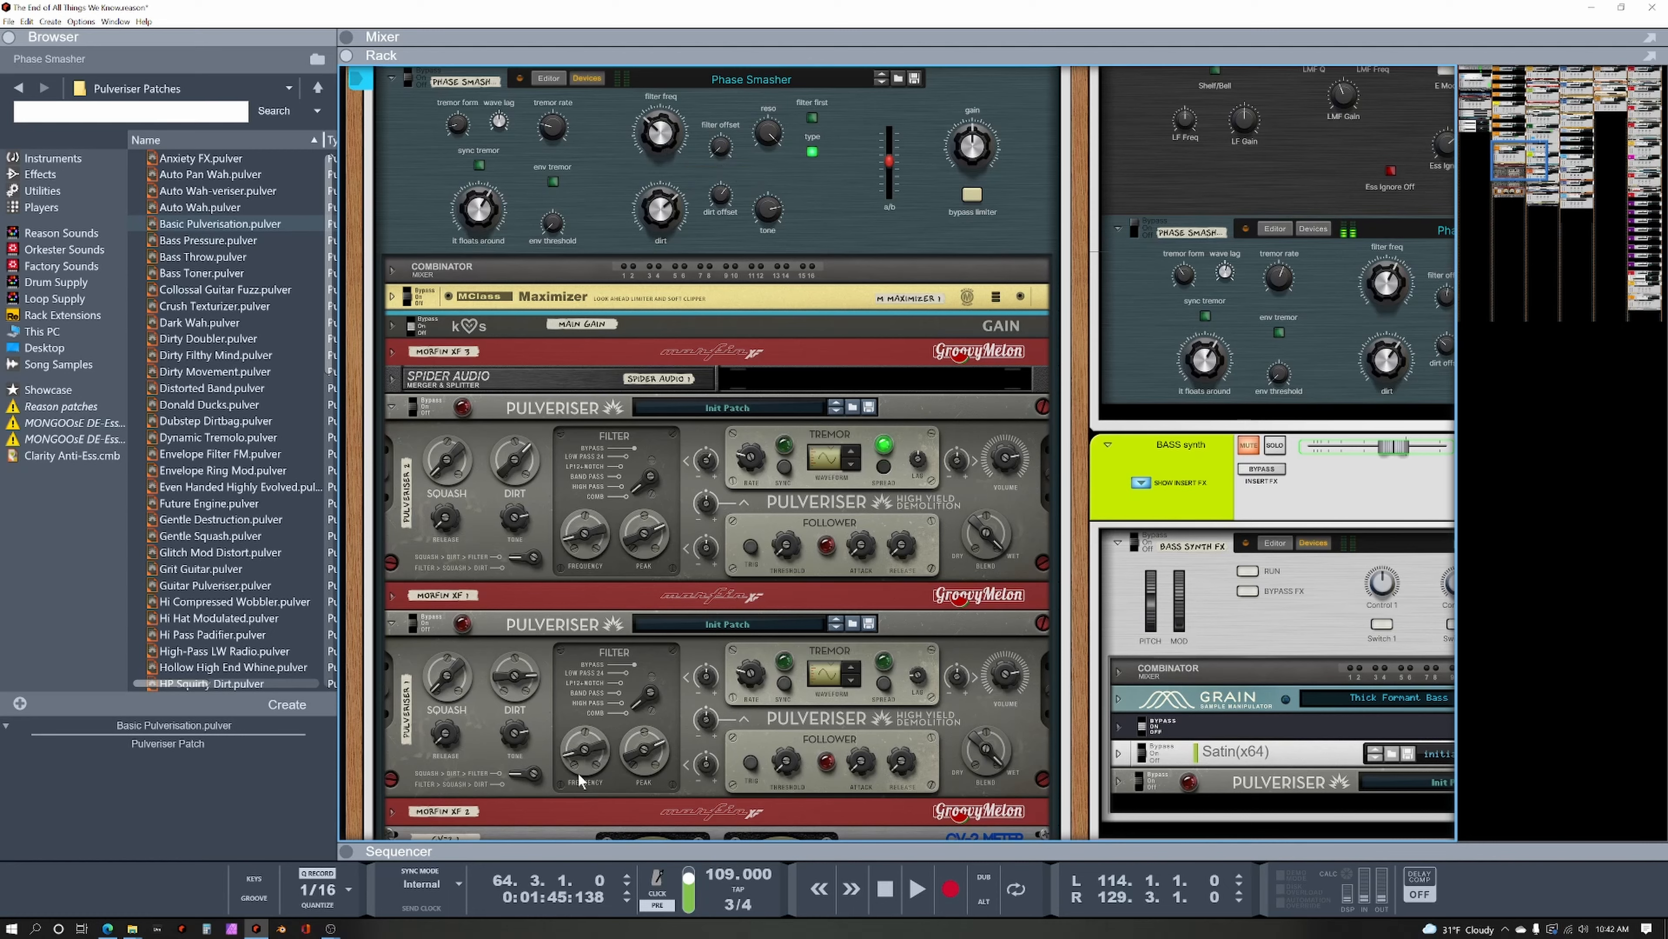
{"action": "mouse_move", "coordinate": [586, 759]}
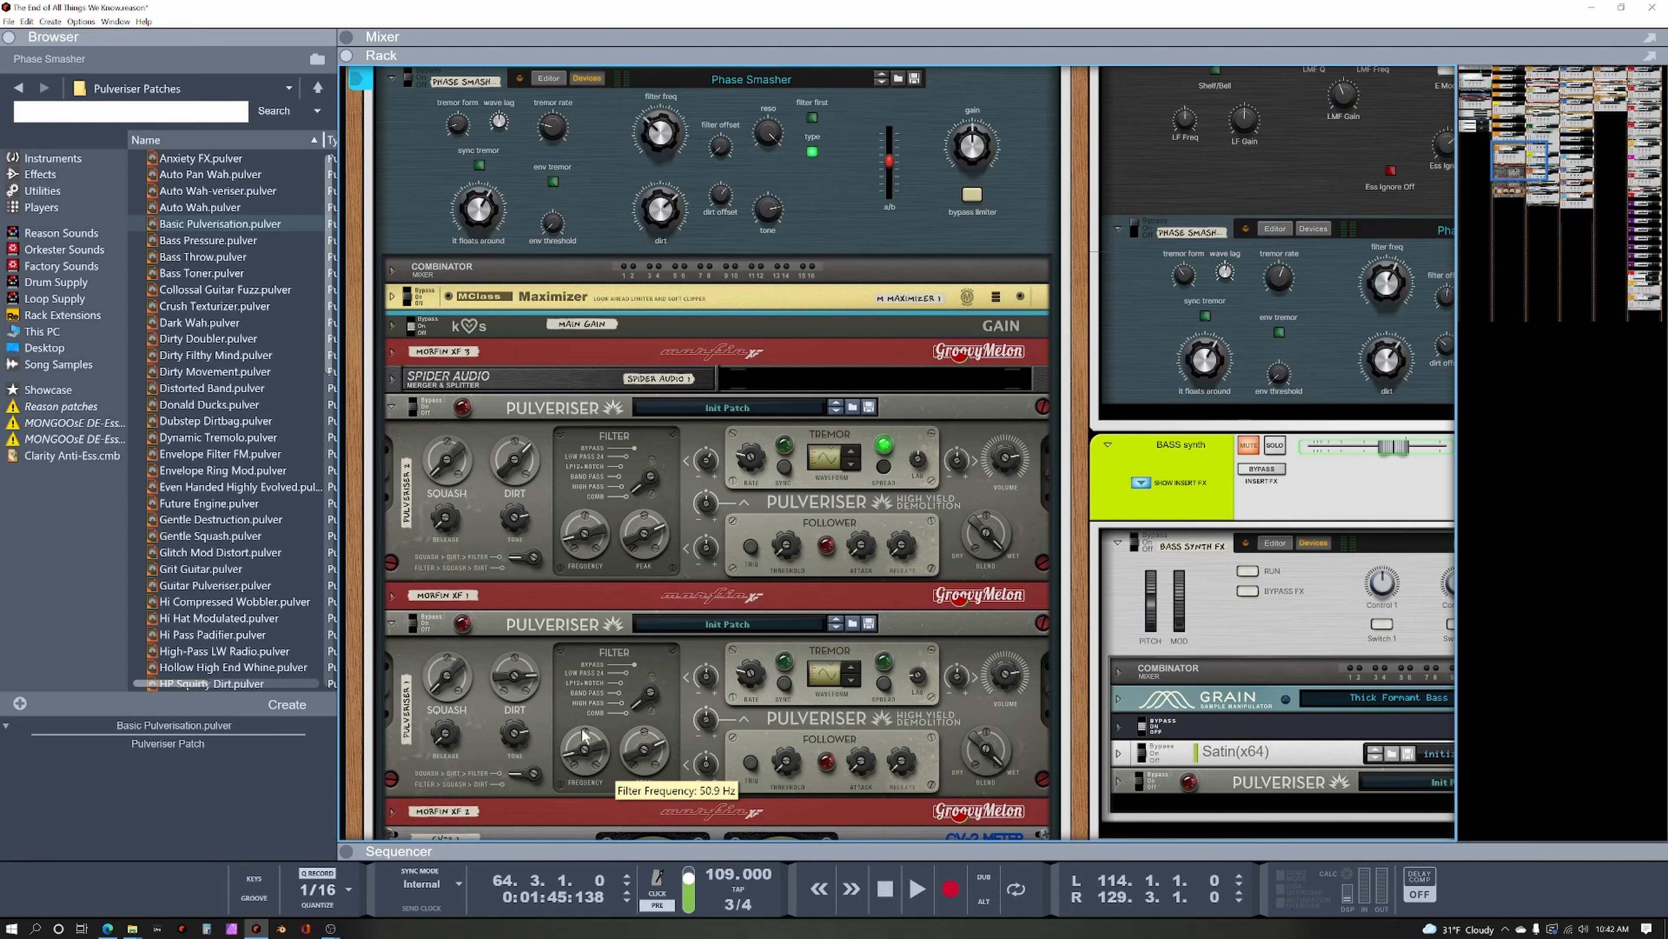
{"action": "mouse_move", "coordinate": [579, 534]}
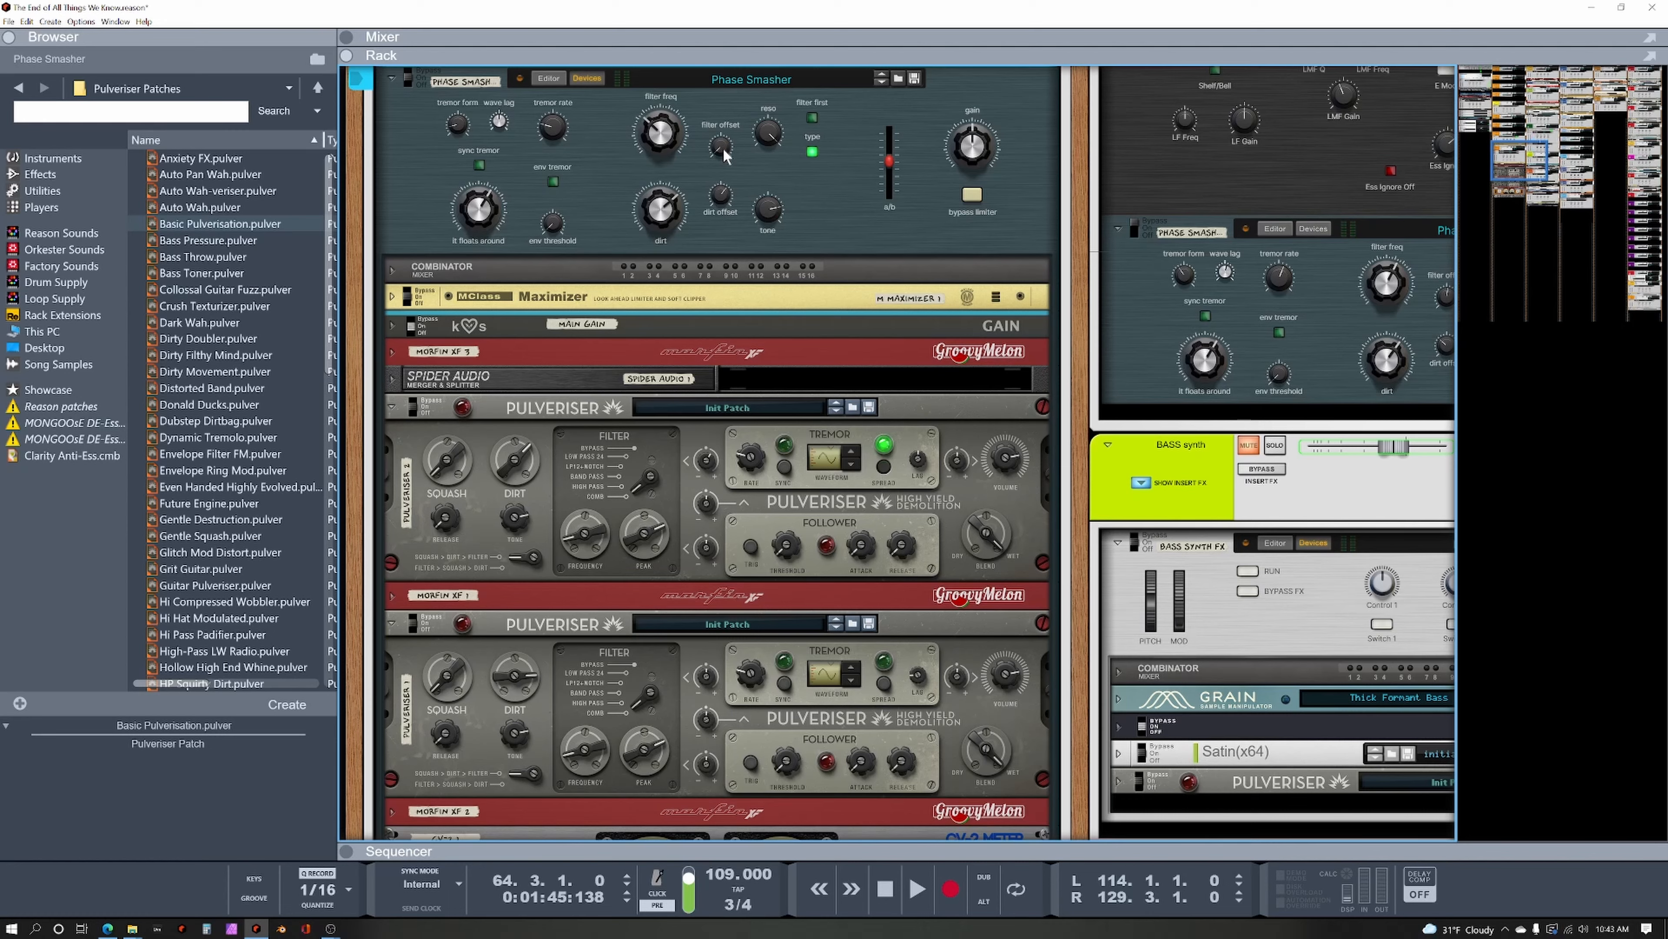
Adjust the Phase Smasher's filter offset and reso to demonstrate their effect on the Pulverisers.
{"action": "left_click_drag", "start_coordinate": [723, 152], "coordinate": [739, 106]}
{"action": "mouse_move", "coordinate": [770, 136]}
{"action": "left_click_drag", "start_coordinate": [771, 136], "coordinate": [785, 169]}
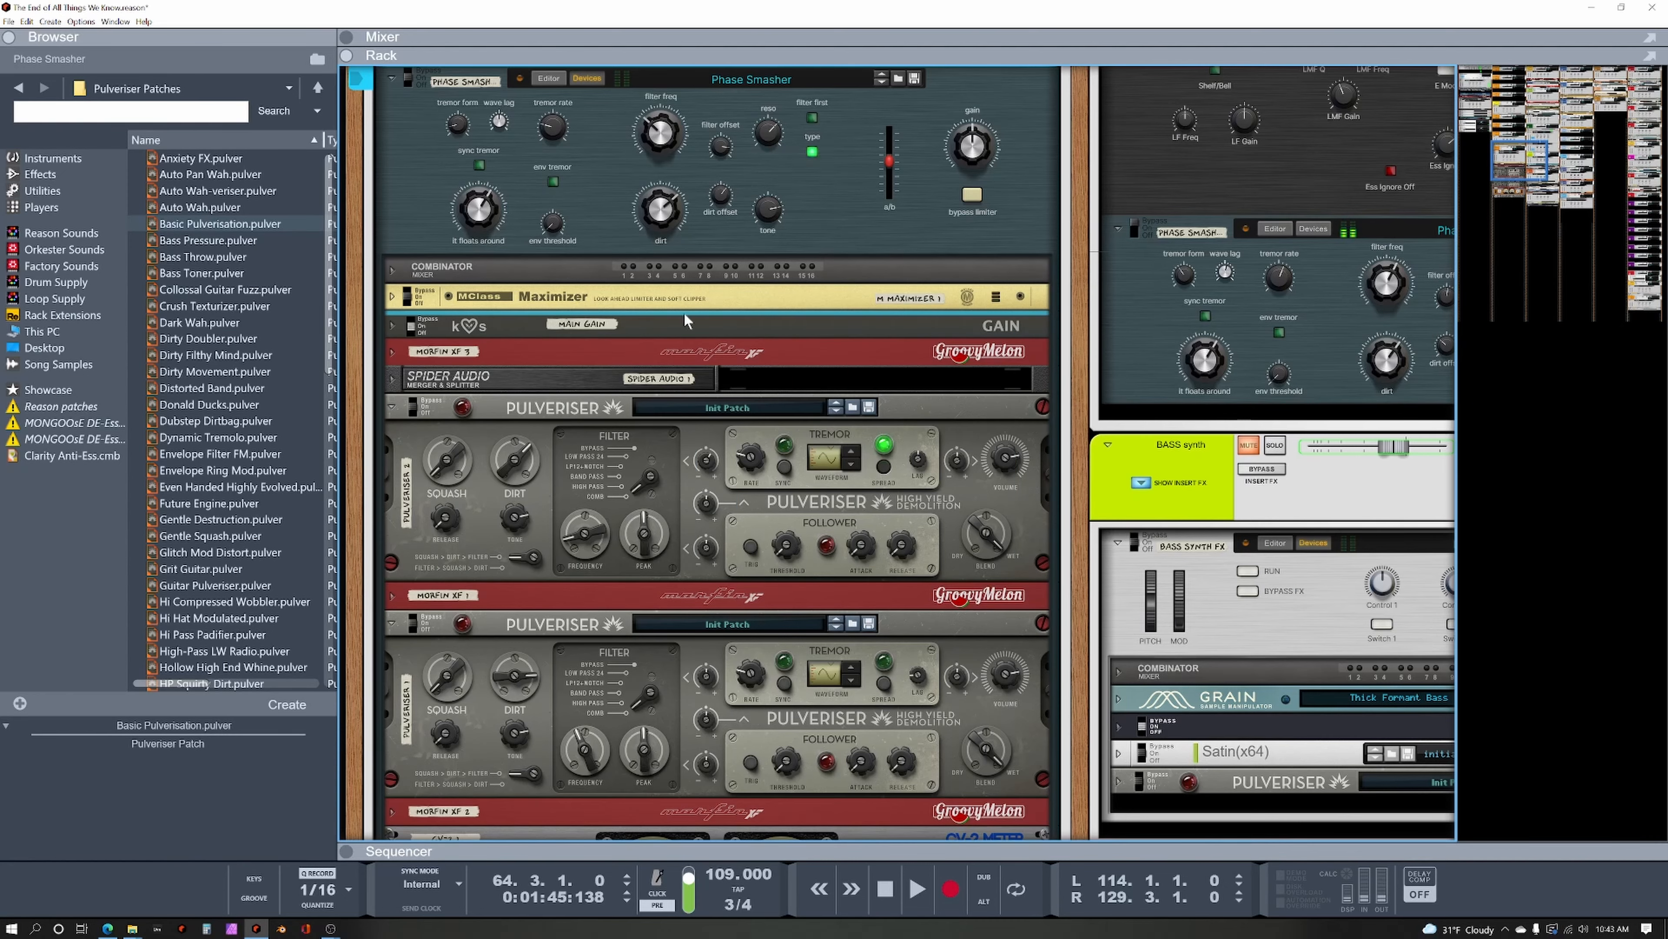
Toggle the Phase Smasher's type and filter first switches, leaving both off.
{"action": "left_click", "coordinate": [812, 152]}
{"action": "left_click", "coordinate": [813, 154]}
{"action": "left_click", "coordinate": [813, 153]}
{"action": "left_click", "coordinate": [813, 121]}
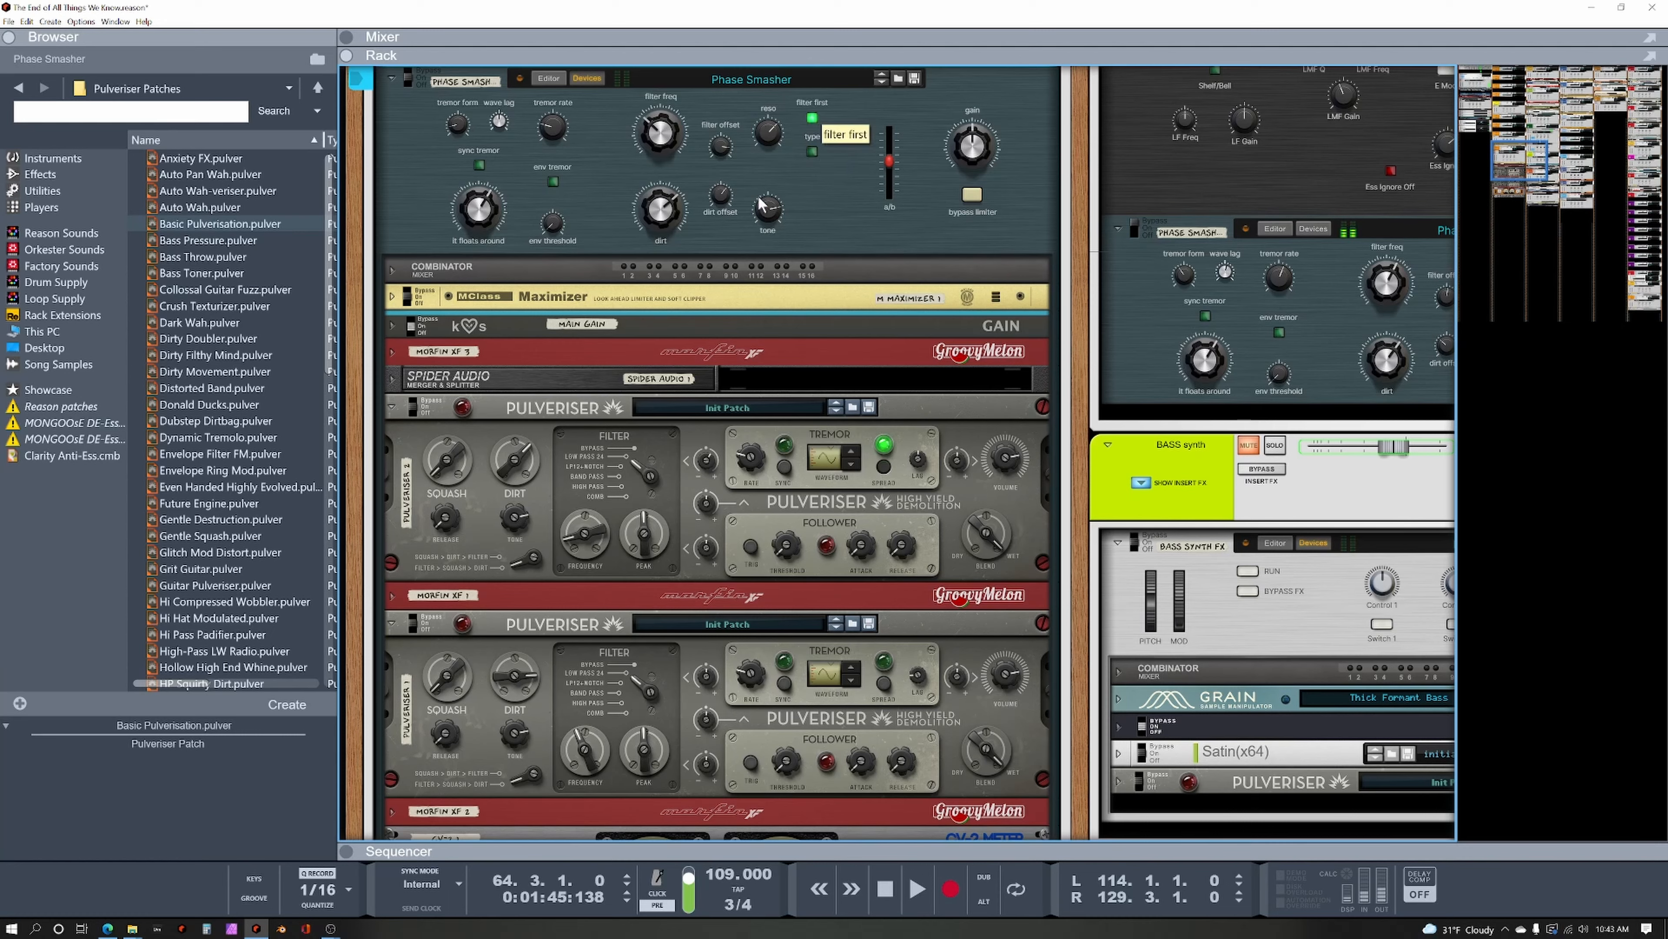
{"action": "left_click", "coordinate": [813, 122]}
{"action": "left_click", "coordinate": [813, 122]}
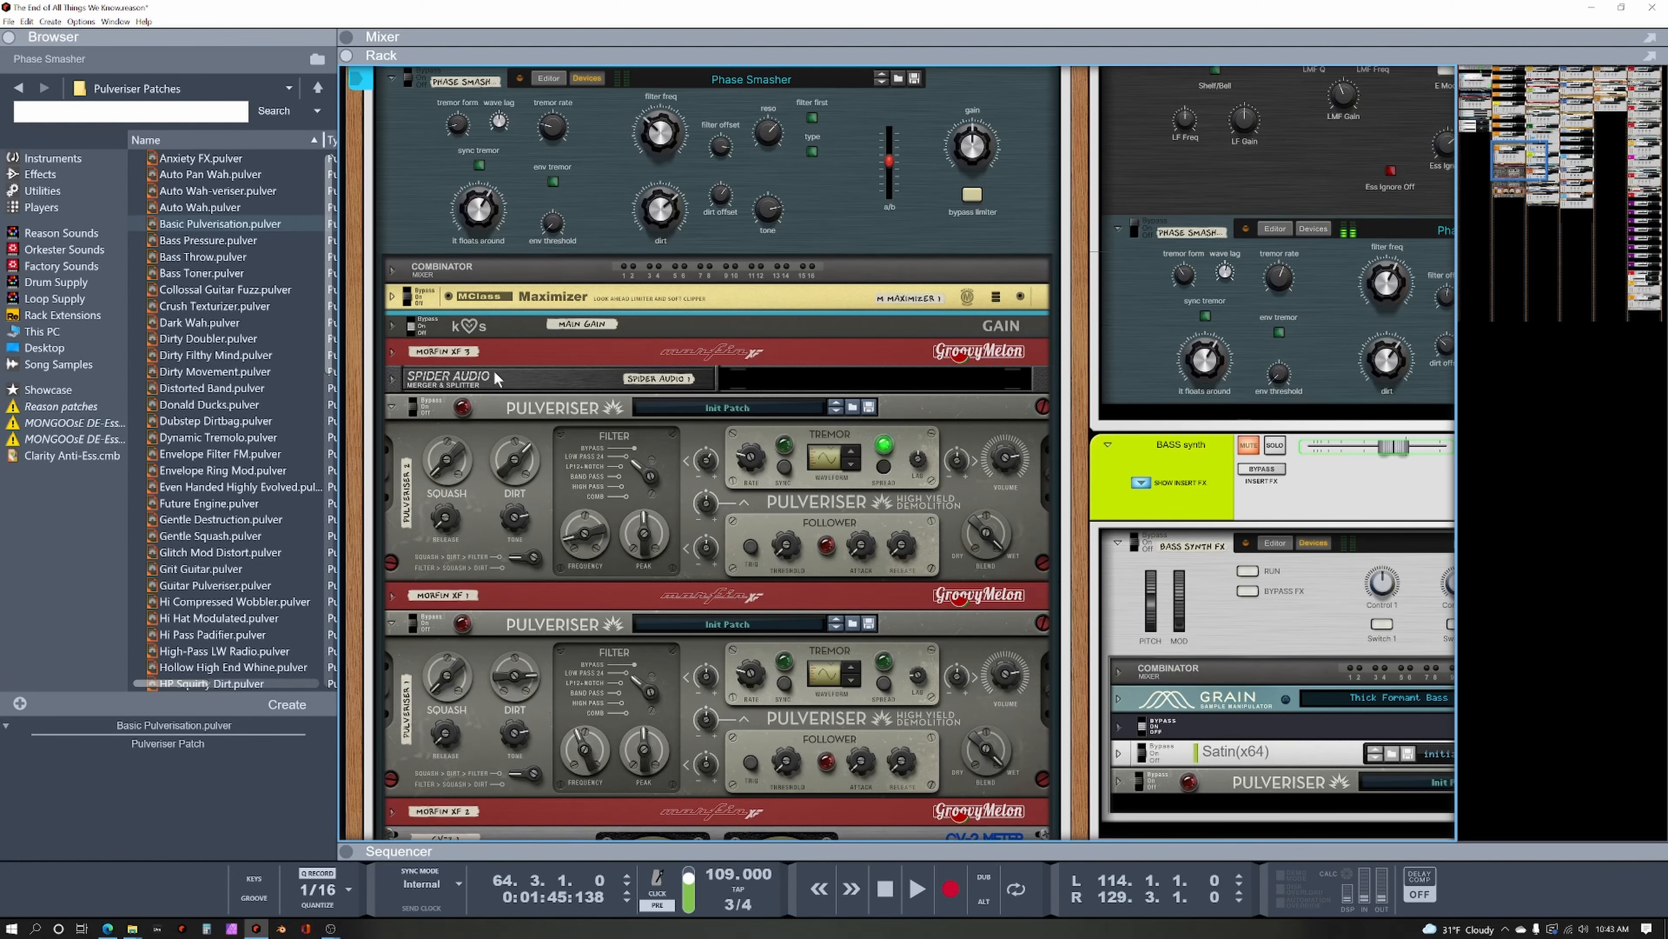
Expand the Morfin XF above the Spider Audio, try the a/b slider, and inspect the Morfin XF below each Pulveriser.
{"action": "left_click", "coordinate": [392, 355]}
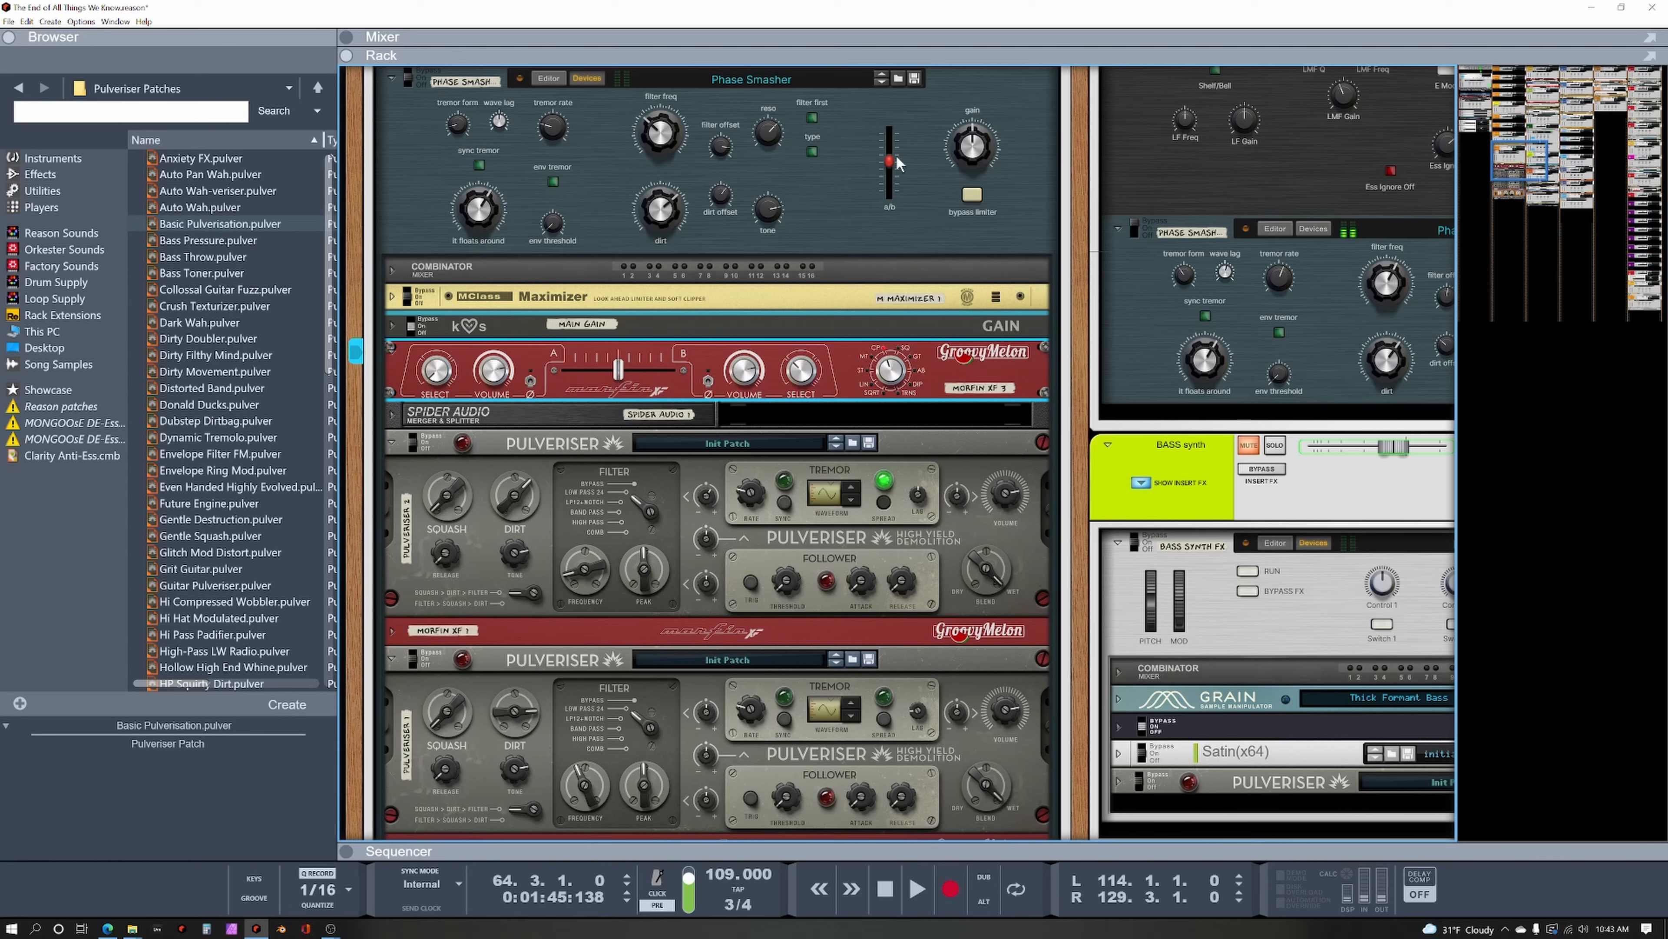
{"action": "mouse_move", "coordinate": [897, 161]}
{"action": "left_mouse_down"}
{"action": "mouse_move", "coordinate": [895, 139]}
{"action": "mouse_move", "coordinate": [910, 212]}
{"action": "mouse_move", "coordinate": [906, 153]}
{"action": "mouse_move", "coordinate": [904, 180]}
{"action": "mouse_move", "coordinate": [896, 161]}
{"action": "left_mouse_up"}
{"action": "left_click", "coordinate": [663, 632]}
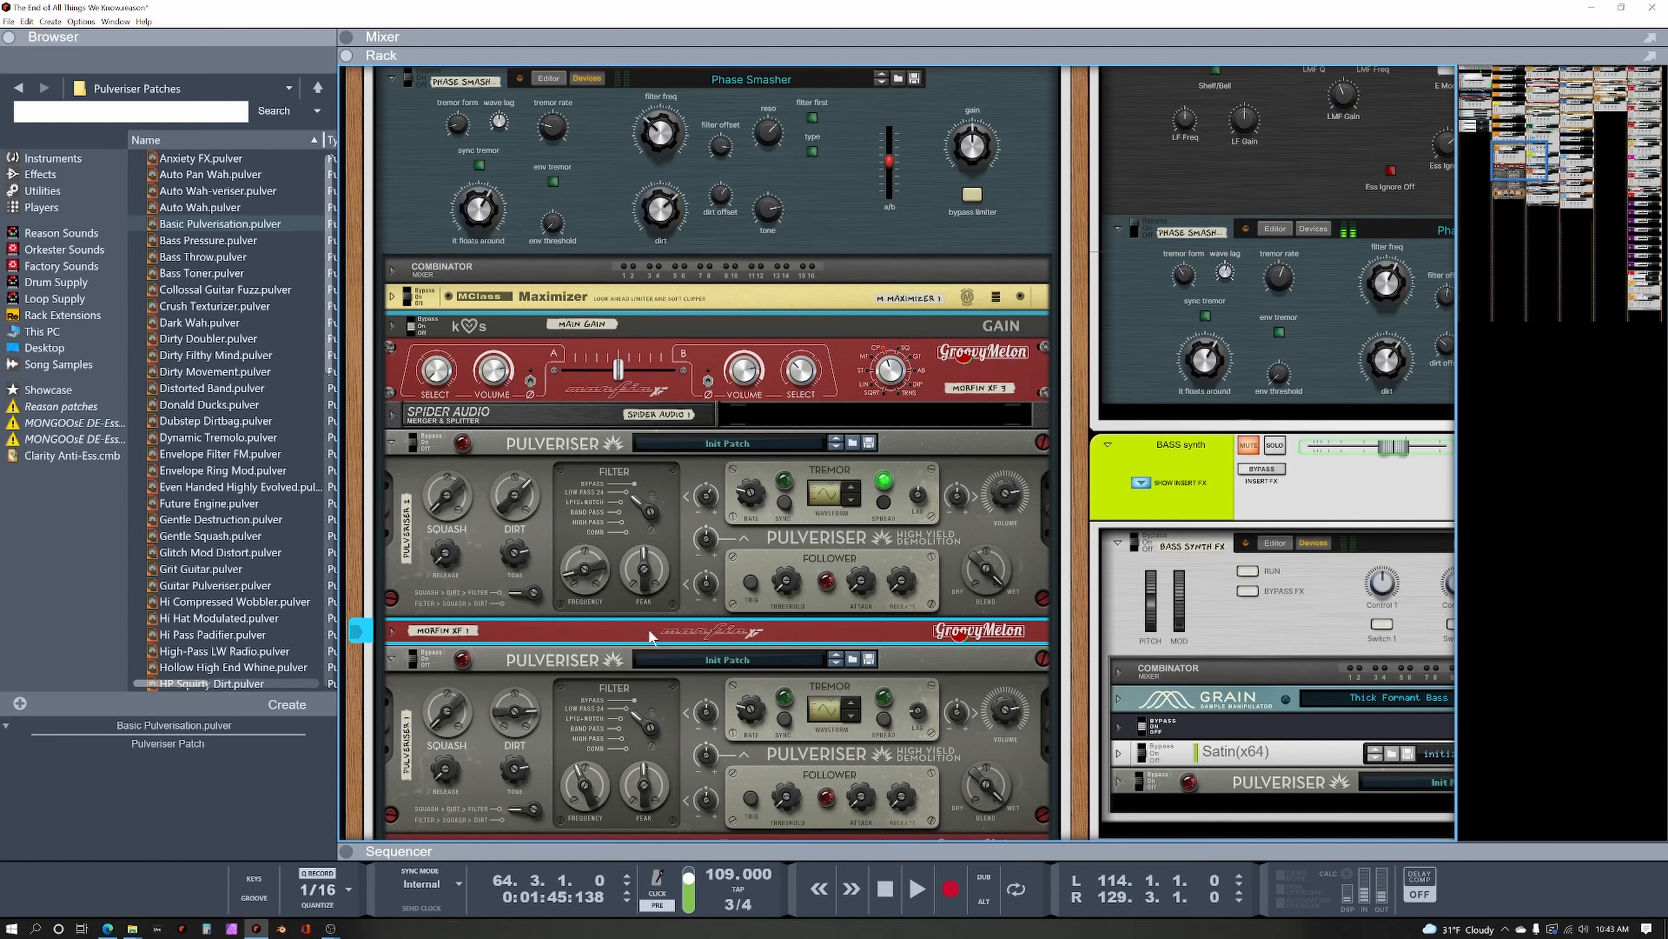
{"action": "scroll", "coordinate": [648, 633], "scroll_direction": "down", "scroll_amount": 3}
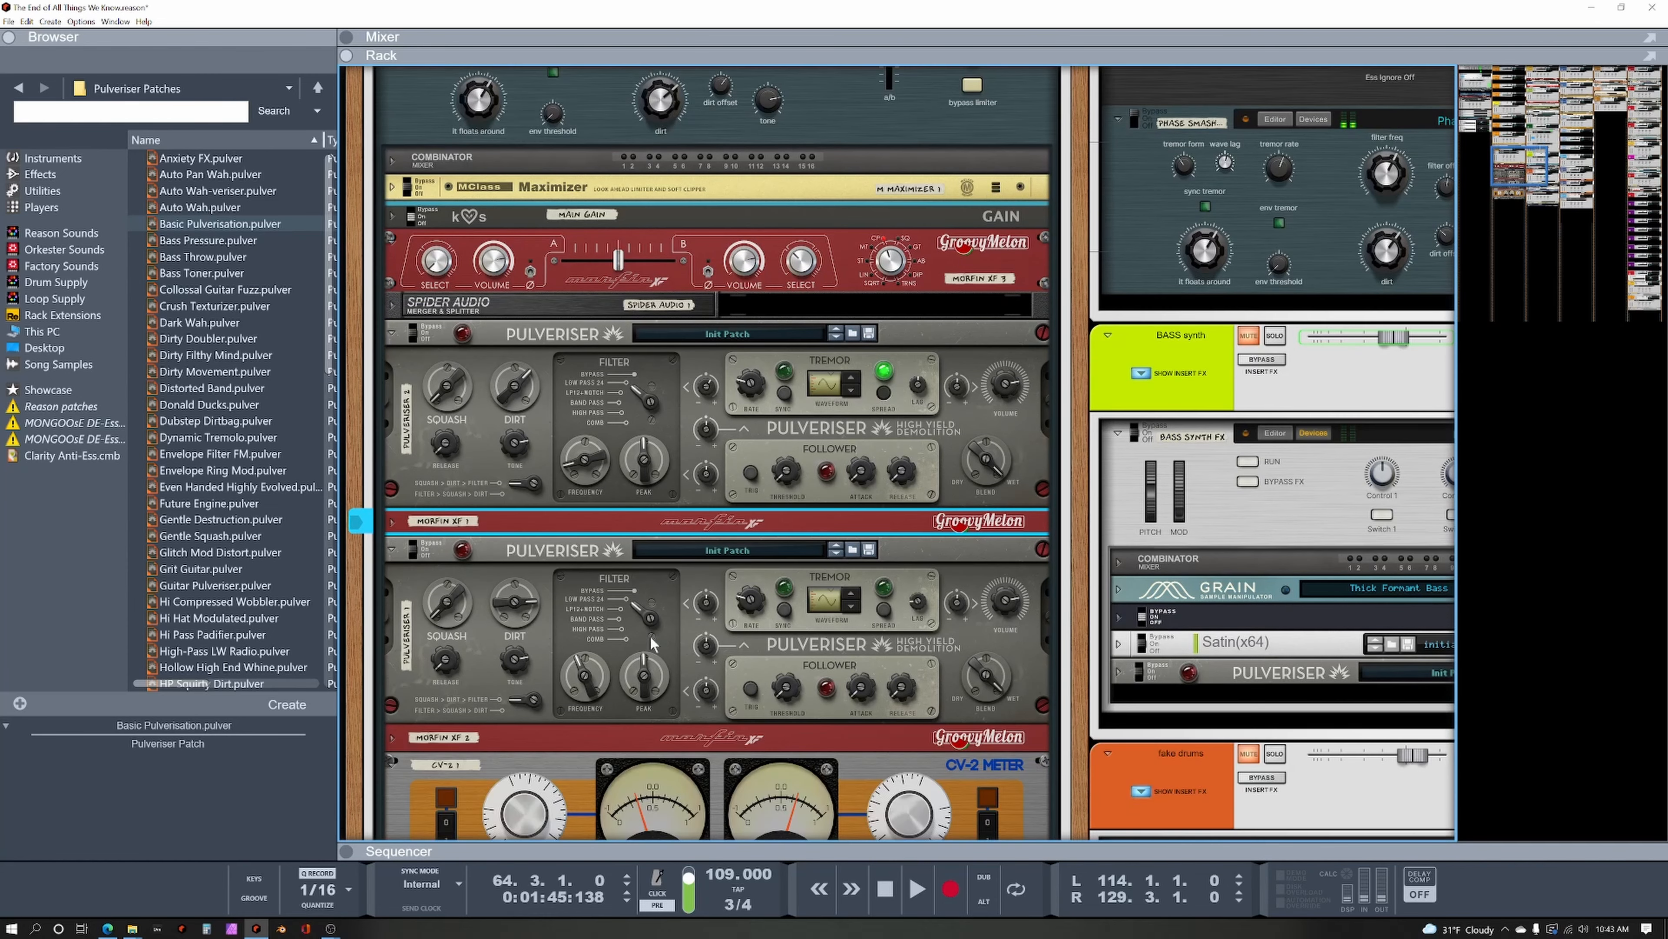
{"action": "left_click", "coordinate": [655, 735]}
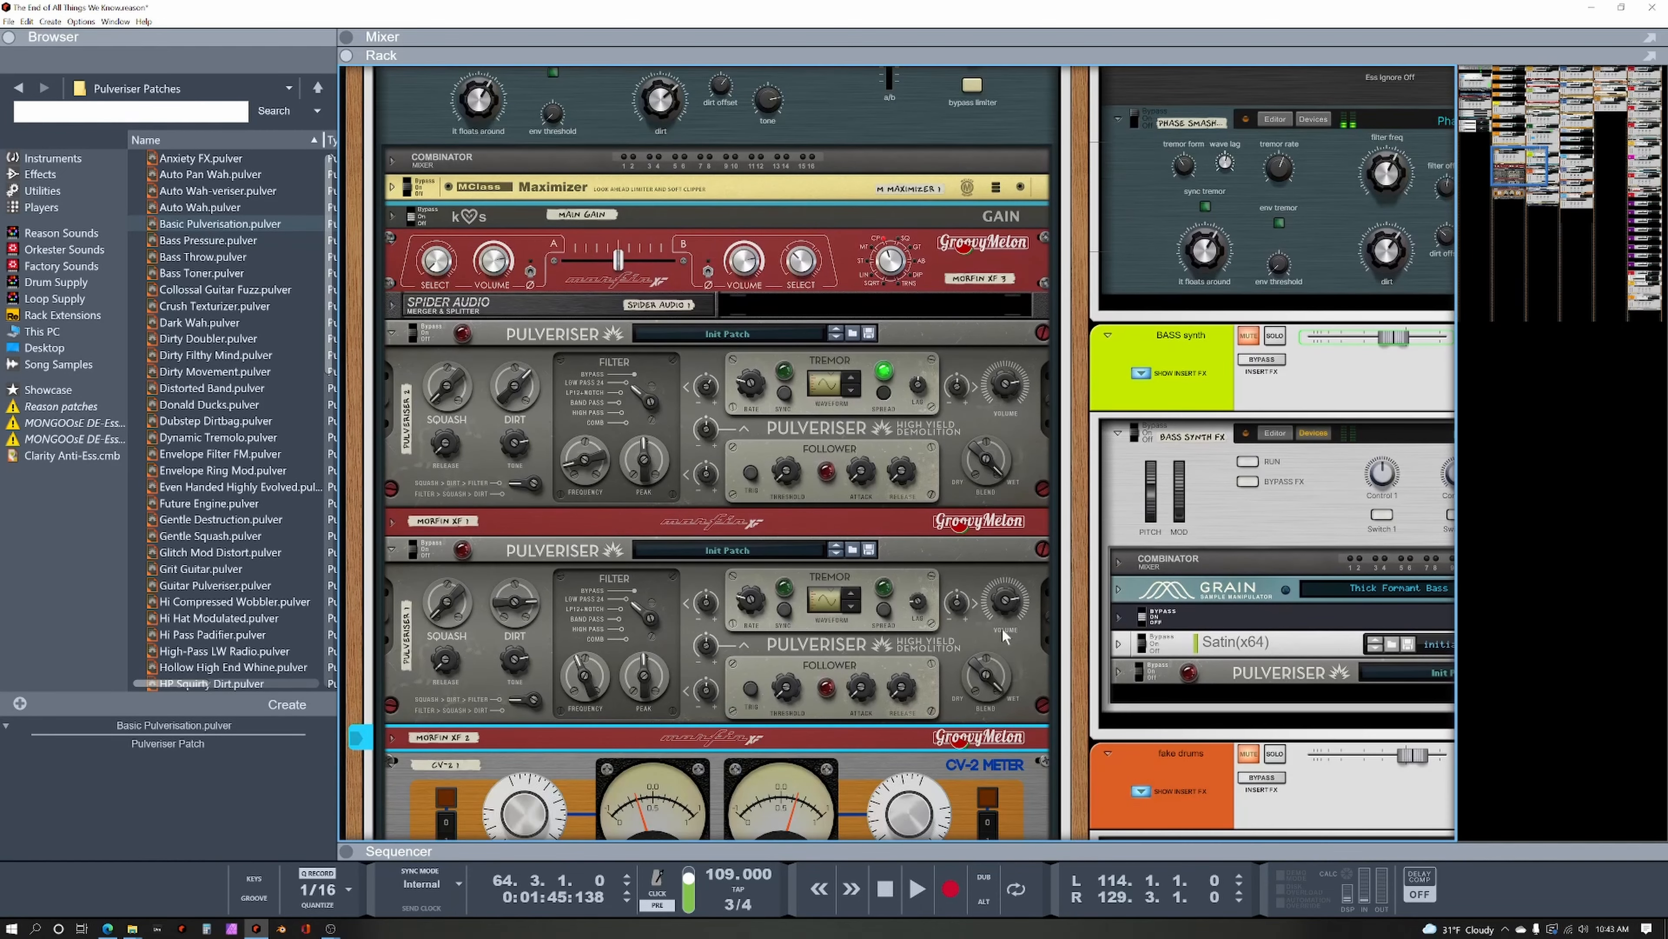
Adjust the Phase Smasher's tremor rate, then switch env tremor on and off while checking the first Pulveriser's Follower to Rate knob.
{"action": "scroll", "coordinate": [782, 270], "scroll_direction": "up", "scroll_amount": 2}
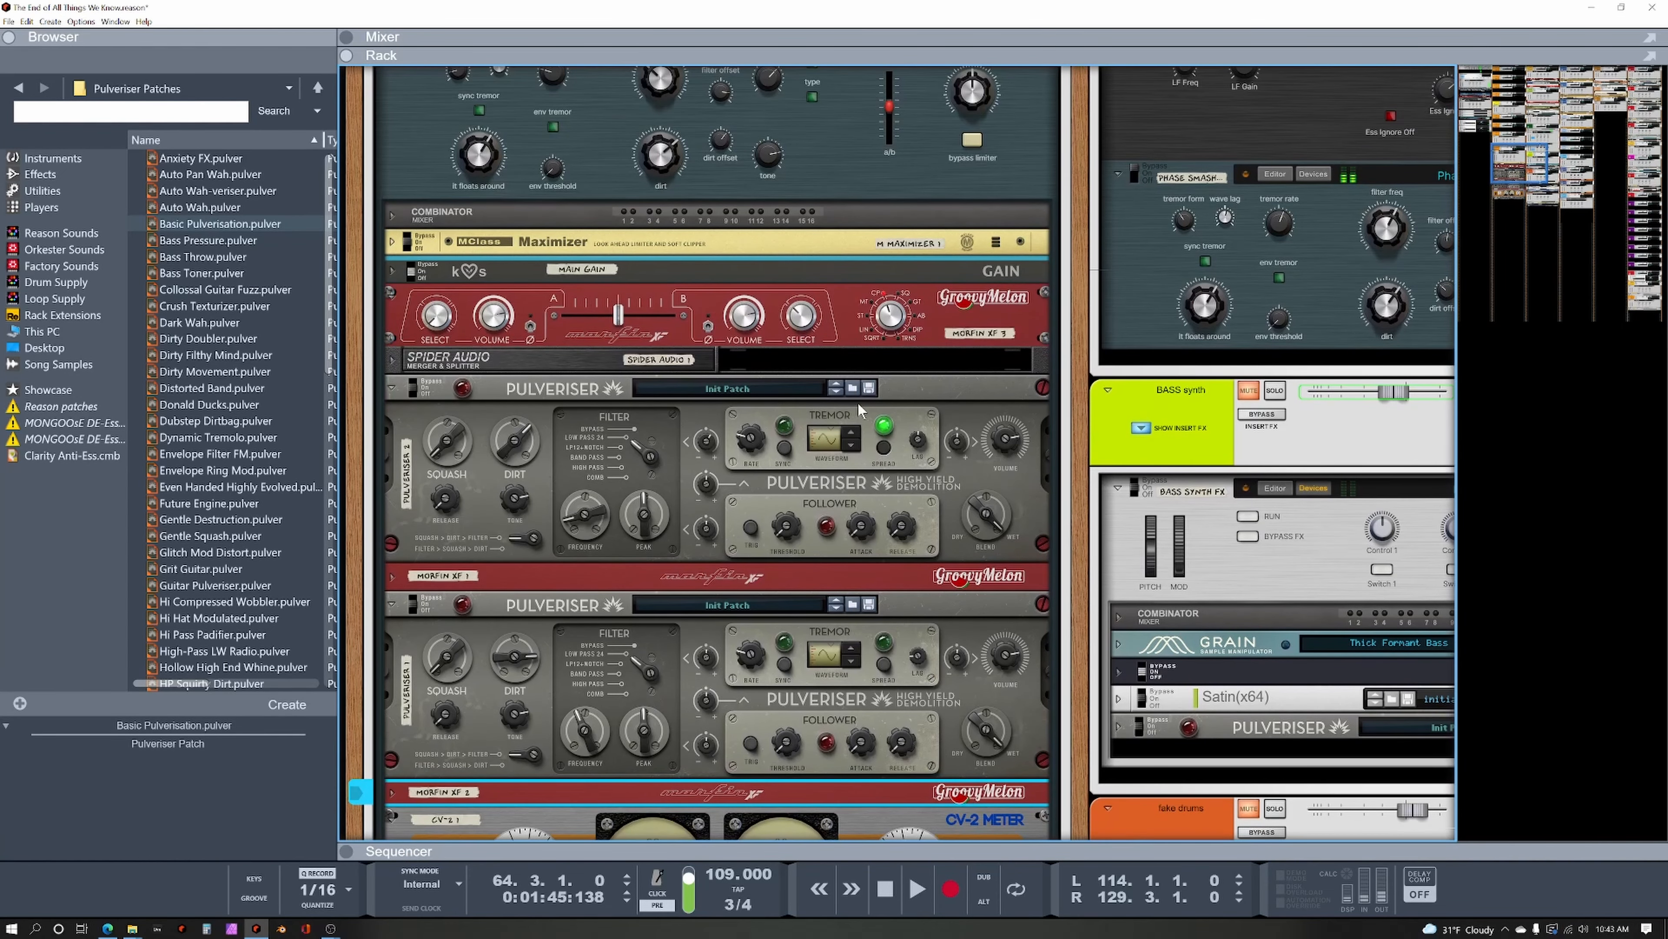
{"action": "scroll", "coordinate": [847, 433], "scroll_direction": "up", "scroll_amount": 2}
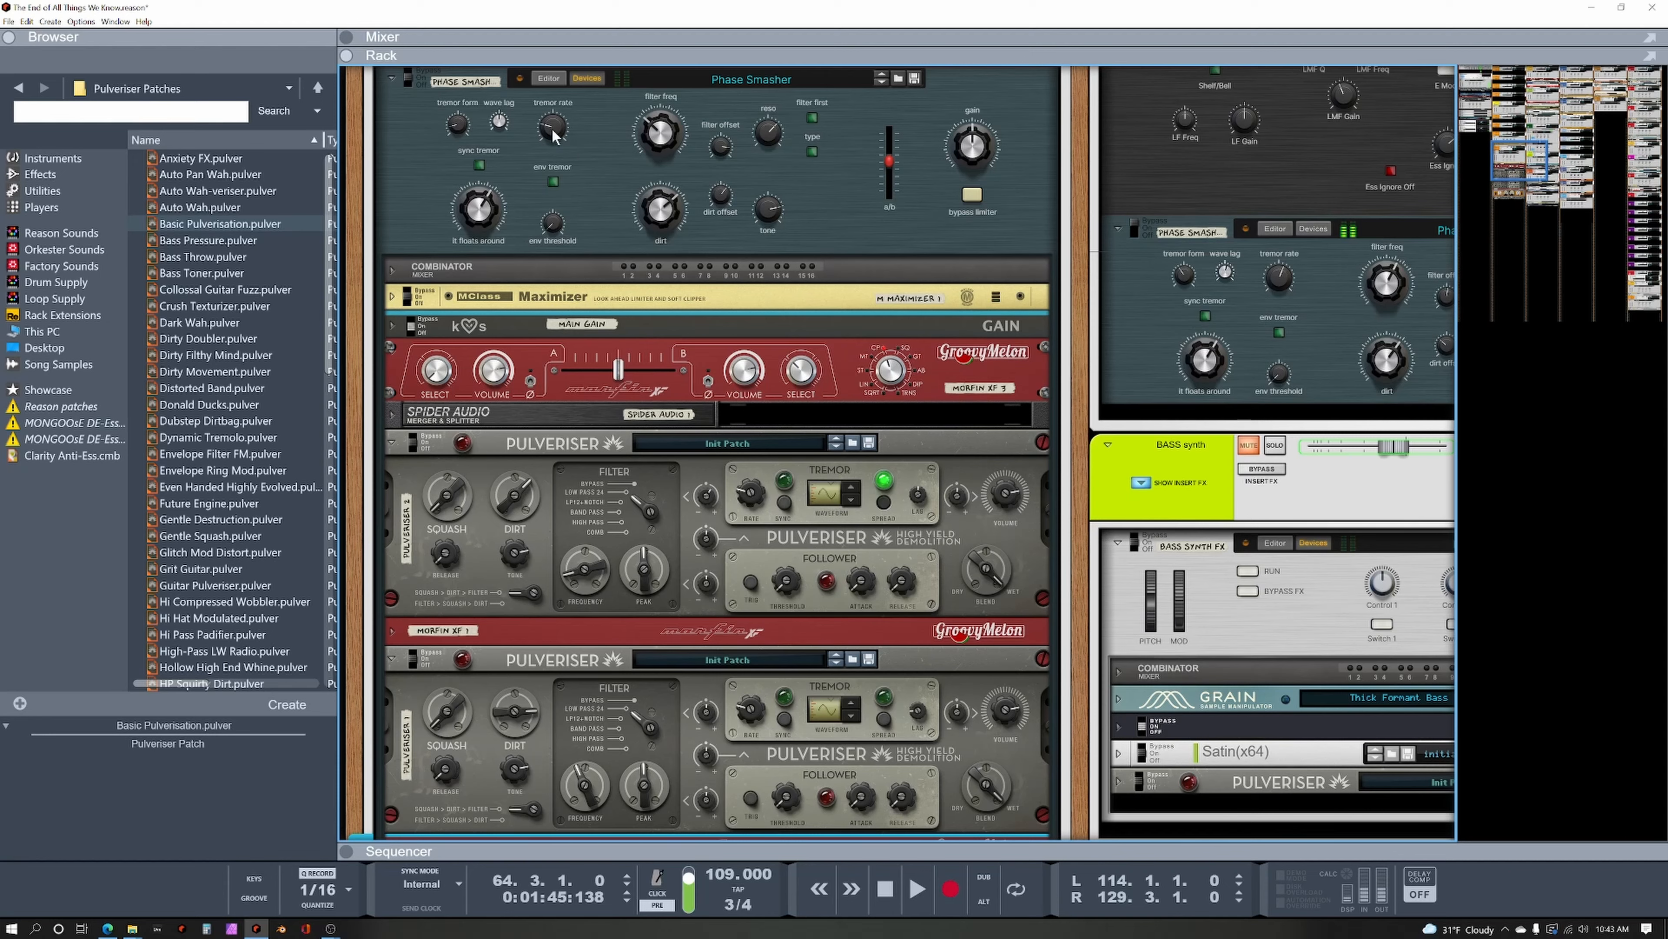
{"action": "left_click_drag", "start_coordinate": [553, 130], "coordinate": [550, 117]}
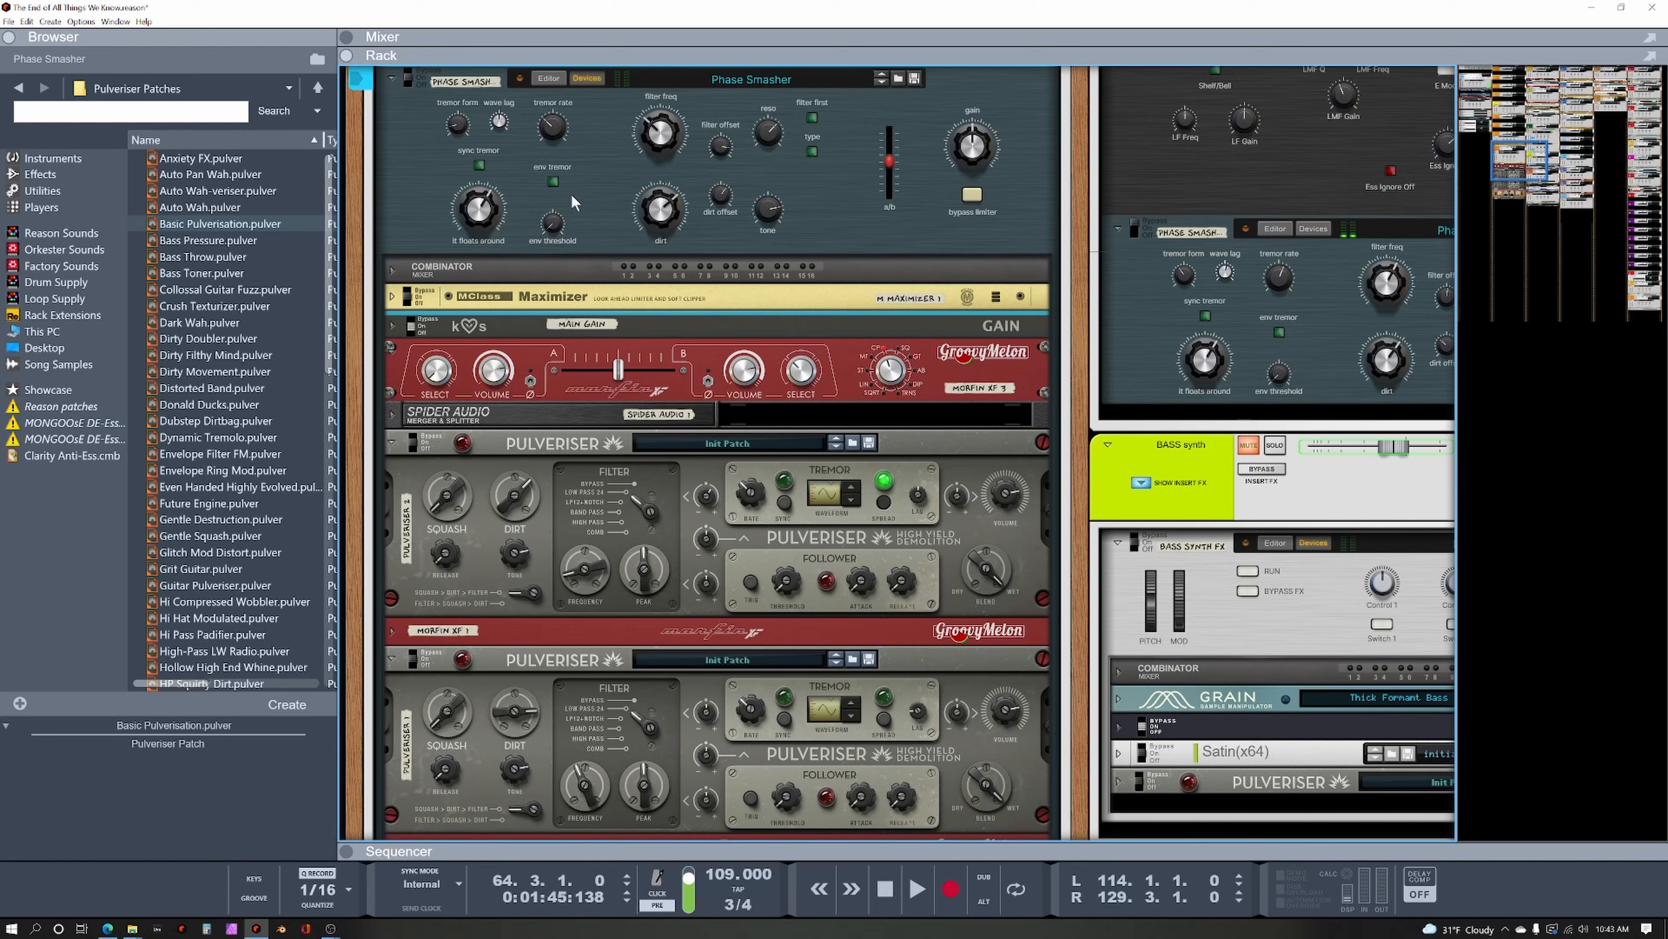
{"action": "left_click", "coordinate": [554, 183]}
{"action": "mouse_move", "coordinate": [713, 544]}
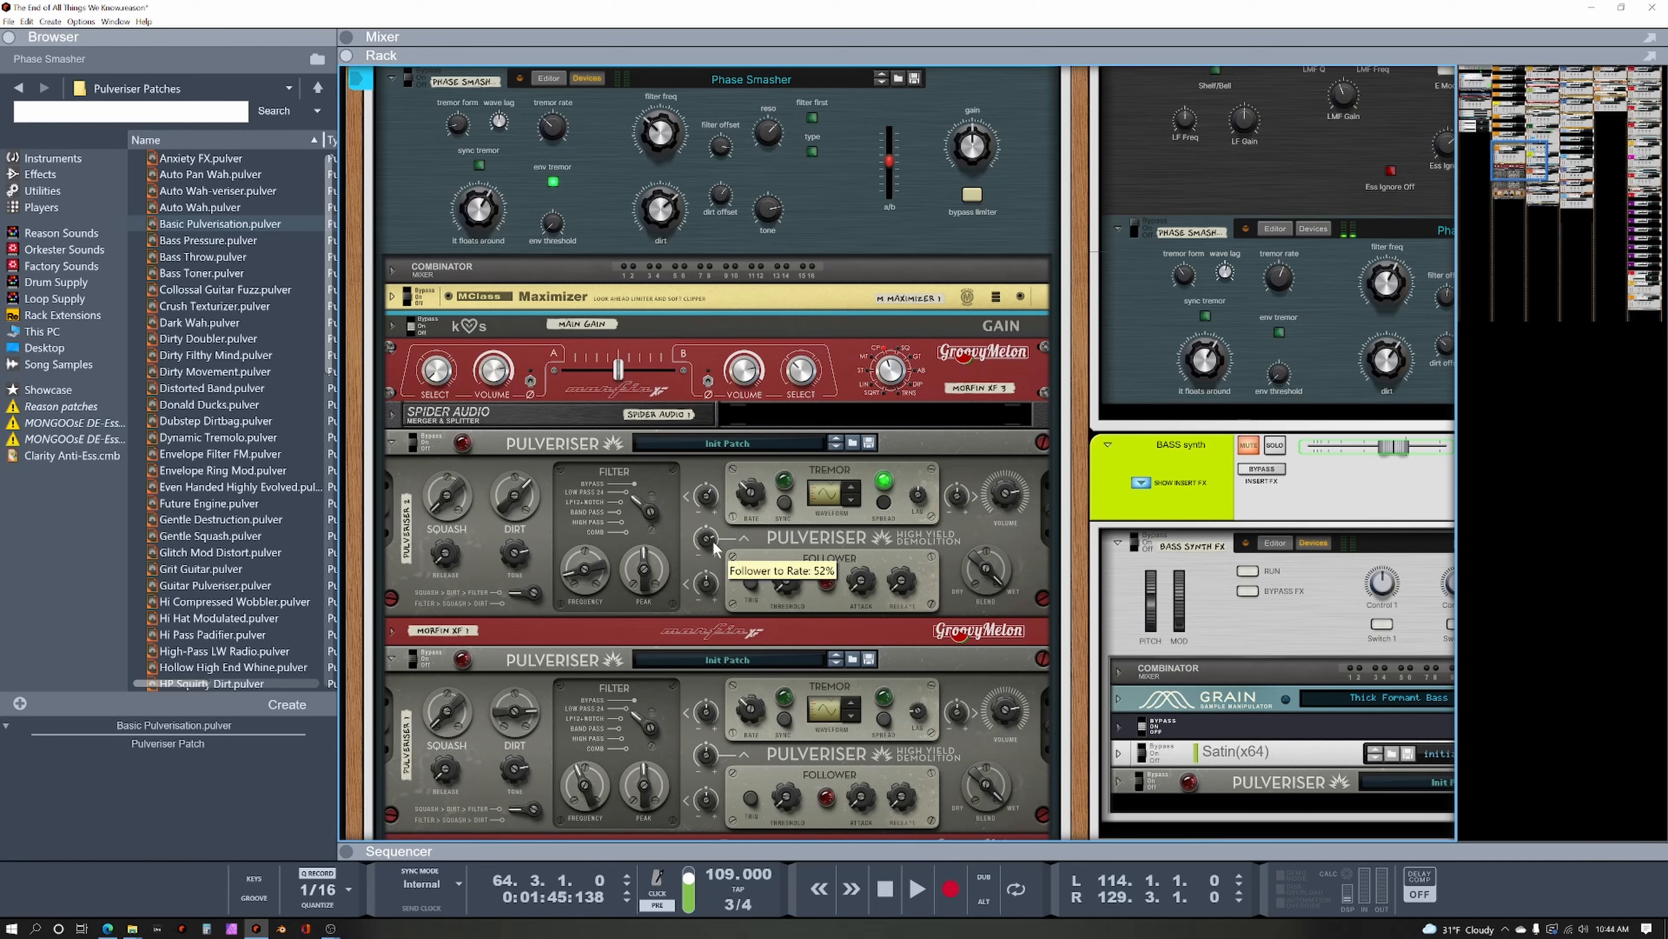
{"action": "left_click", "coordinate": [553, 183]}
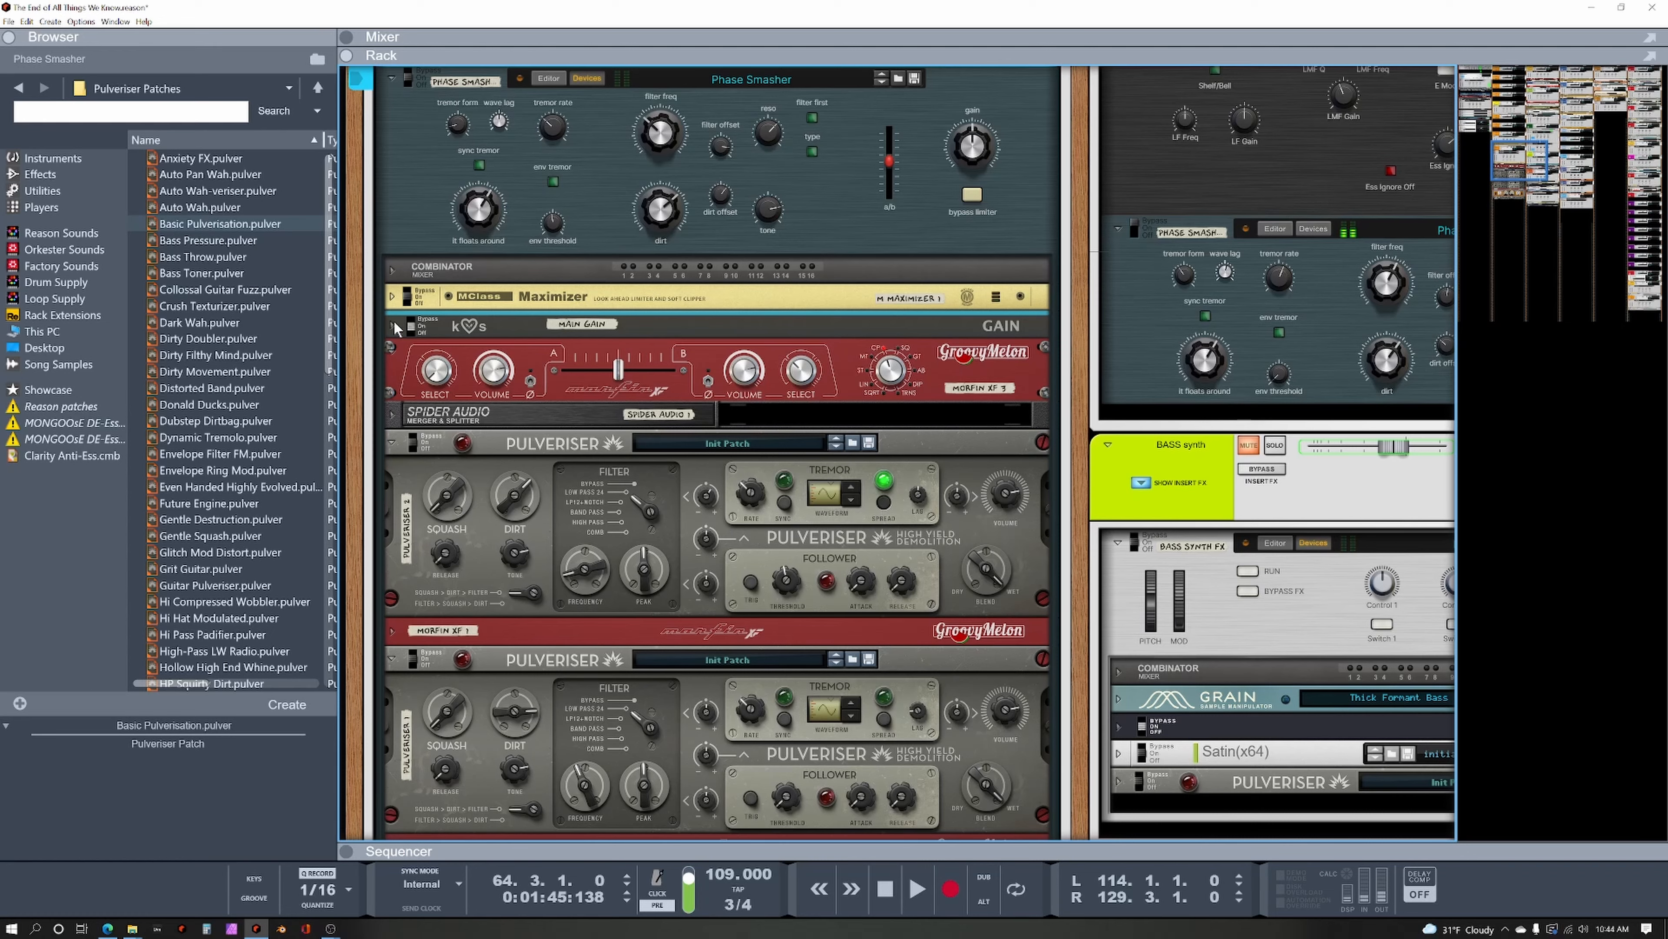
Turn the Phase Smasher's env threshold with env tremor toggled to demonstrate the envelope control, leaving env tremor off.
{"action": "left_click_drag", "start_coordinate": [555, 223], "coordinate": [563, 237]}
{"action": "left_click", "coordinate": [553, 181]}
{"action": "left_click_drag", "start_coordinate": [553, 224], "coordinate": [552, 211]}
{"action": "left_click", "coordinate": [553, 182]}
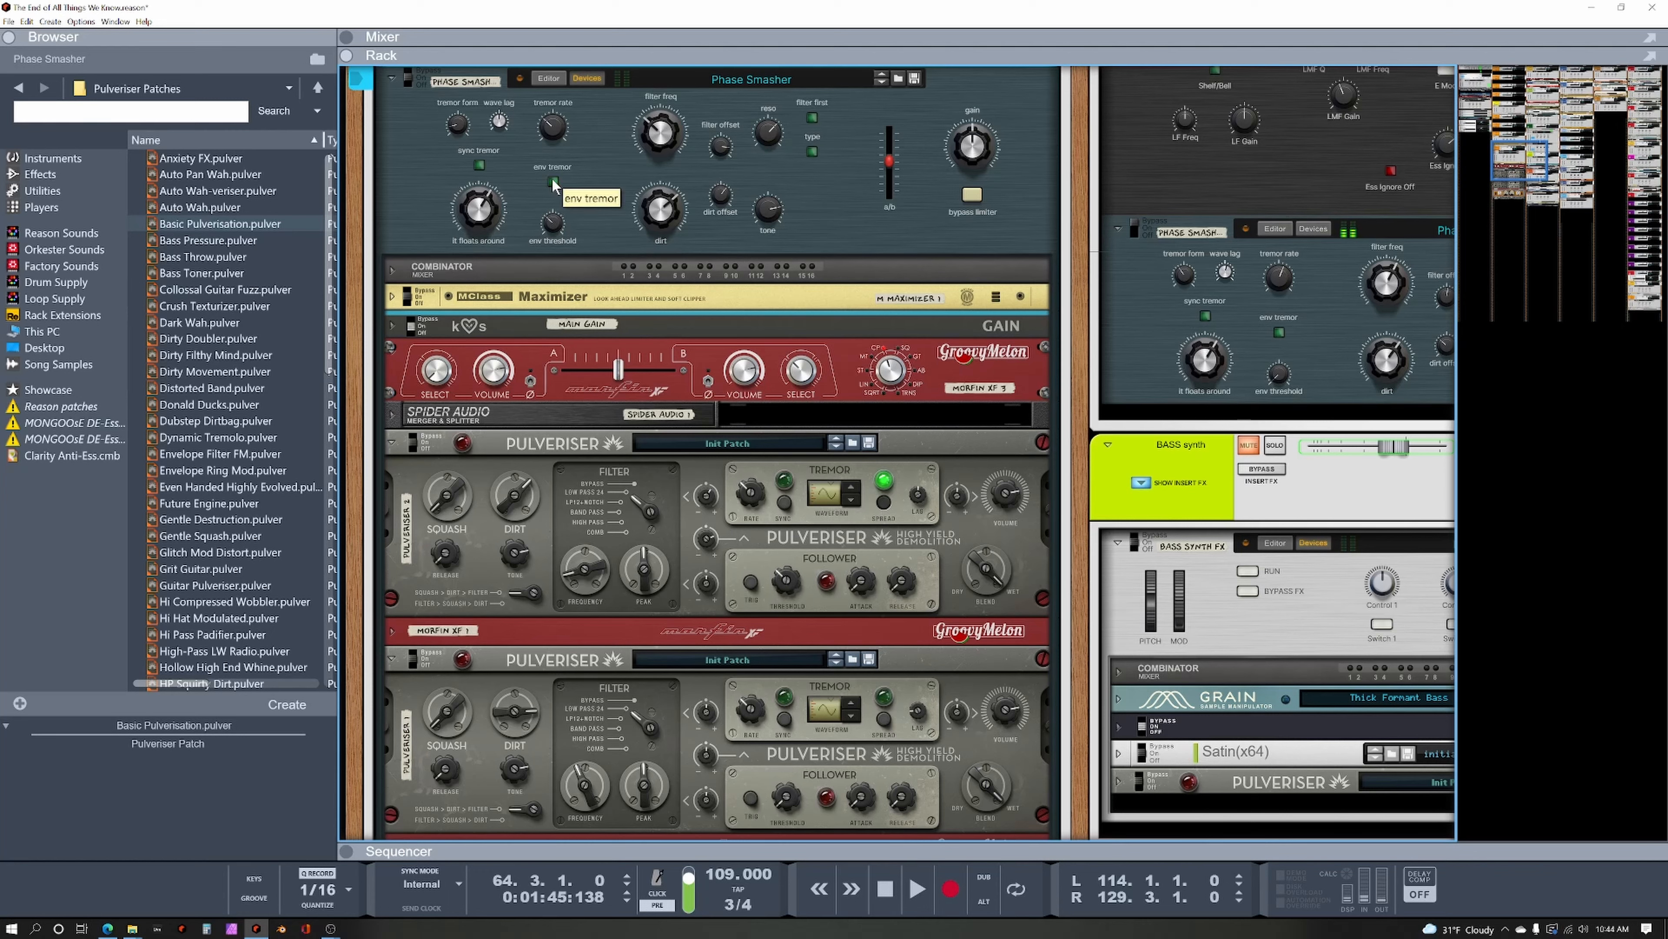
{"action": "left_click", "coordinate": [553, 183]}
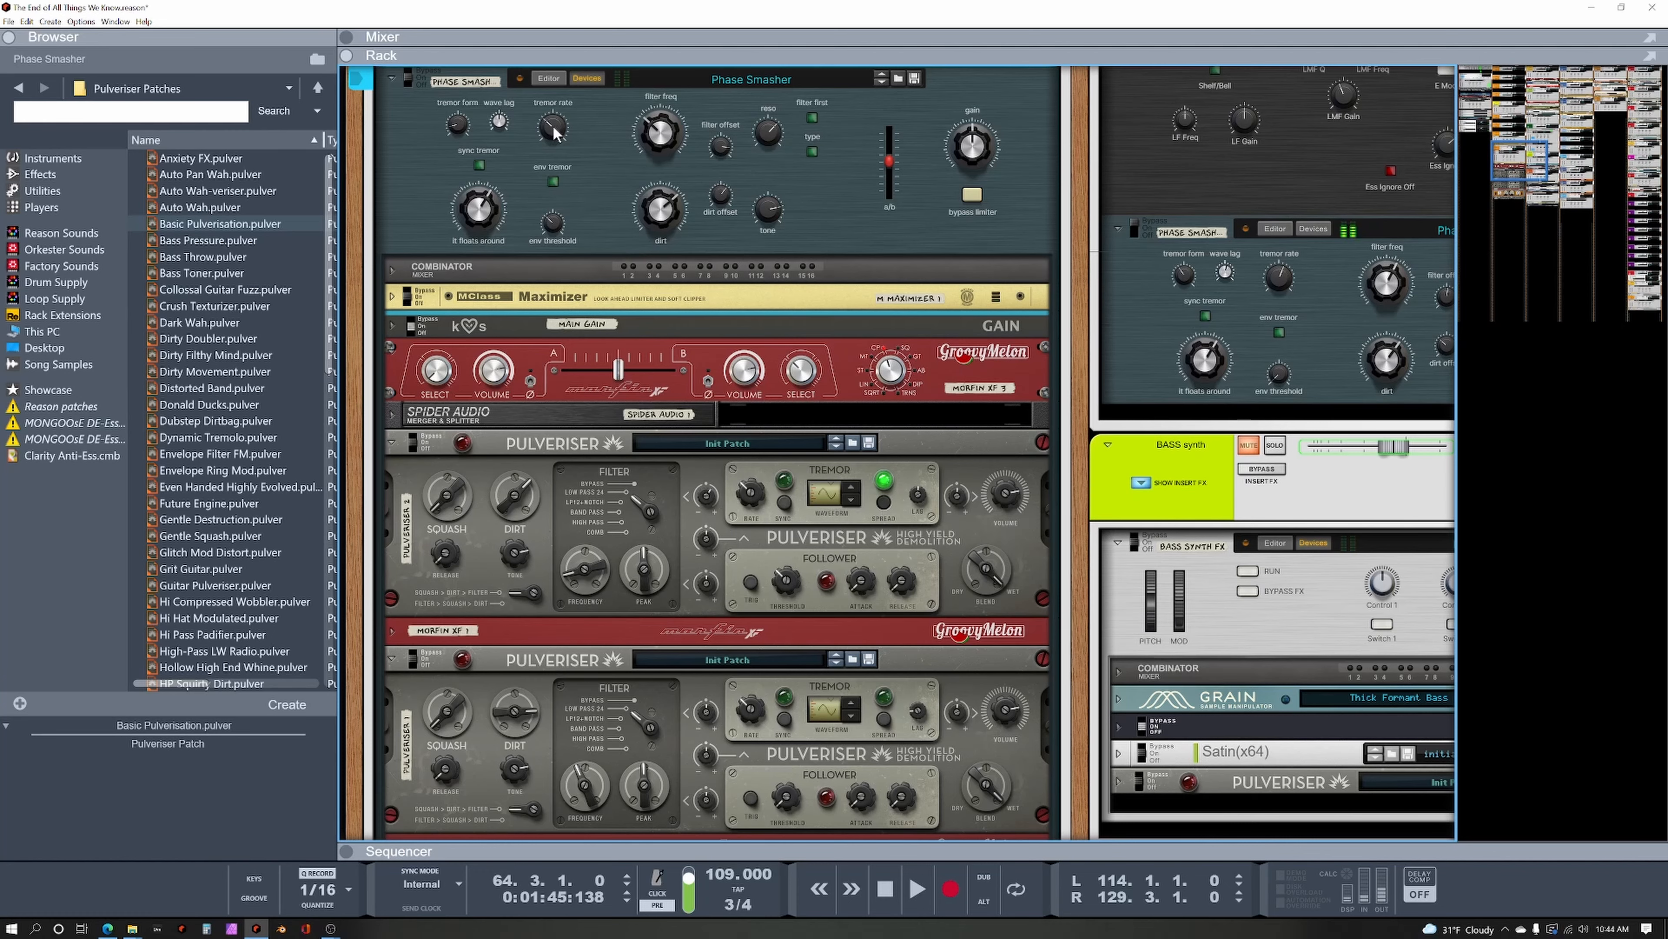
Adjust the Phase Smasher's tremor rate and tremor form, and switch sync tremor on and back off to demonstrate tempo syncing.
{"action": "mouse_move", "coordinate": [549, 133]}
{"action": "left_mouse_down"}
{"action": "mouse_move", "coordinate": [559, 109]}
{"action": "mouse_move", "coordinate": [561, 126]}
{"action": "left_mouse_up"}
{"action": "left_click_drag", "start_coordinate": [464, 134], "coordinate": [507, 111]}
{"action": "left_click", "coordinate": [482, 164]}
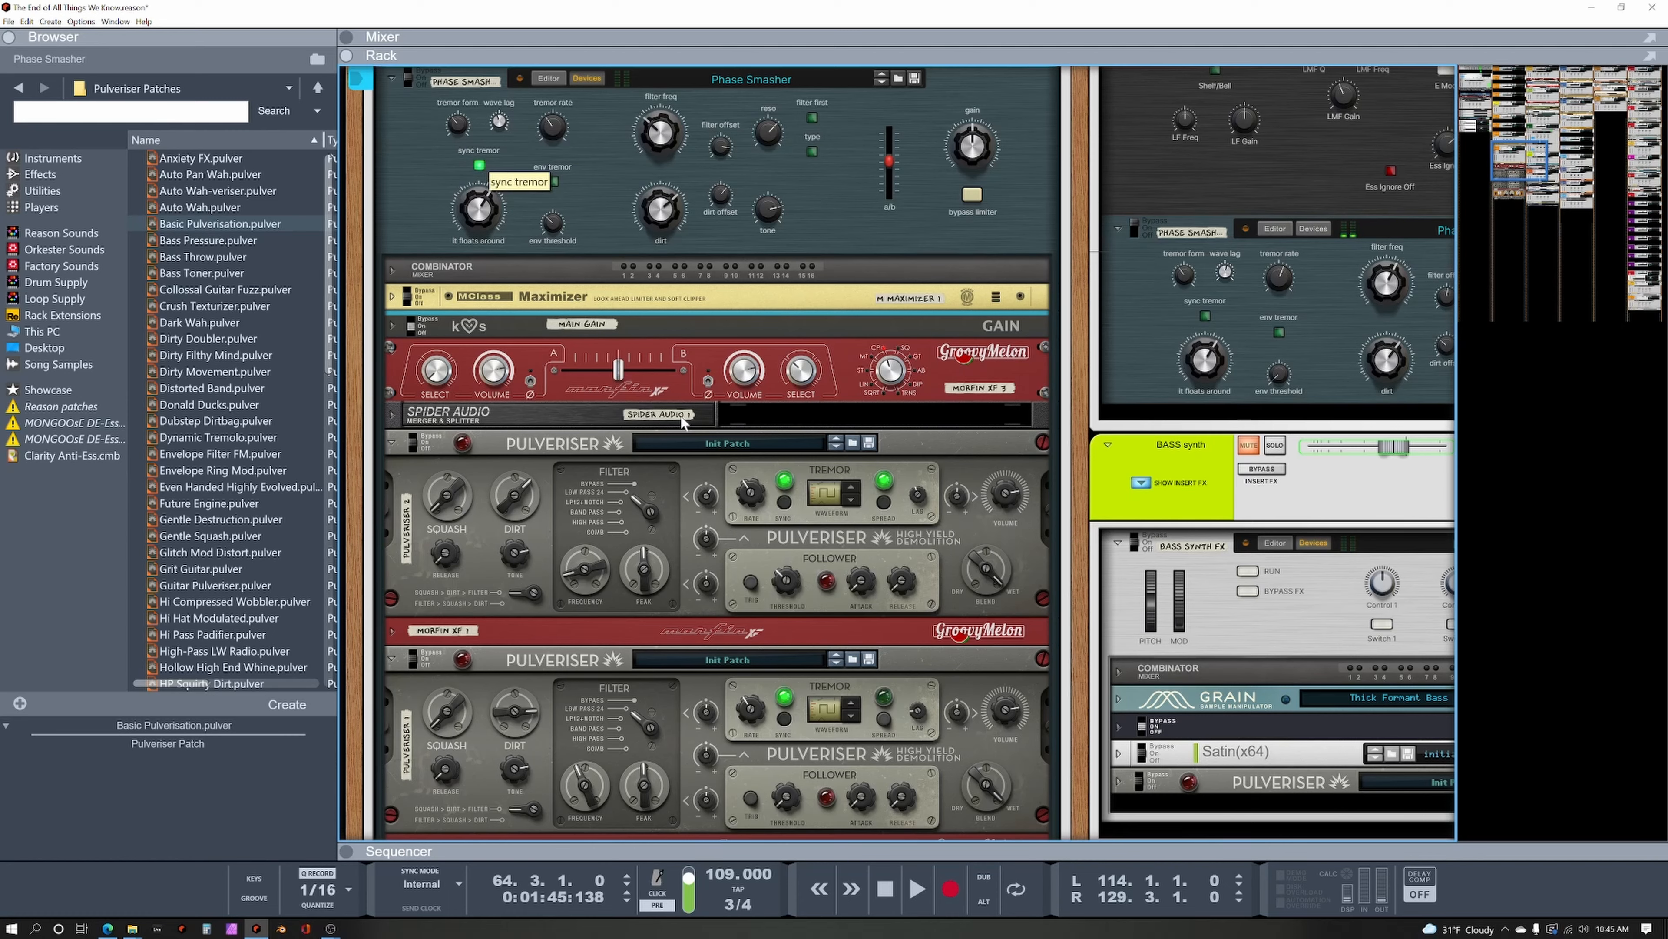
{"action": "left_click", "coordinate": [480, 166]}
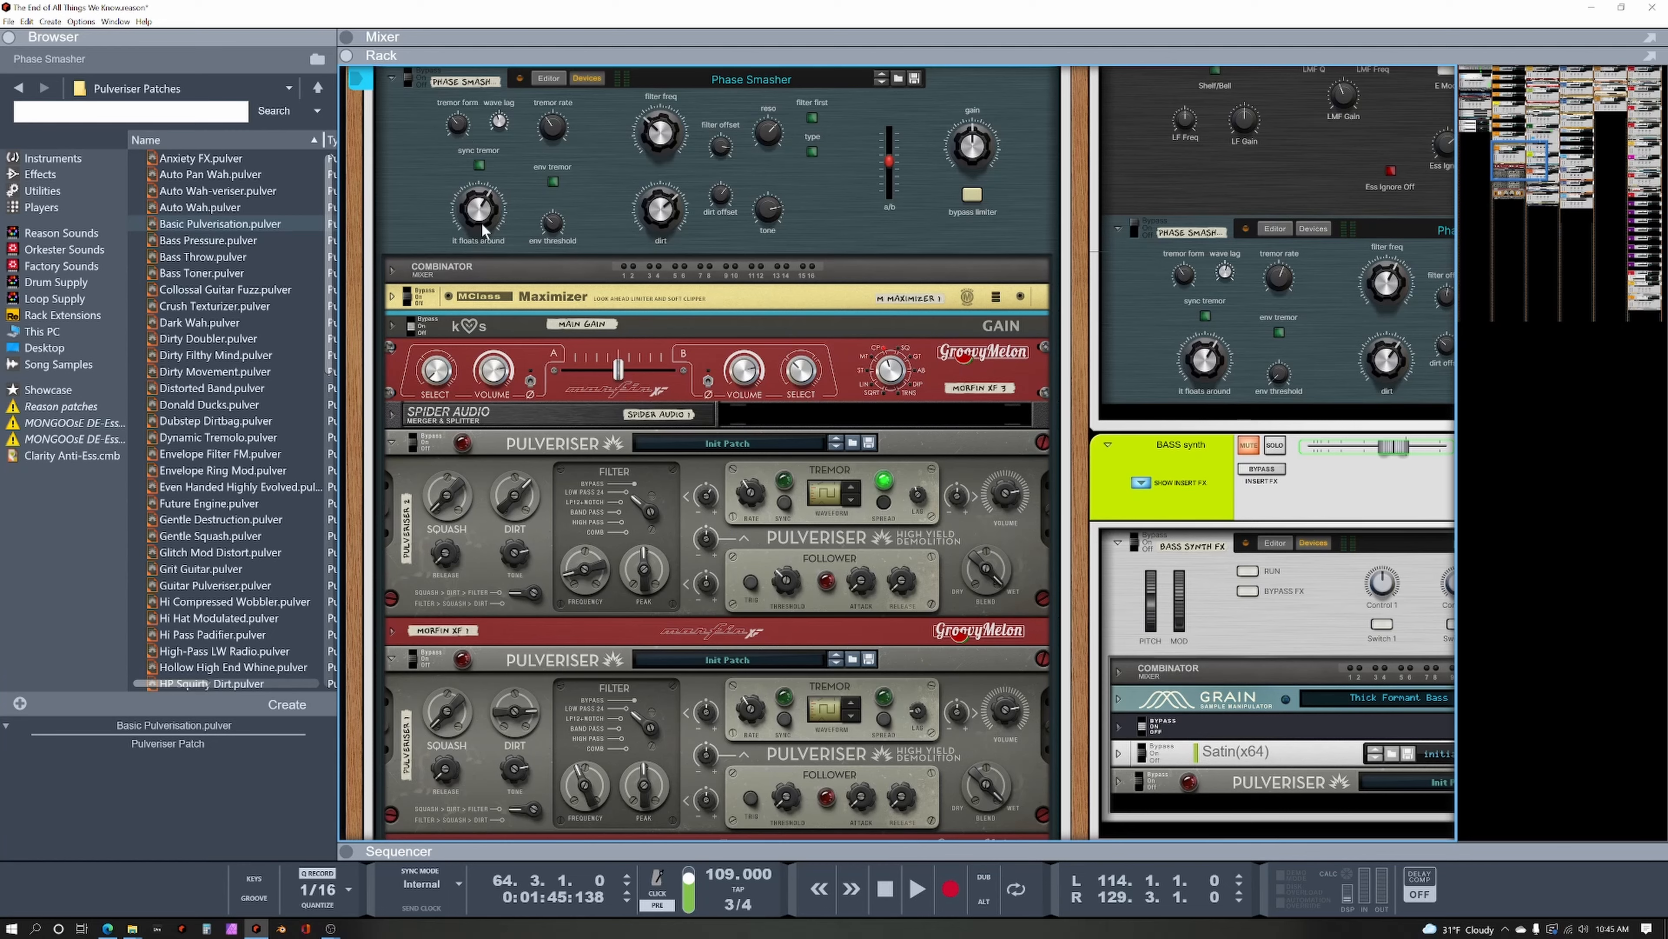
Try the Phase Smasher's it floats around knob and reset it to its default.
{"action": "mouse_move", "coordinate": [489, 206]}
{"action": "left_mouse_down"}
{"action": "mouse_move", "coordinate": [493, 227]}
{"action": "mouse_move", "coordinate": [504, 210]}
{"action": "mouse_move", "coordinate": [517, 223]}
{"action": "left_mouse_up"}
{"action": "left_click_drag", "start_coordinate": [481, 215], "coordinate": [476, 216]}
{"action": "left_click", "coordinate": [474, 215], "text": "ctrl"}
Expand the MClass Maximizer and main gain devices, enable the Phase Smasher's bypass limiter, and try its gain knob.
{"action": "left_click", "coordinate": [393, 297]}
{"action": "left_click", "coordinate": [972, 196]}
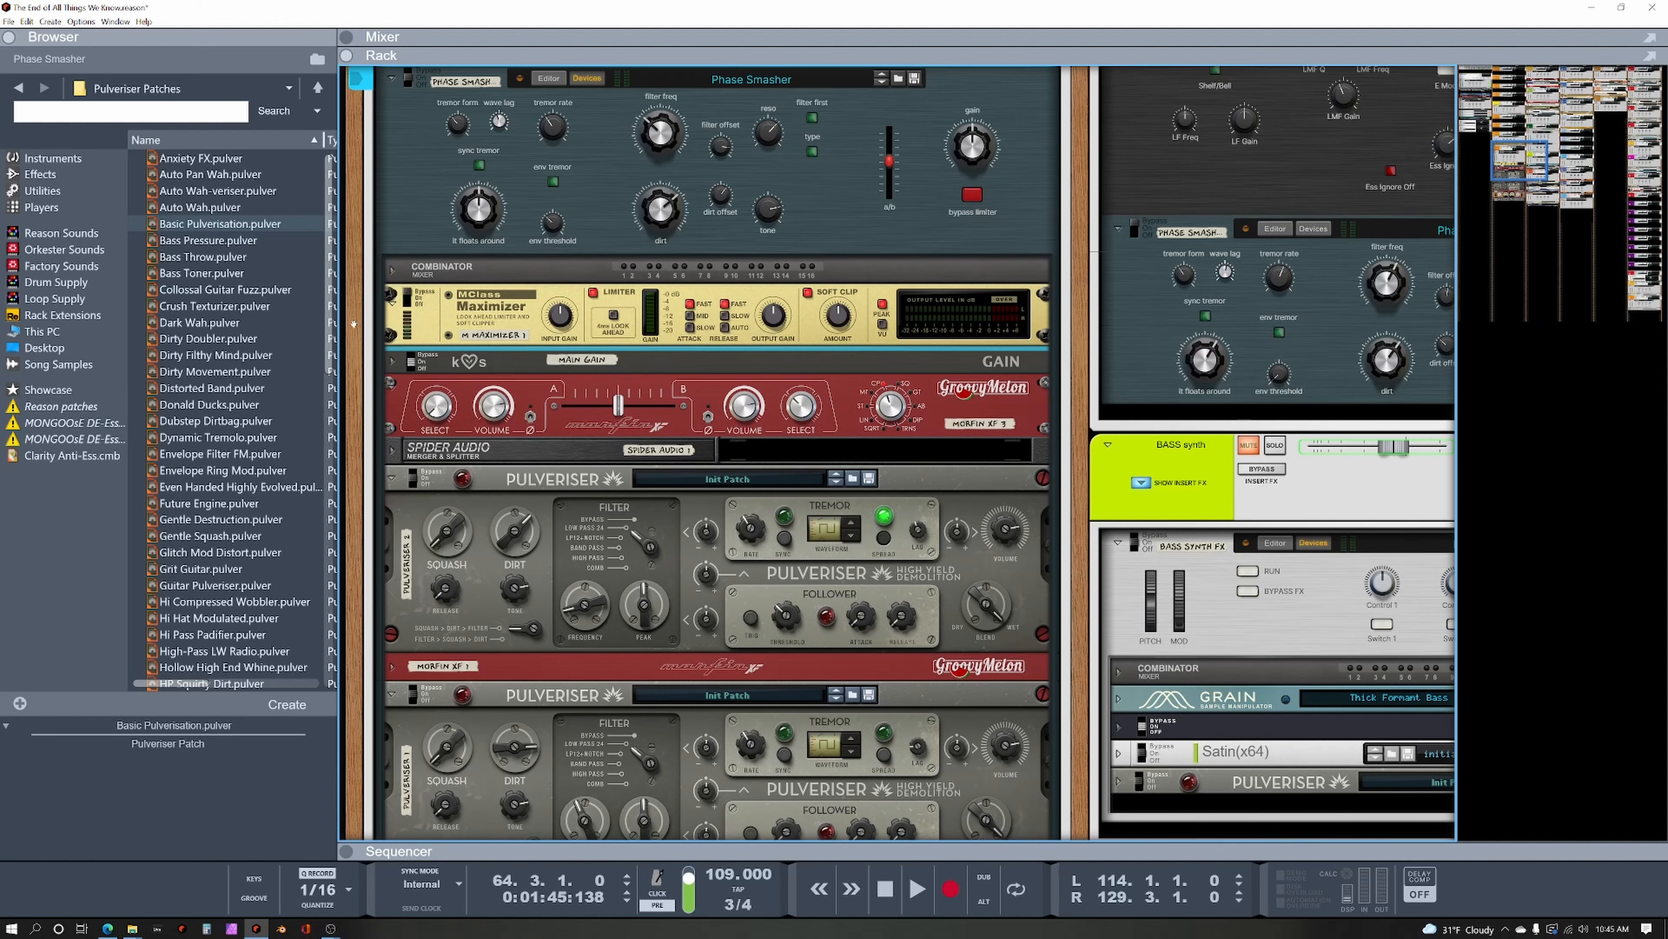
{"action": "left_click", "coordinate": [392, 362]}
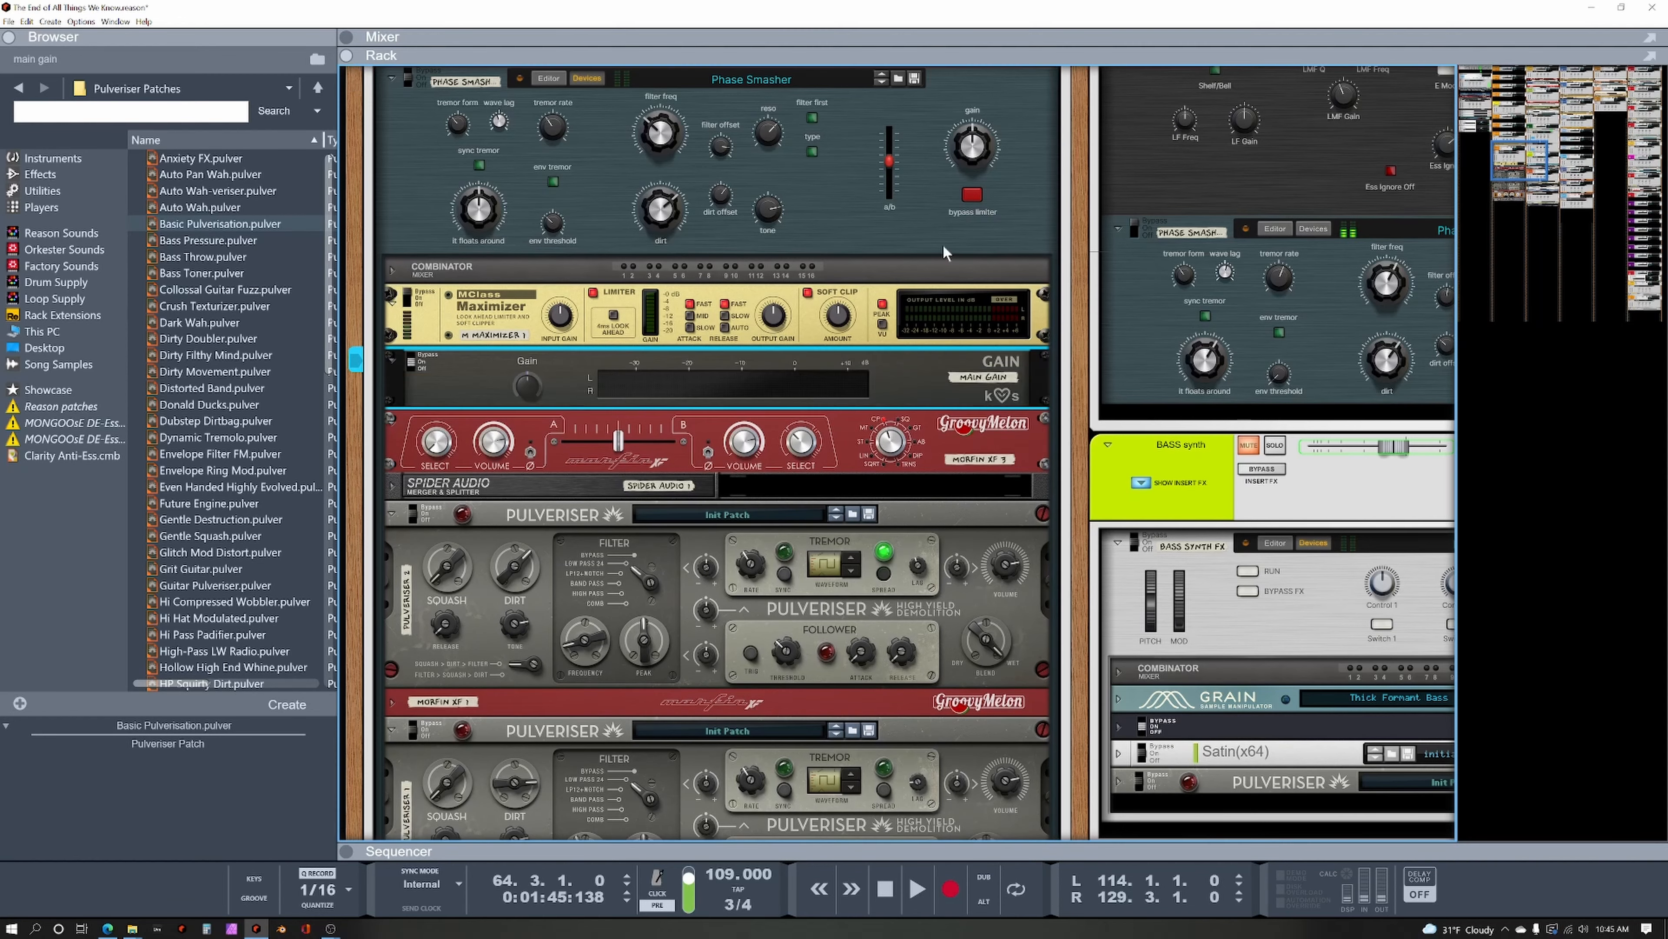
{"action": "mouse_move", "coordinate": [992, 127]}
{"action": "left_click_drag", "start_coordinate": [992, 126], "coordinate": [978, 160]}
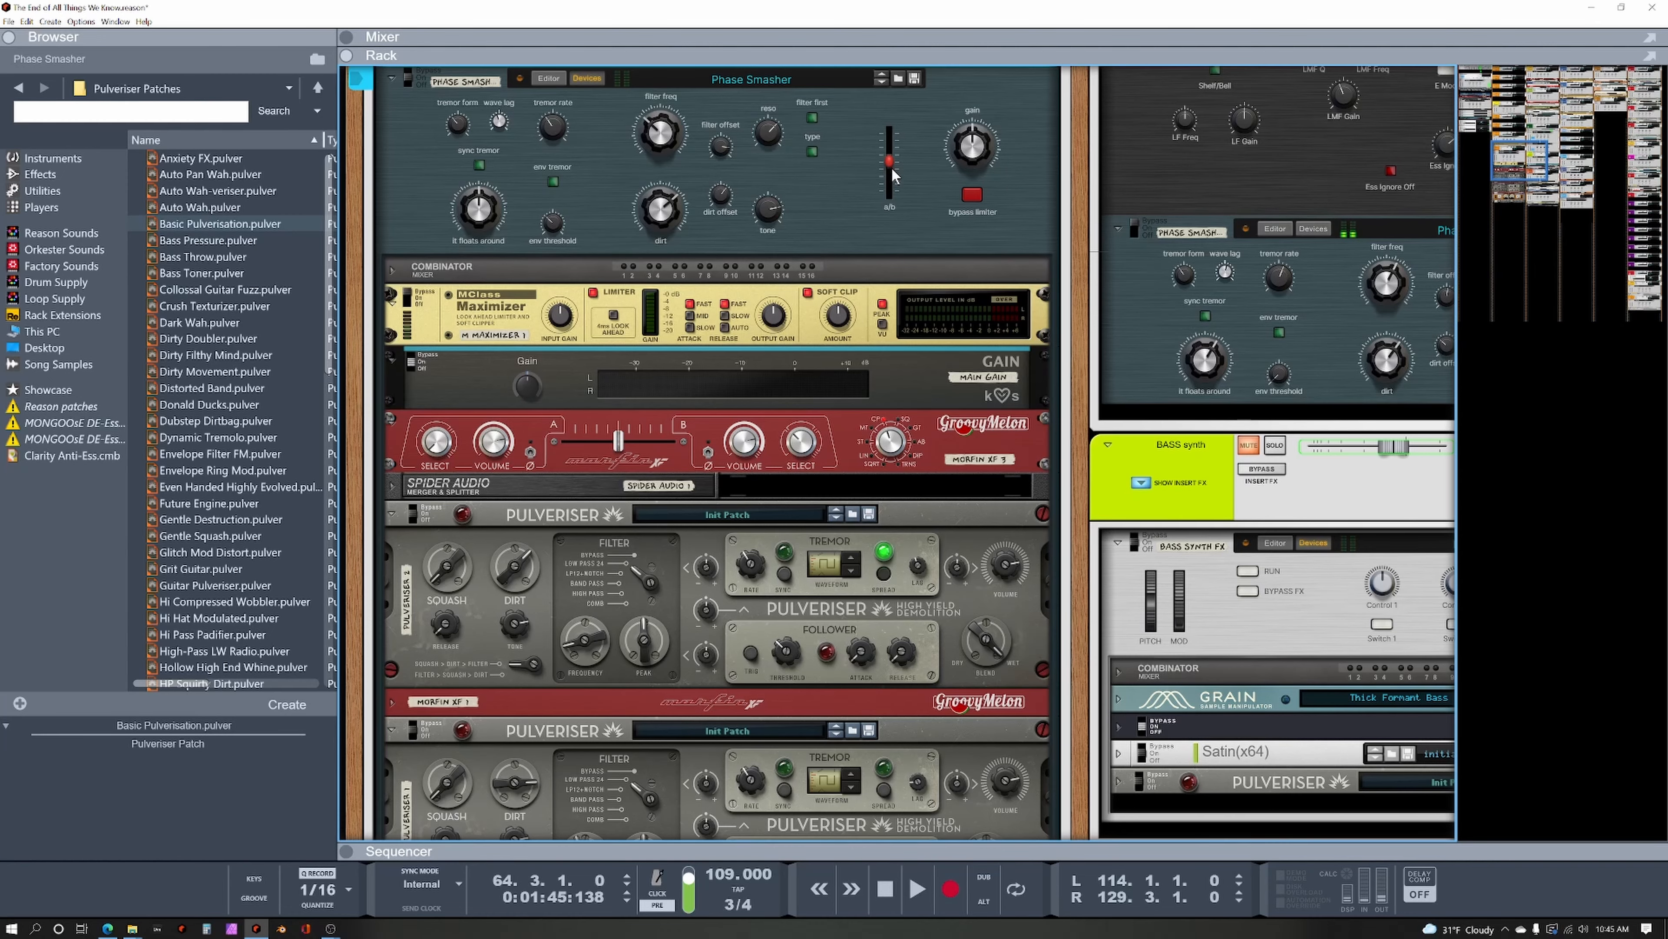
Hide the Phase Smasher's internal devices so only its control panel remains in the drums rack.
{"action": "scroll", "coordinate": [793, 227], "scroll_direction": "up", "scroll_amount": 2}
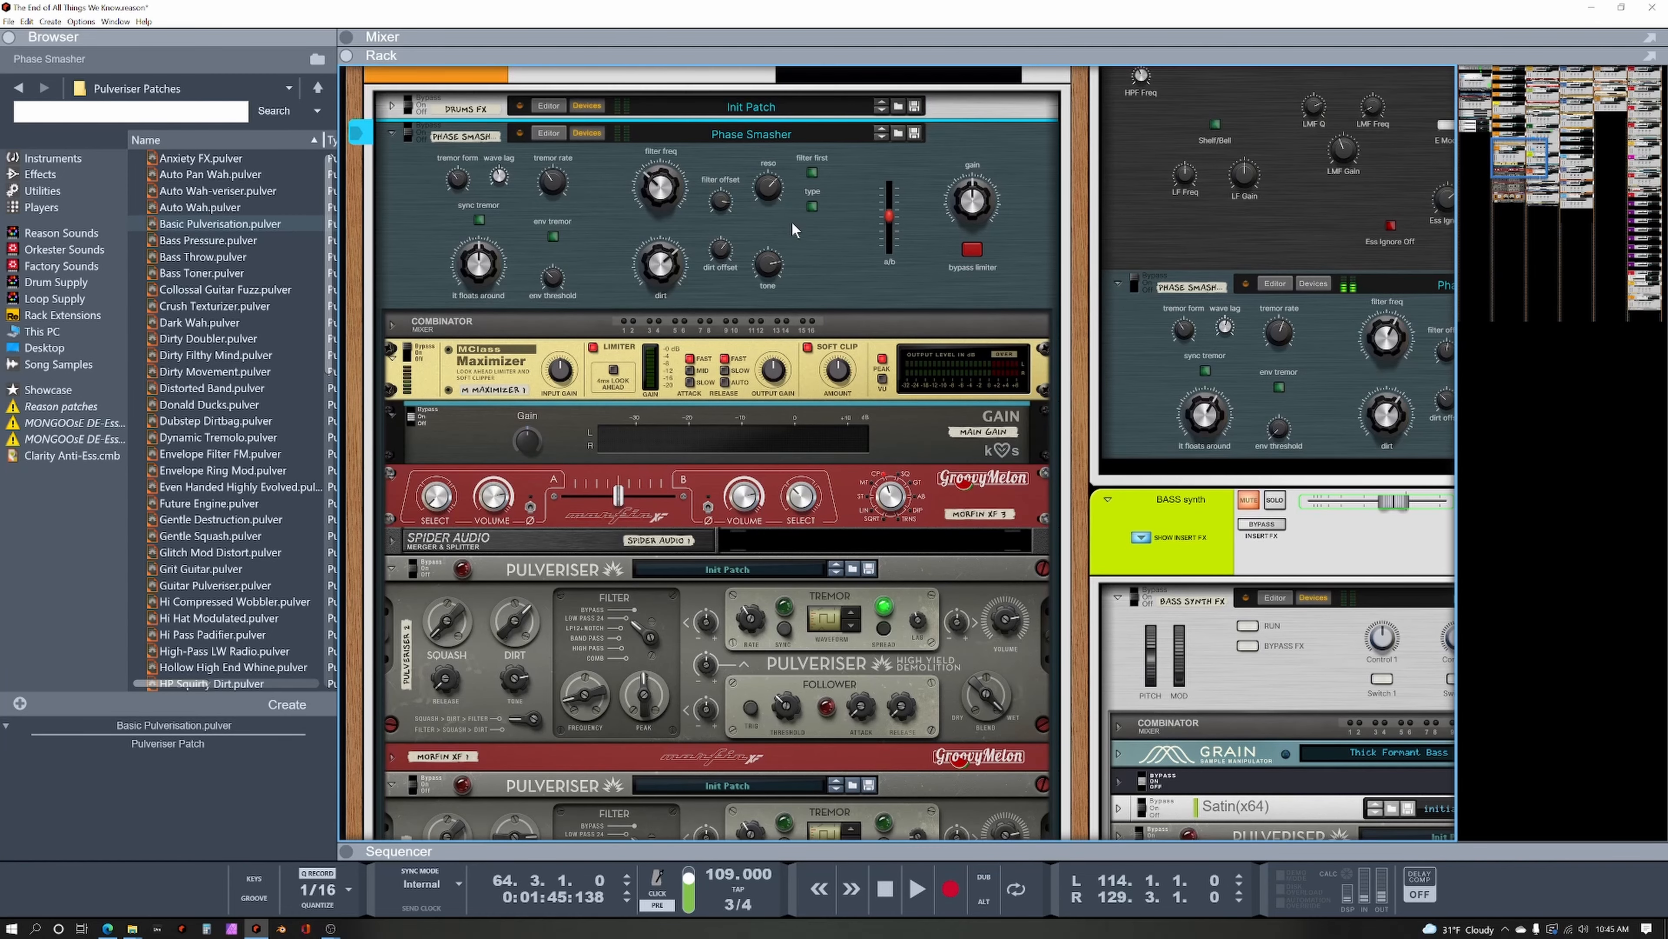
{"action": "scroll", "coordinate": [796, 237], "scroll_direction": "up", "scroll_amount": 2}
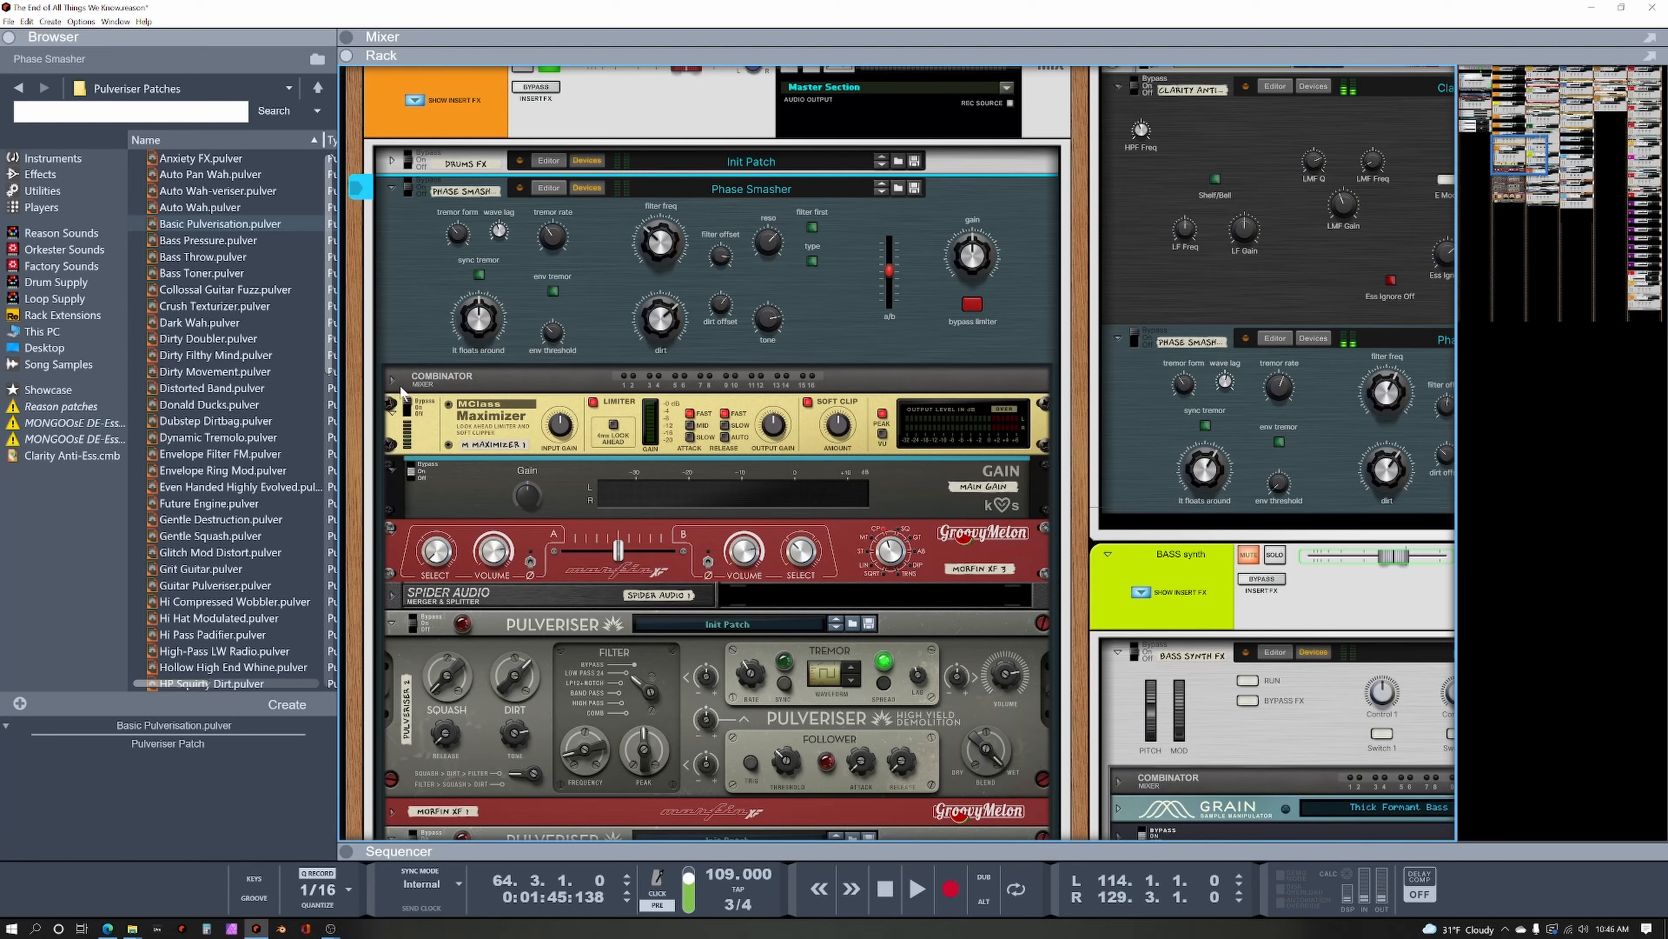
{"action": "left_click", "coordinate": [593, 187]}
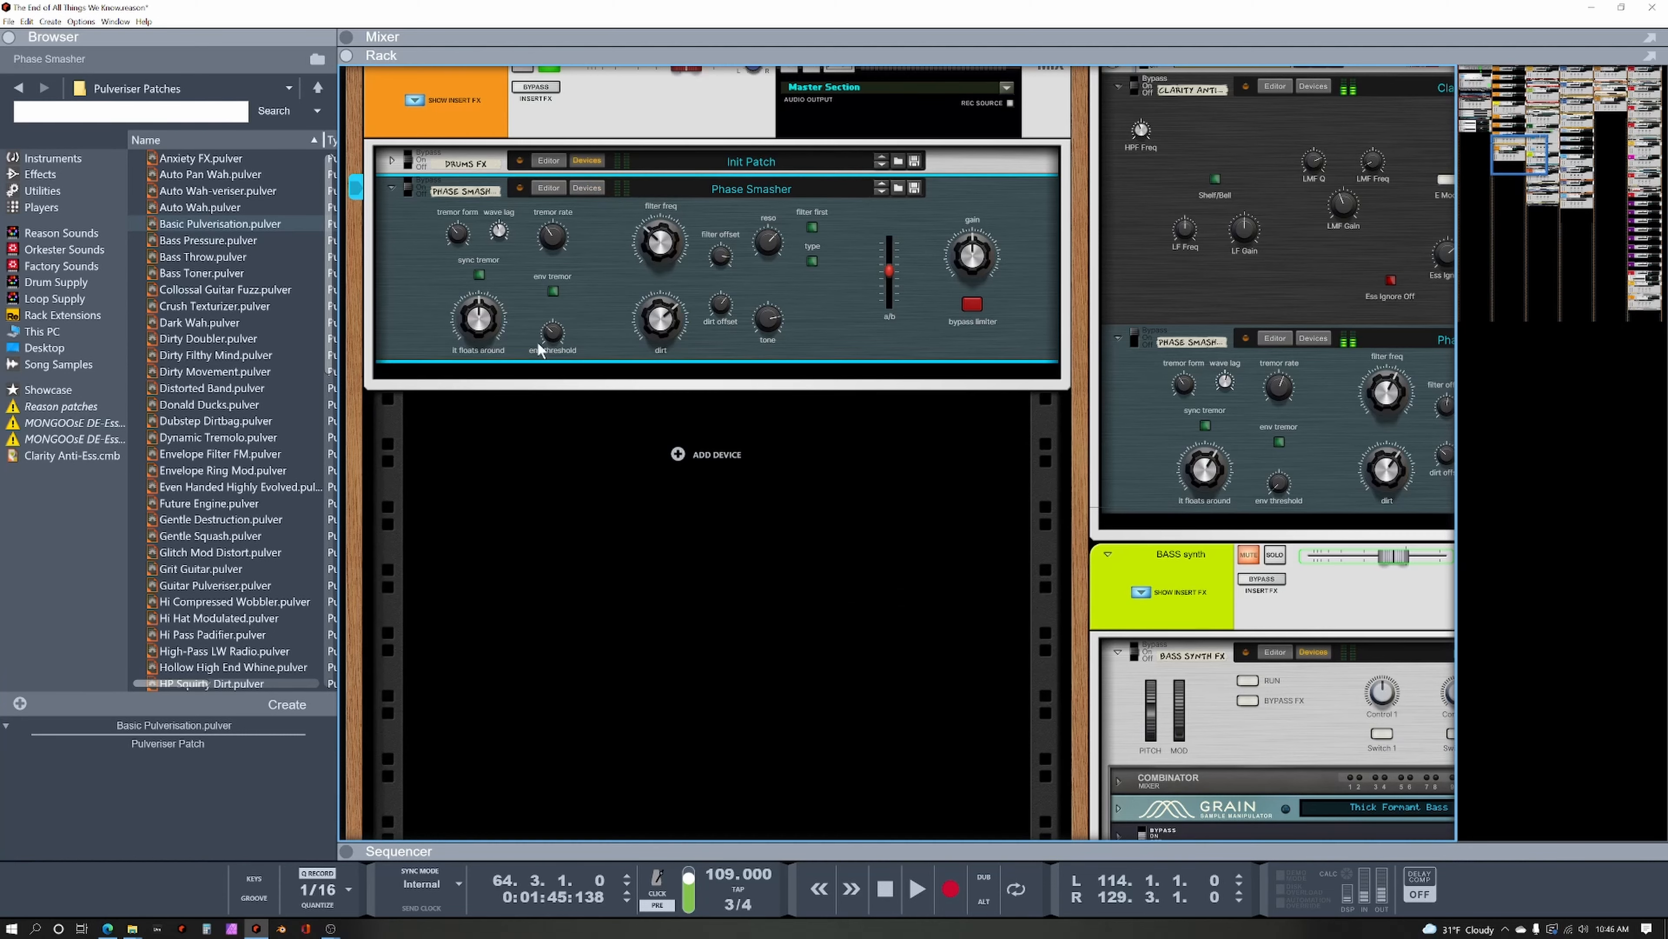